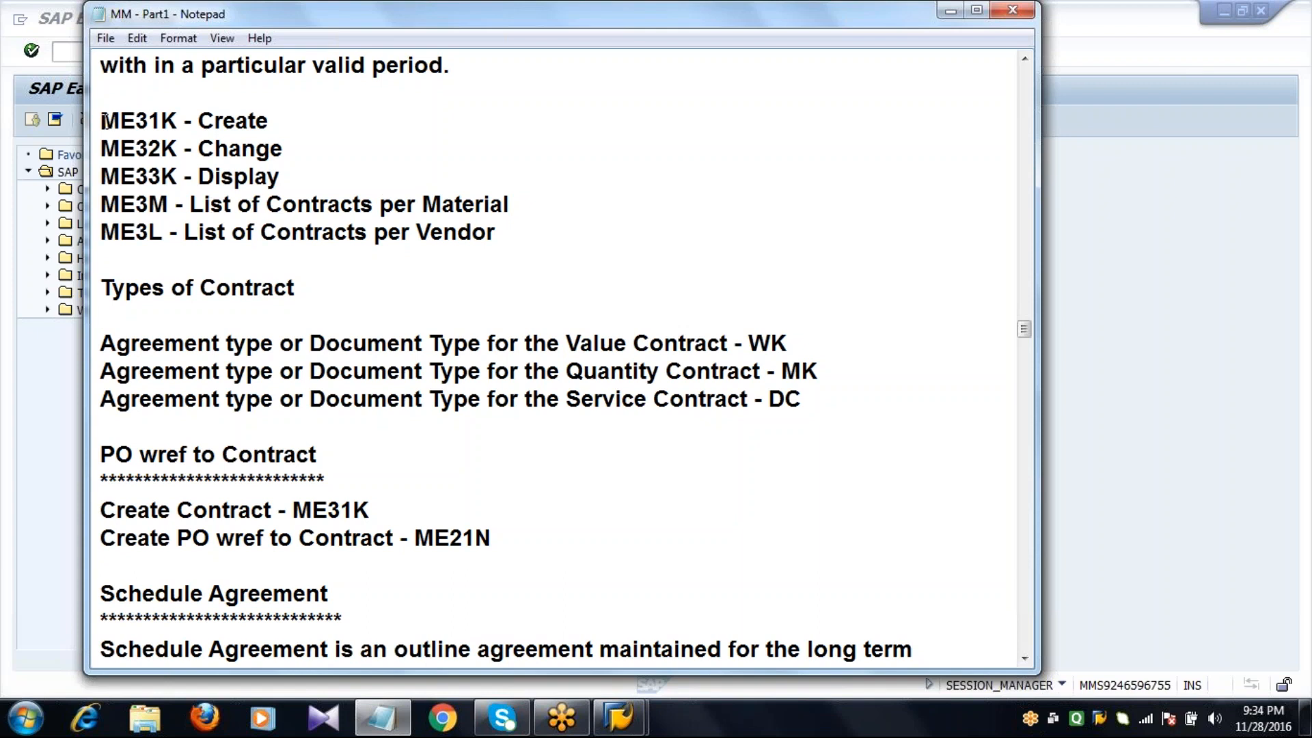
- Review the notes on the contract definition, its transaction codes, and the agreement types for value and quantity contracts
drag(102, 120, 281, 45)
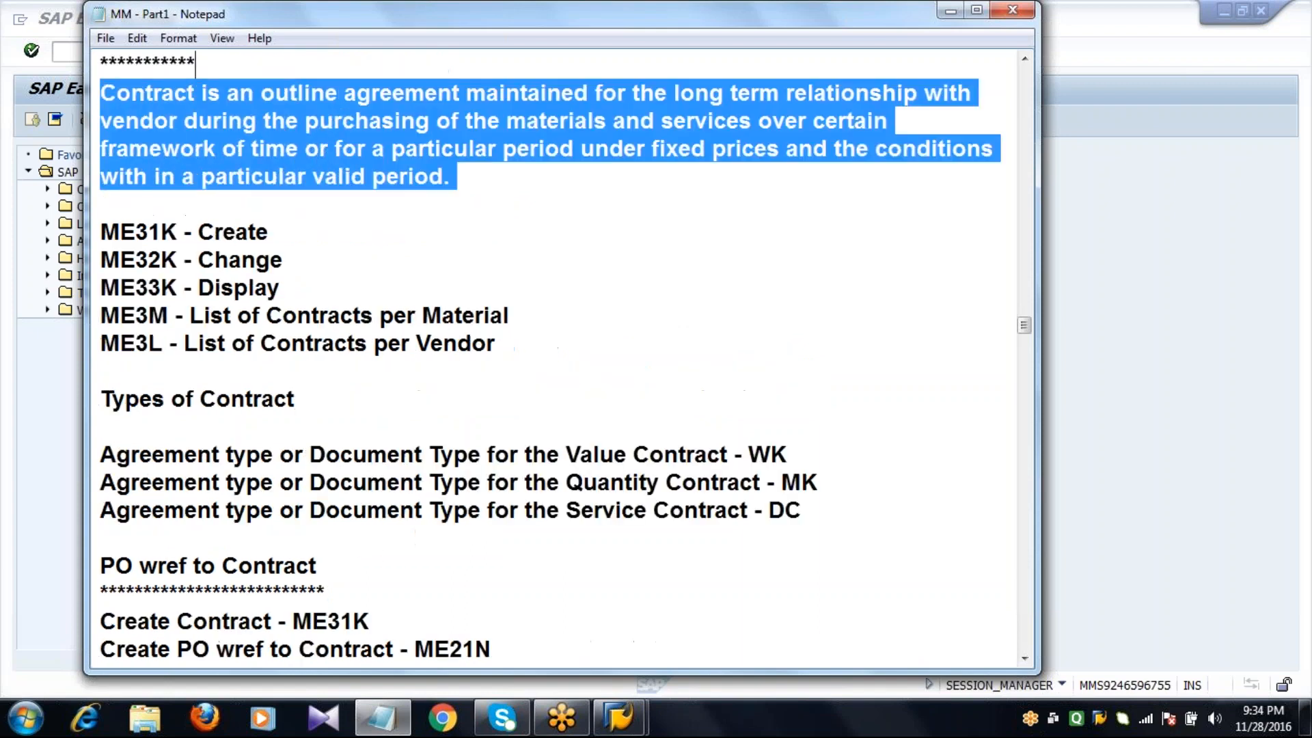
click(266, 233)
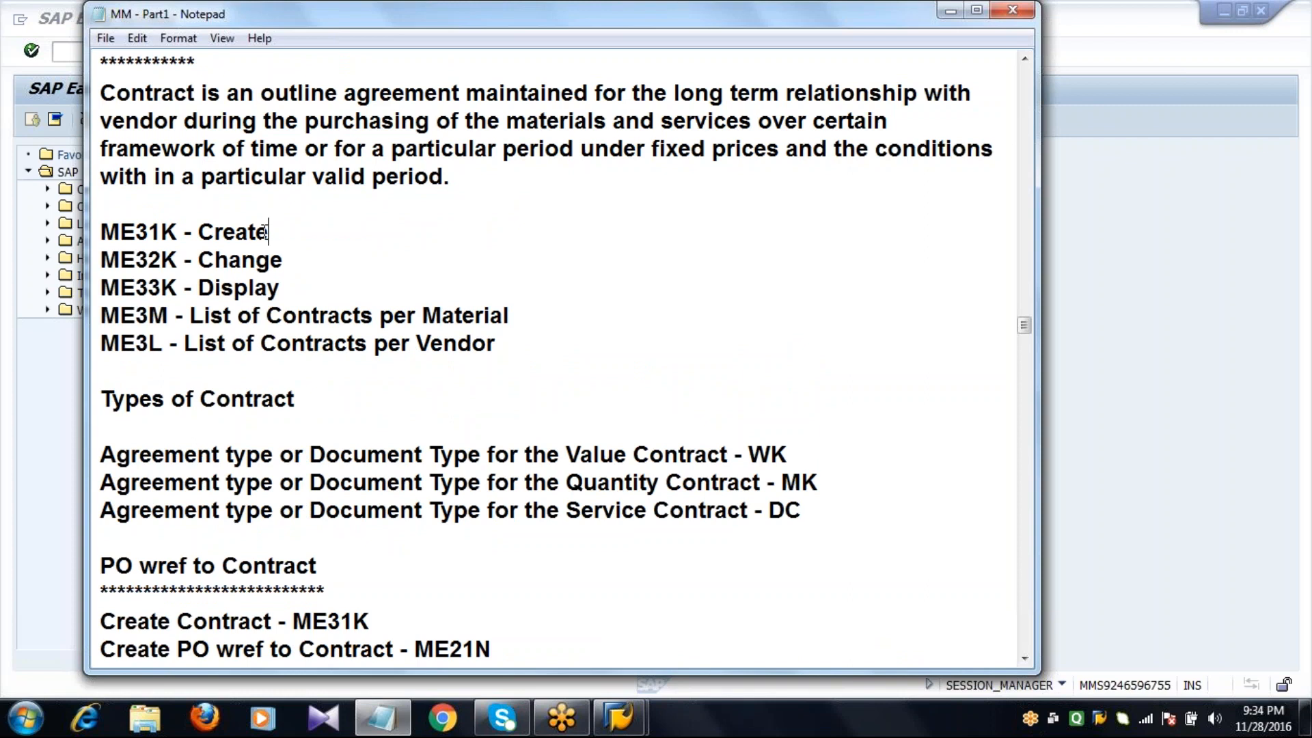
click(800, 448)
double_click(800, 449)
click(801, 449)
click(830, 479)
double_click(833, 479)
click(833, 479)
- Switch to SAP Easy Access and start transaction ME31K to create a contract
click(67, 50)
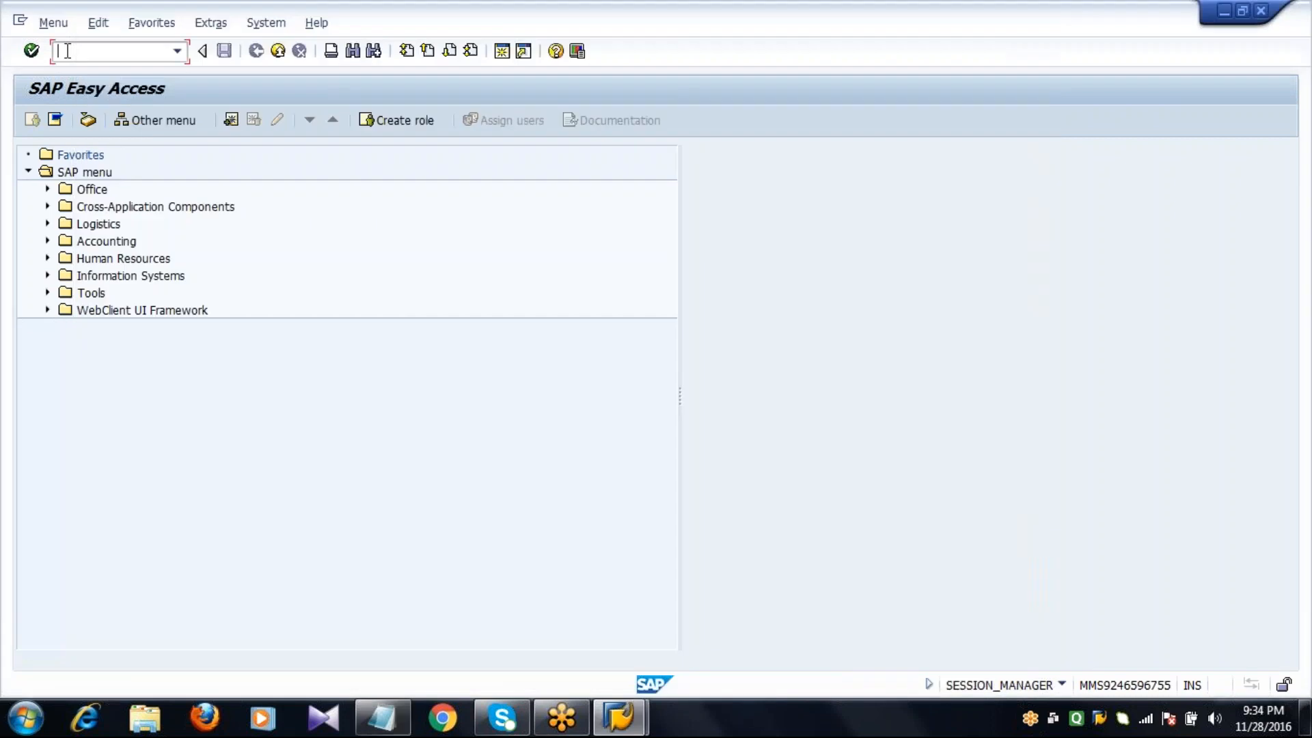
text(ME31K)
key(Return)
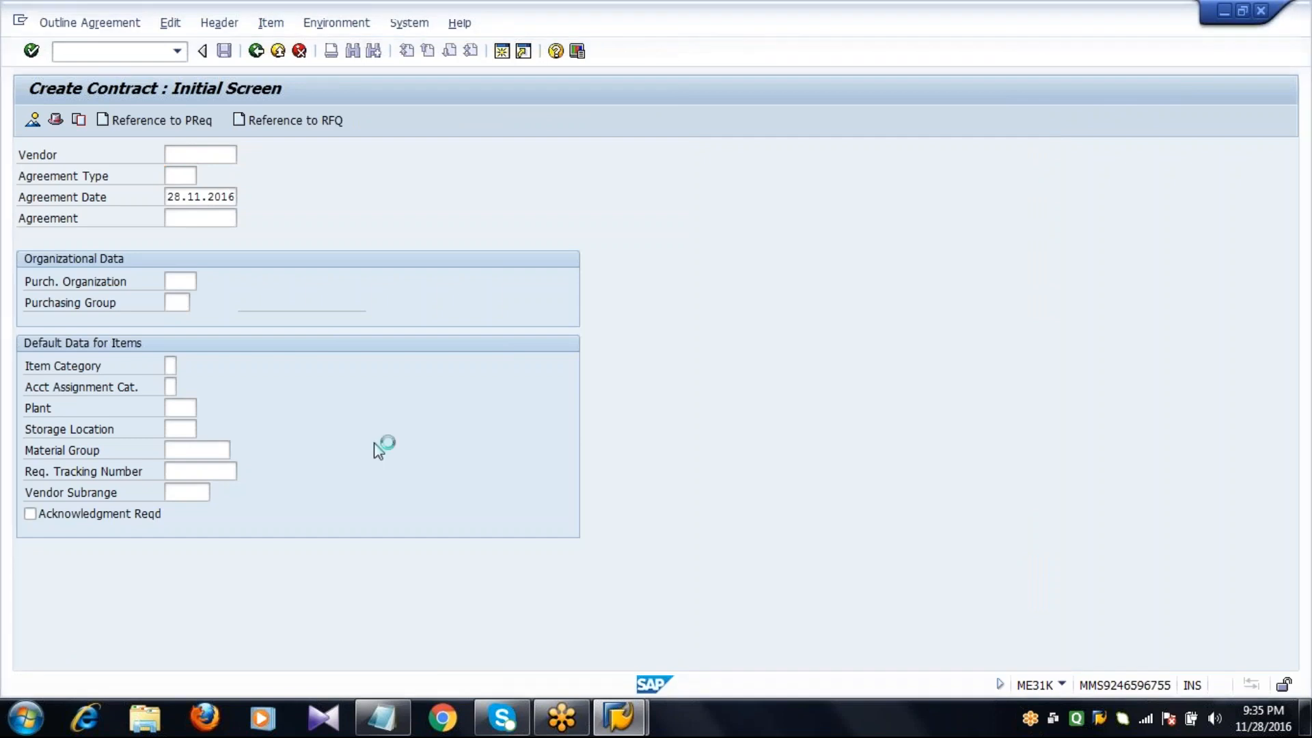
- Search for vendors belonging to company code 2001 and choose vendor 2201 for the contract
key(F4)
click(370, 357)
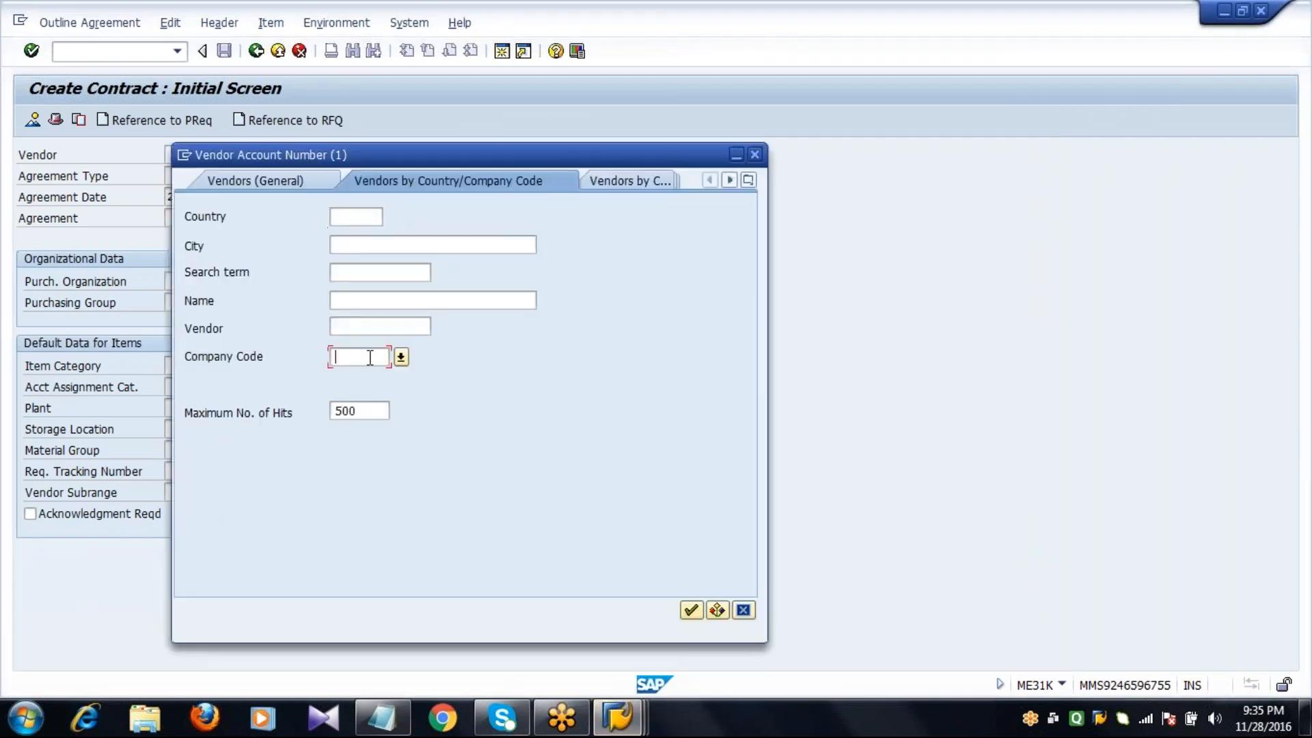
text(2001)
key(Return)
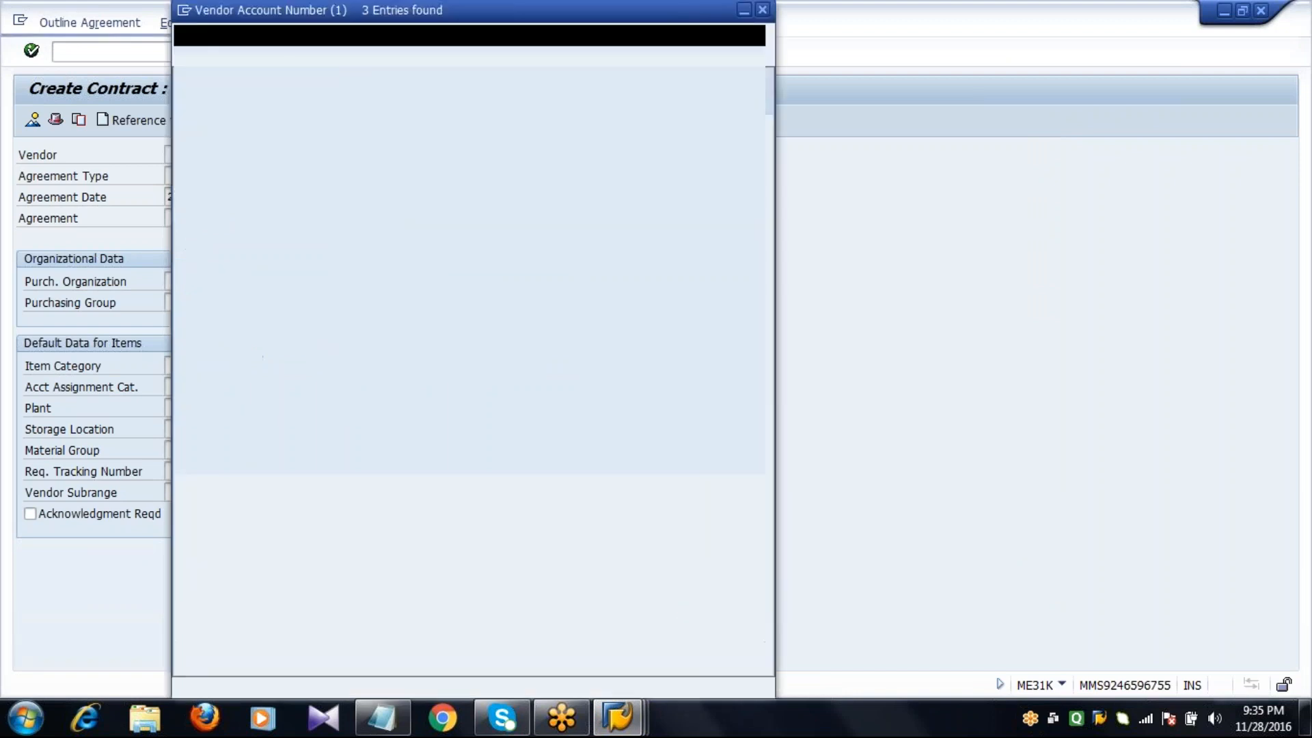
click(384, 162)
double_click(383, 162)
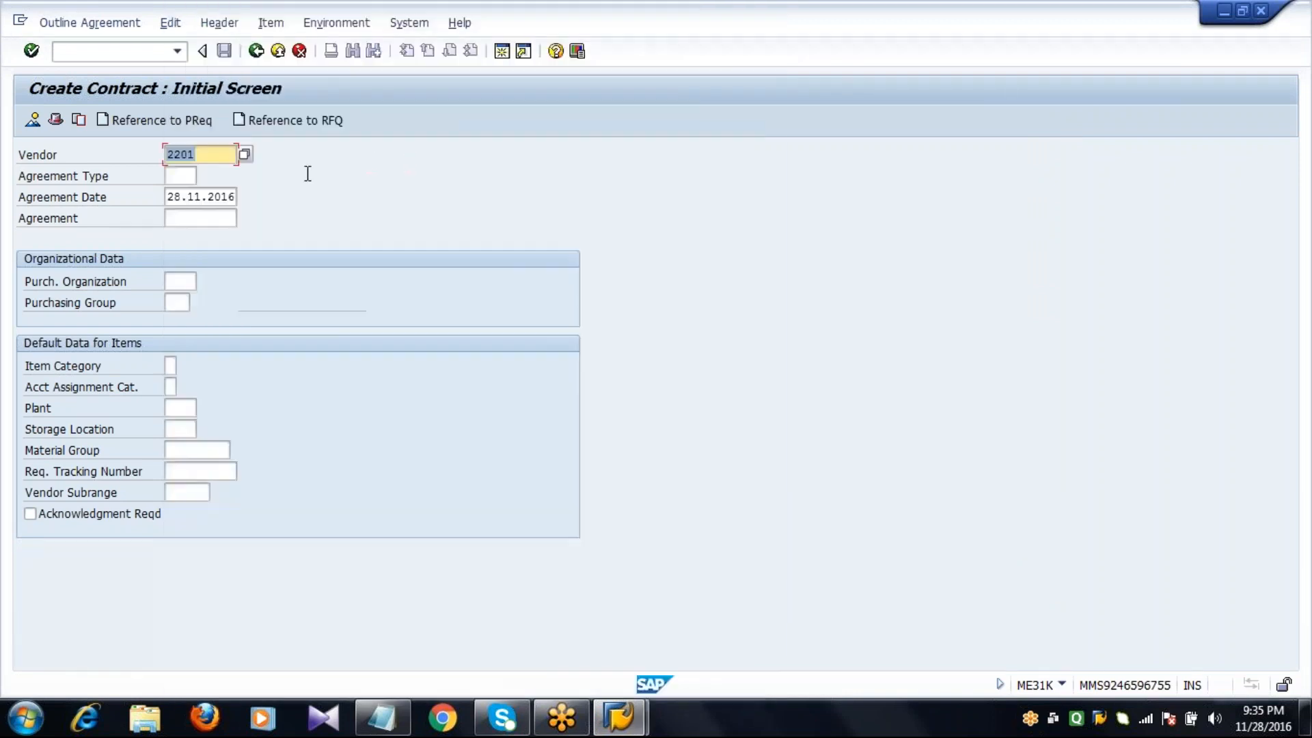
- Change the vendor to 2202 and choose agreement type MK, Quantity contract
click(184, 175)
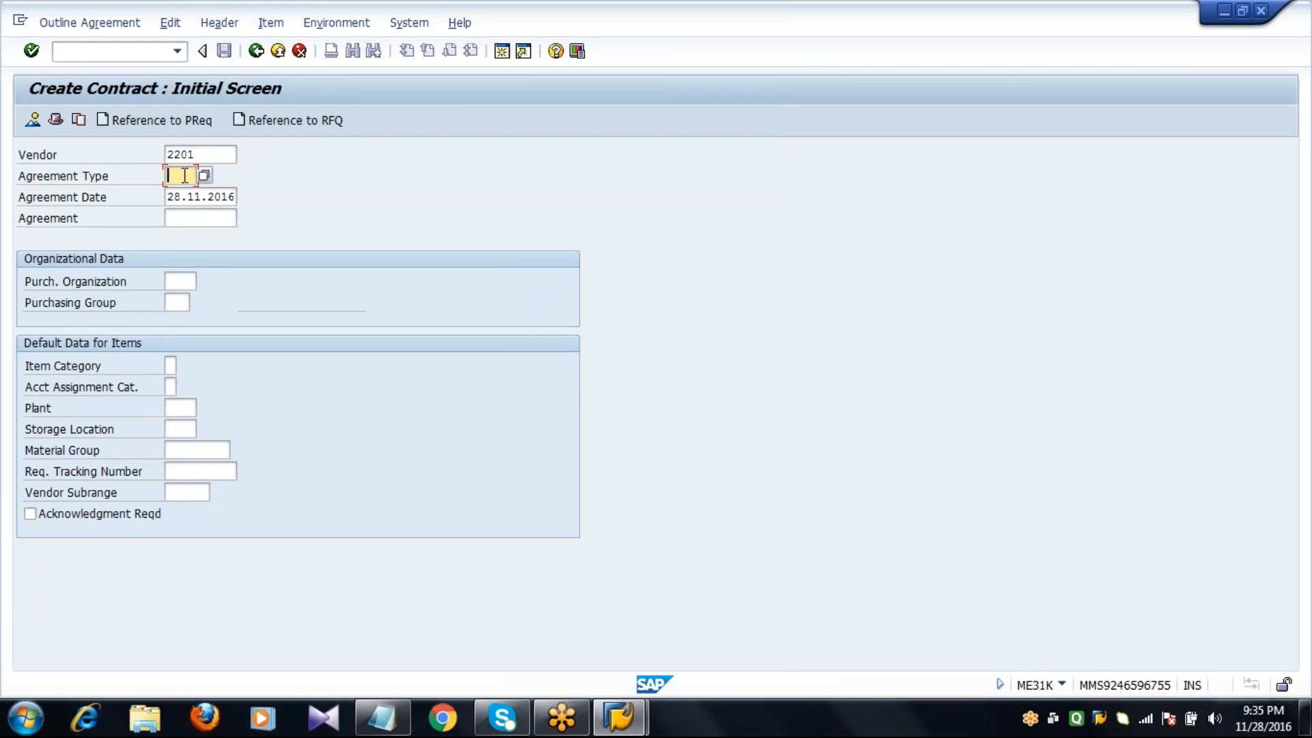
click(201, 155)
key(BackSpace)
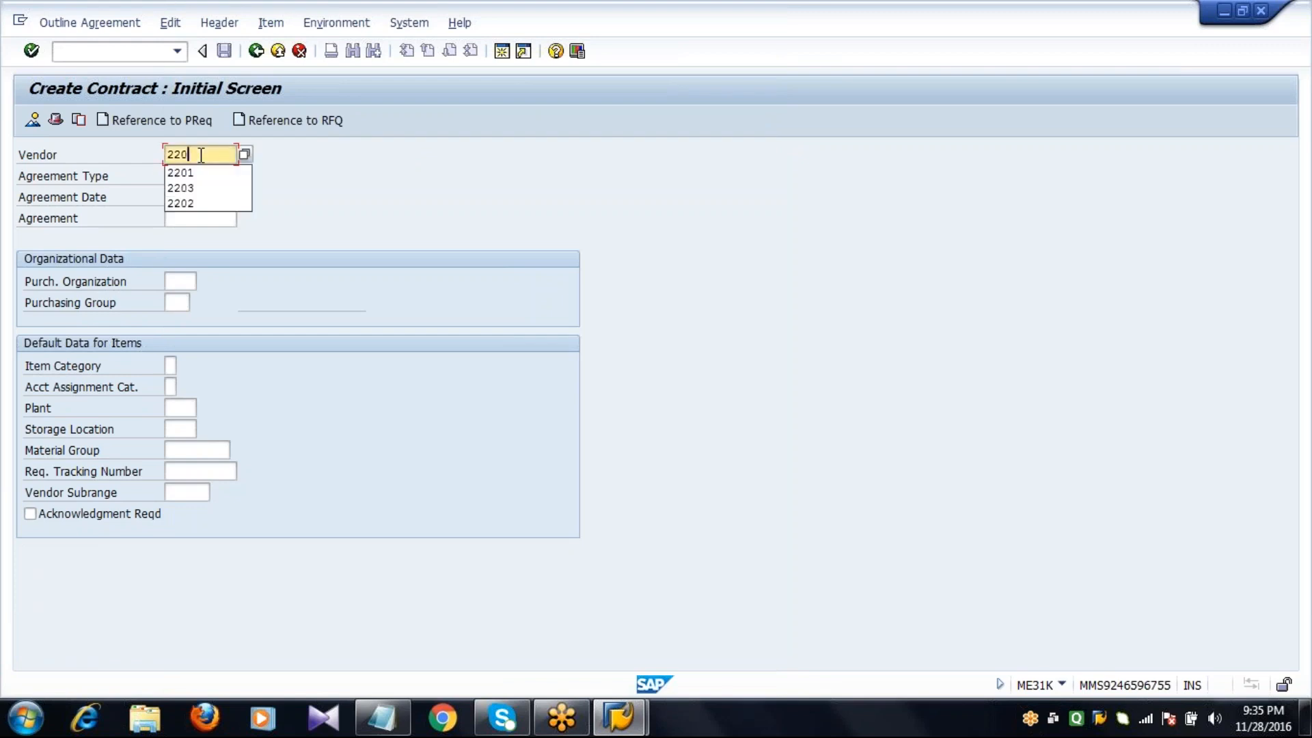
text(2)
click(181, 176)
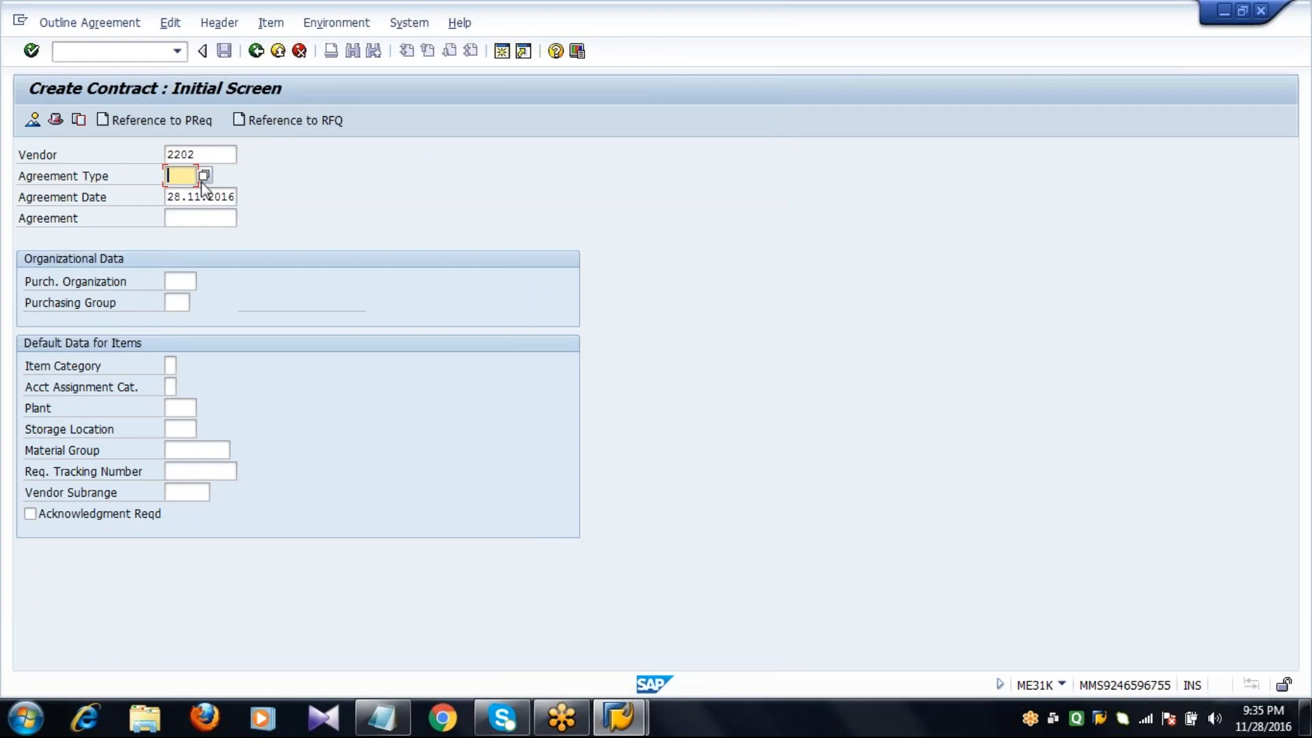
click(204, 175)
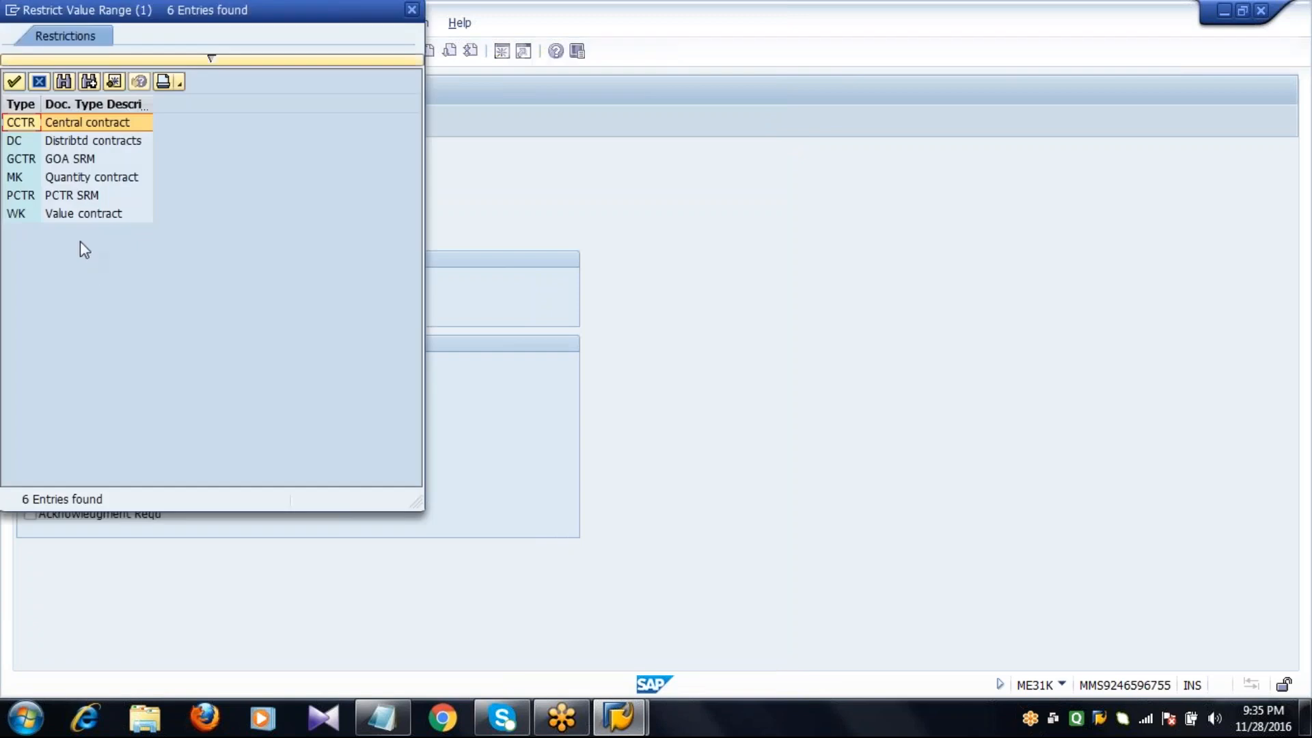
click(68, 178)
key(Return)
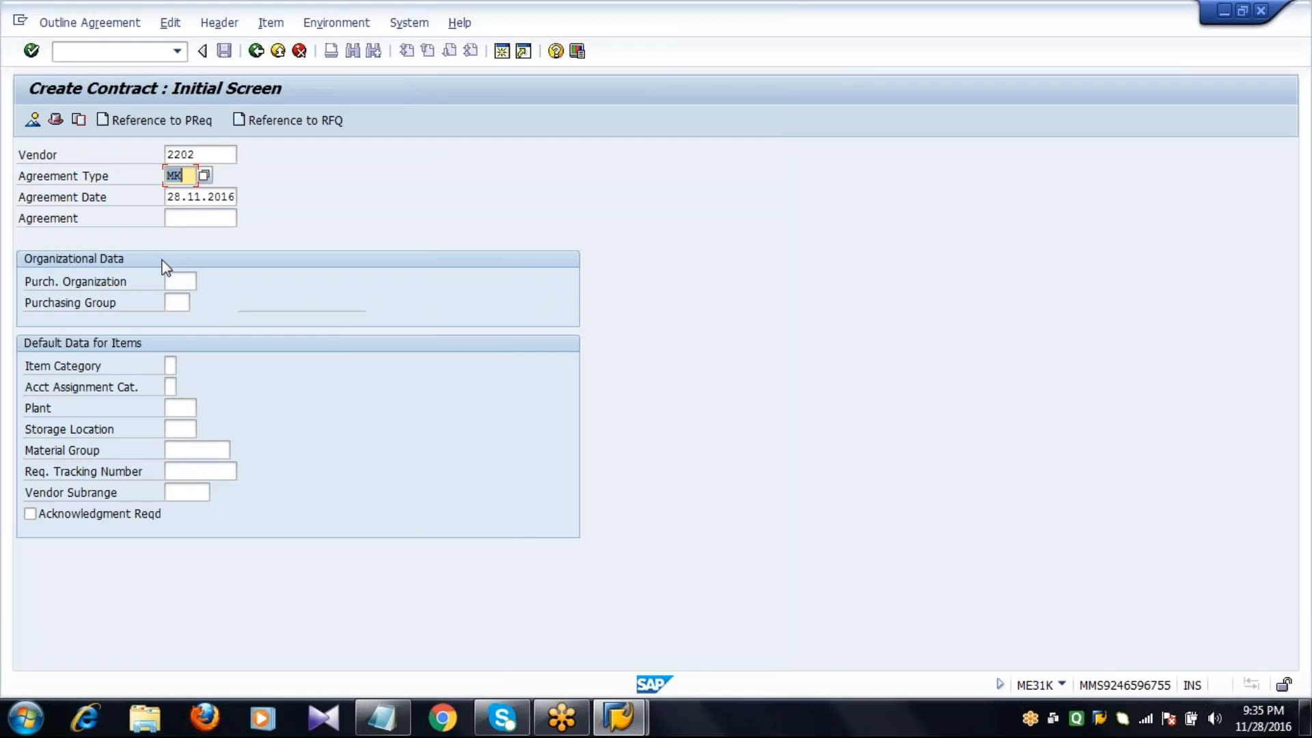
- Set the organizational data to purchasing organization 2011 and purchasing group 222
key(Down)
key(Down)
key(Down)
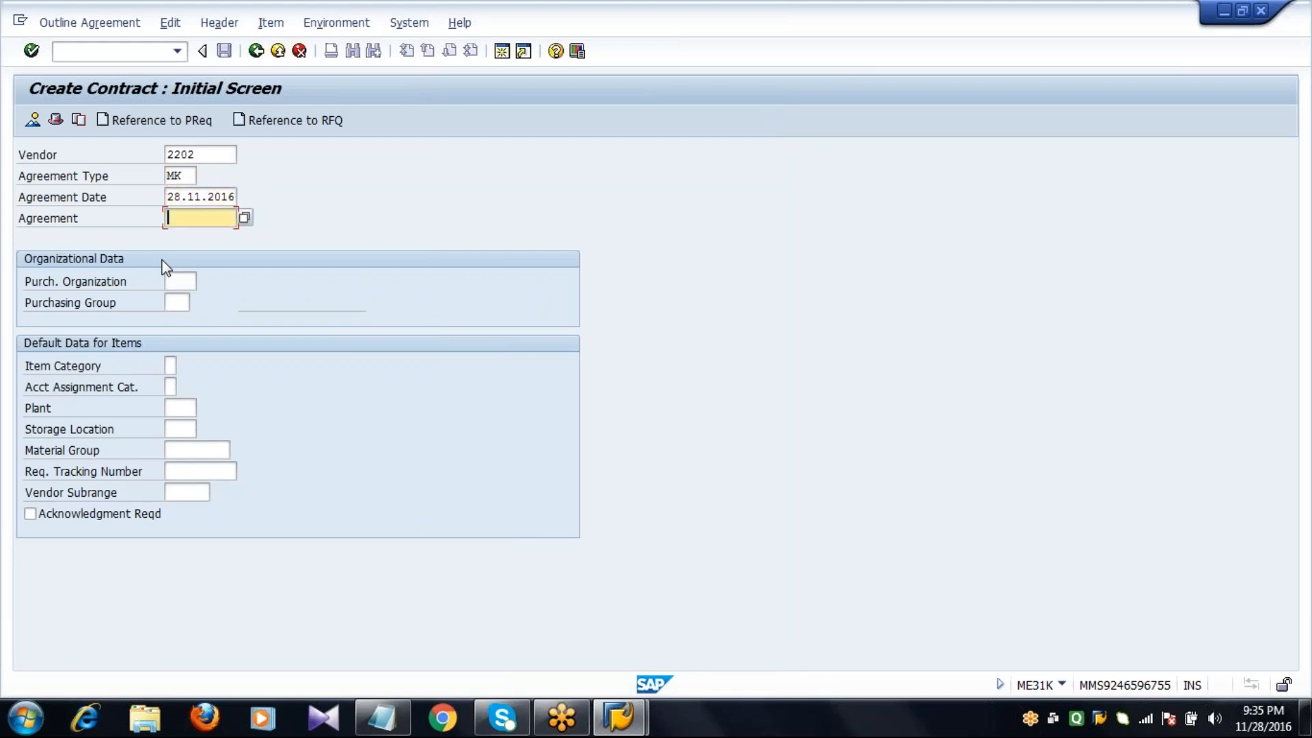
text(2)
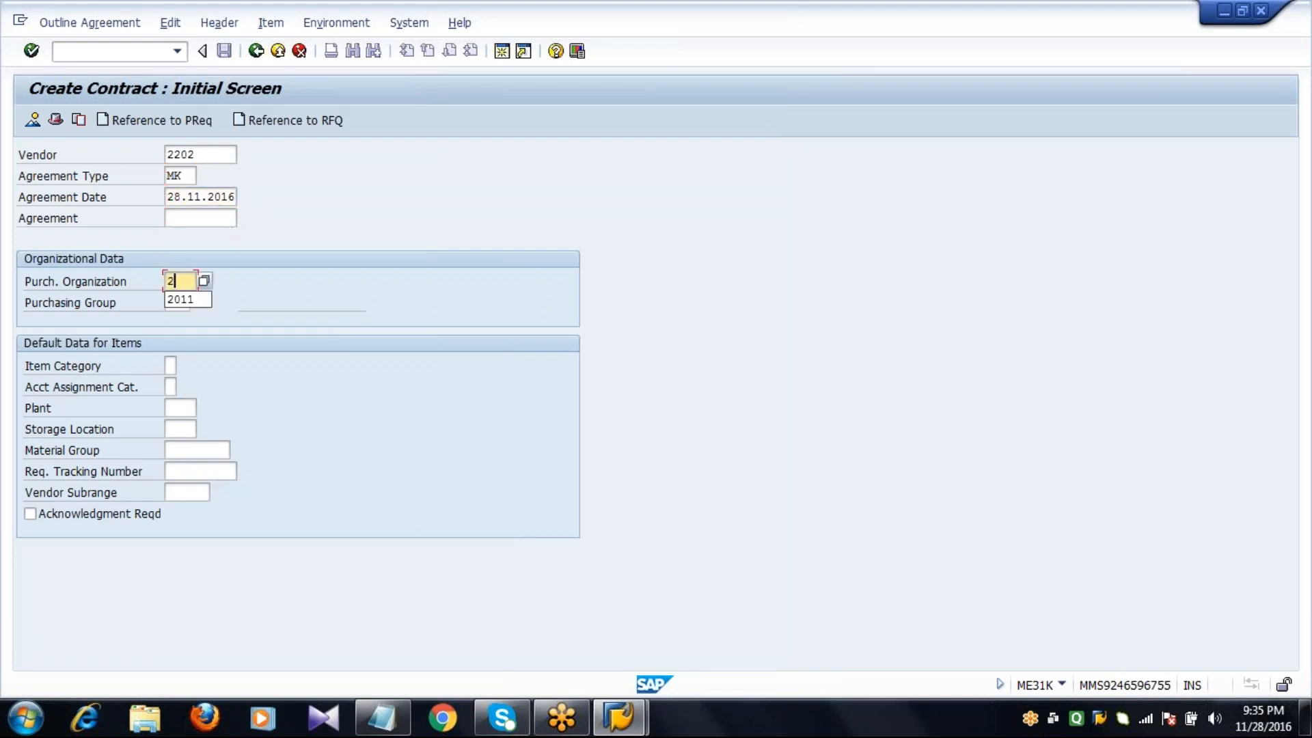
key(Down)
key(Return)
key(Down)
text(2)
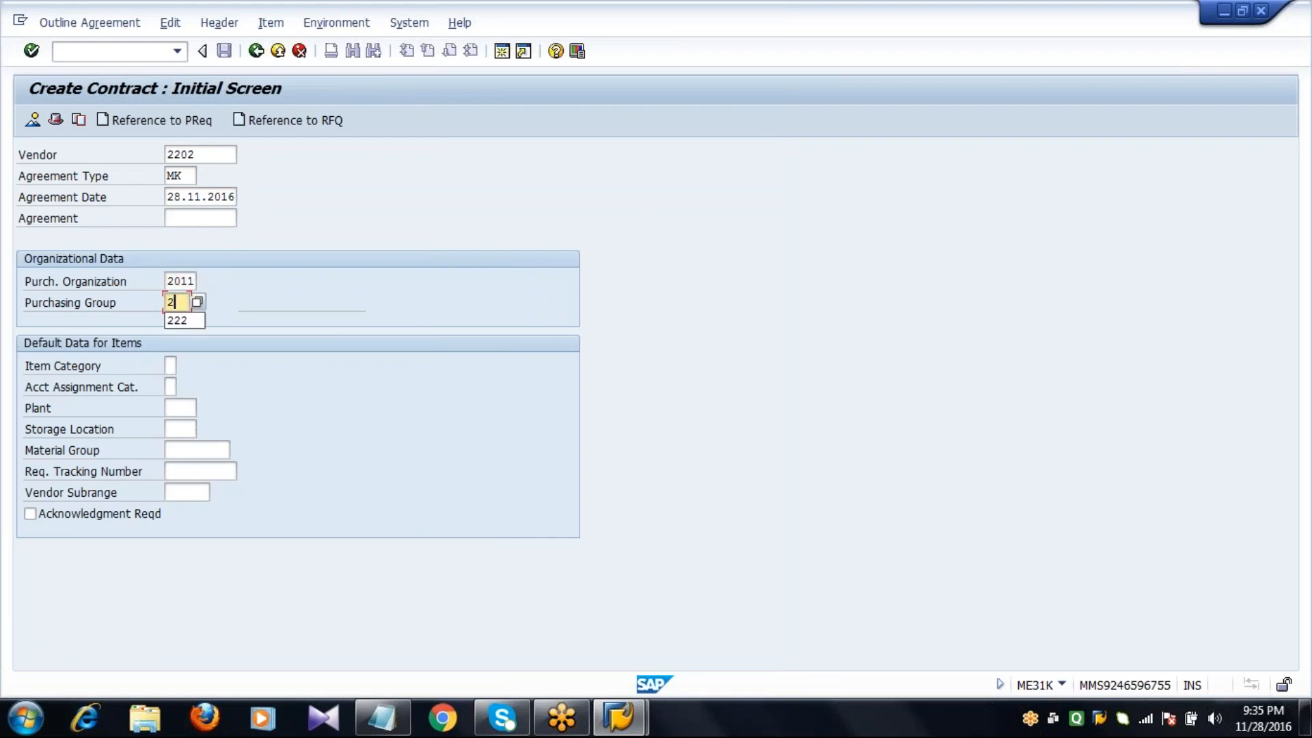
key(Down)
key(Return)
- Set the default item data to plant 2011 and storage location 0001, and continue to the contract's header data
key(Down)
key(Down)
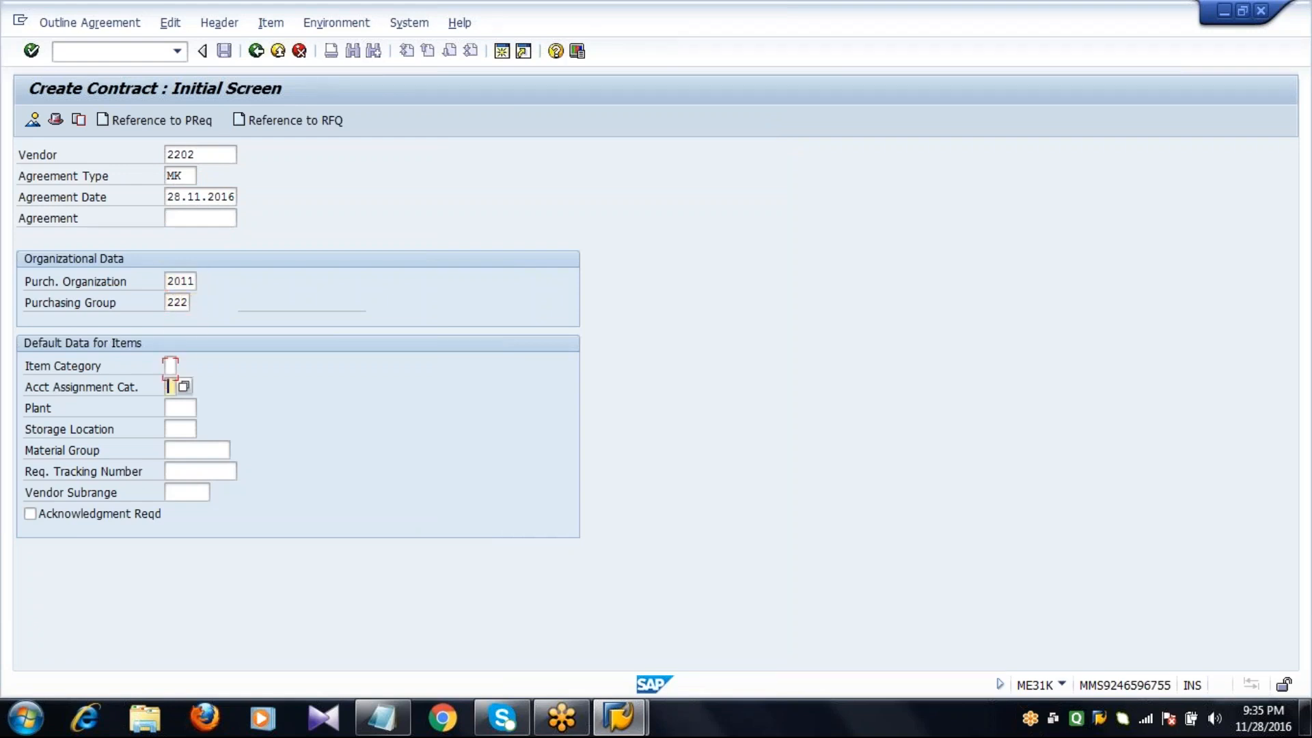
key(Down)
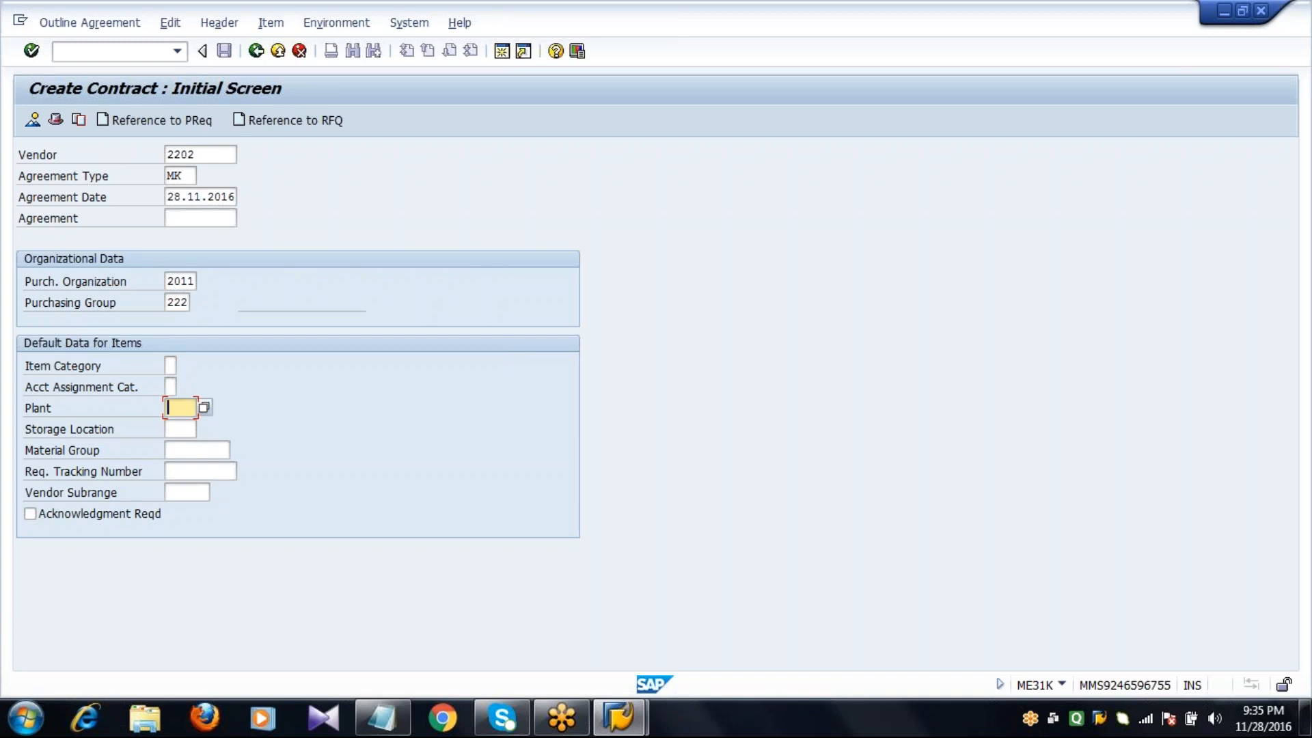
text(2)
key(Down)
key(Return)
key(Tab)
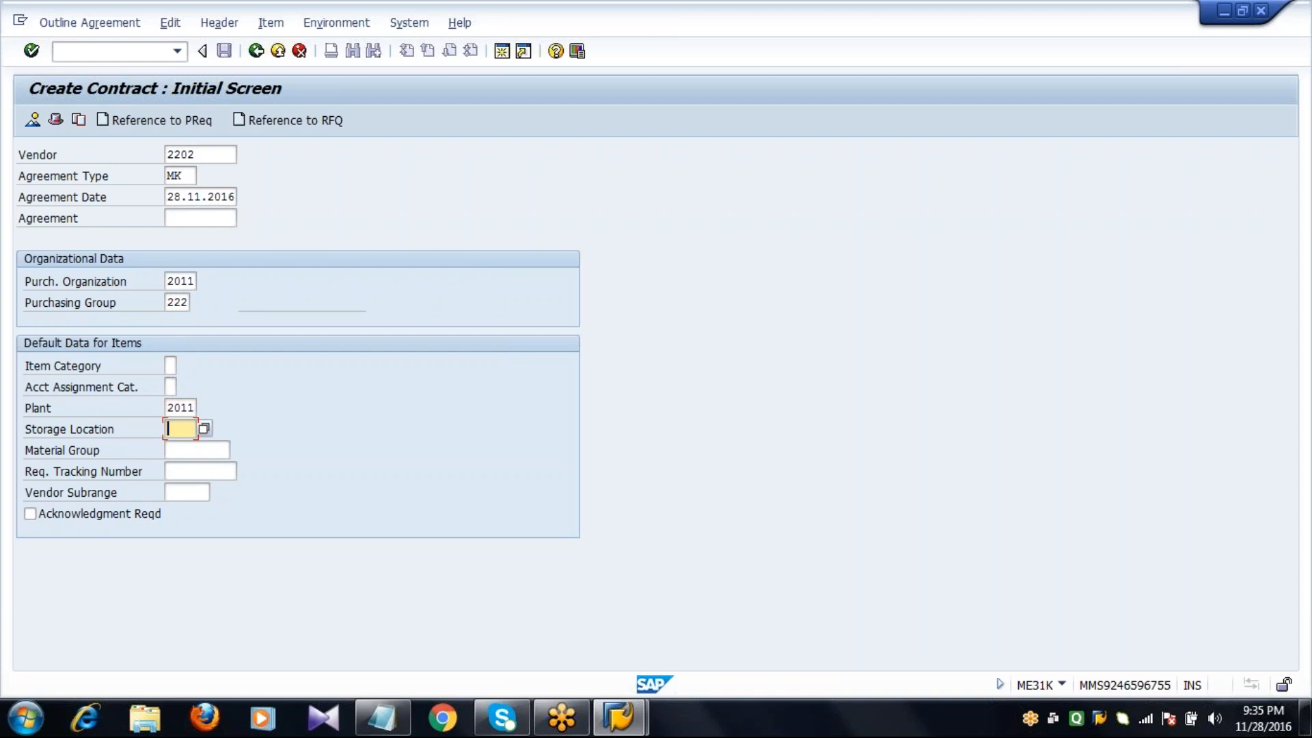
text(0001)
key(Tab)
key(Tab)
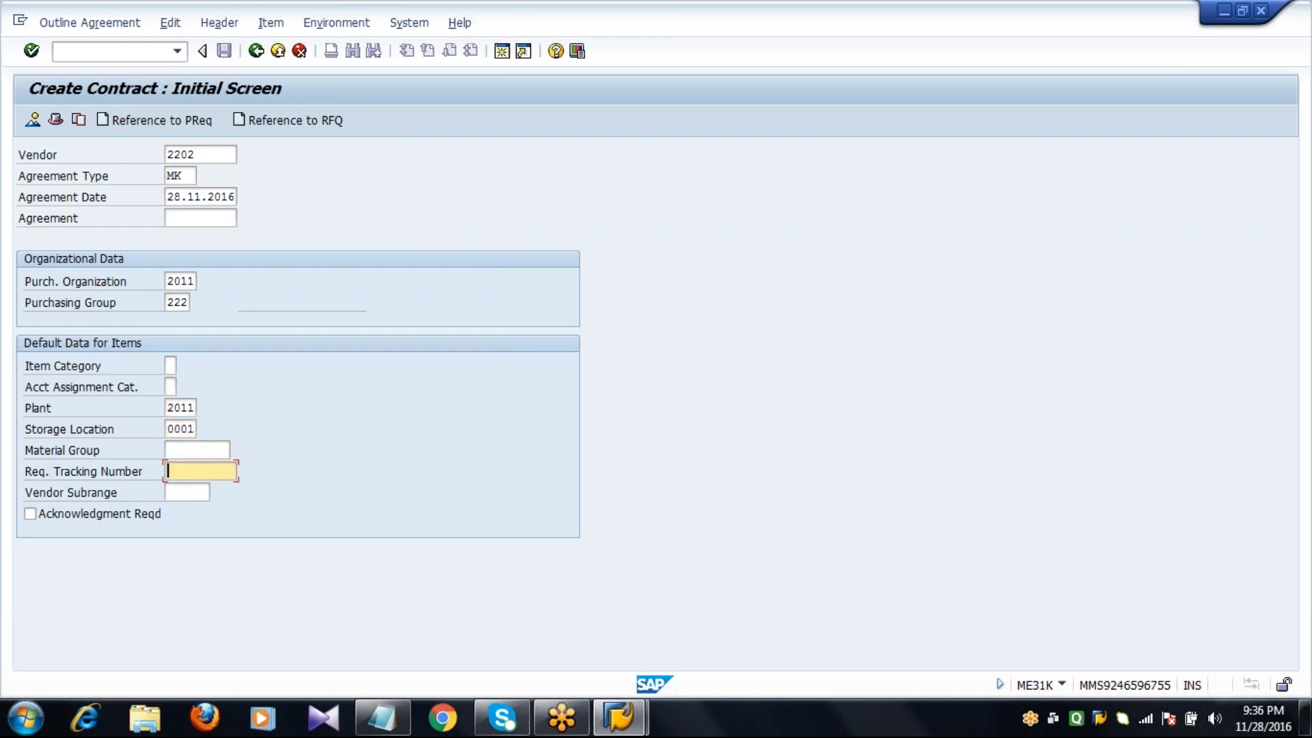
text(4)
click(129, 515)
key(Return)
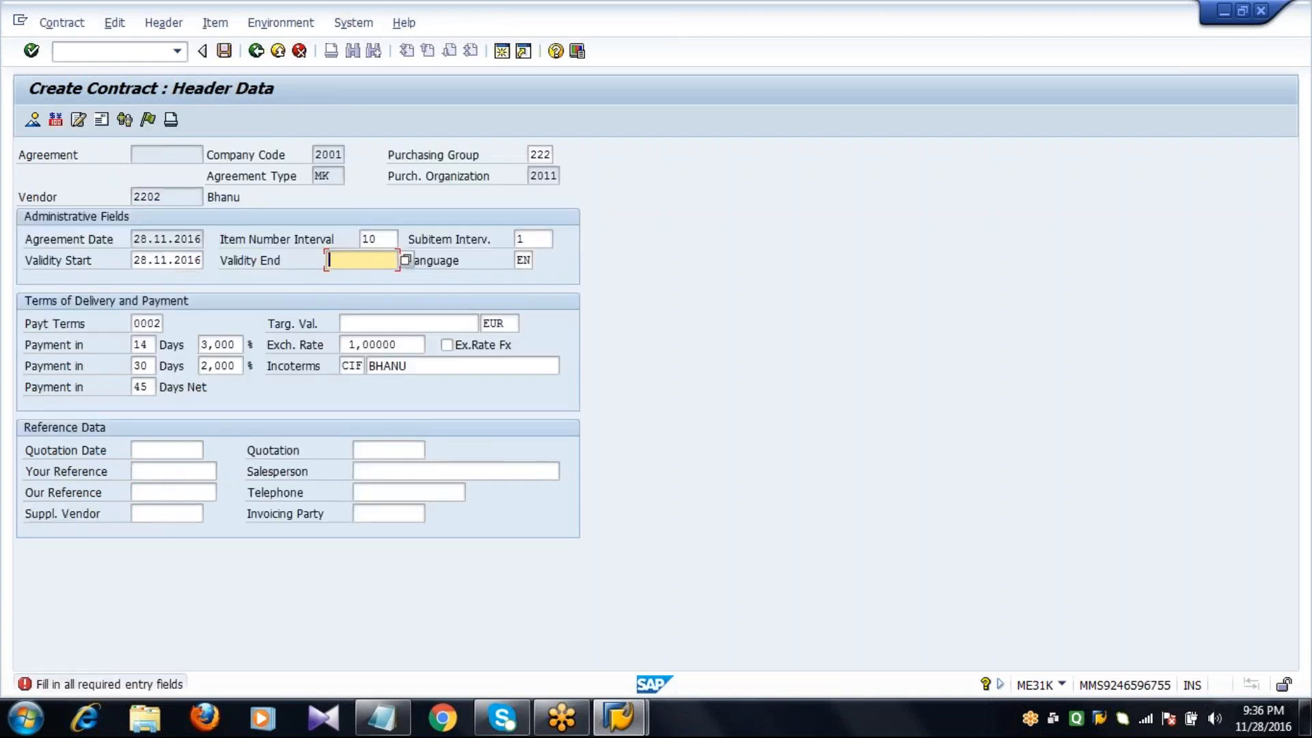
- Set the contract's validity end to 28.11.2017 and continue to the item overview
click(134, 263)
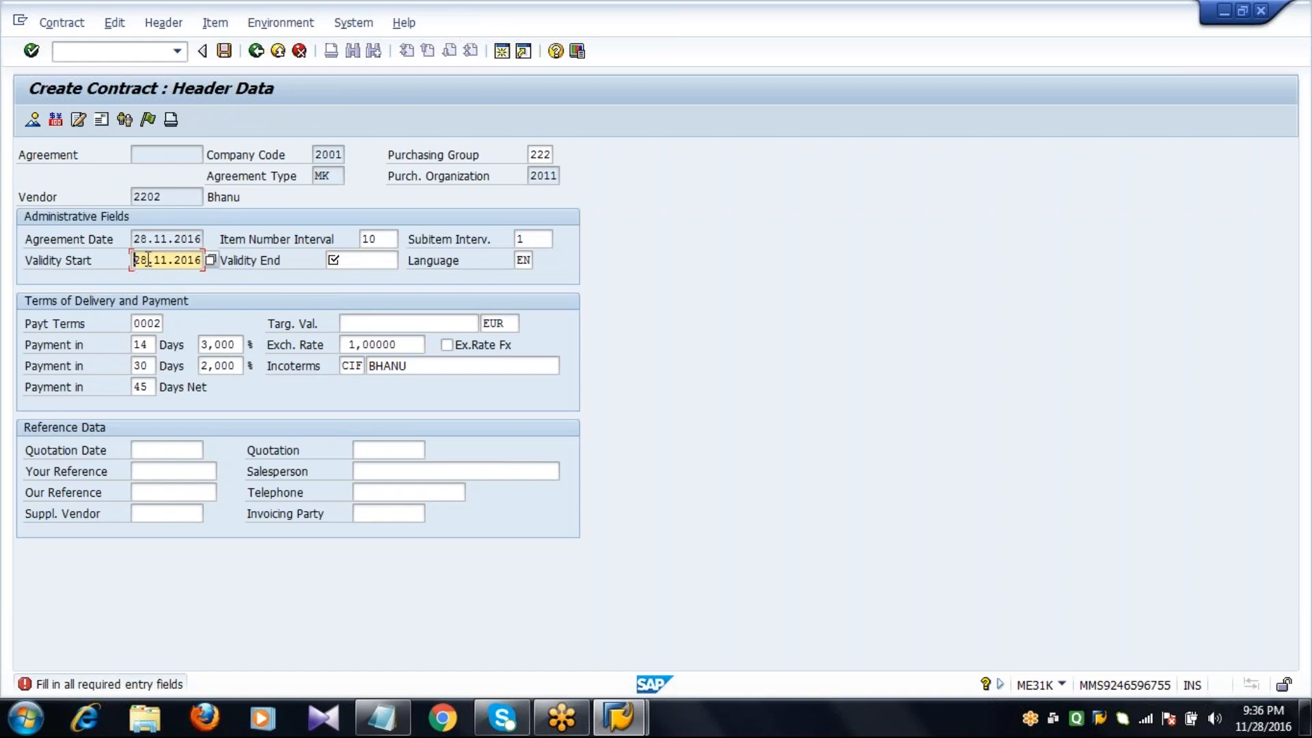
click(329, 261)
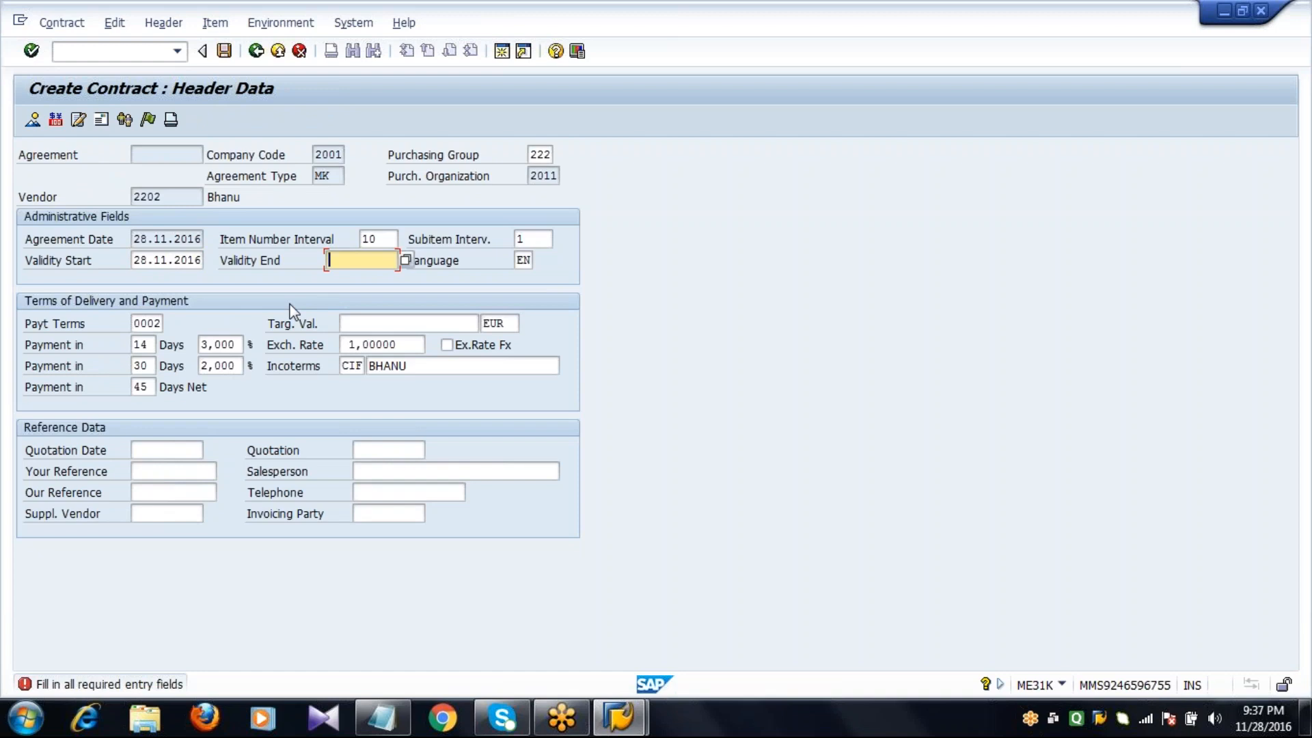
text(28.11.2017)
click(162, 323)
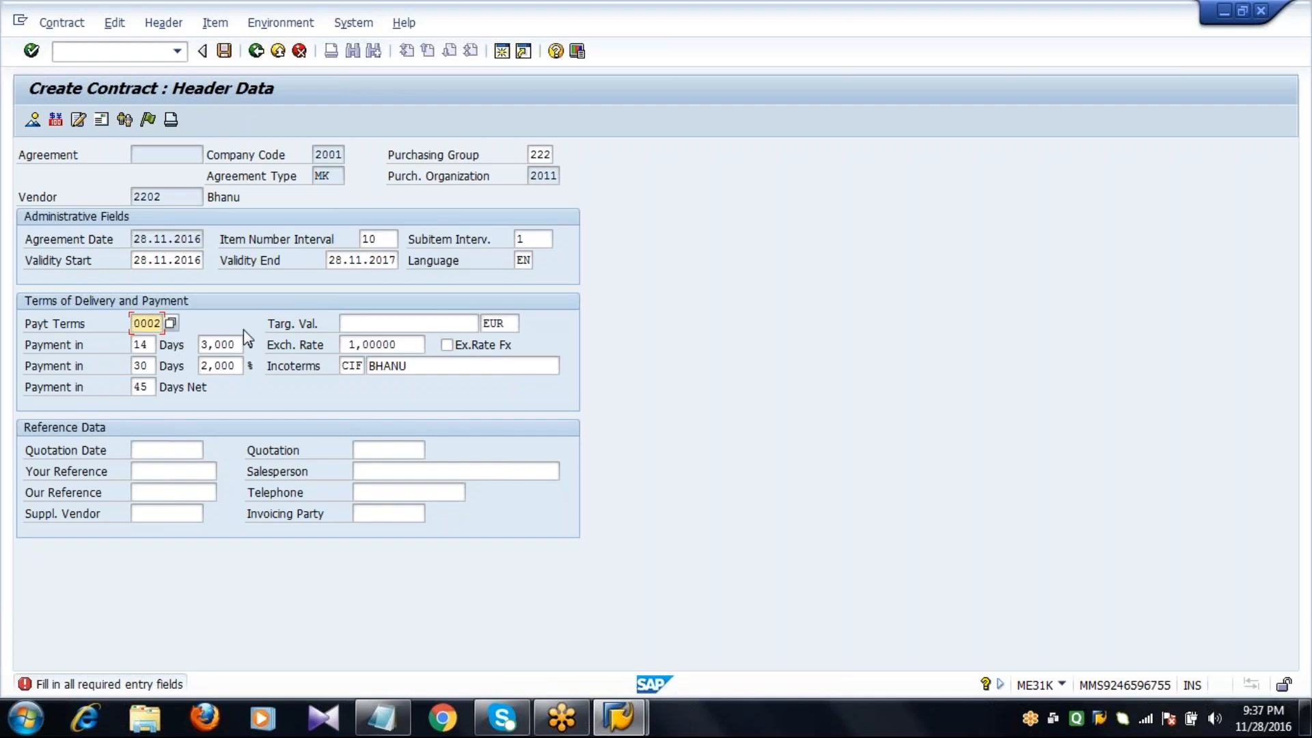
click(350, 326)
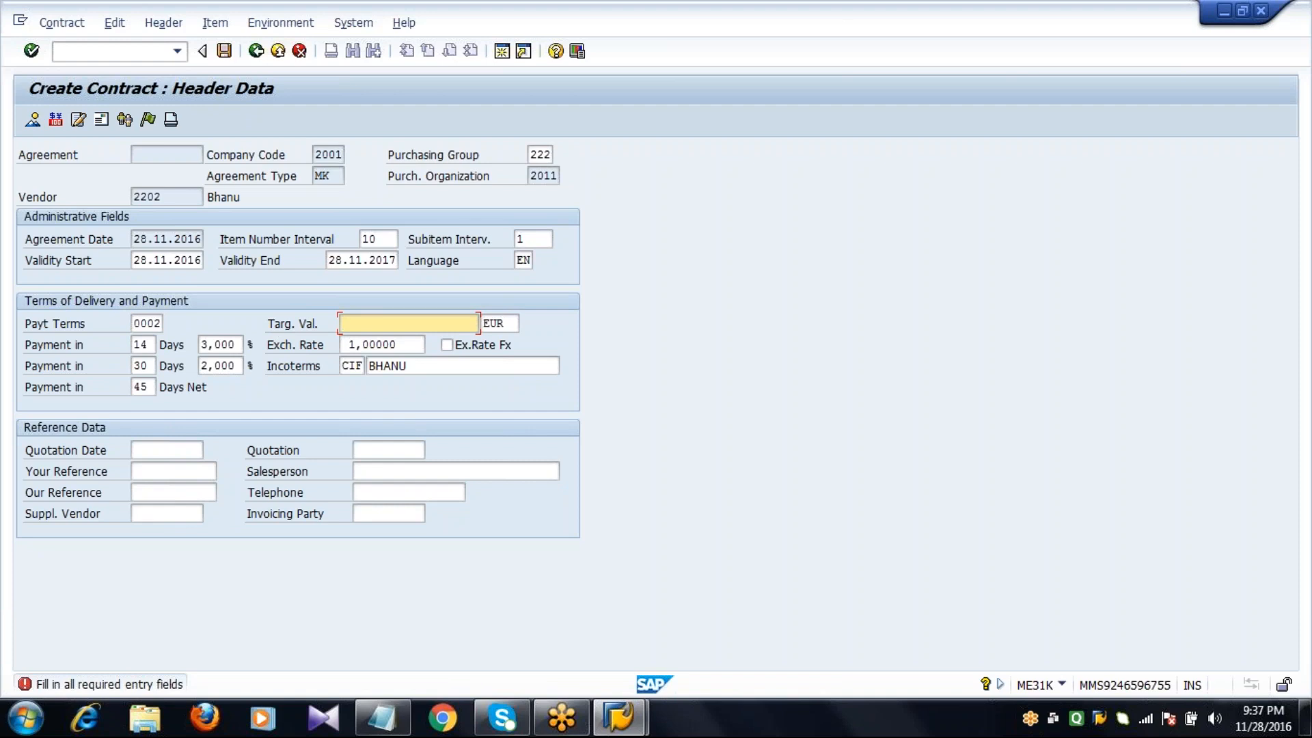
key(Return)
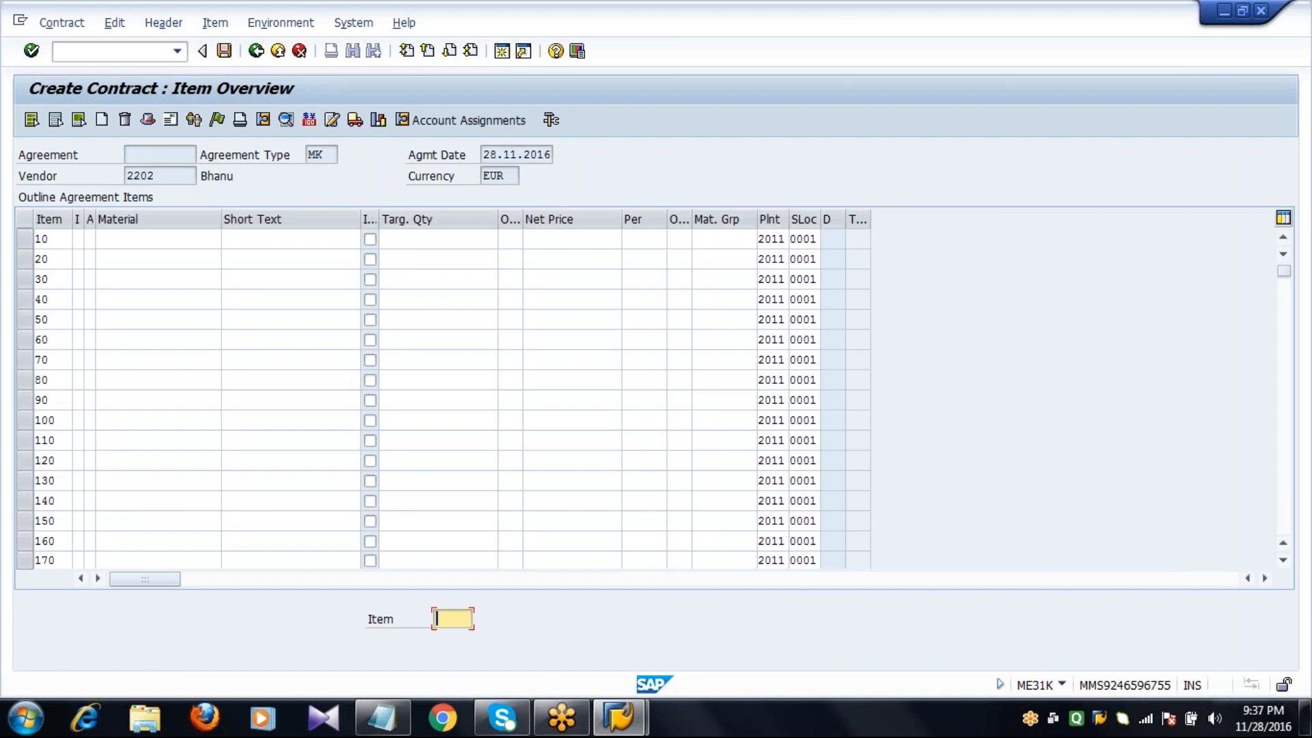
- Look up the materials of plant 2011 and assign ALUMINIUM, material 6052, to item 10
click(202, 243)
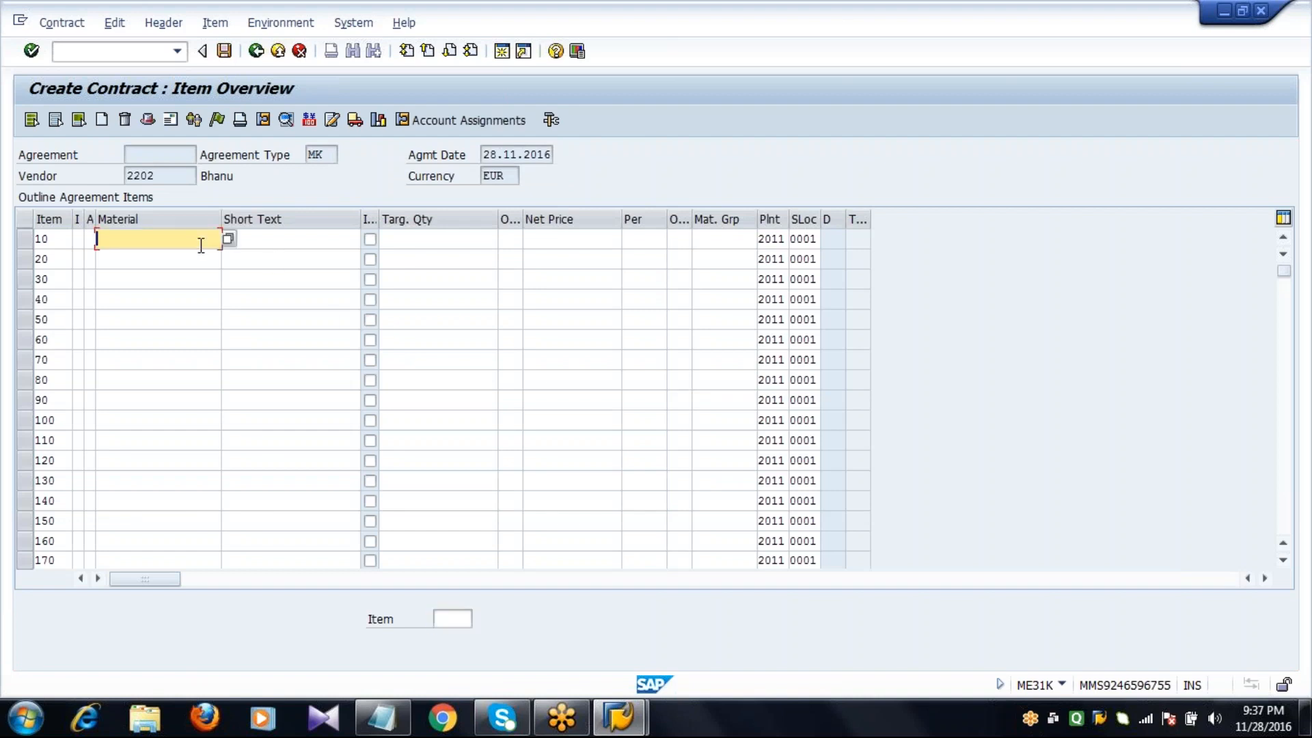
click(229, 237)
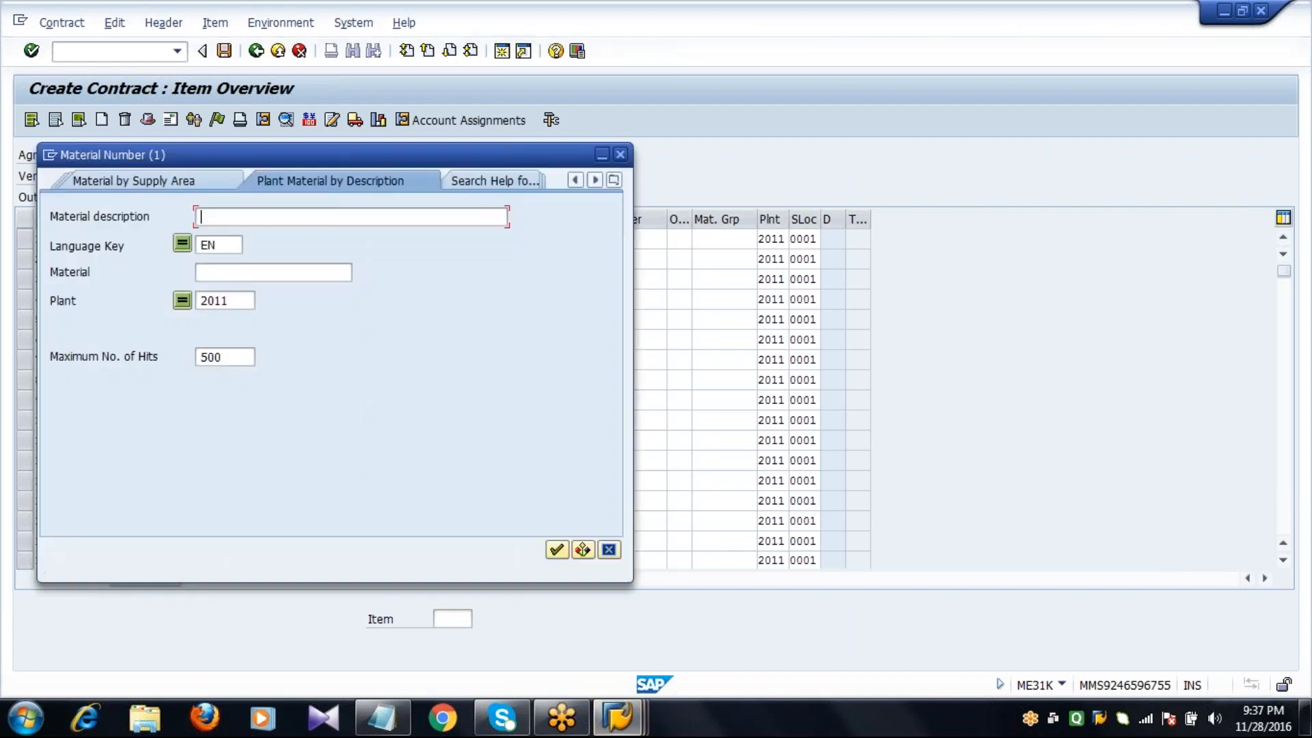
click(244, 303)
key(Return)
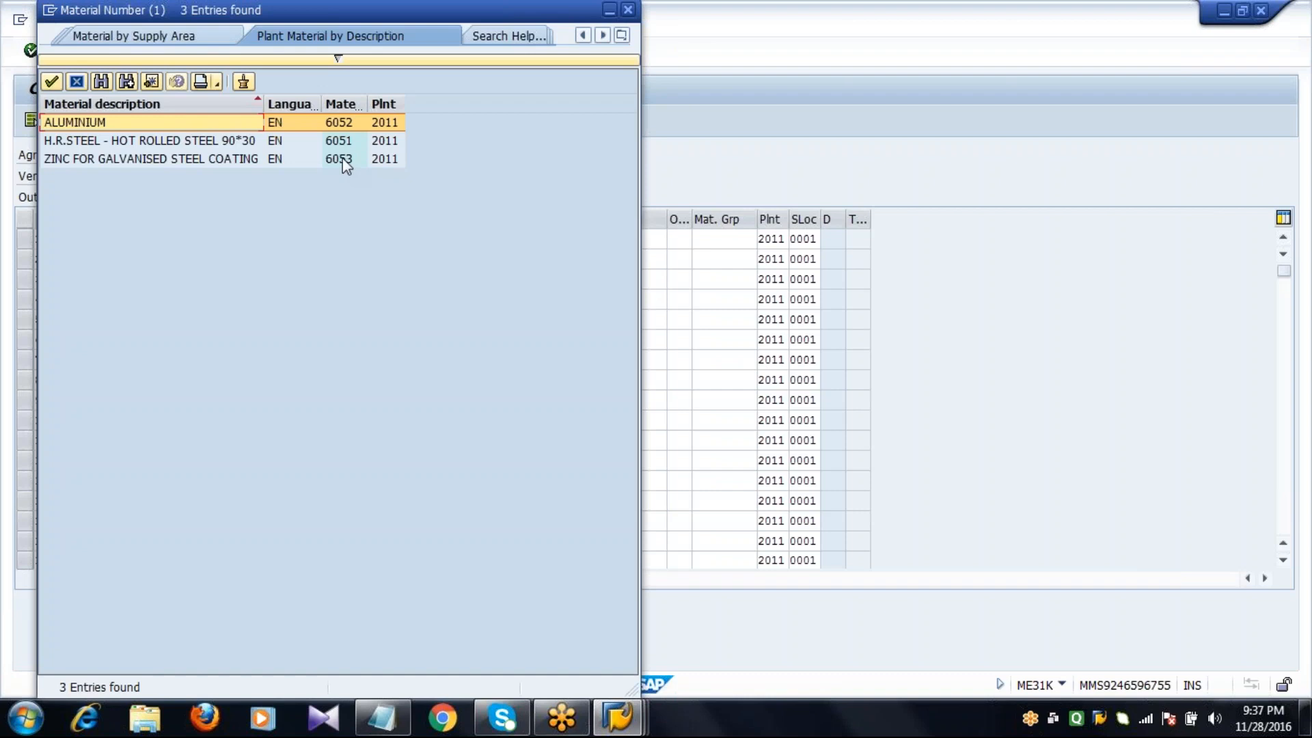
double_click(345, 121)
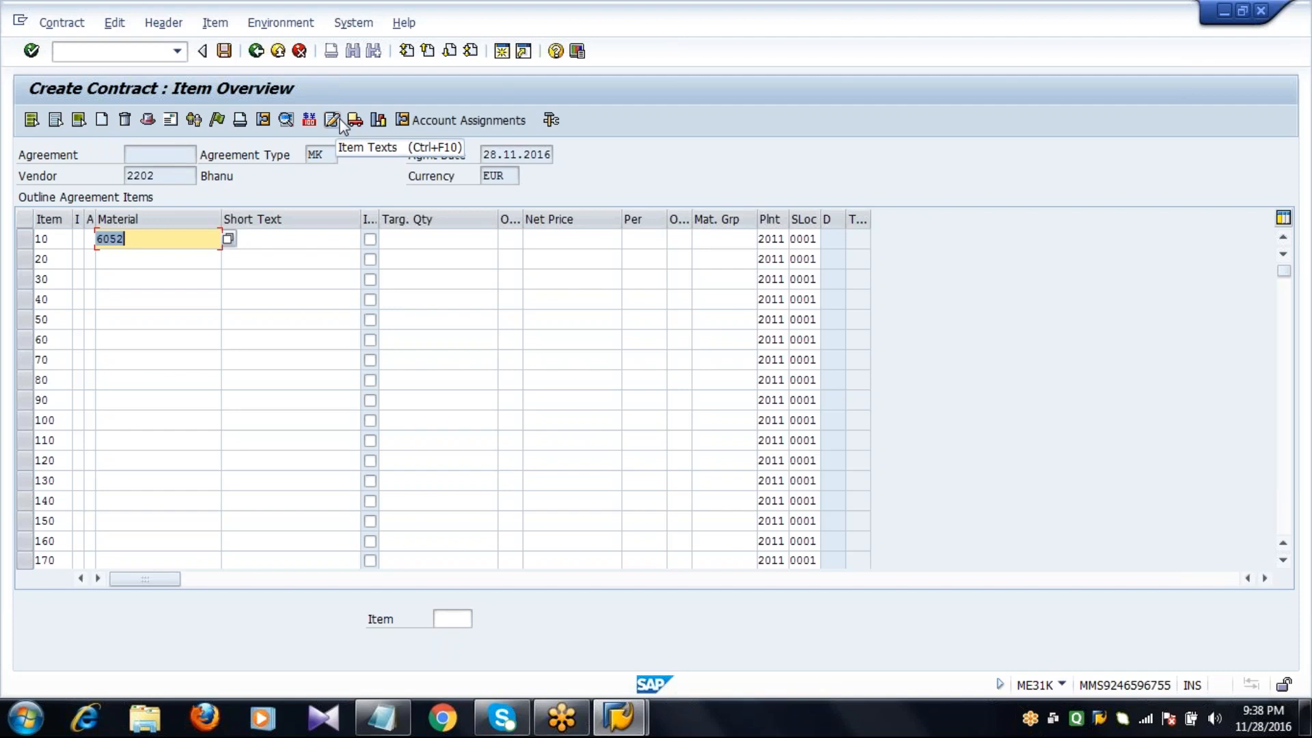
- Give item 10 a target quantity of 100000 and a net price of 90, and confirm the entries
click(451, 240)
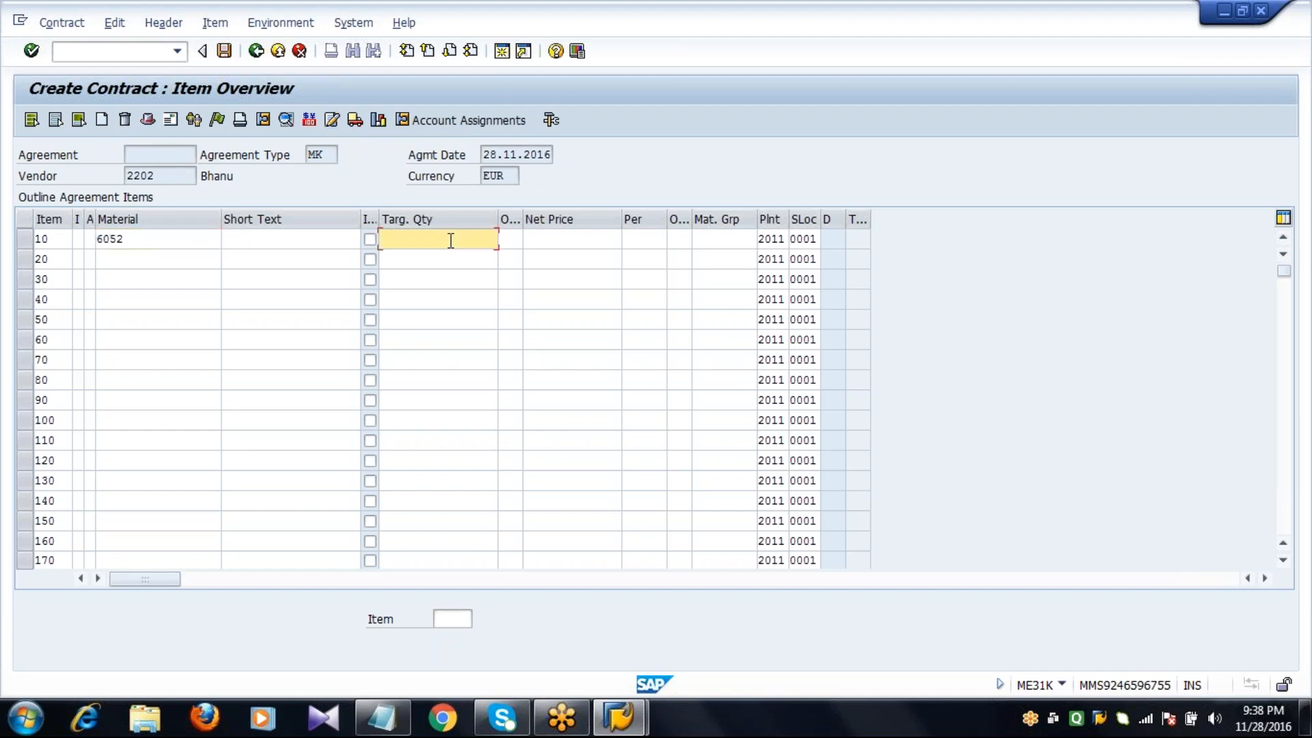
text(100000)
key(Tab)
key(Tab)
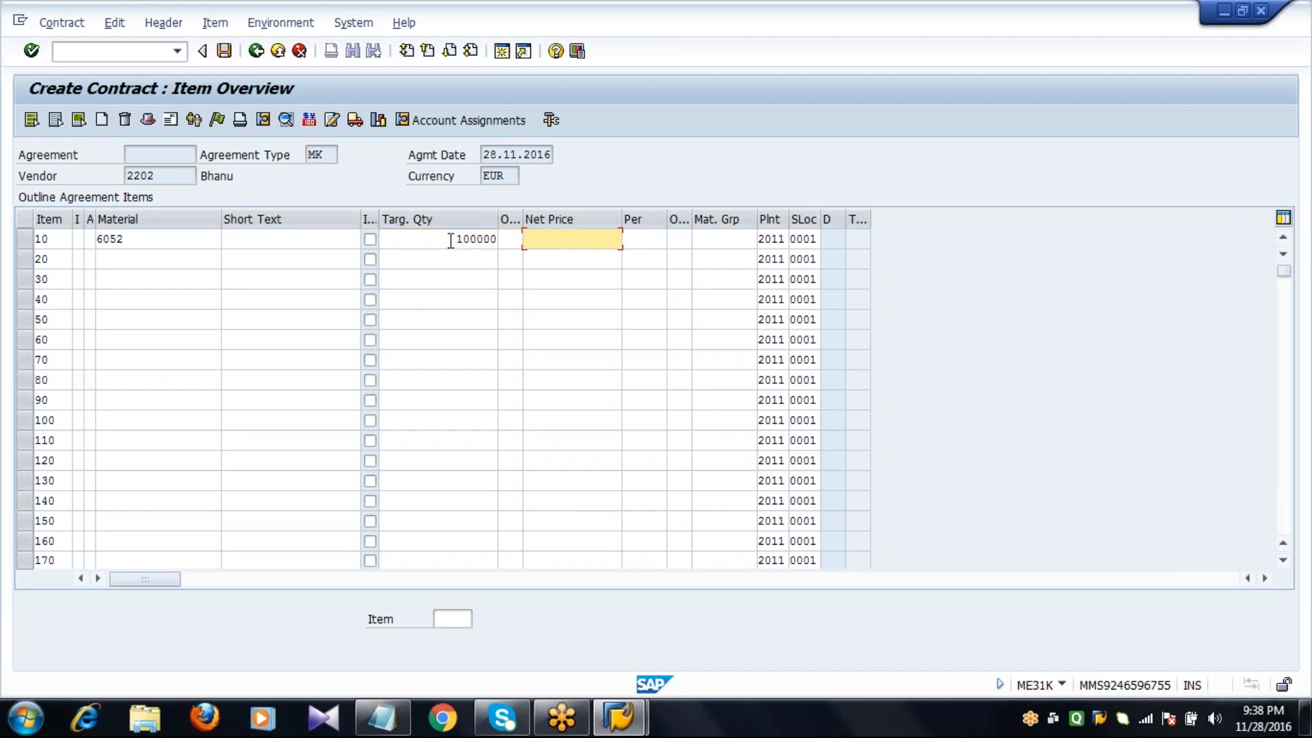
text(90)
key(Return)
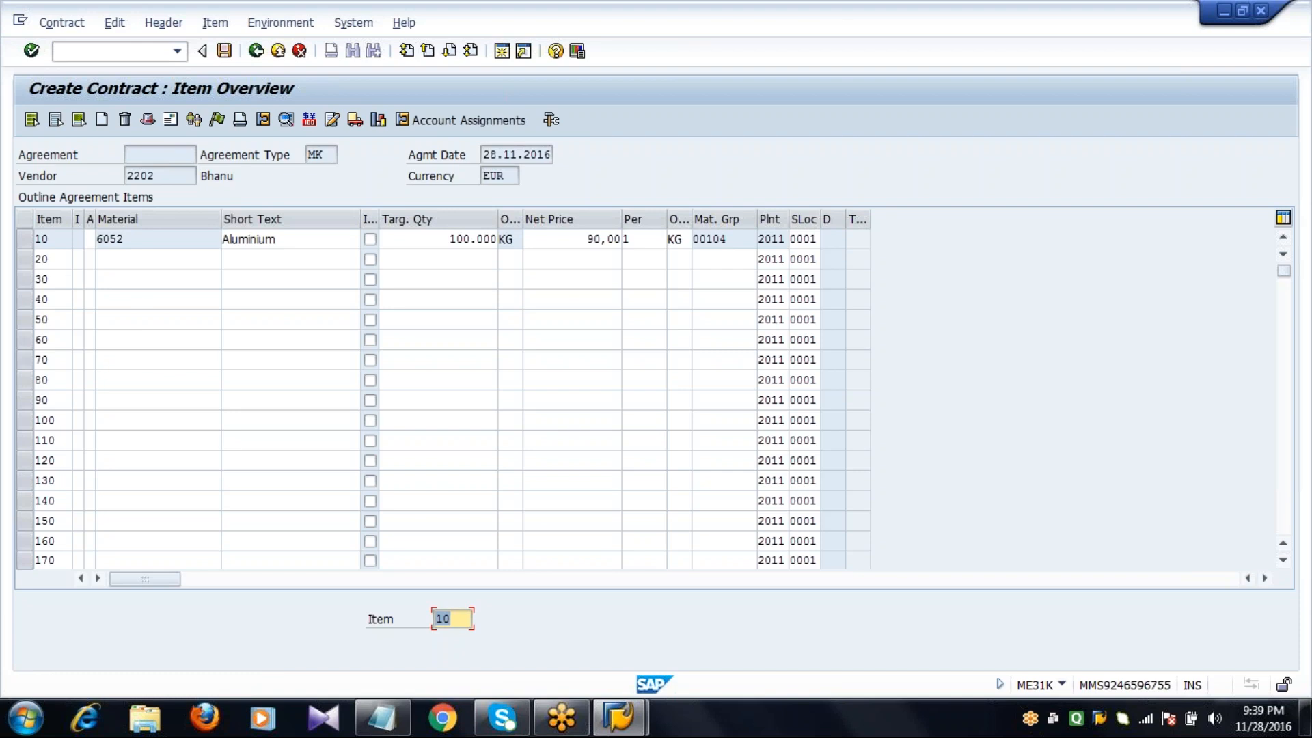
- Open the price conditions of item 10 and go to the amount of the PB00 gross price
click(25, 246)
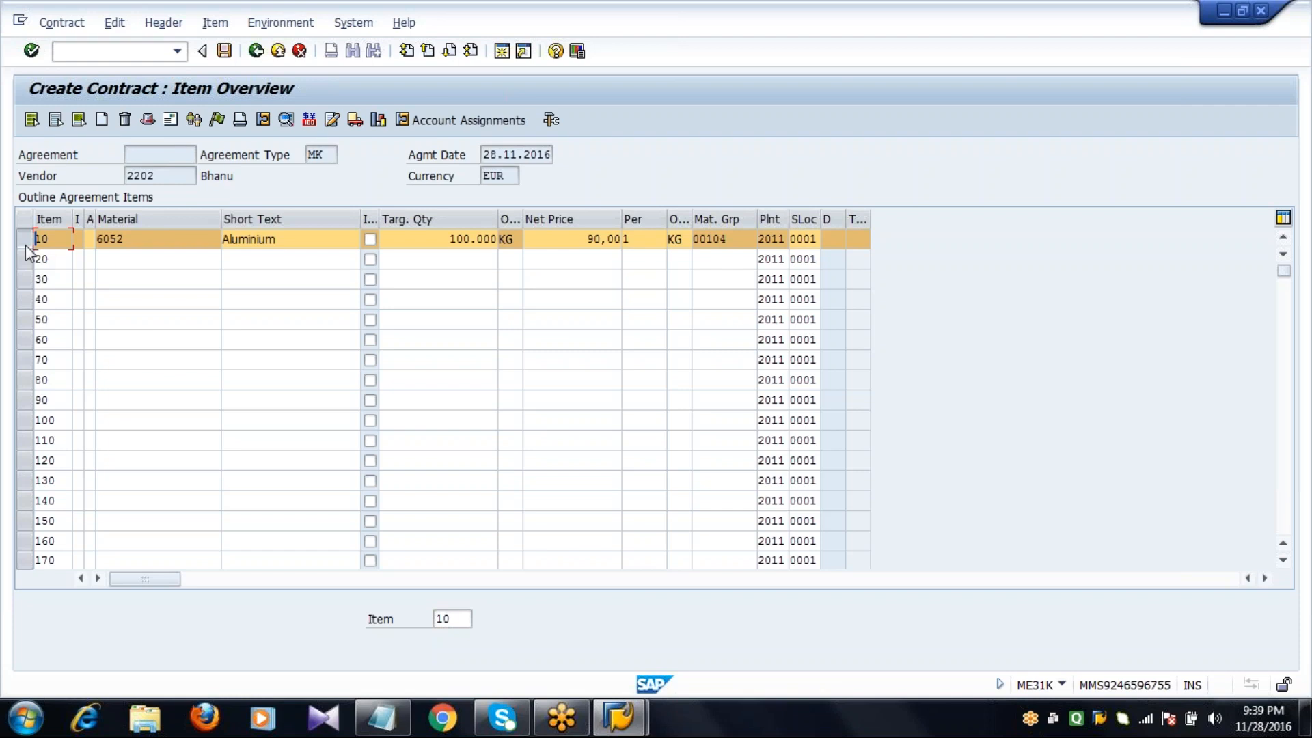
click(310, 121)
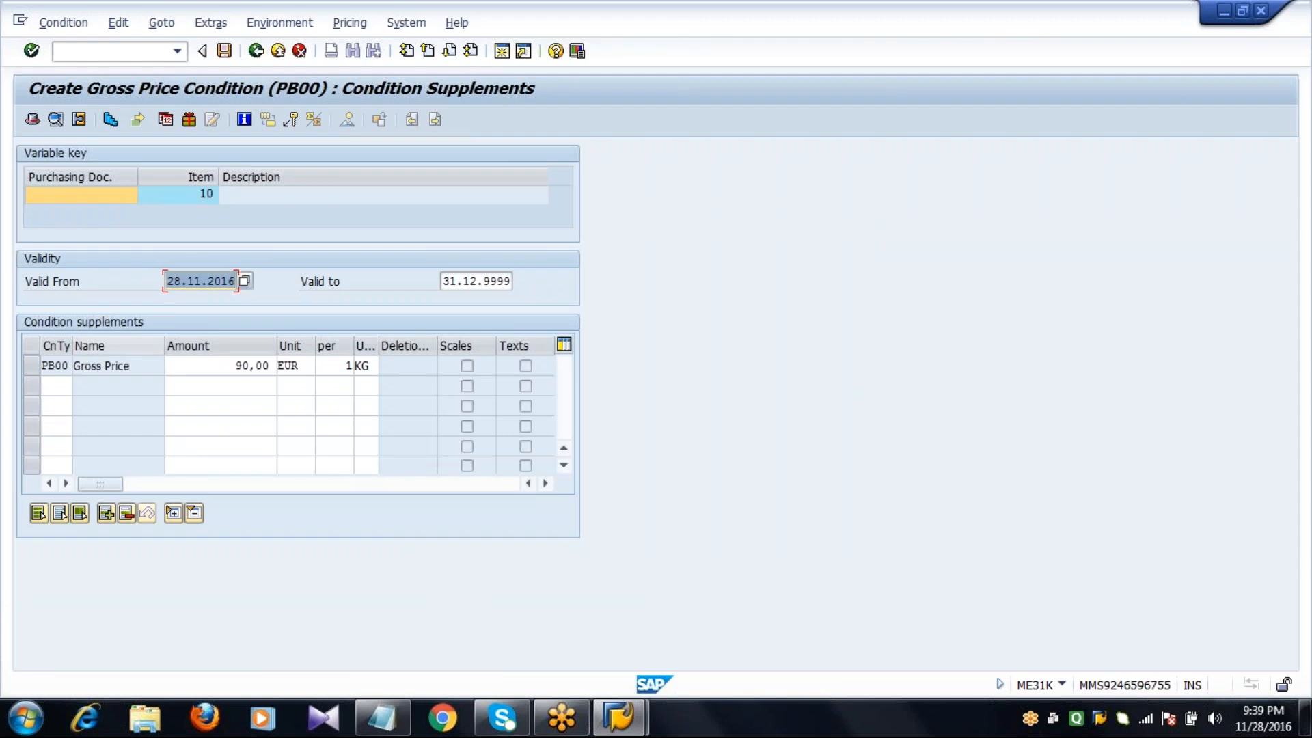
click(181, 369)
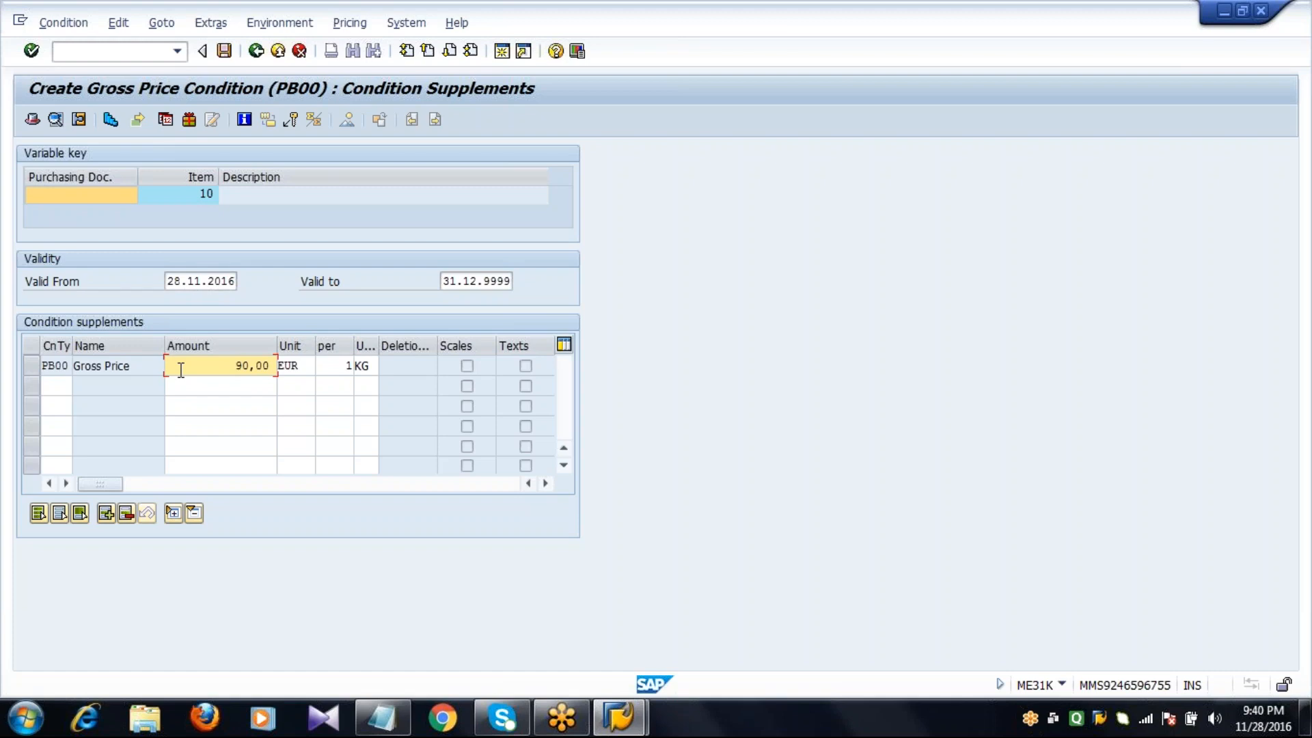
- Add condition type RA01 with an amount of 6 as a percentage discount below the gross price
click(63, 385)
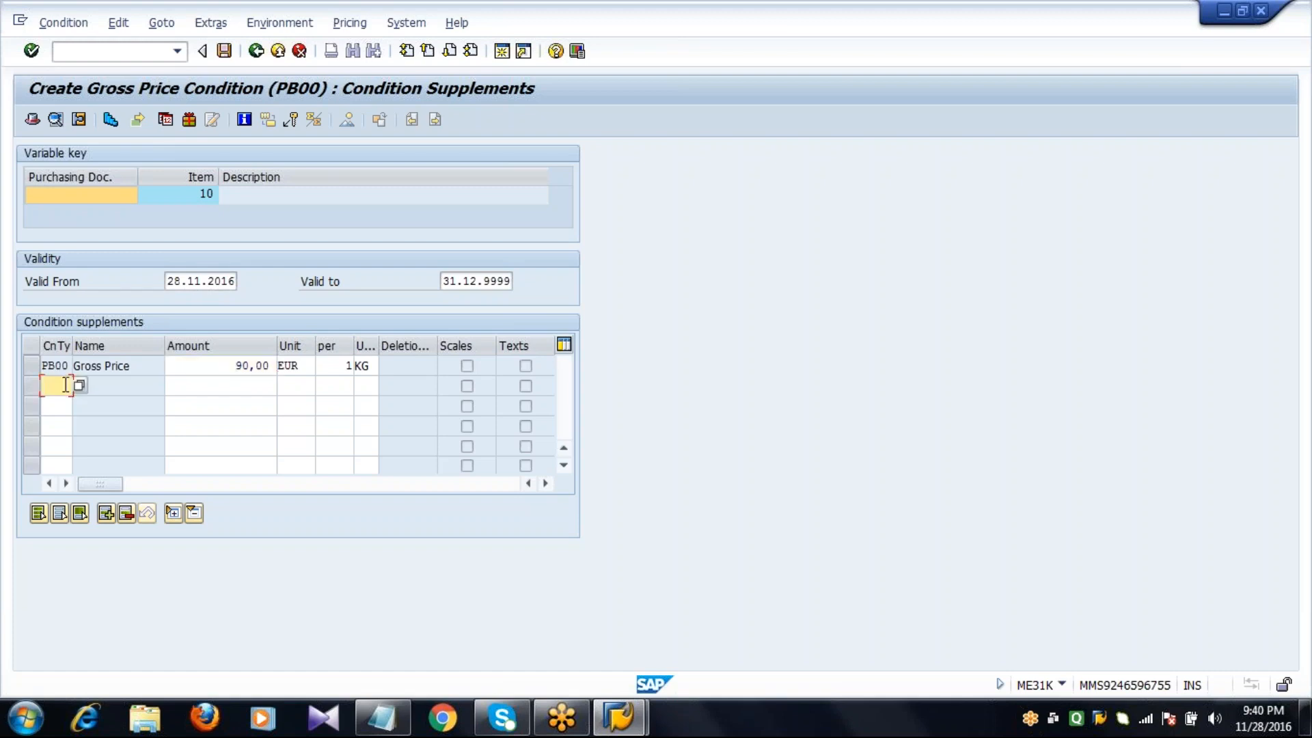
text(RA01)
key(Tab)
text(6)
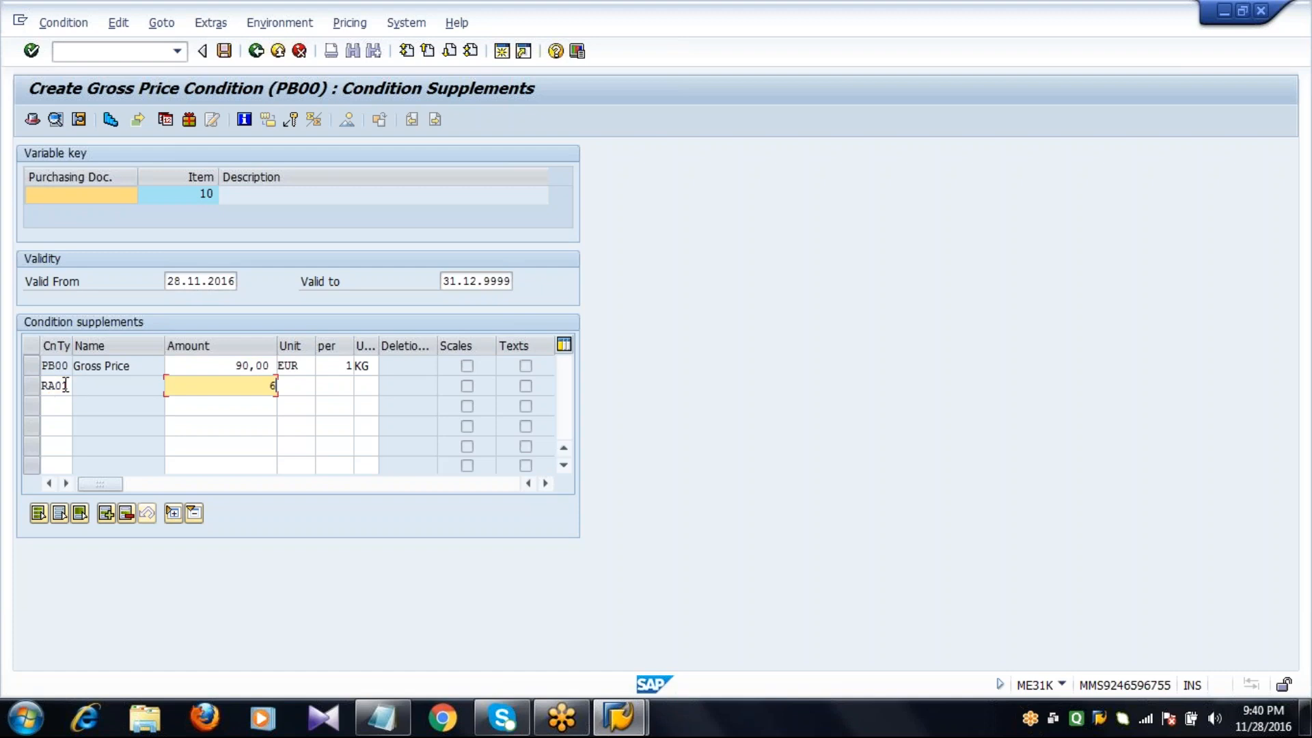
key(Return)
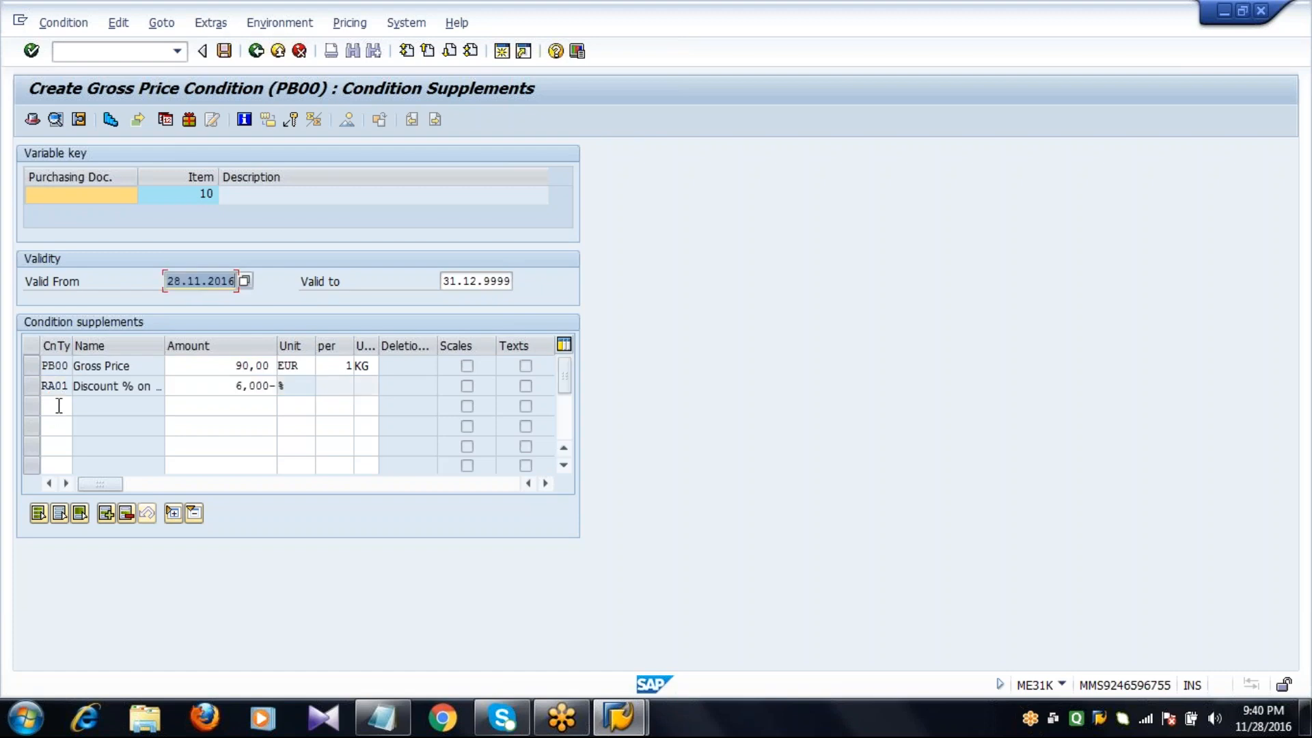
- Add condition type ZA01 with an amount of 8 as a percentage surcharge on the gross price
click(58, 406)
text(ZA01)
key(Tab)
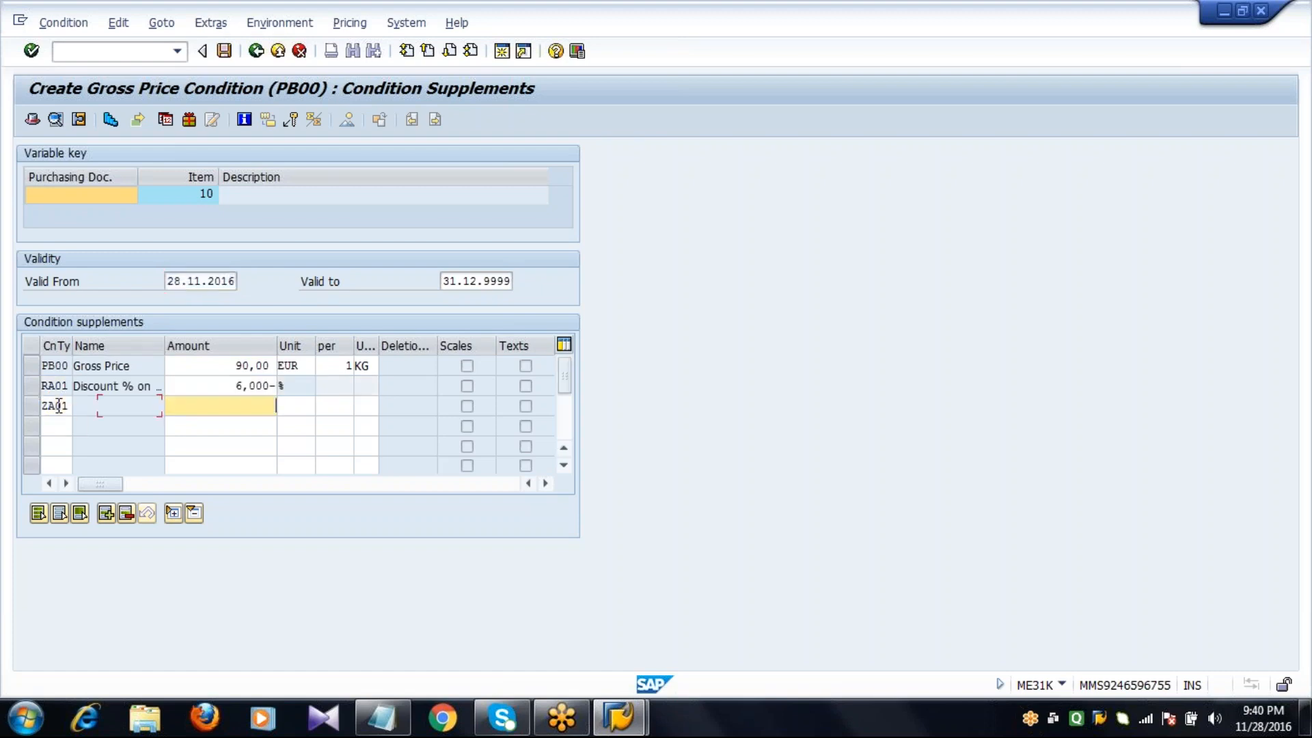
text(8)
key(Return)
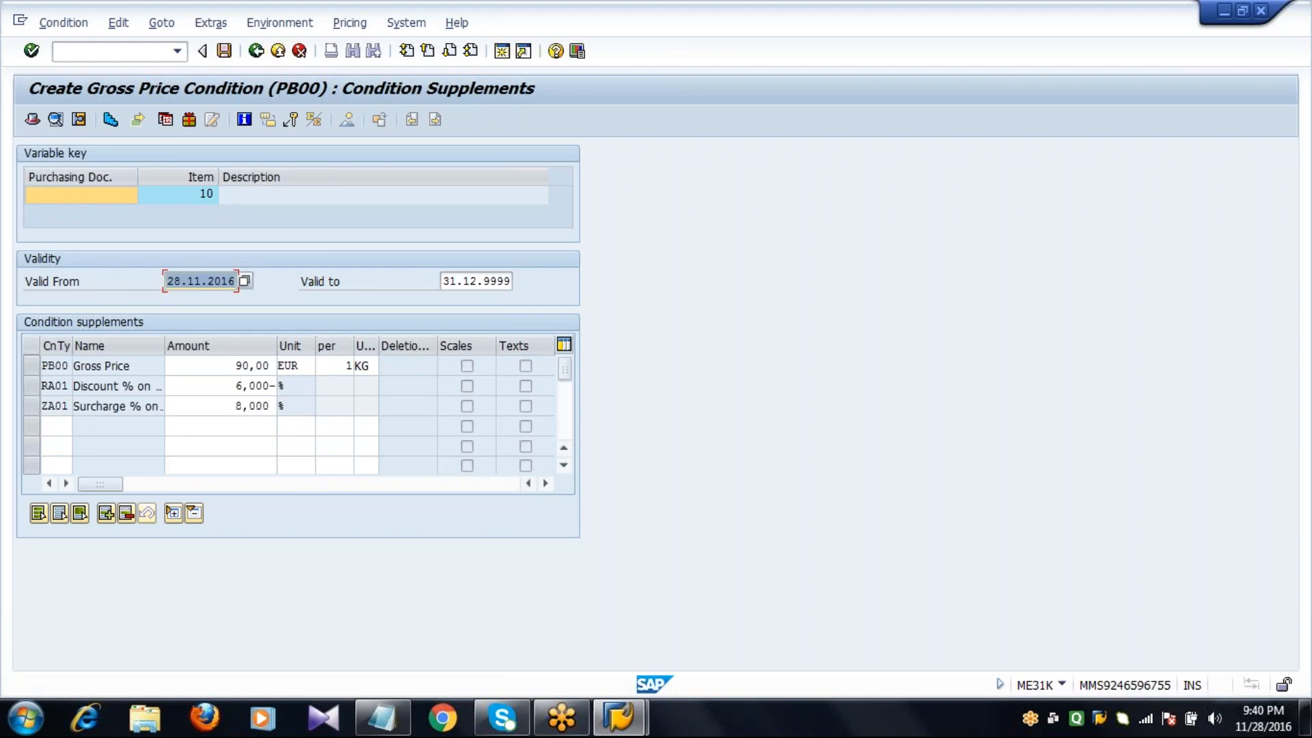
- Add condition type FRA1 with an amount of 2 as the freight percentage
click(57, 424)
text(FRA1)
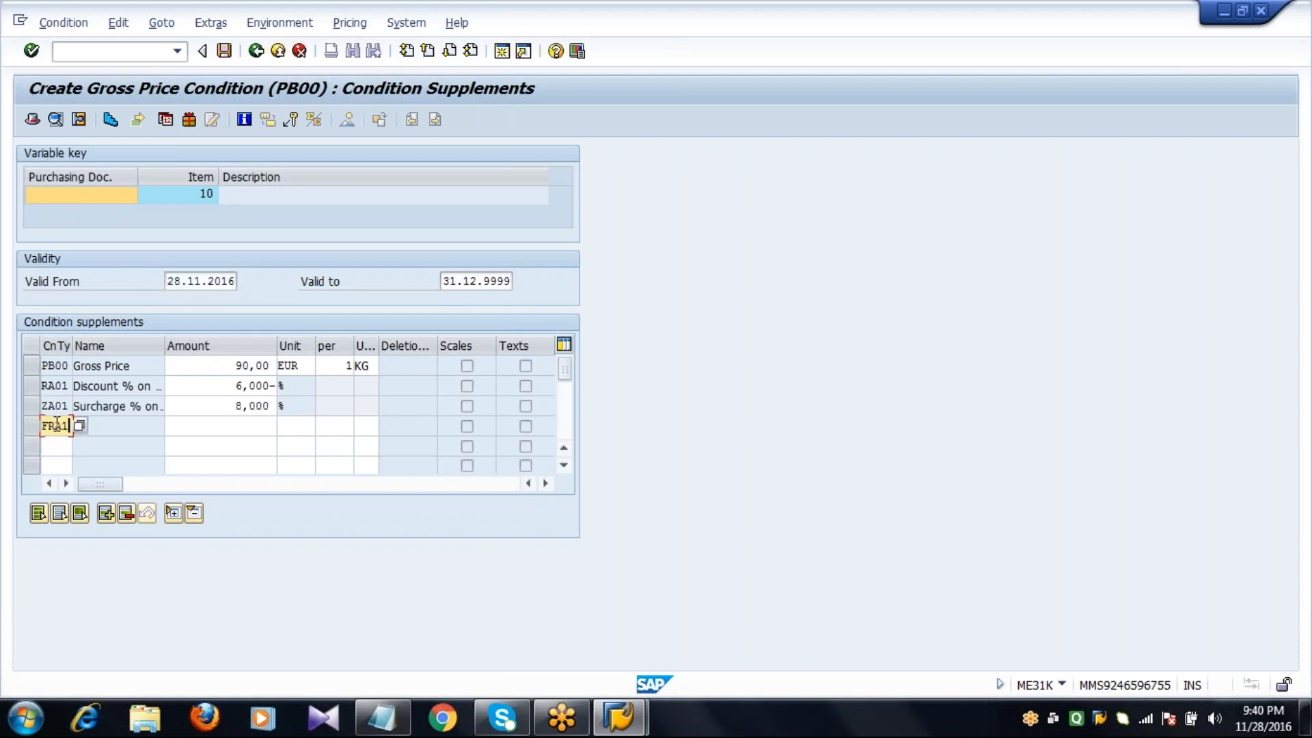
key(Tab)
text(2)
key(Return)
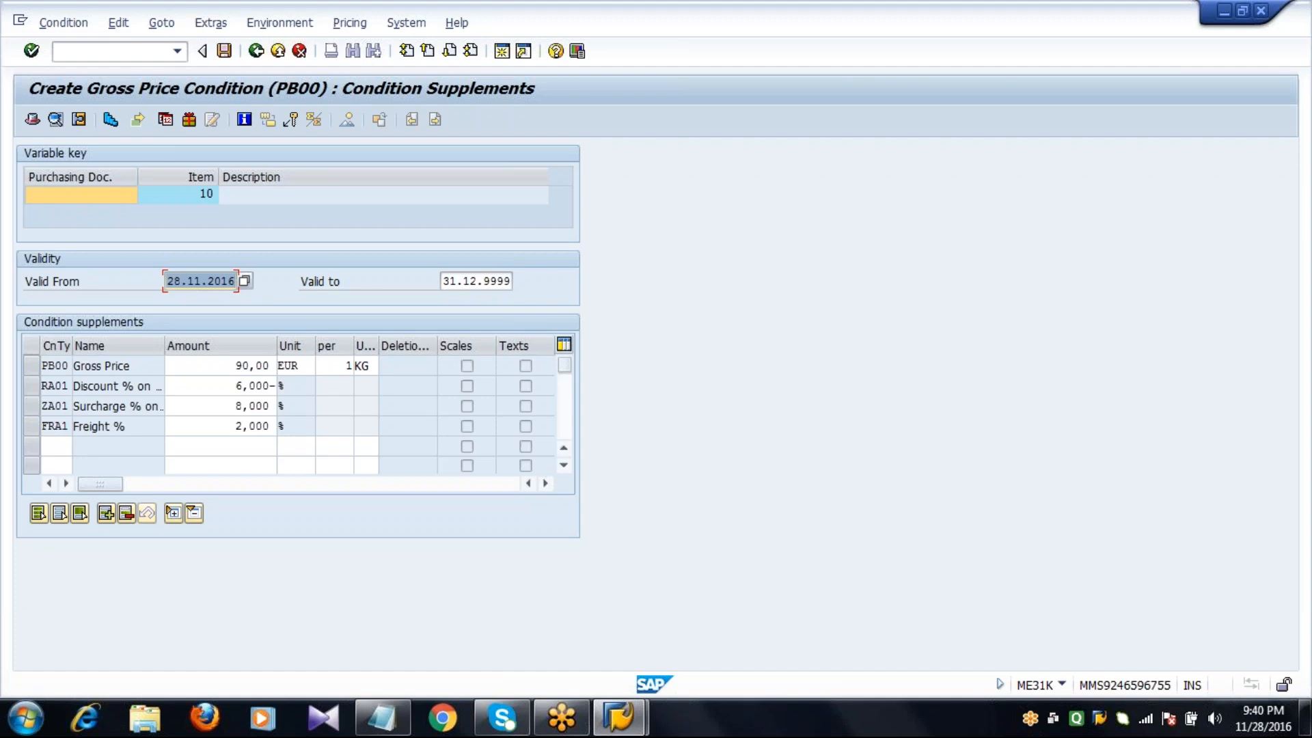
click(115, 426)
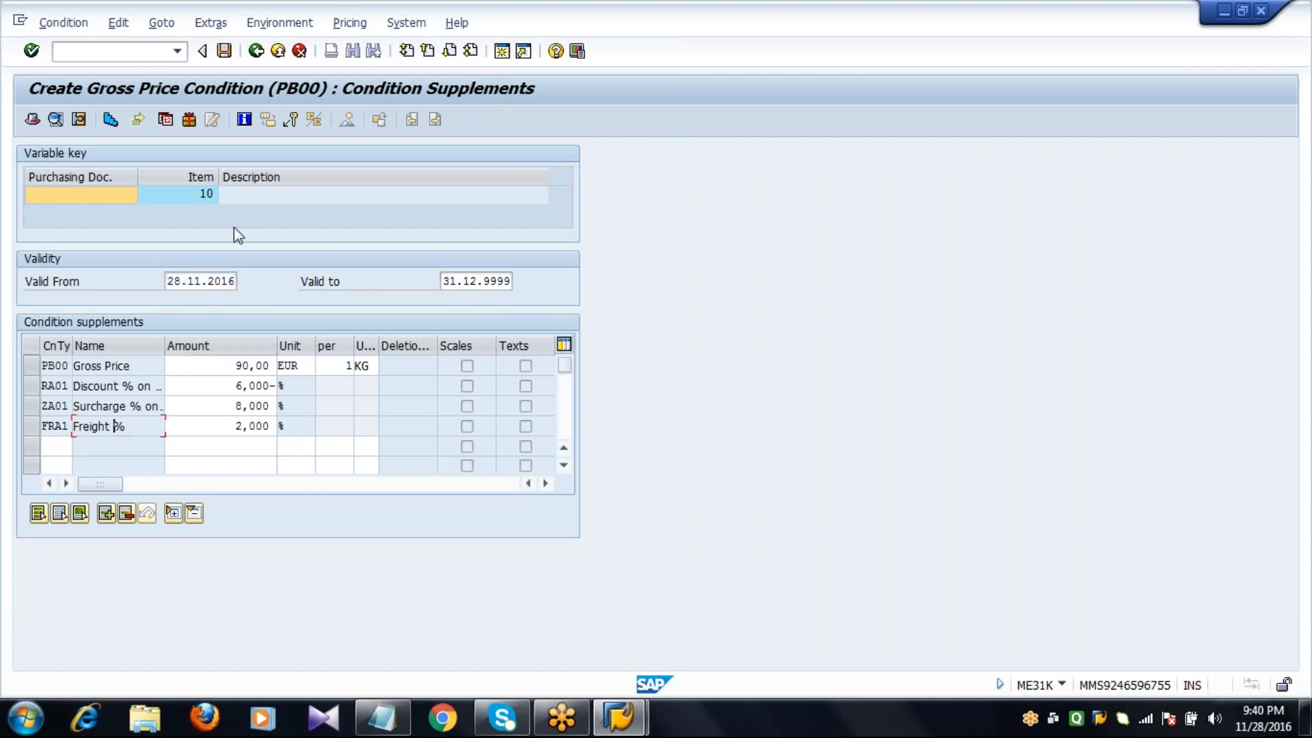
- Save the quantity contract, view the details of its creation message and close them
click(225, 52)
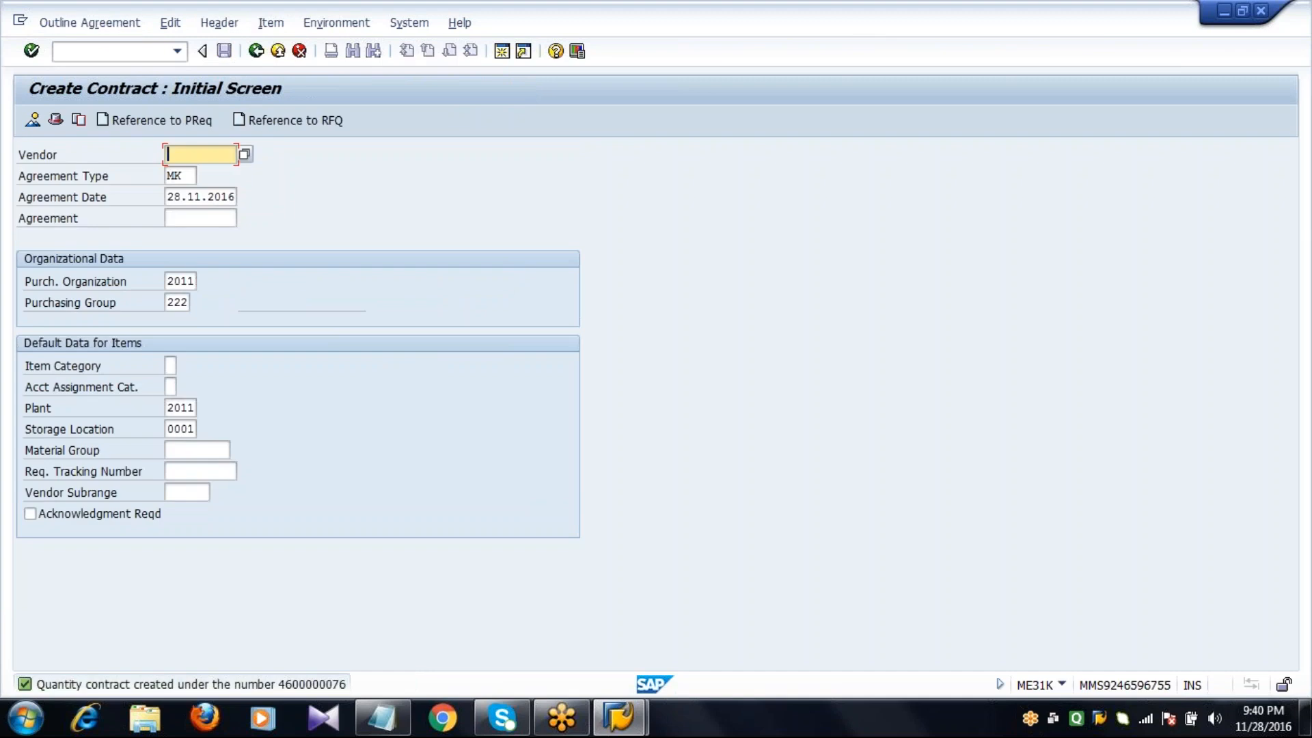
double_click(76, 684)
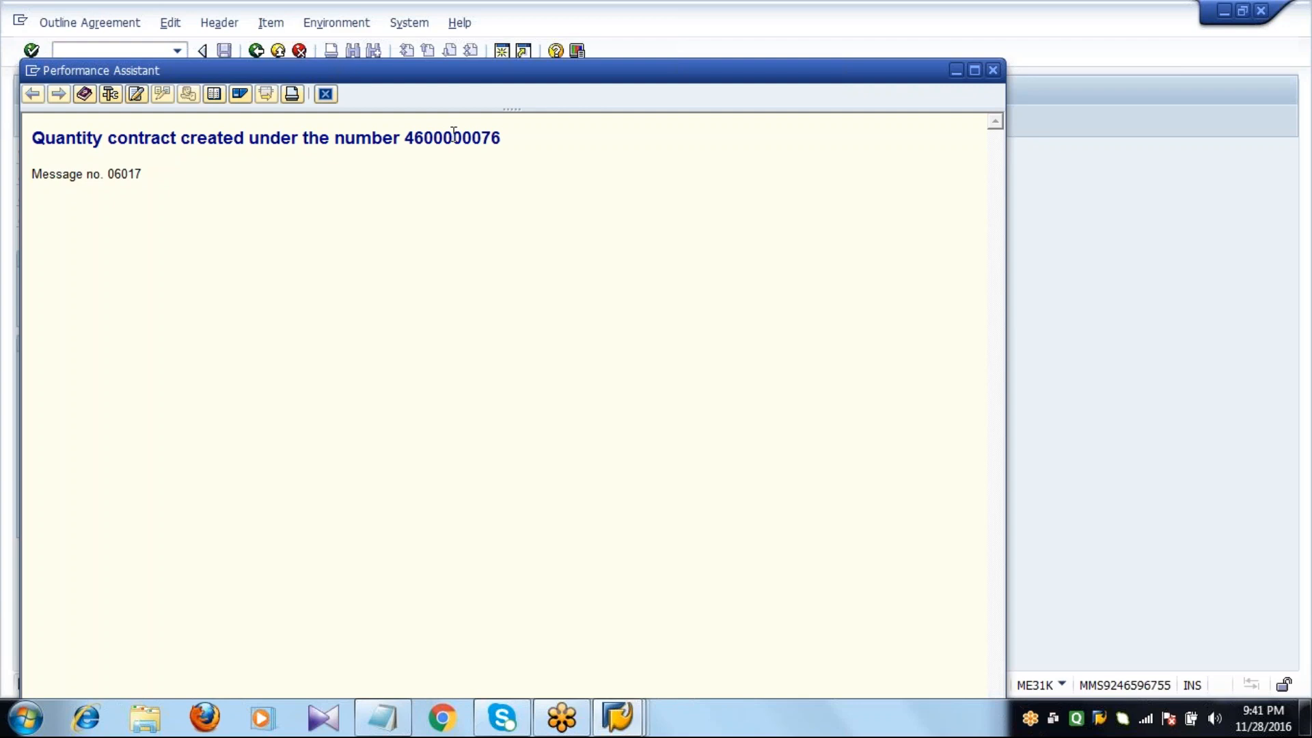
click(325, 94)
- Leave contract creation and start transaction ME21N to create a purchase order
click(257, 52)
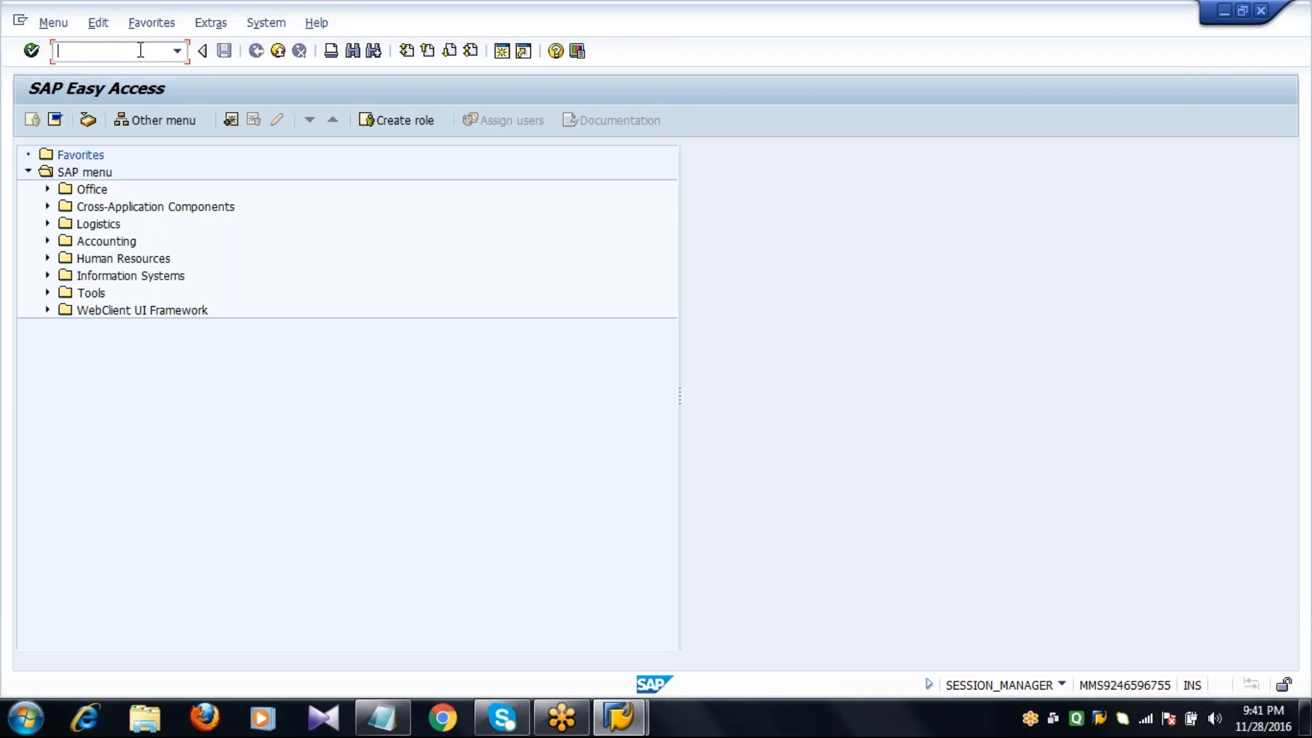
text(ME21N)
key(Return)
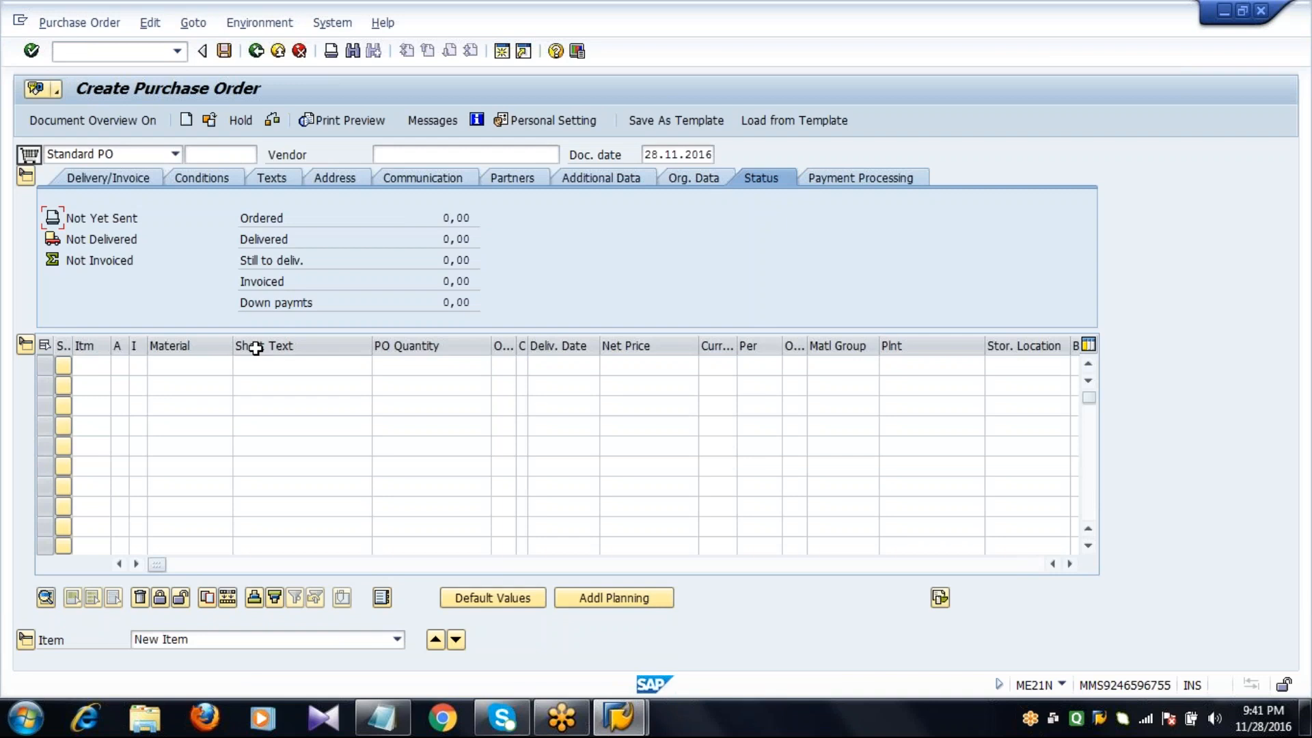
- Show the document overview and open its selection criteria for contracts
click(68, 123)
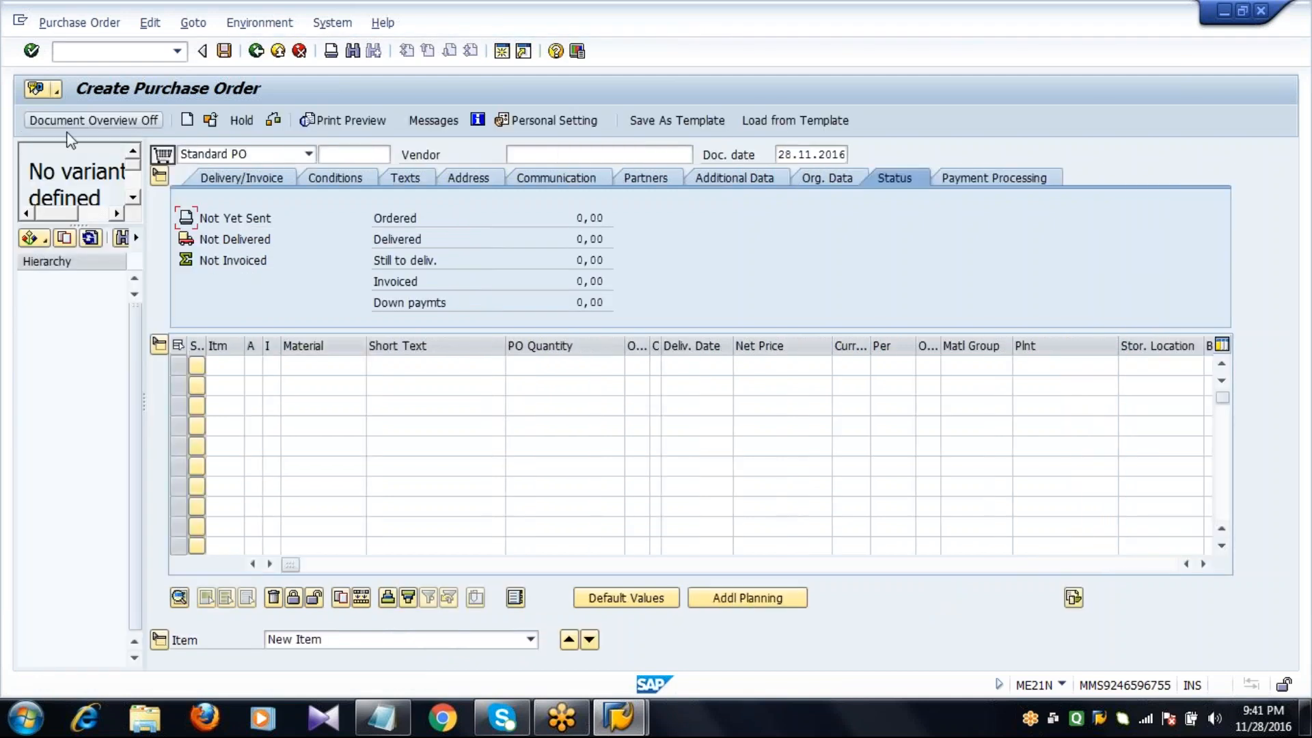
click(42, 239)
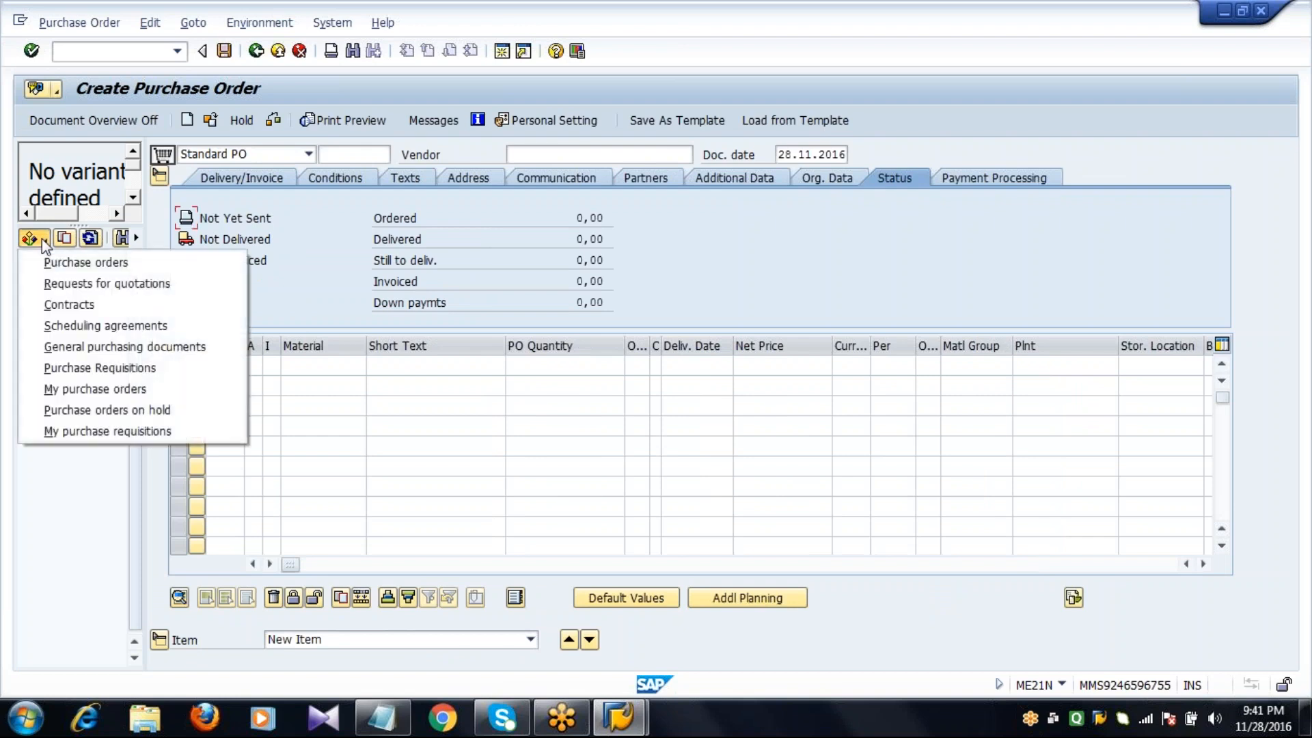
click(113, 313)
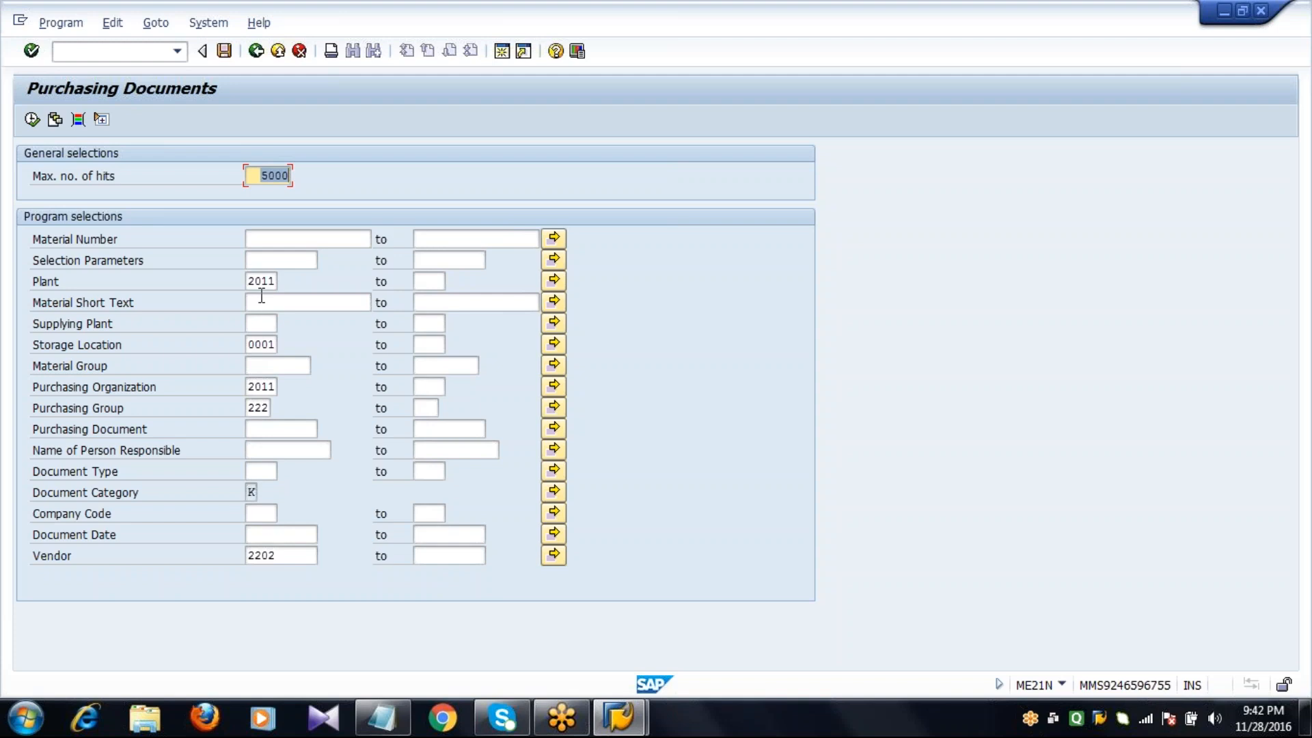
- Set the material number criterion to 6052 for the contract search
click(274, 239)
text(6)
click(276, 256)
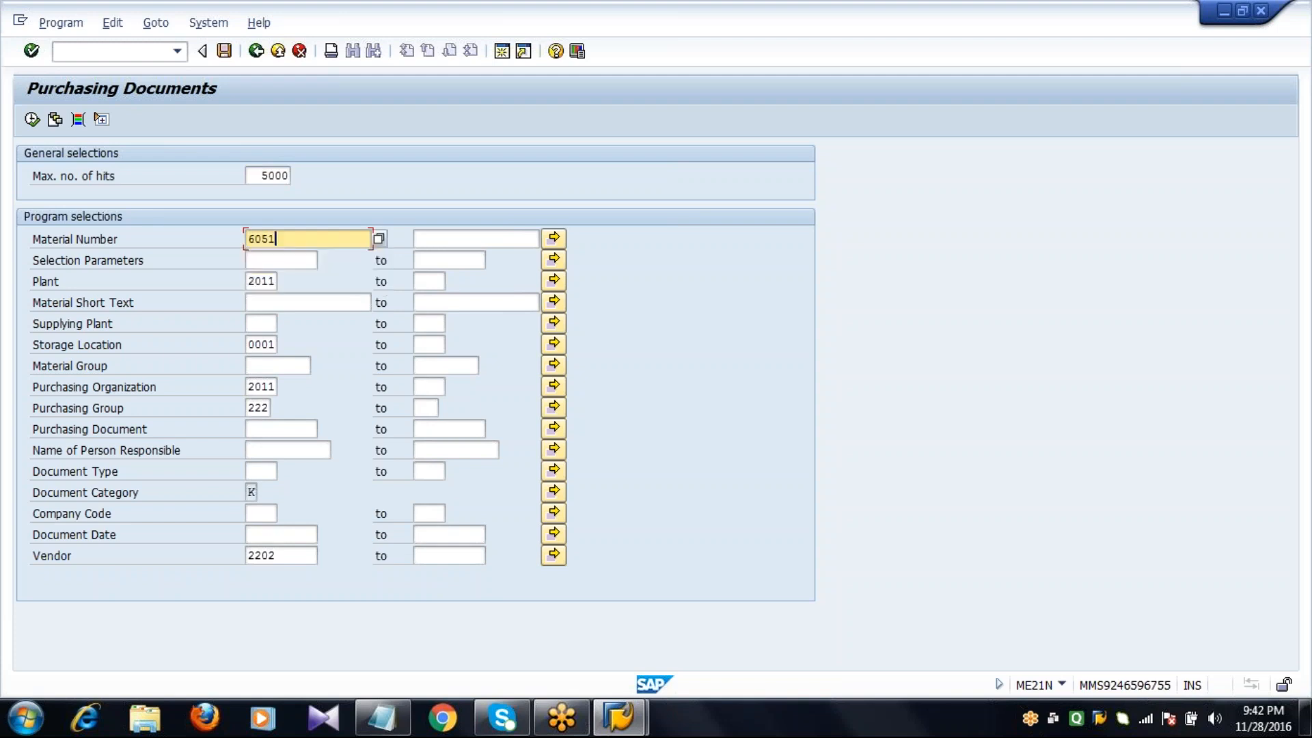
key(BackSpace)
text(2)
- Clear the storage location and purchasing organization from the contract search criteria, keeping plant 2011
key(Down)
key(Down)
key(Down)
key(Down)
key(Down)
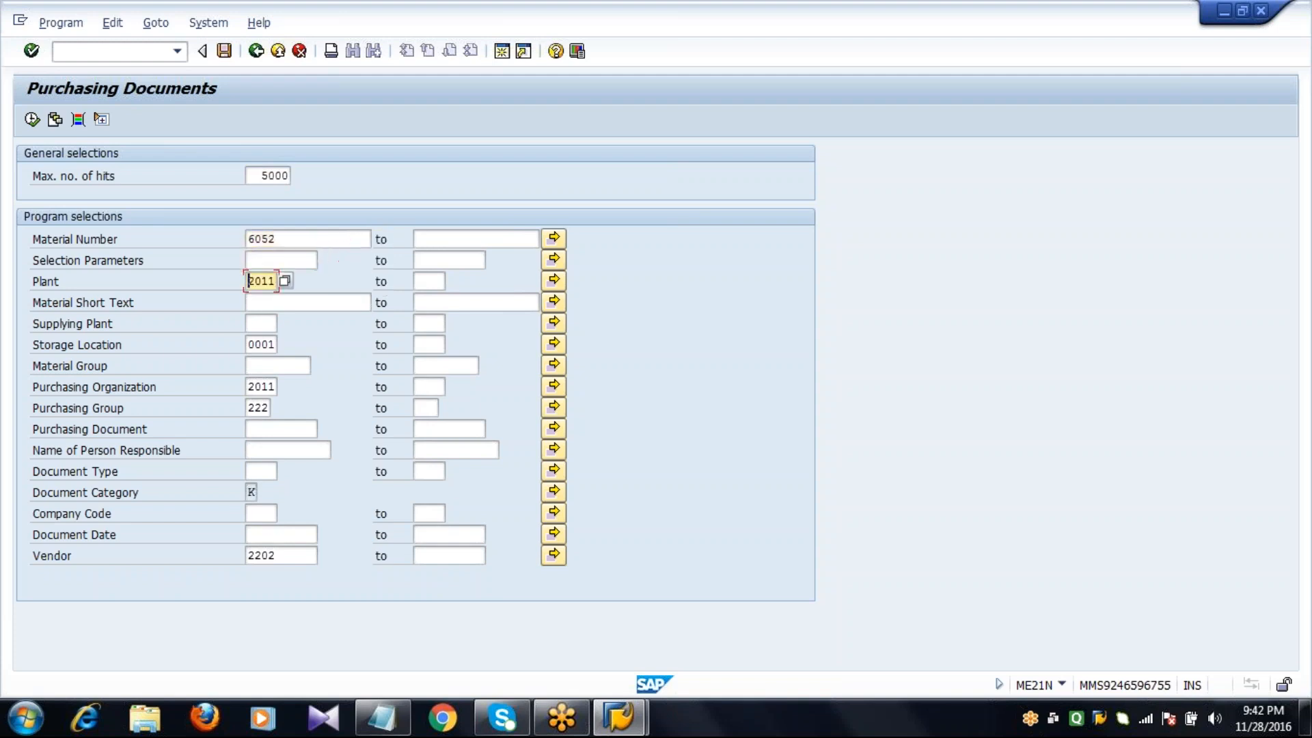
key(Delete)
key(Delete)
key(Delete)
key(Delete)
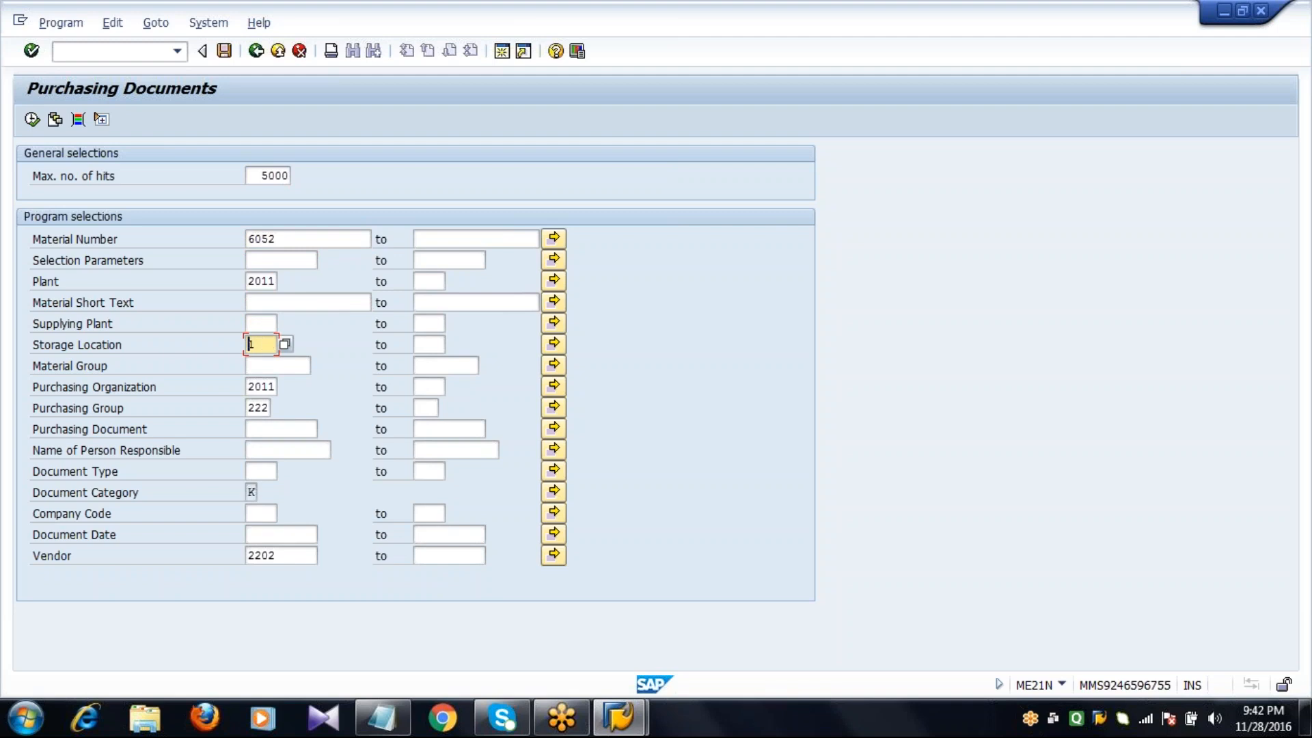
key(Down)
key(Down)
key(Delete)
key(Delete)
key(Delete)
key(Delete)
- Clear the purchasing group and vendor from the contract search criteria
key(Down)
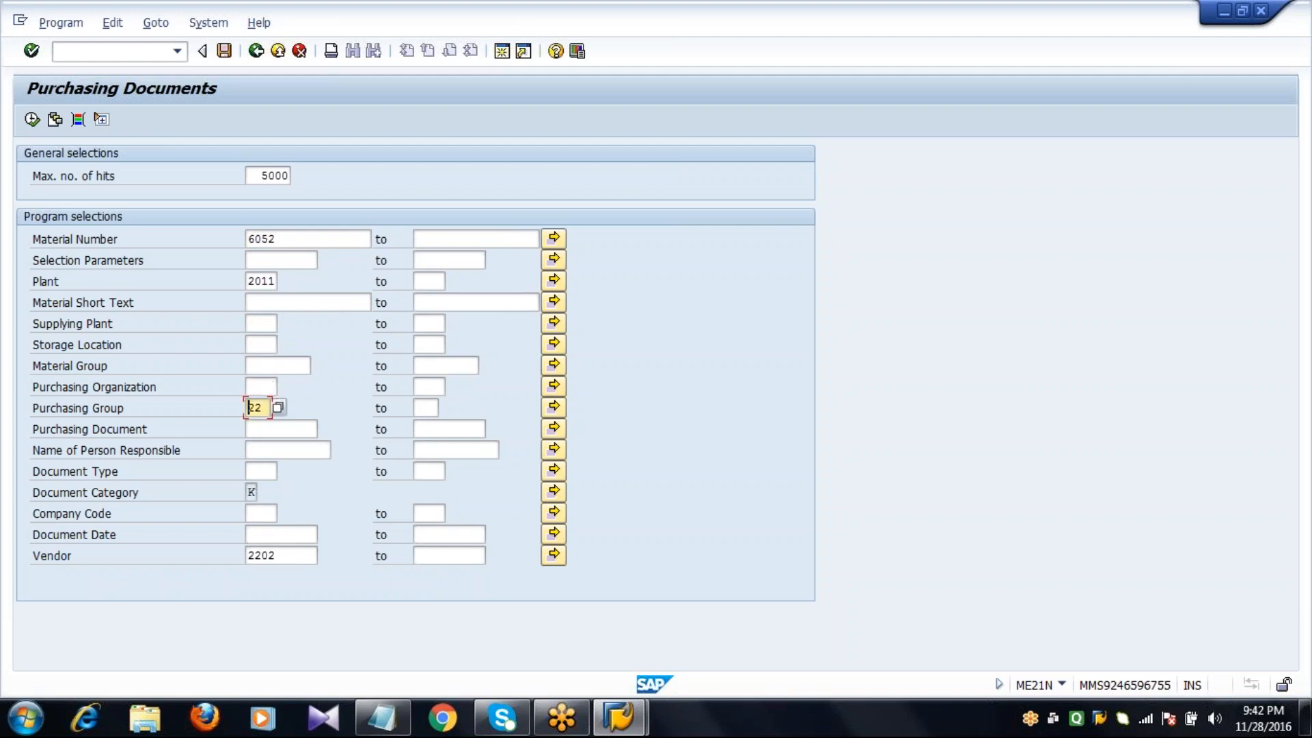
key(Delete)
key(Delete)
key(Delete)
key(Down)
key(Down)
key(Down)
key(Down)
key(Down)
key(Down)
key(Down)
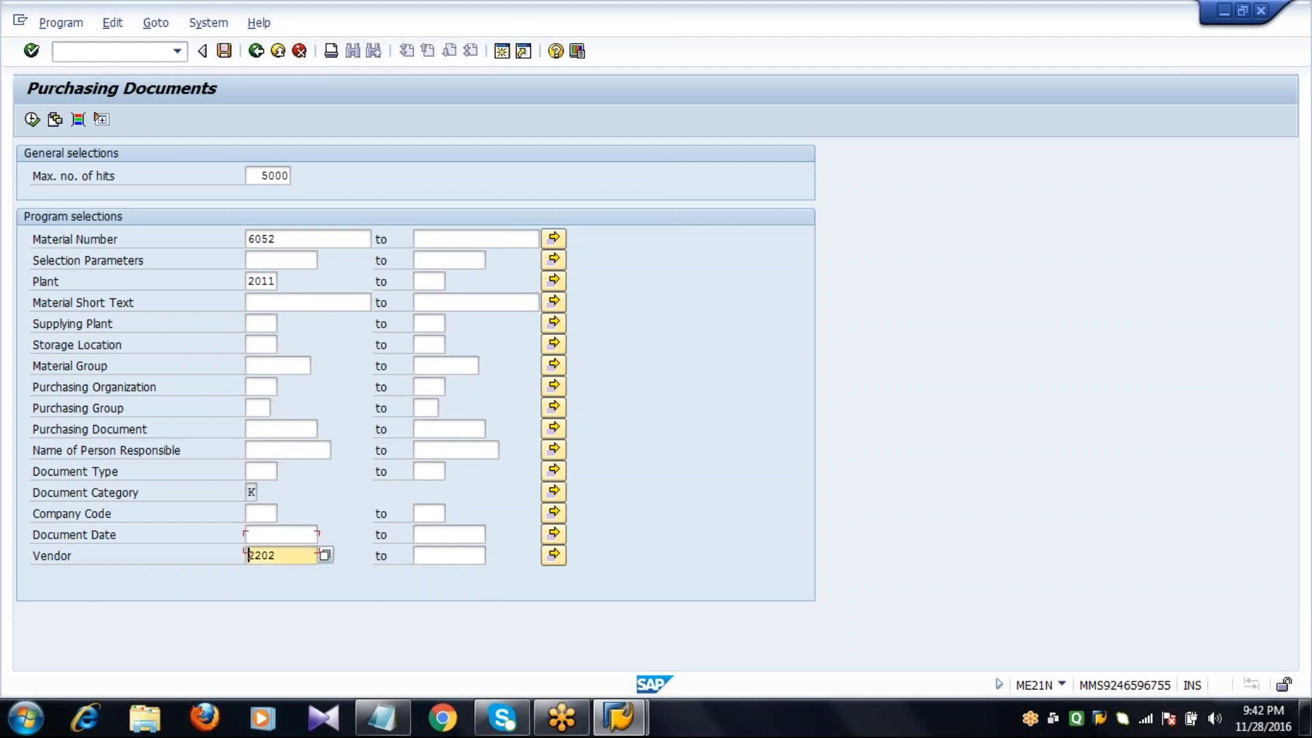
key(Delete)
key(Delete)
key(Delete)
key(Delete)
- Set the document type criterion to MK and run the contract search
click(285, 240)
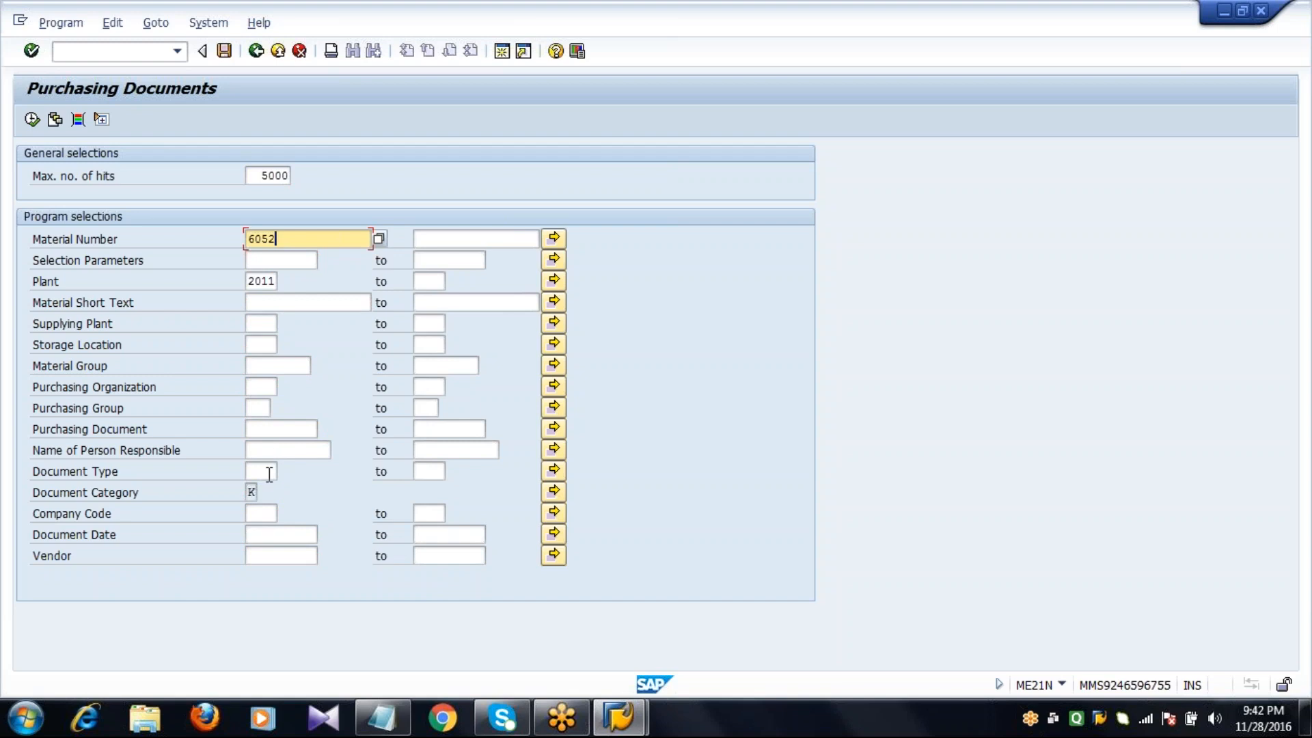
click(269, 474)
text(MK)
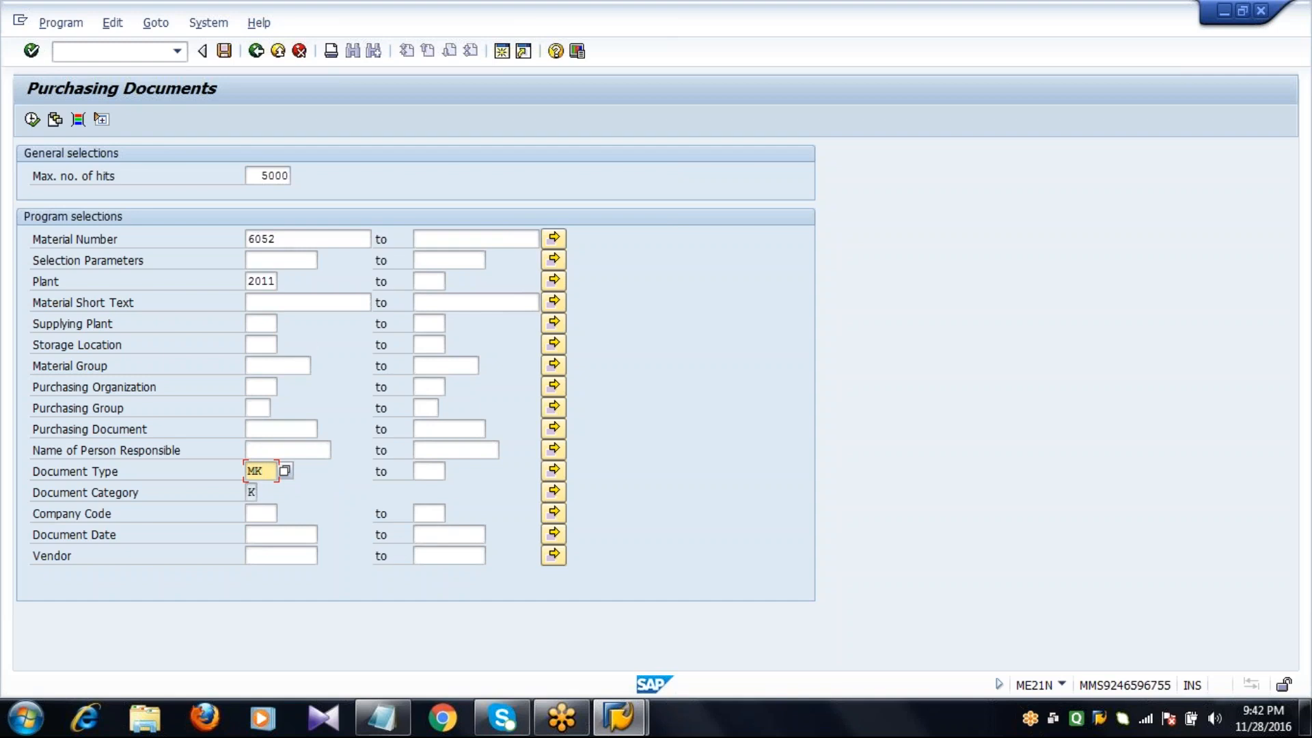
click(292, 234)
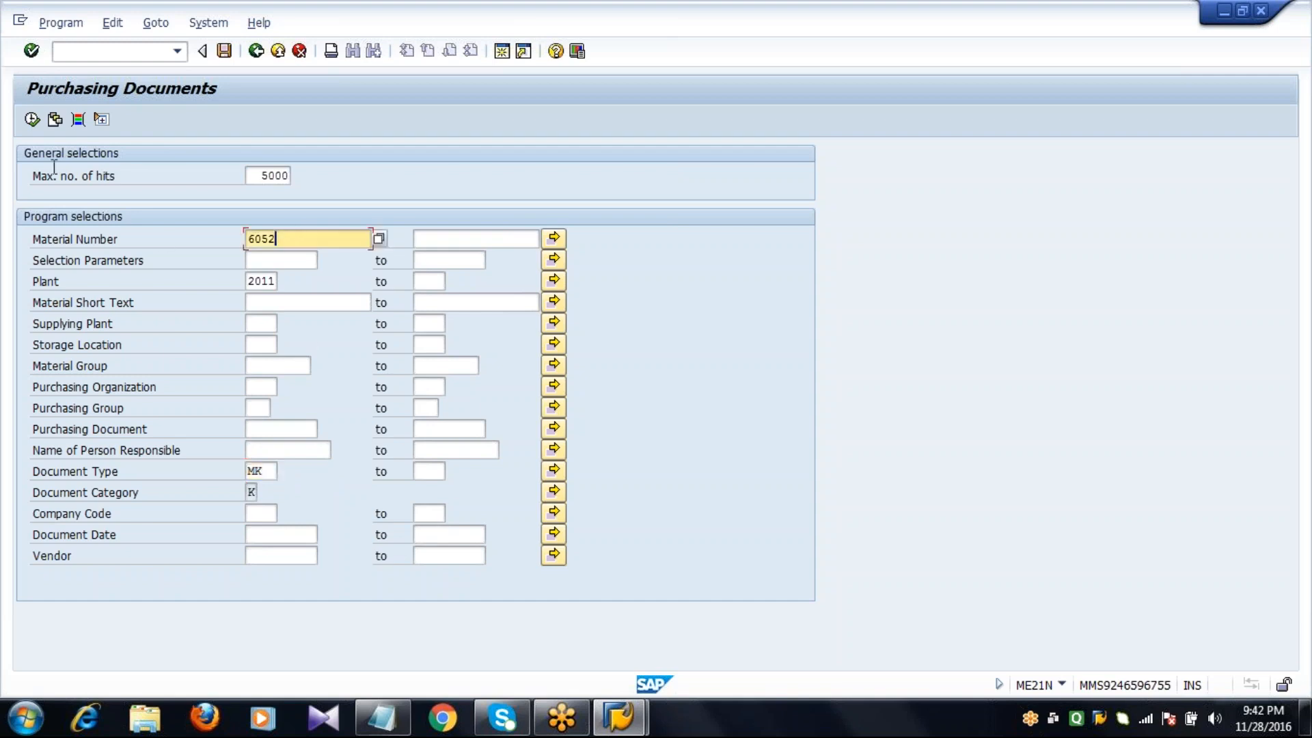
click(33, 119)
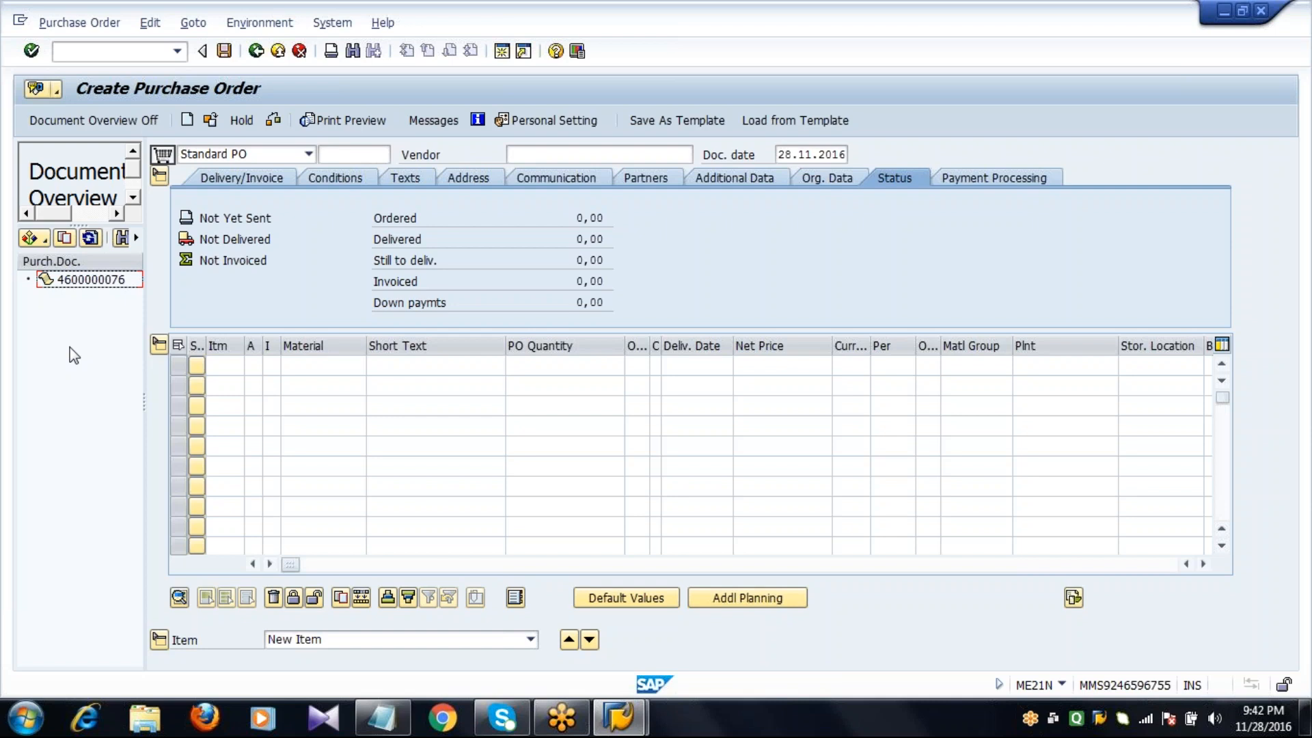
- Adopt the contract listed in the document overview into the purchase order
click(82, 281)
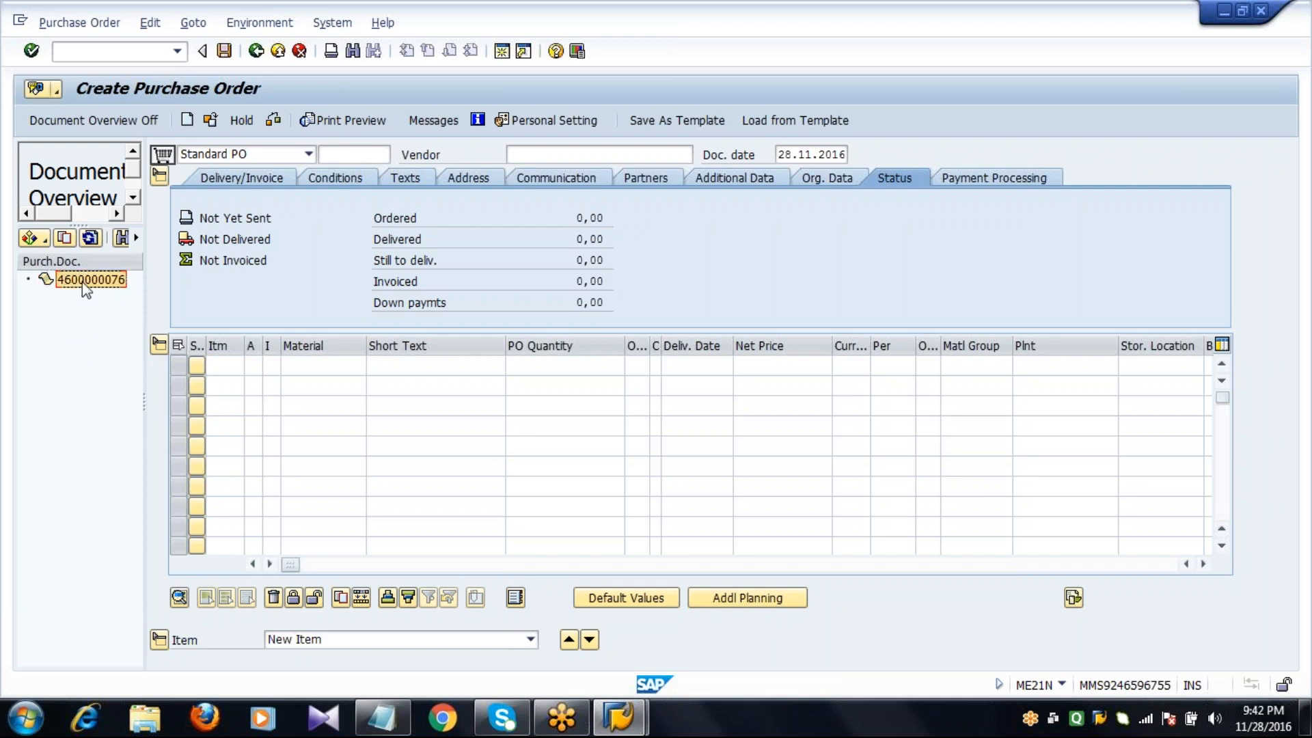
click(67, 240)
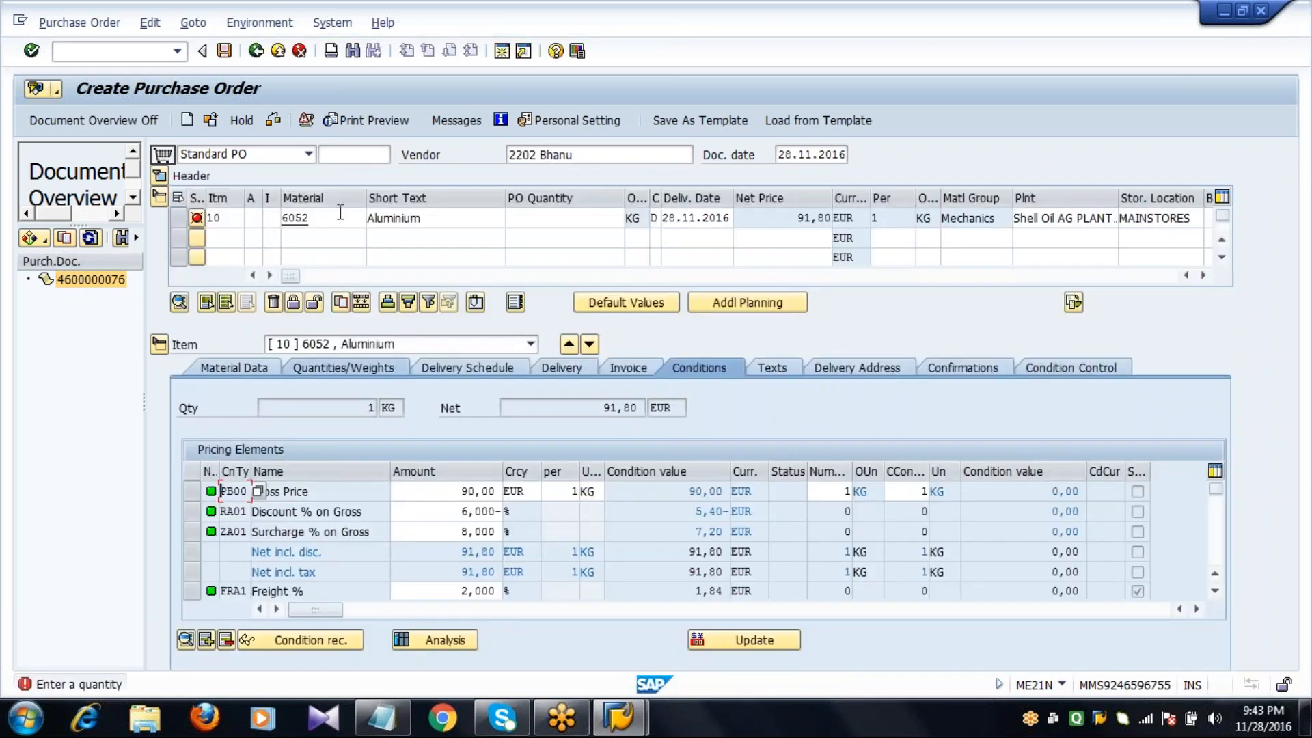
click(340, 212)
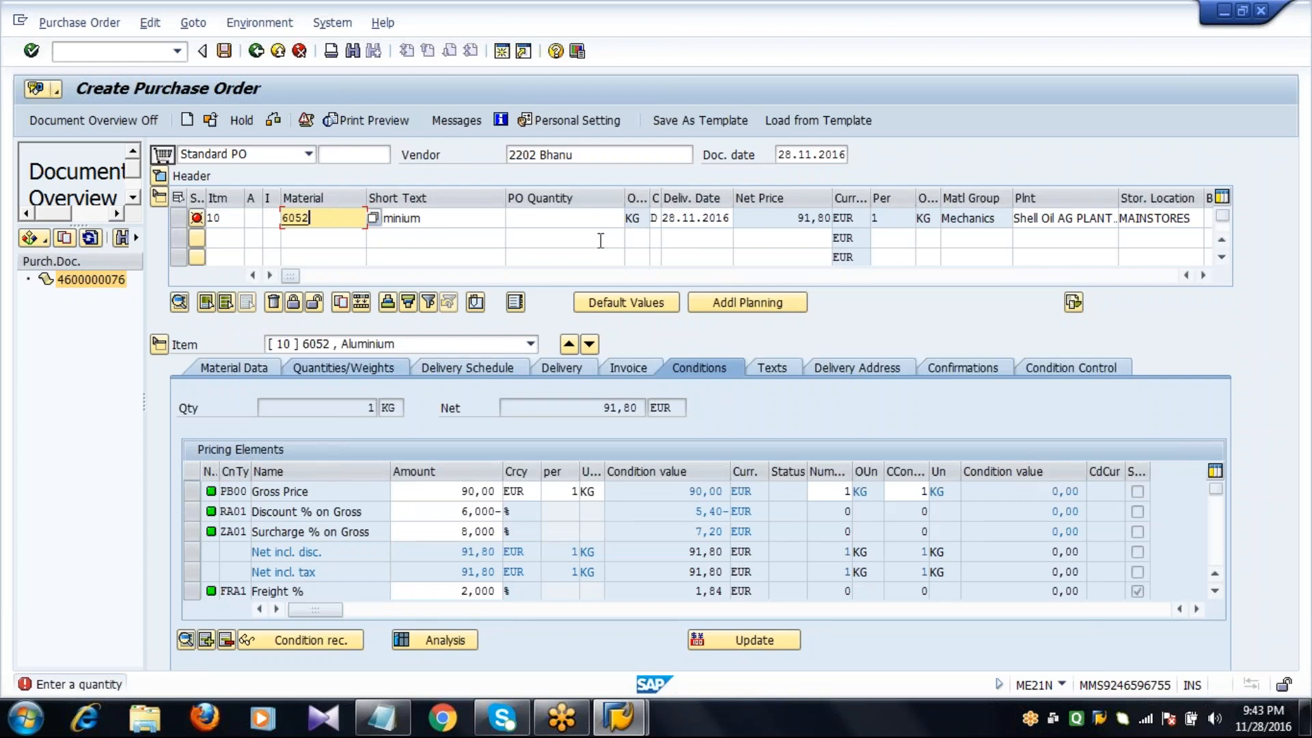
- Set the PO quantity of item 10, material 6052, to 100 and confirm it
click(581, 218)
text(100)
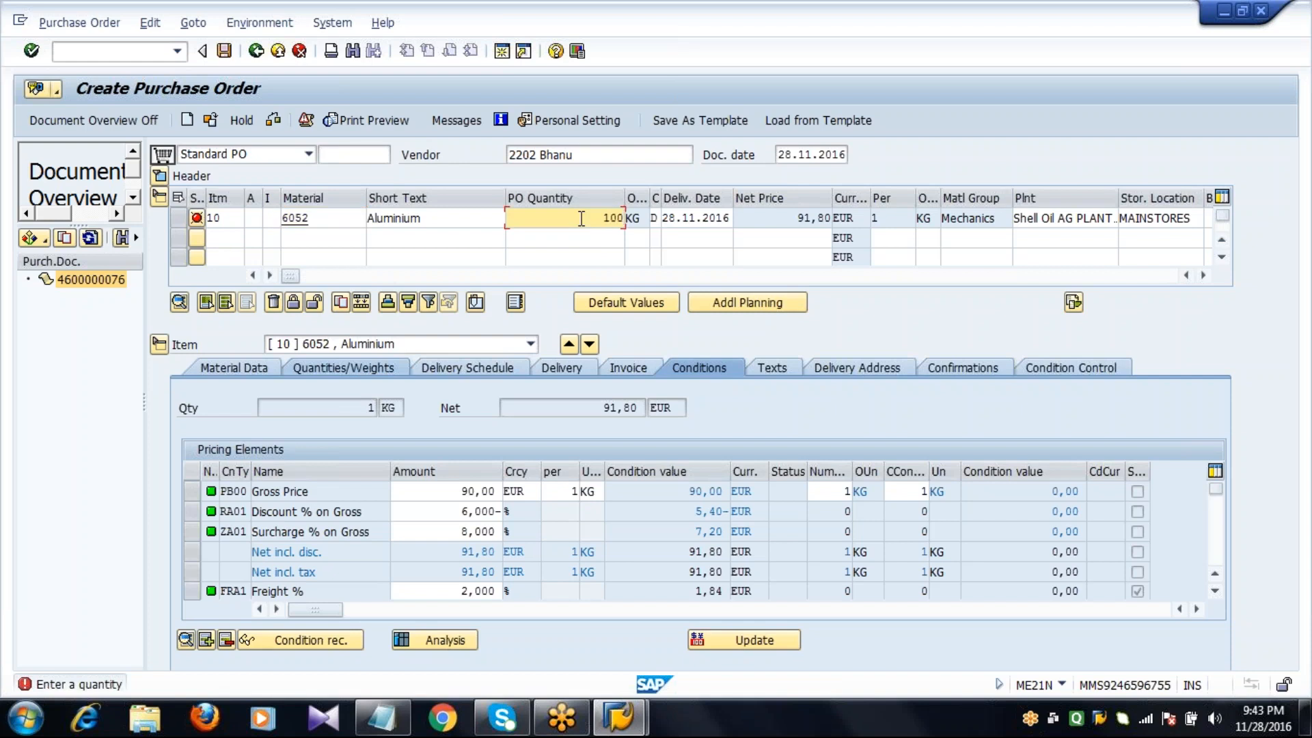
key(Return)
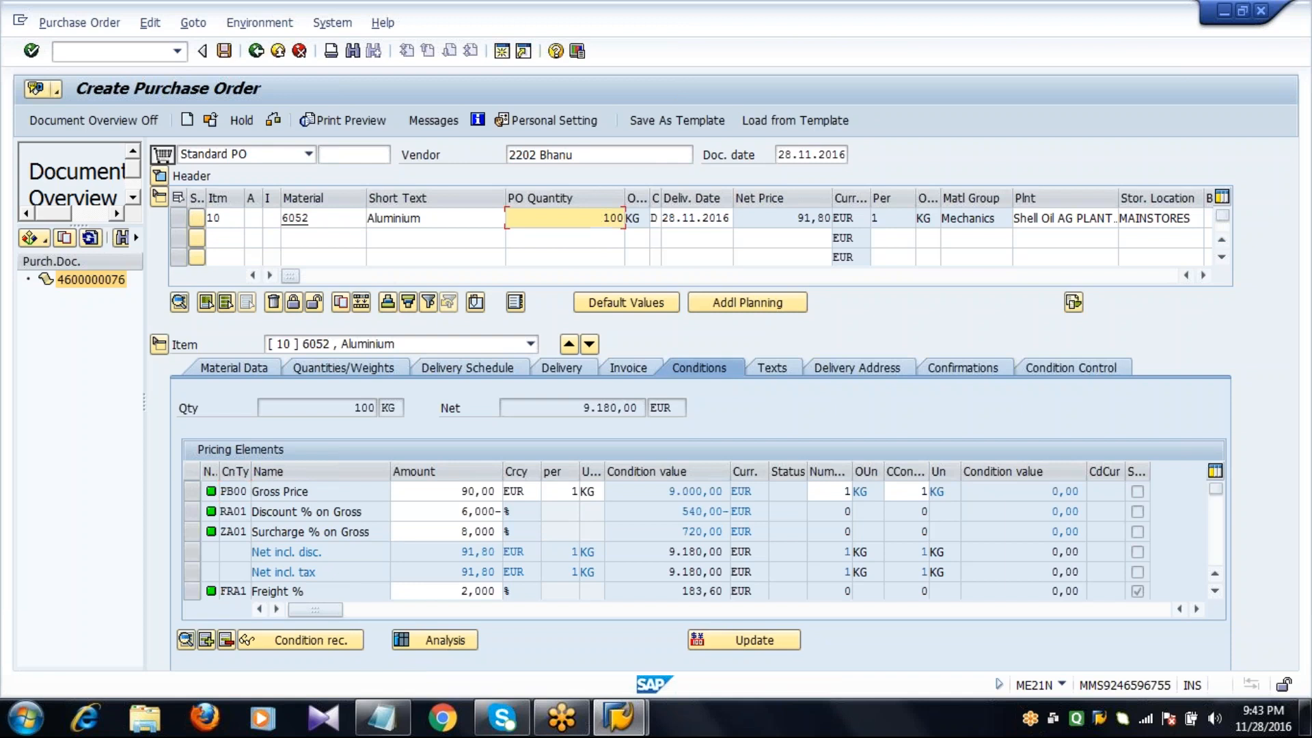
- Hide the document overview to give the purchase order the full width
click(250, 491)
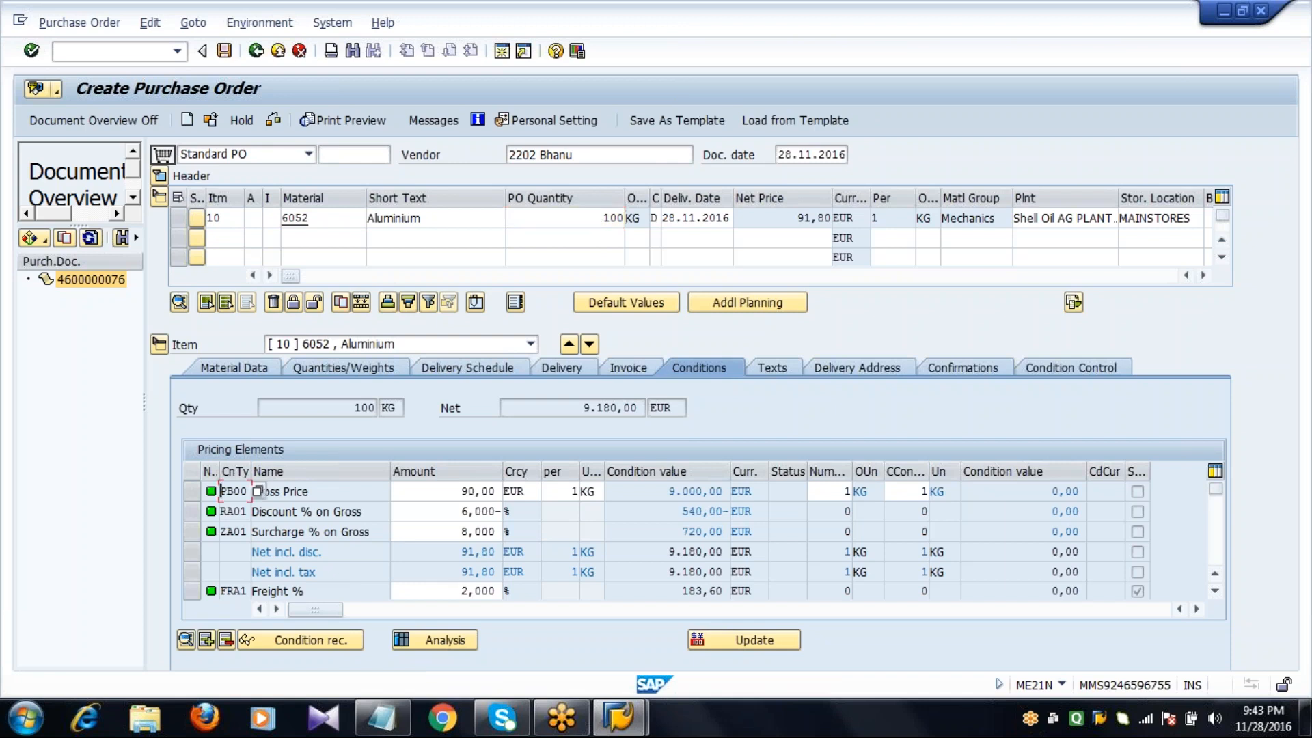
click(93, 120)
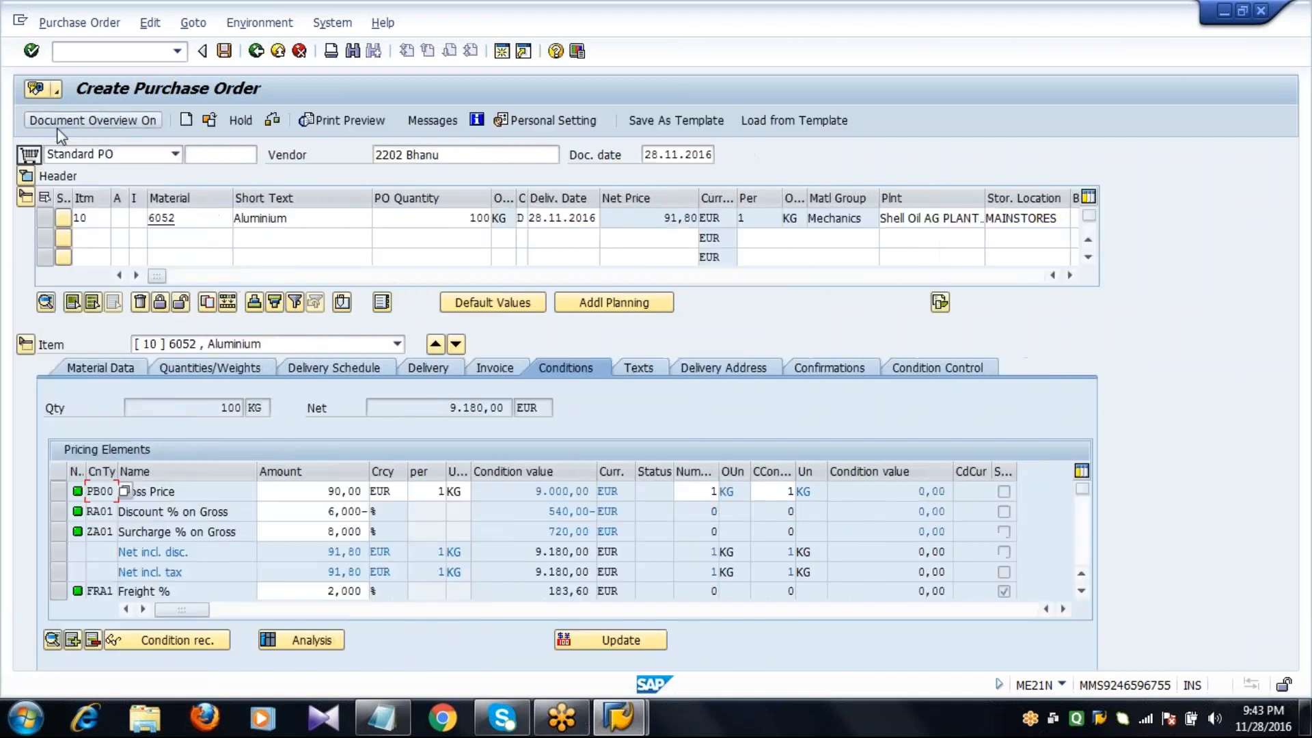
click(53, 346)
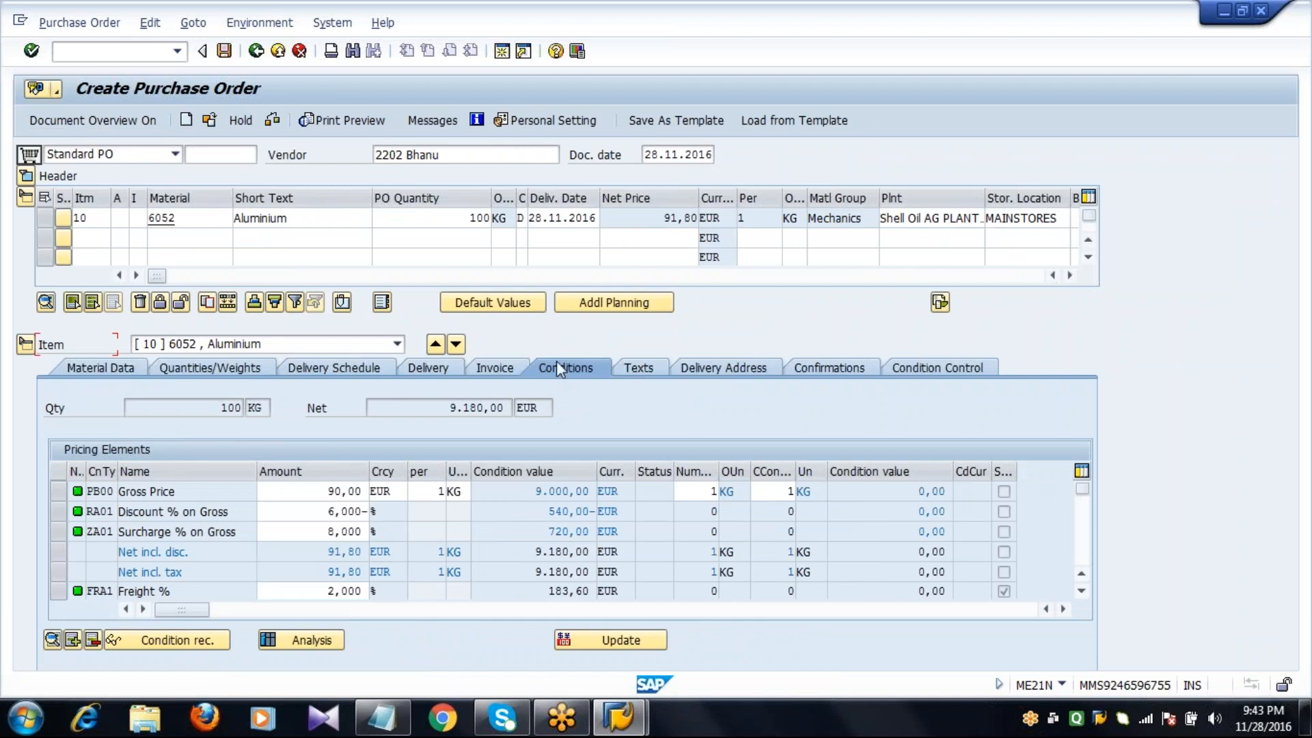
- Mark the PB00, RA01, ZA01 and FRA1 conditions of item 10 for review, and check the purchase order
click(58, 490)
click(57, 513)
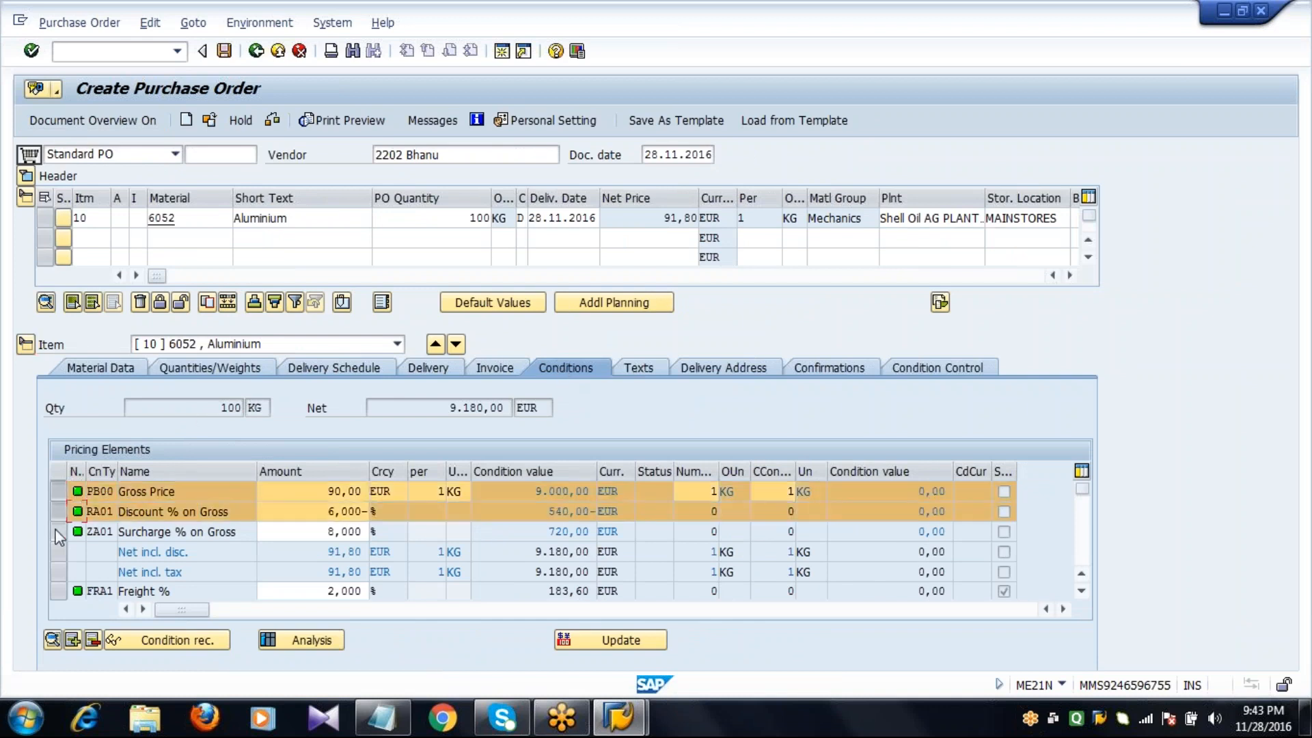
click(58, 531)
click(59, 591)
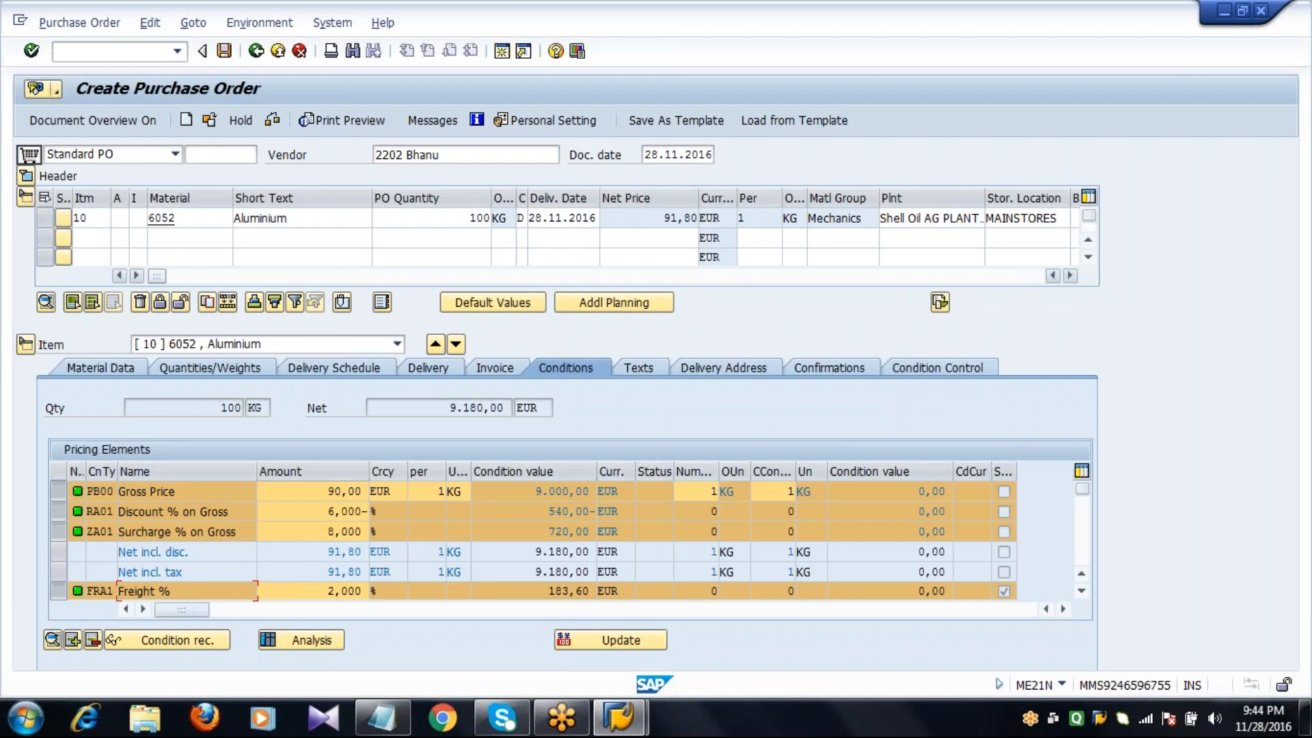
click(274, 121)
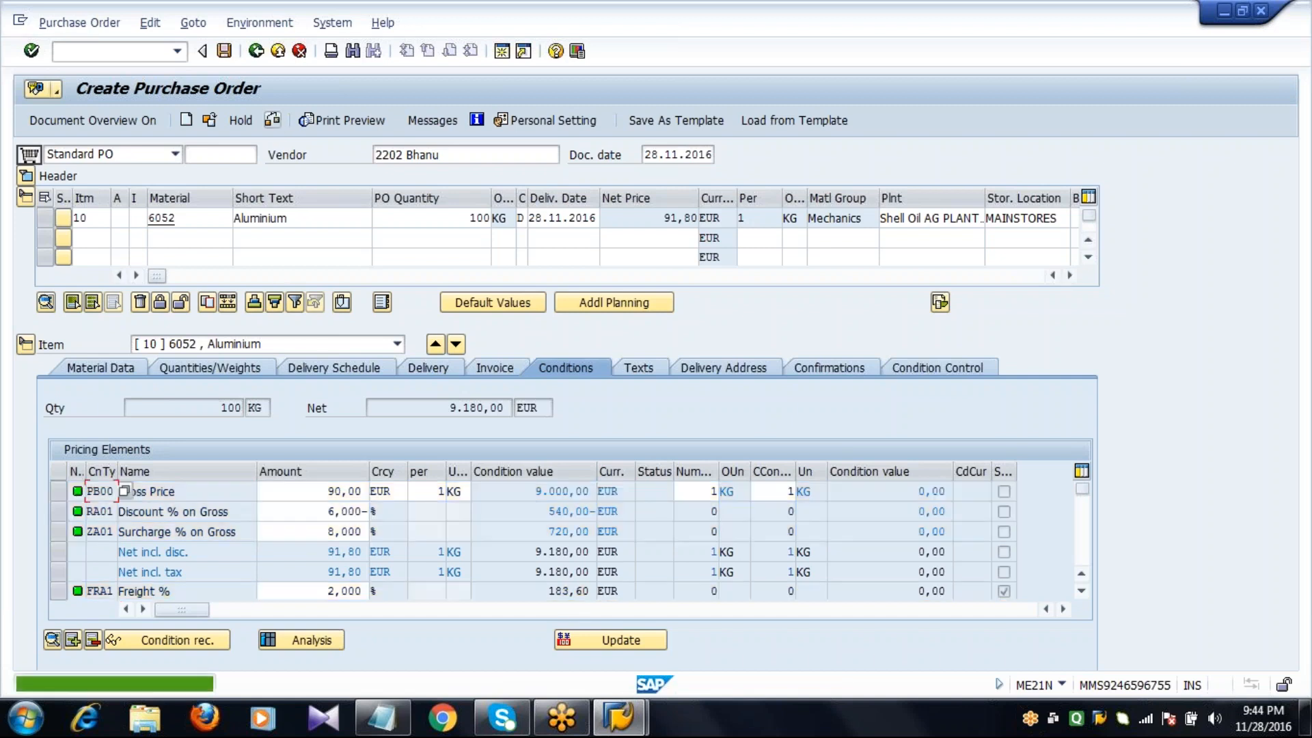
- Save the purchase order and return to the SAP Easy Access screen
click(224, 52)
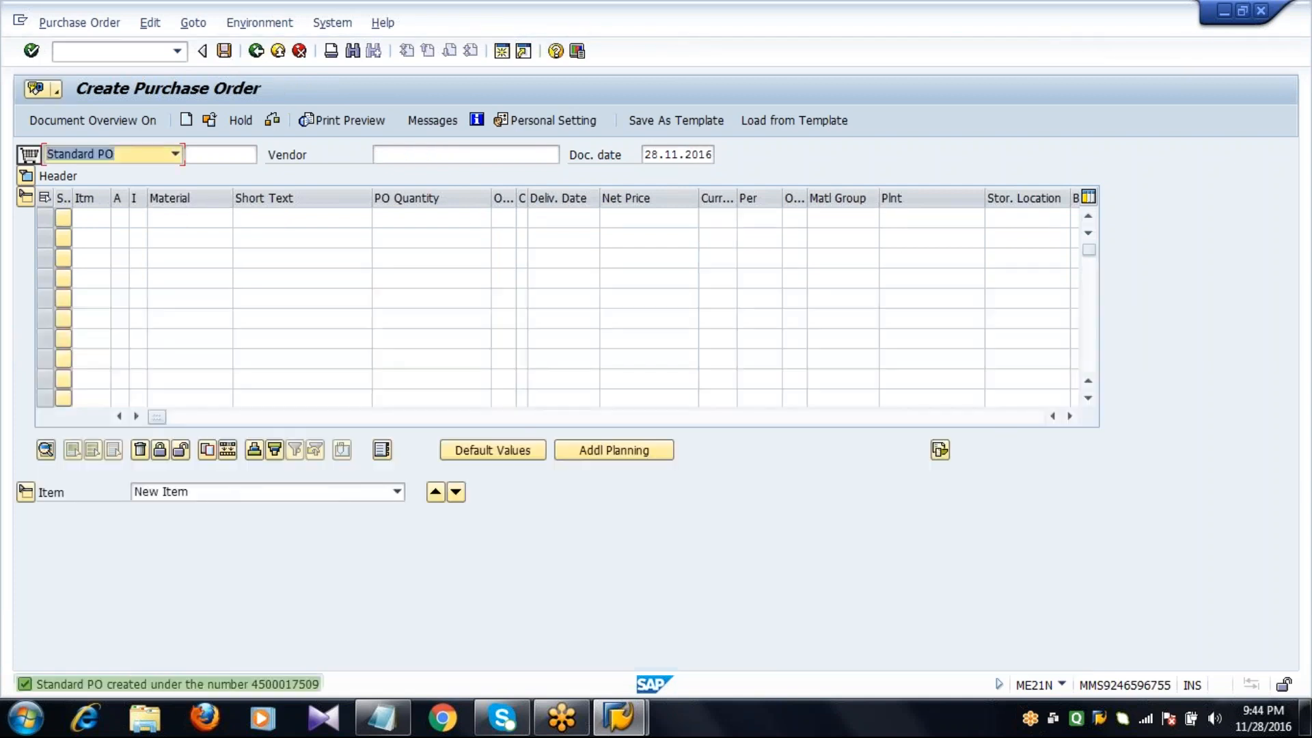
click(257, 52)
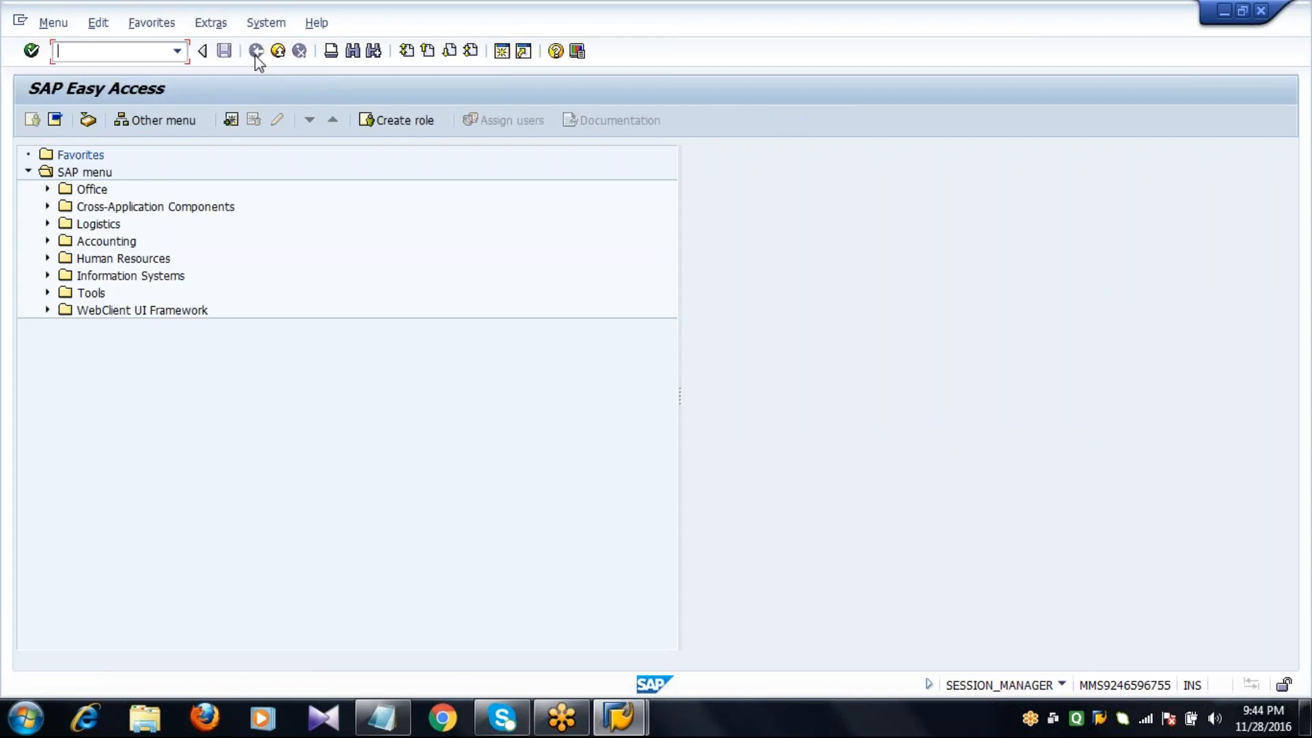
- Switch to the MM - Part1 notes in Notepad and highlight the contract list transactions ME3M and ME3L for review
click(403, 711)
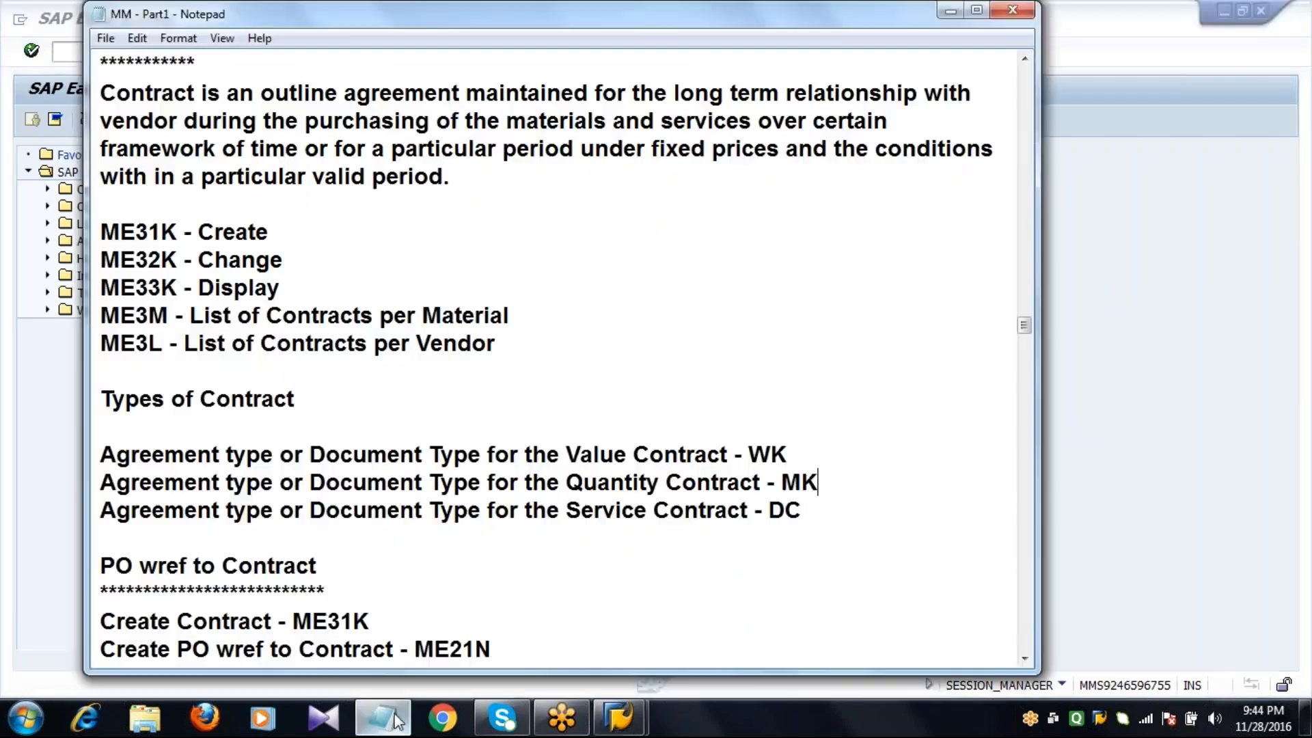
click(103, 322)
shift+click(537, 355)
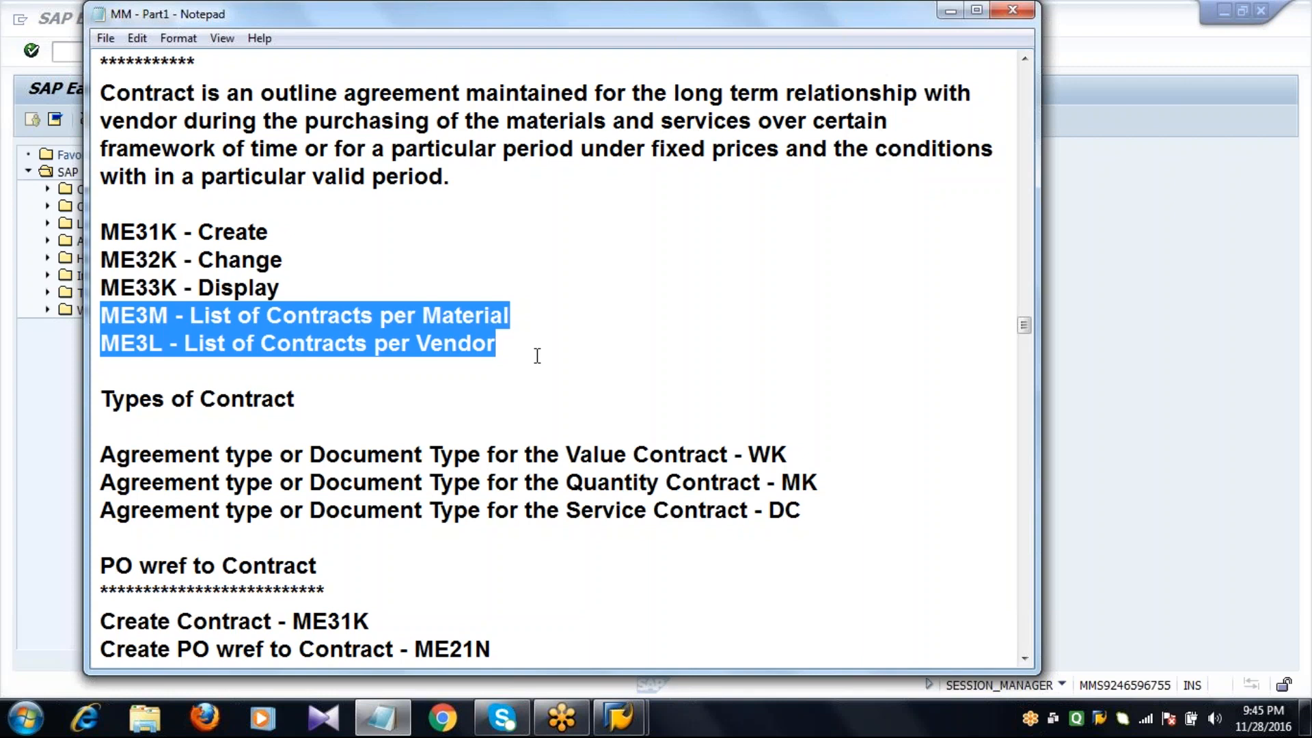
click(463, 582)
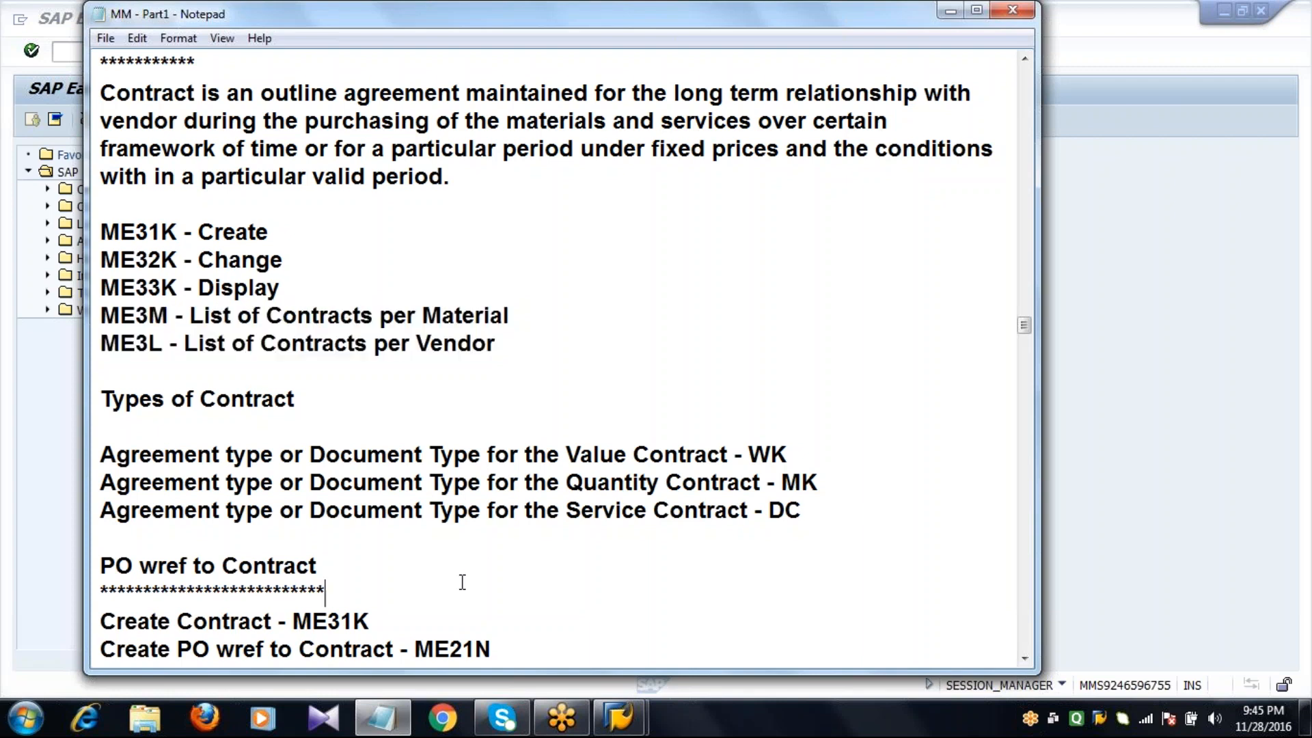
- Read on in the notes from the contract section to the Schedule Agreement section with its definition and transaction codes
click(1024, 659)
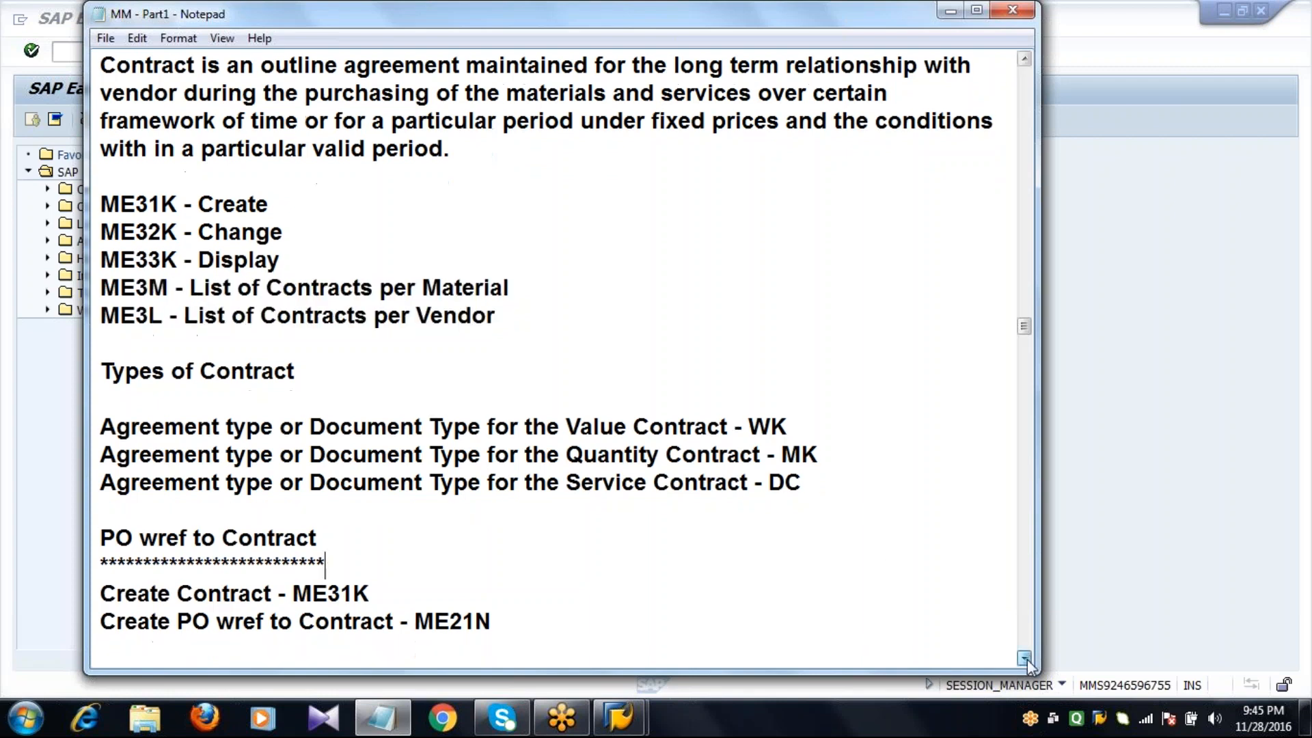
click(1025, 659)
click(1025, 659)
click(1025, 659)
click(1025, 658)
click(1025, 658)
click(1025, 658)
click(1025, 659)
click(1025, 659)
click(1024, 658)
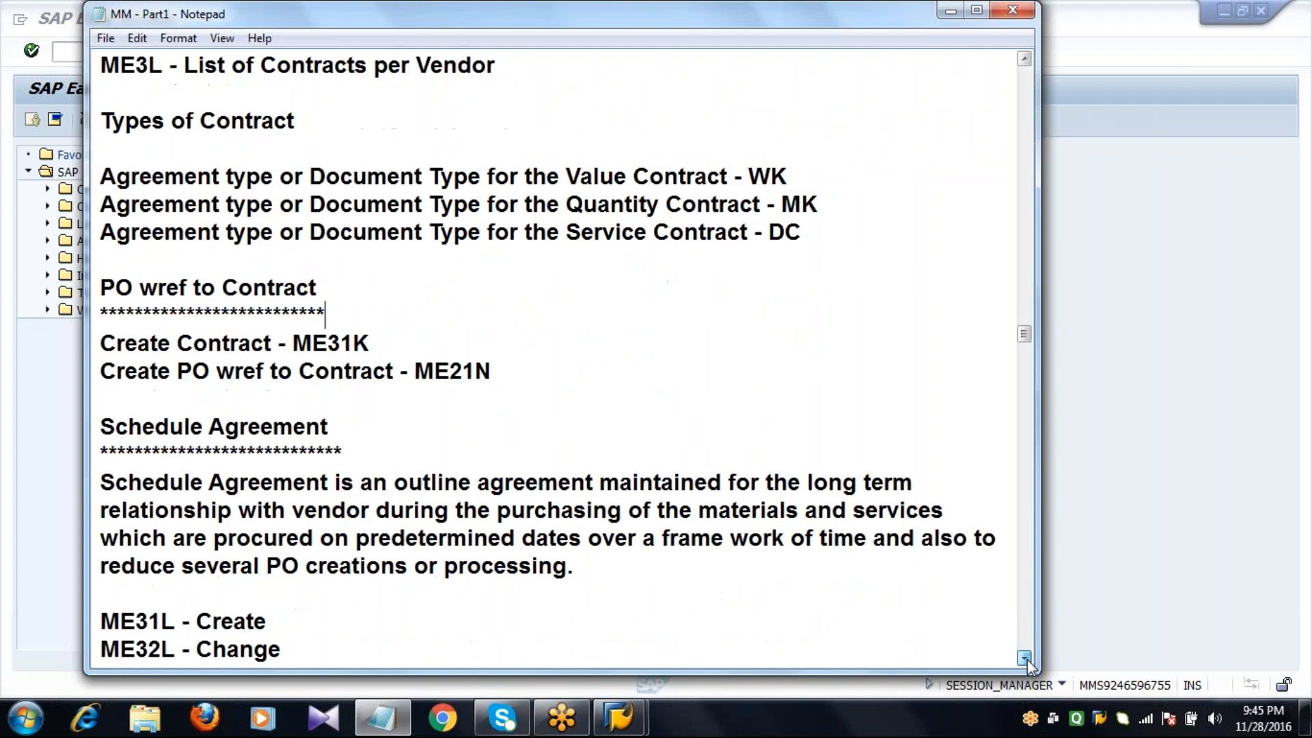
double_click(1025, 659)
click(1024, 659)
click(1025, 659)
click(1025, 659)
click(1024, 659)
click(1025, 658)
click(1025, 659)
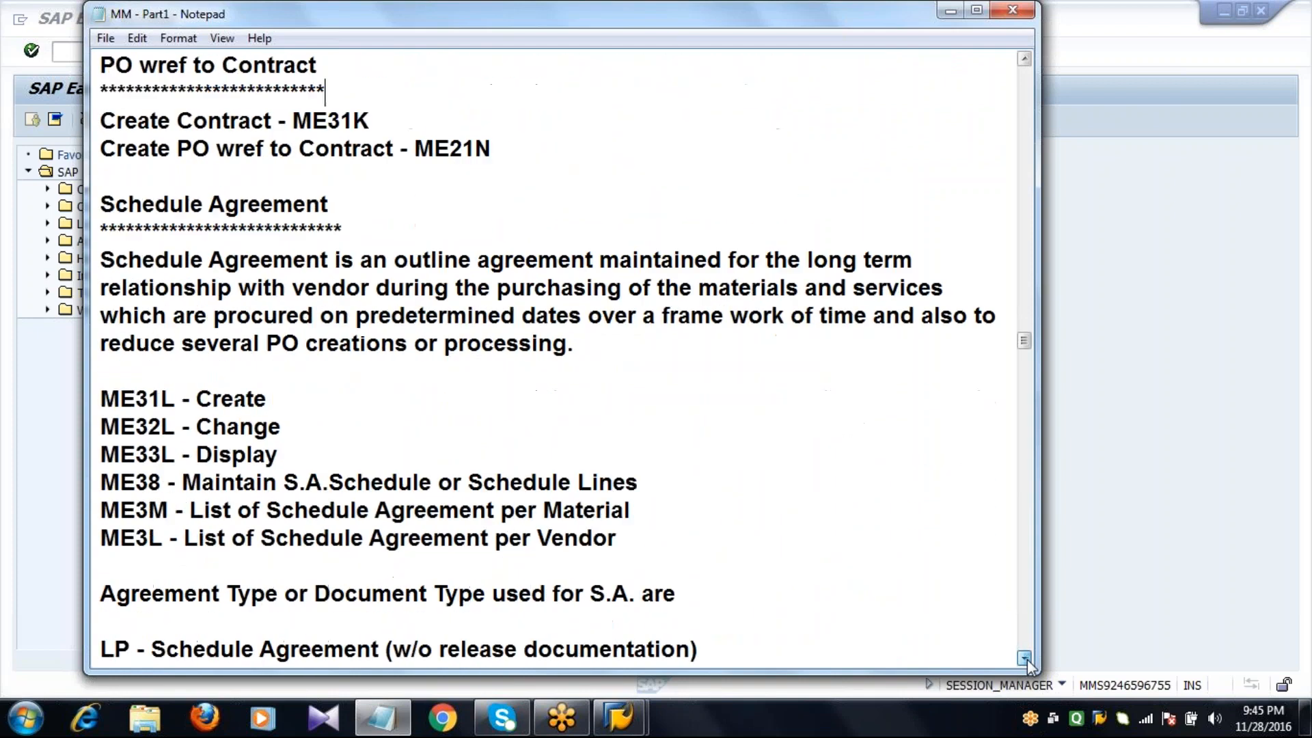
click(1025, 658)
click(1025, 659)
click(1024, 658)
click(1024, 659)
click(1025, 659)
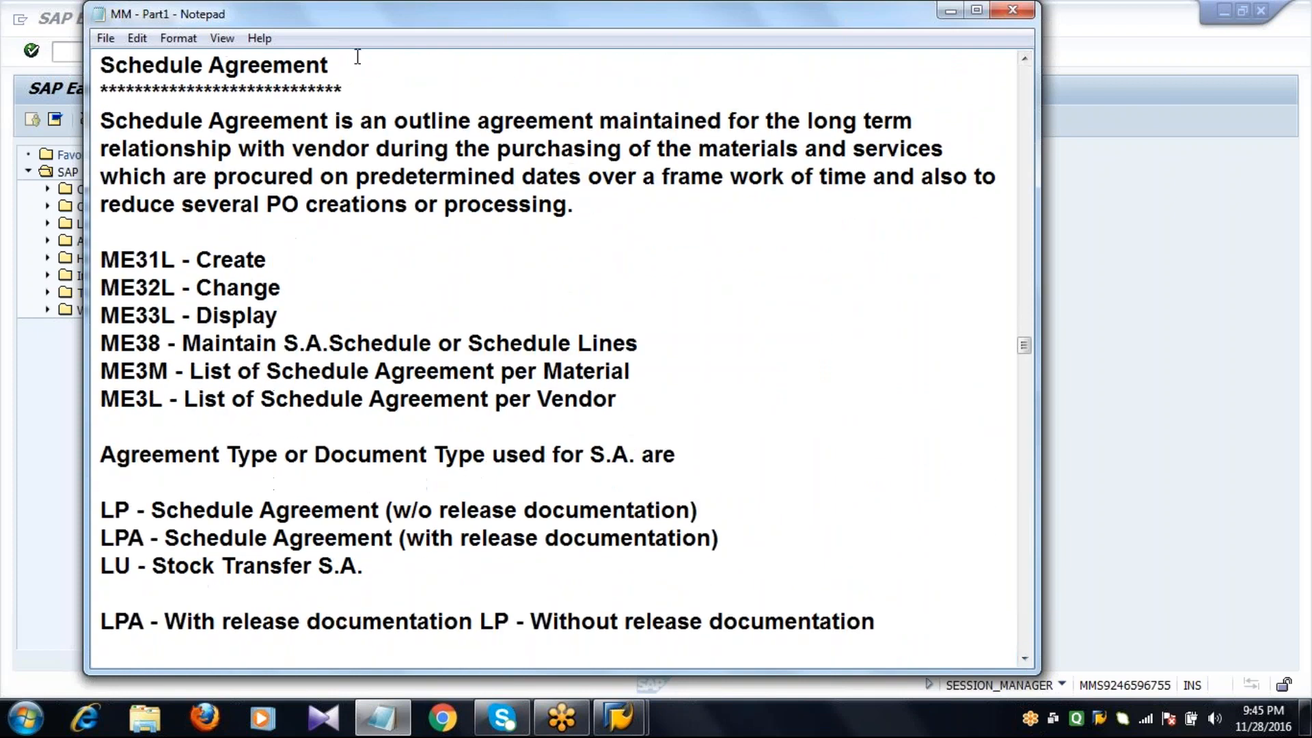
double_click(352, 94)
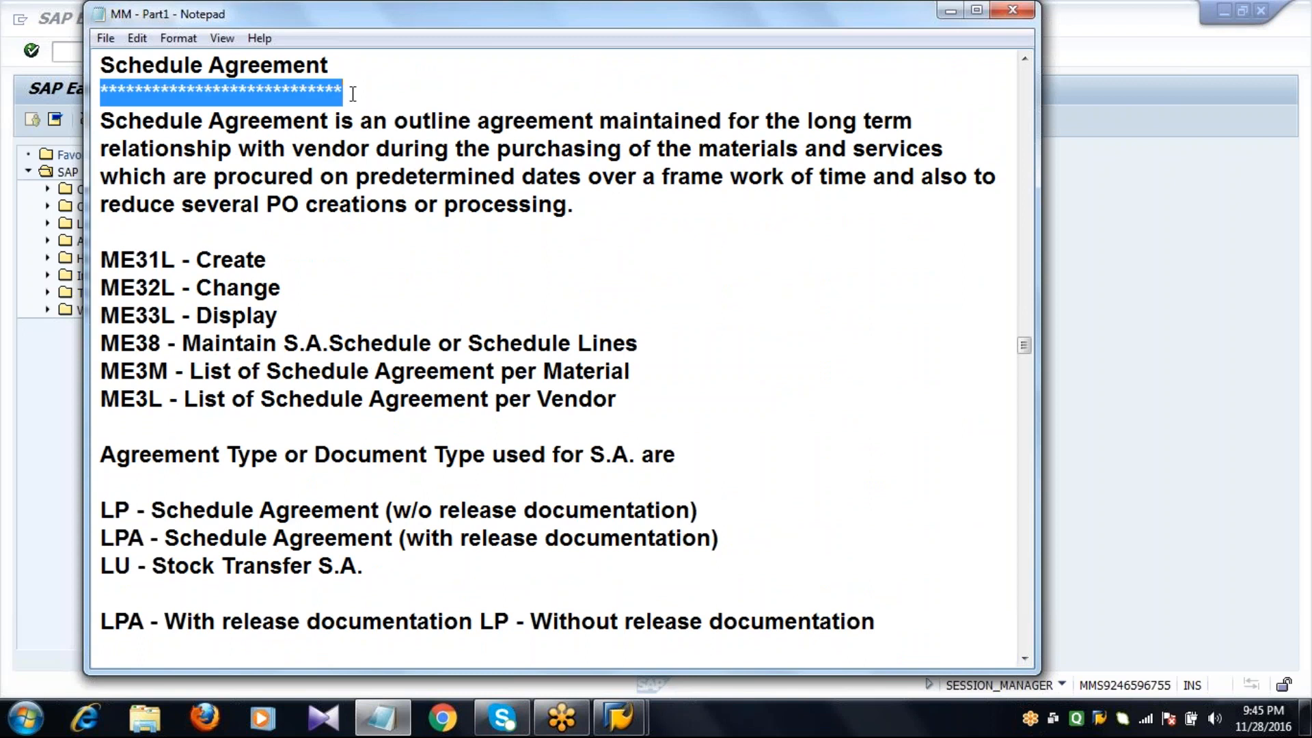
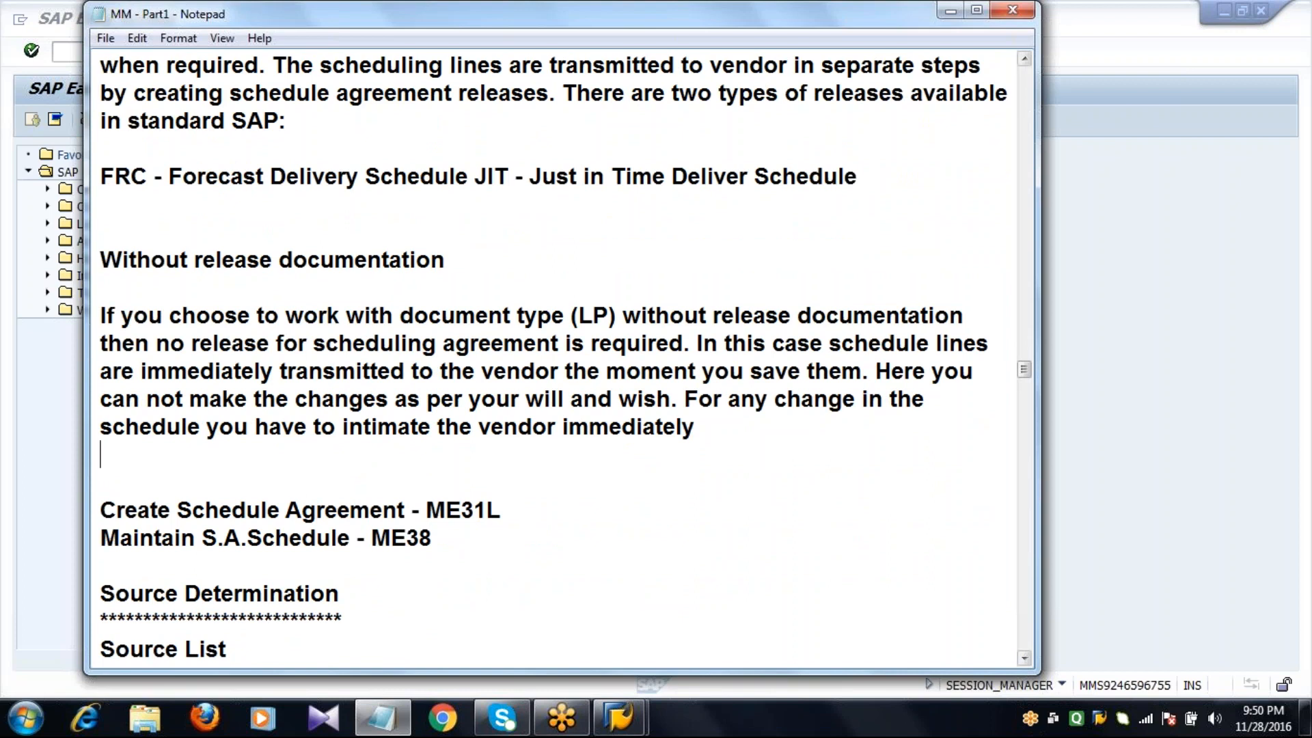
- Review the scheduling agreement types LP, LPA and LU in the notes and highlight transactions ME31L, ME32L and ME33L
click(1023, 273)
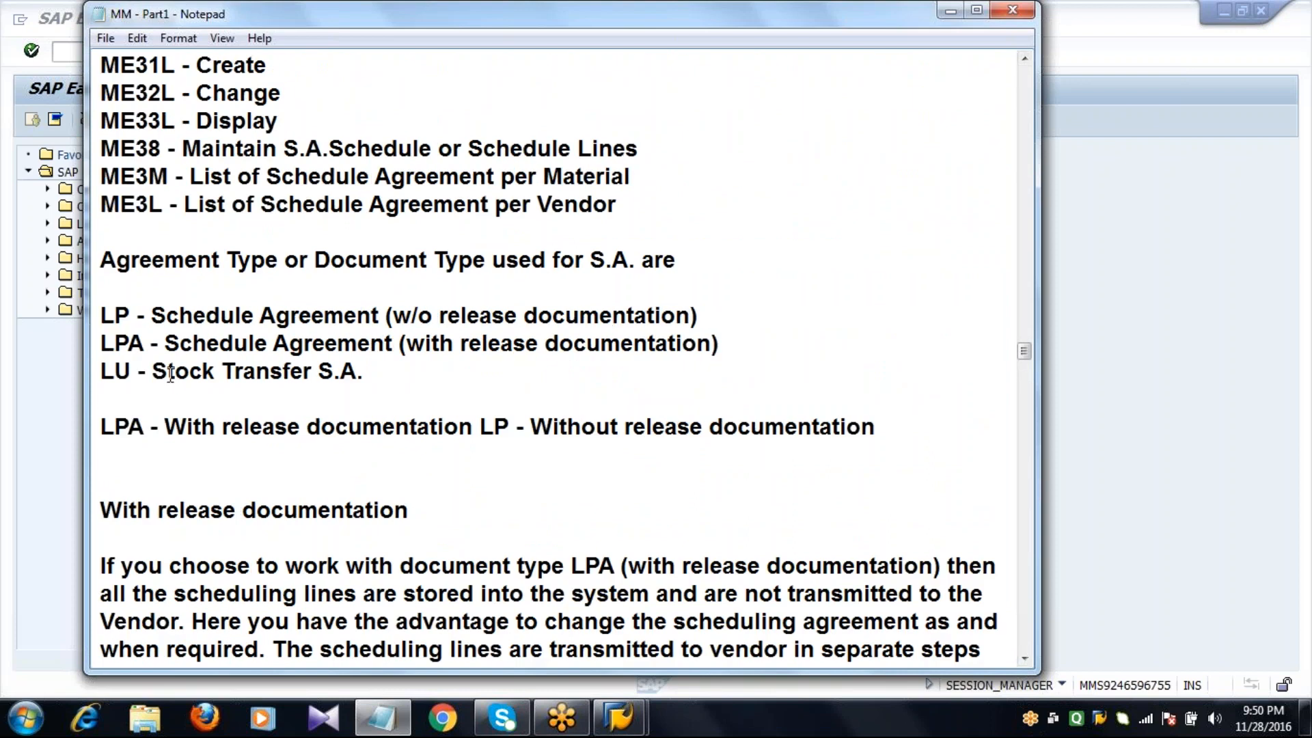
drag(131, 371, 131, 618)
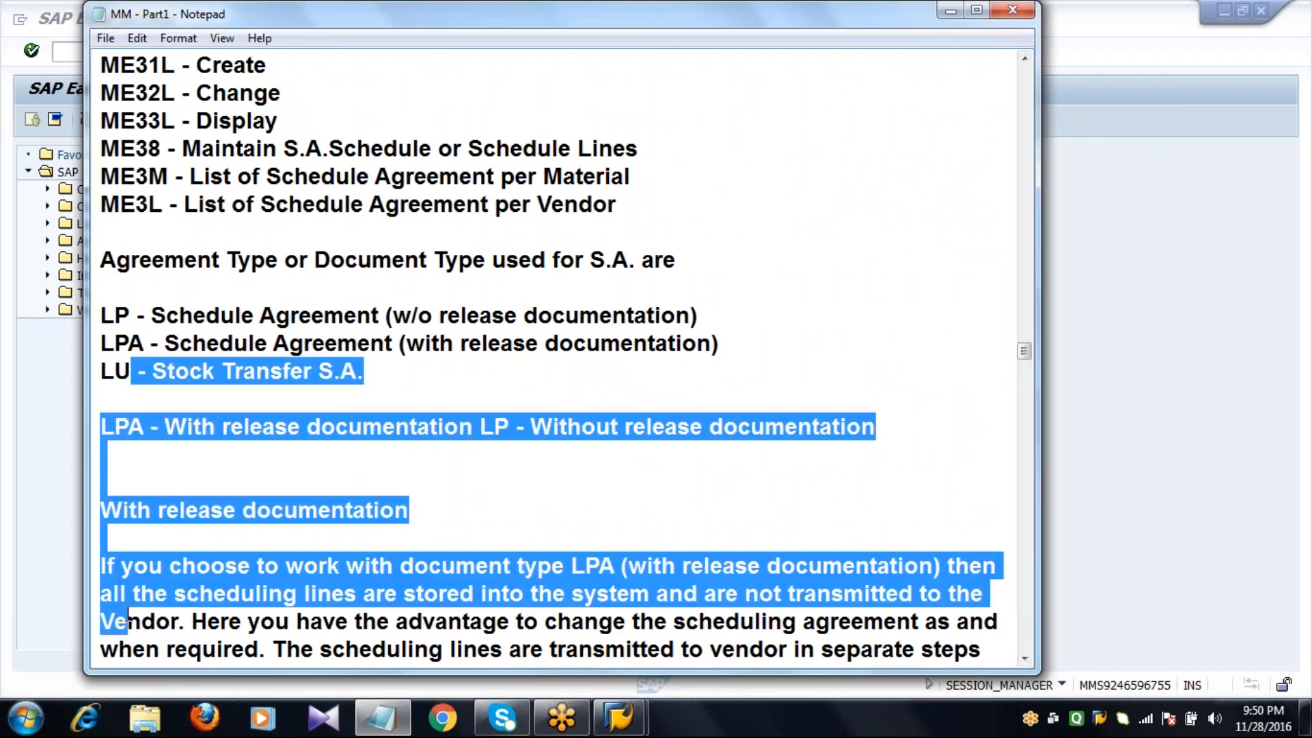
click(238, 525)
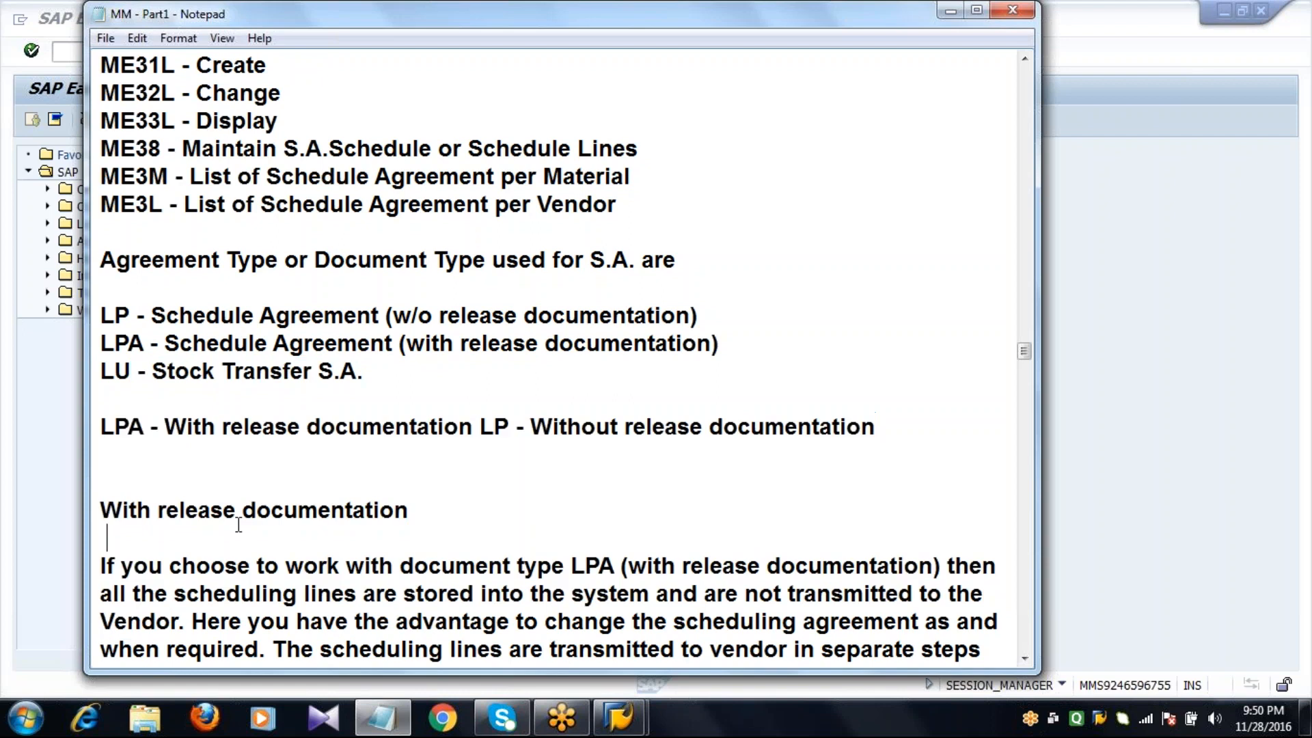
double_click(128, 371)
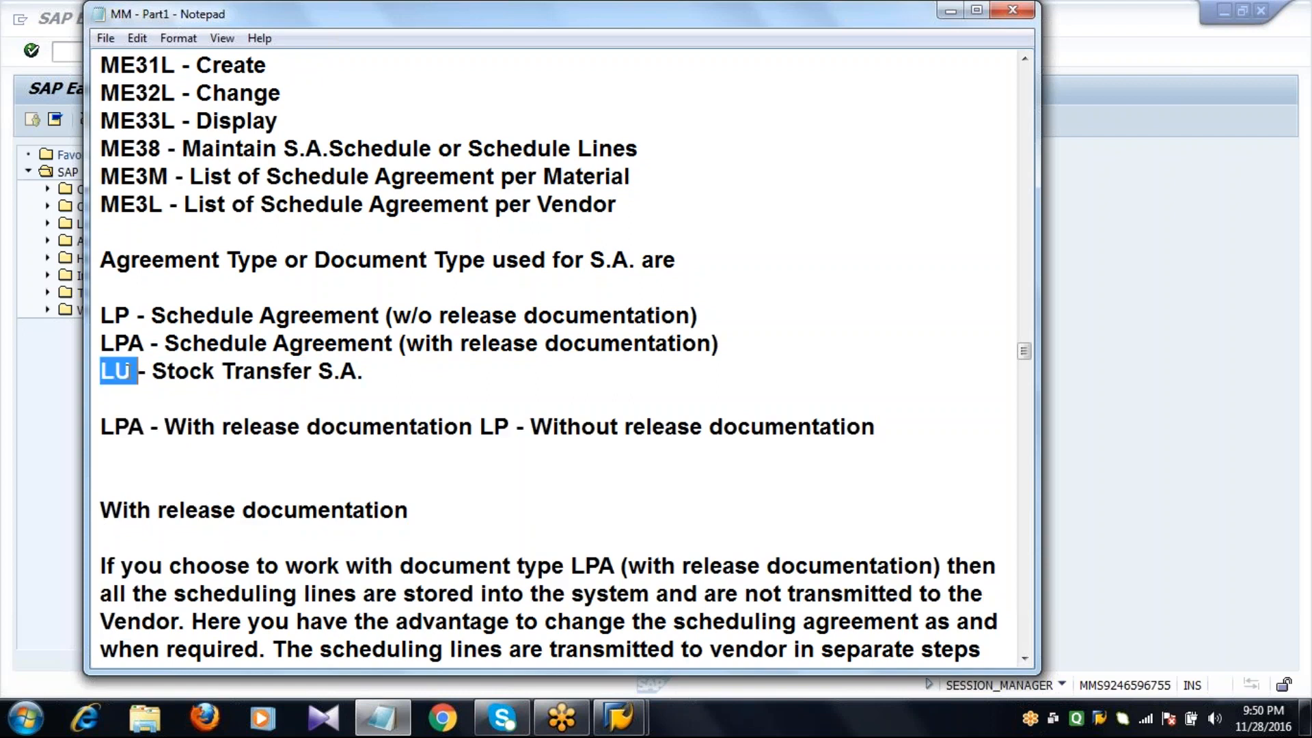
click(128, 371)
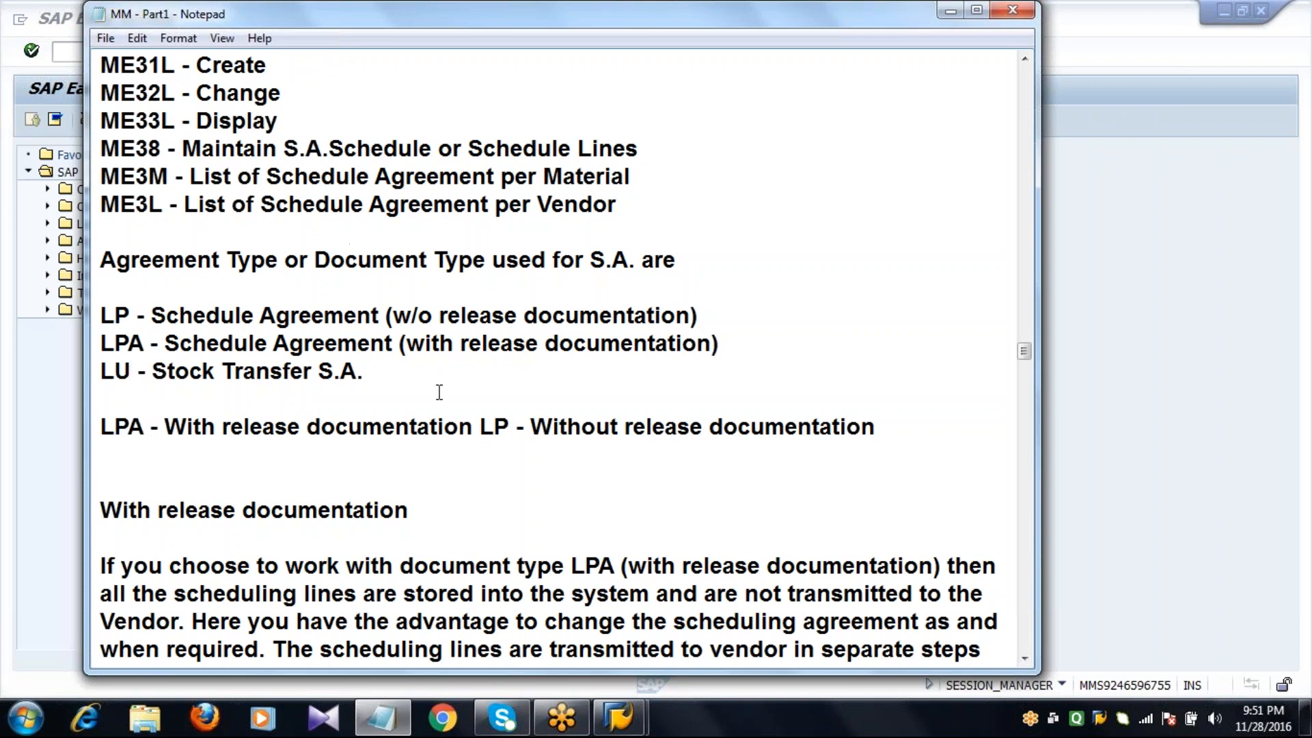
double_click(506, 425)
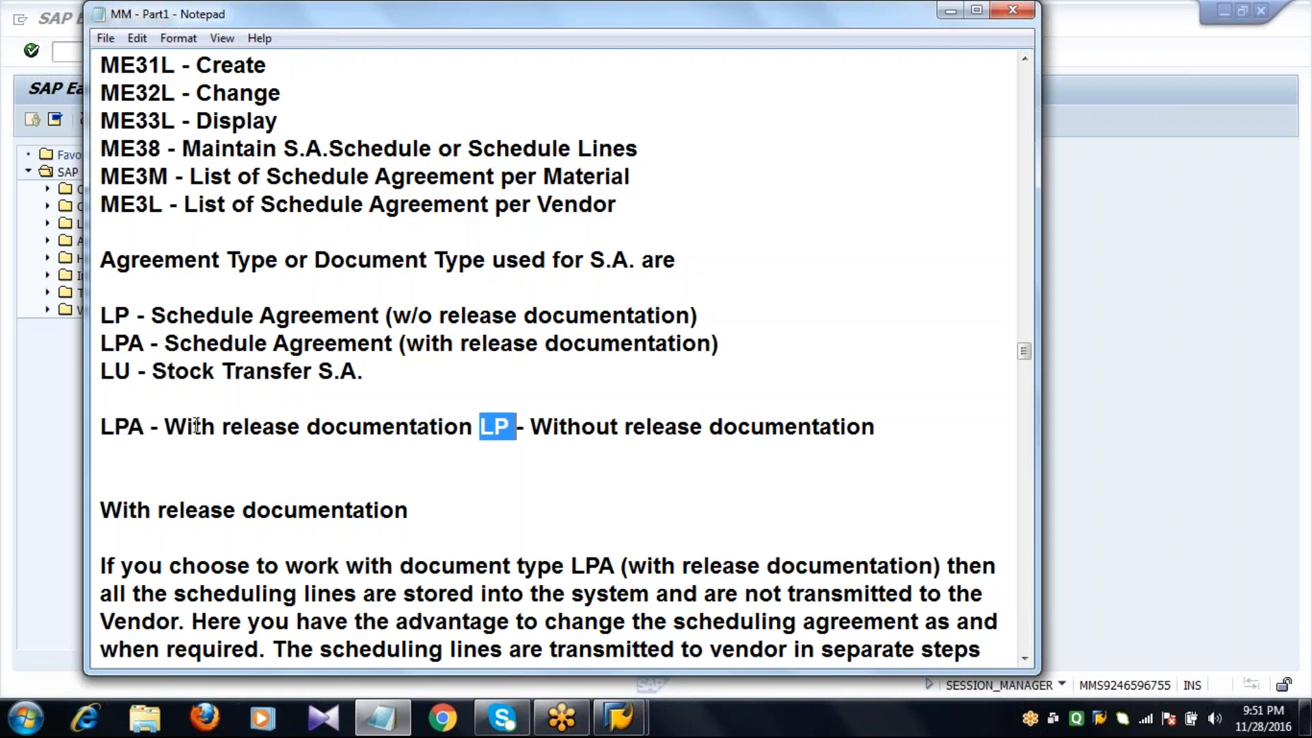
double_click(132, 371)
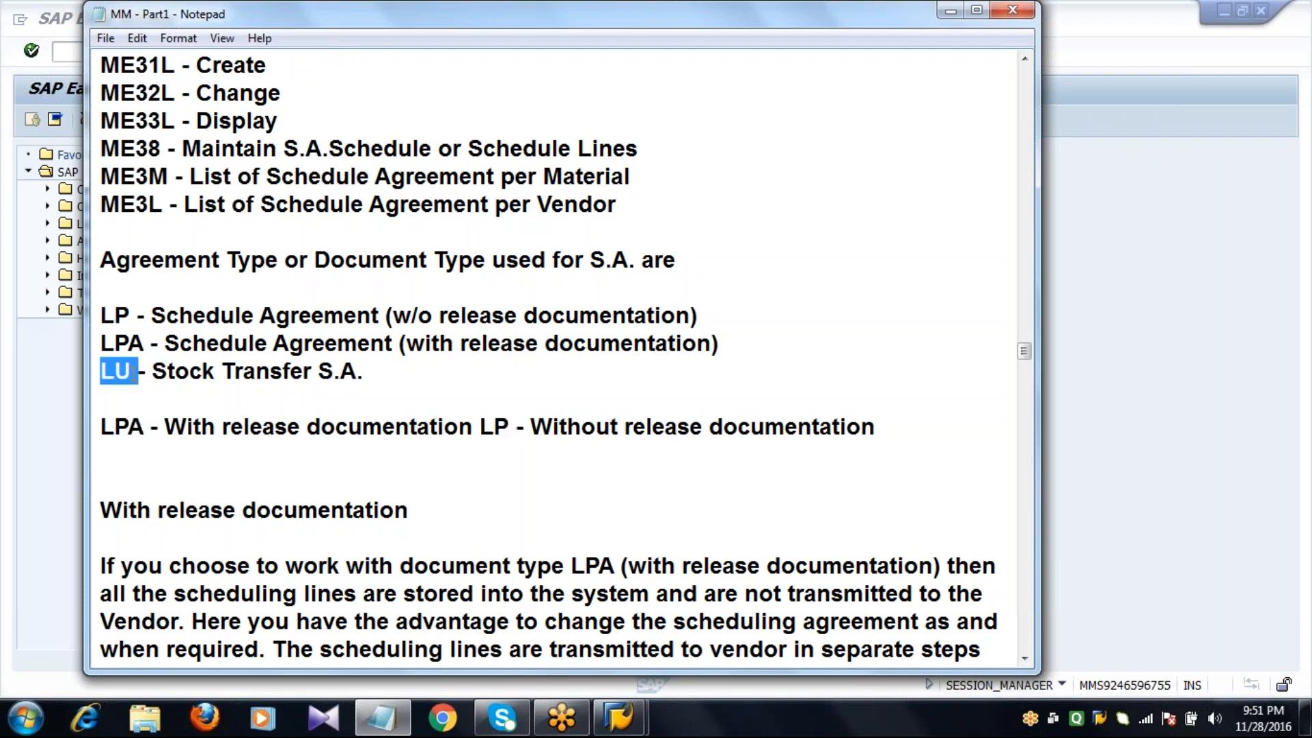
click(131, 371)
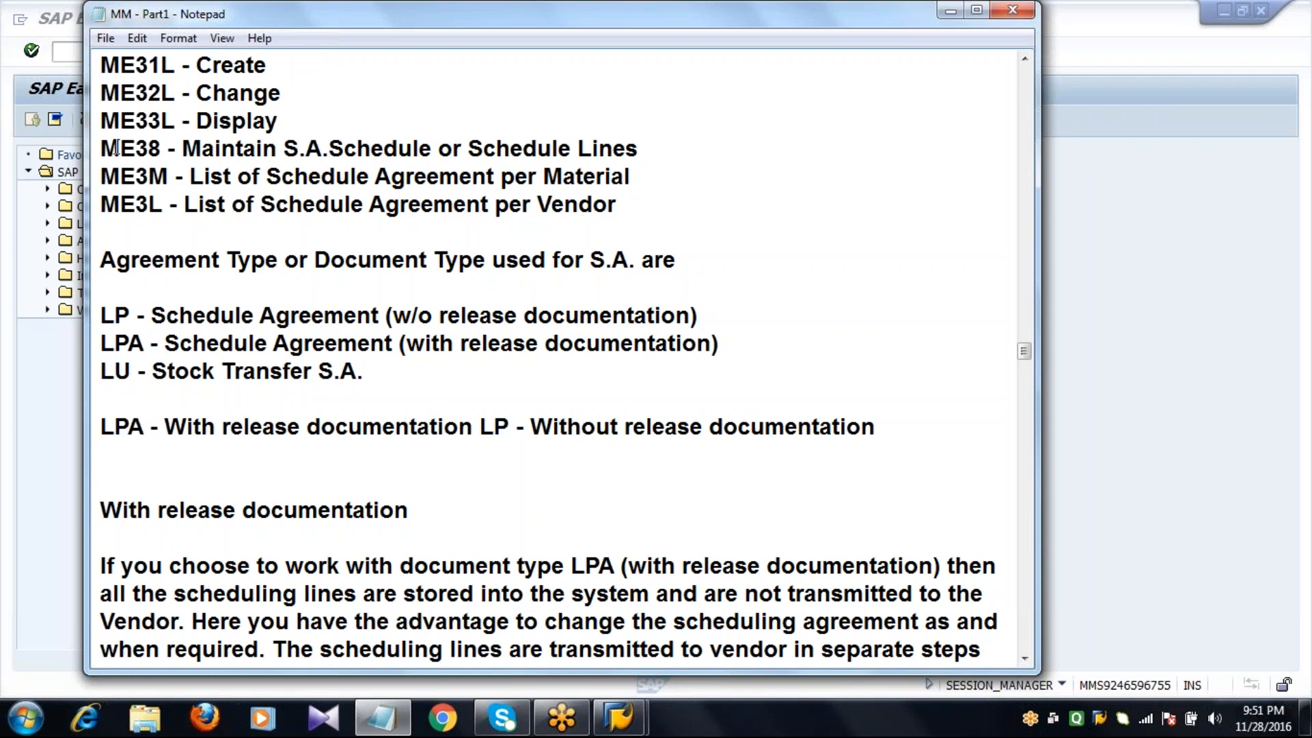
key(ctrl+Home)
drag(101, 64, 293, 112)
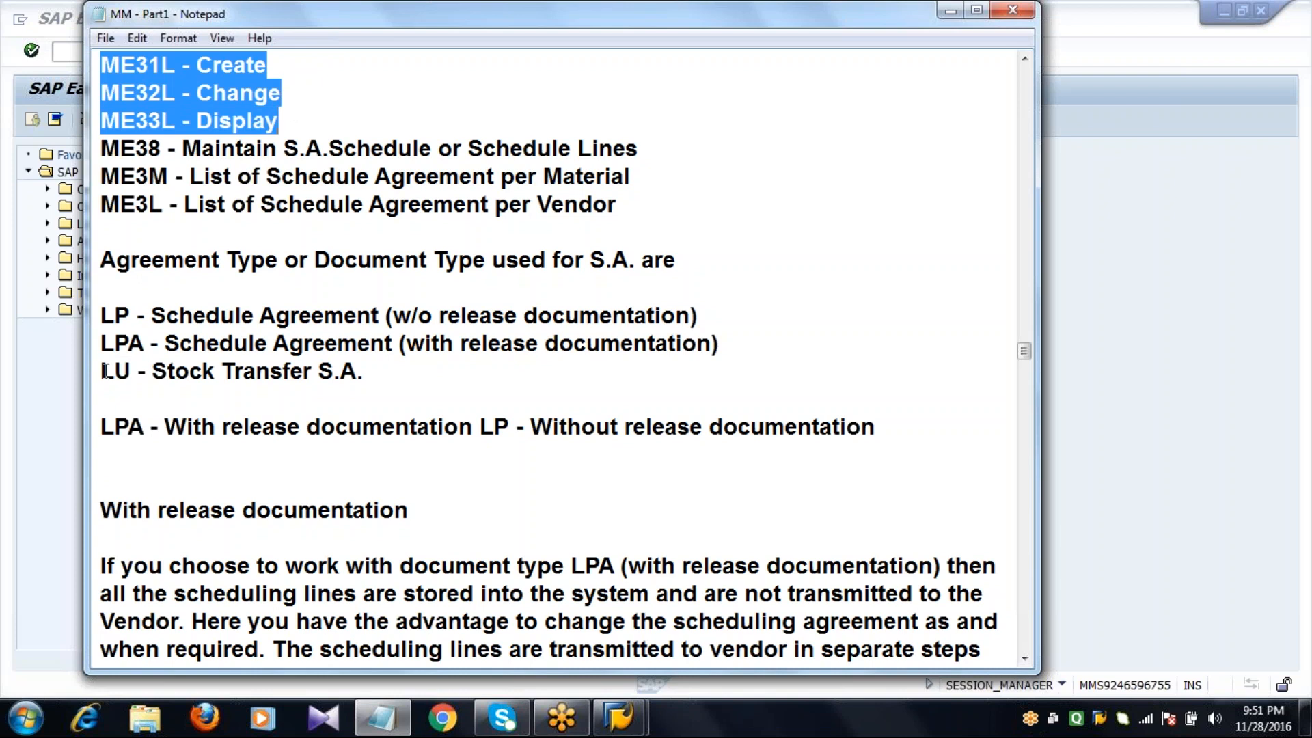
- Switch back to SAP and start transaction ME31L to create a scheduling agreement
click(58, 412)
click(118, 54)
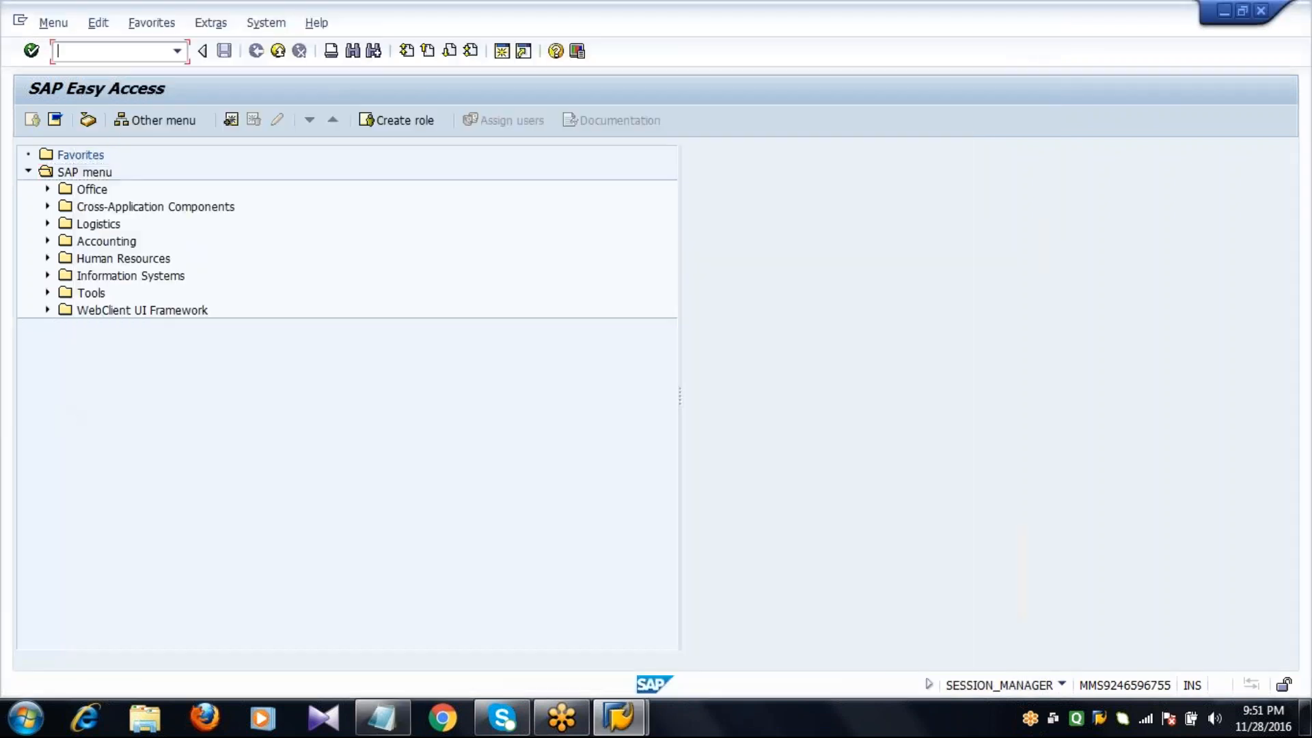
text(ME31L)
key(Return)
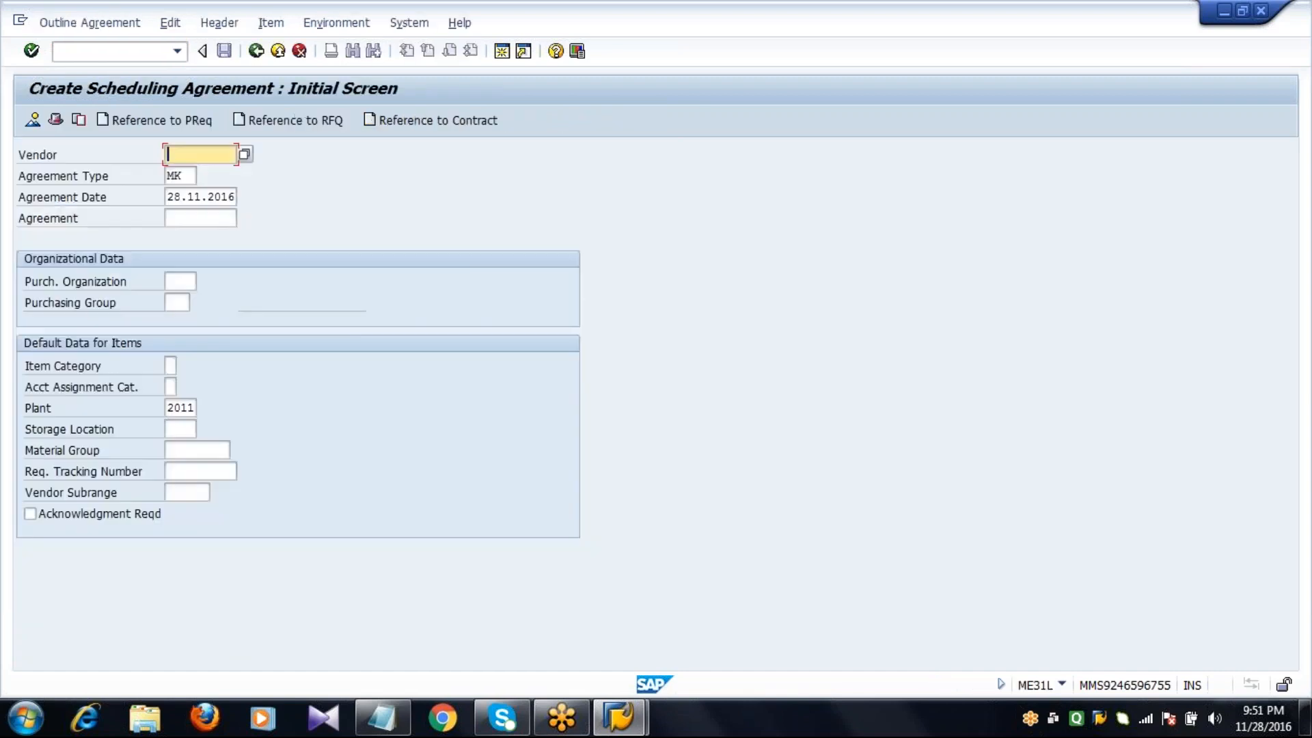
- Enter vendor 2203 and agreement type LP for the scheduling agreement
text(20)
key(BackSpace)
key(BackSpace)
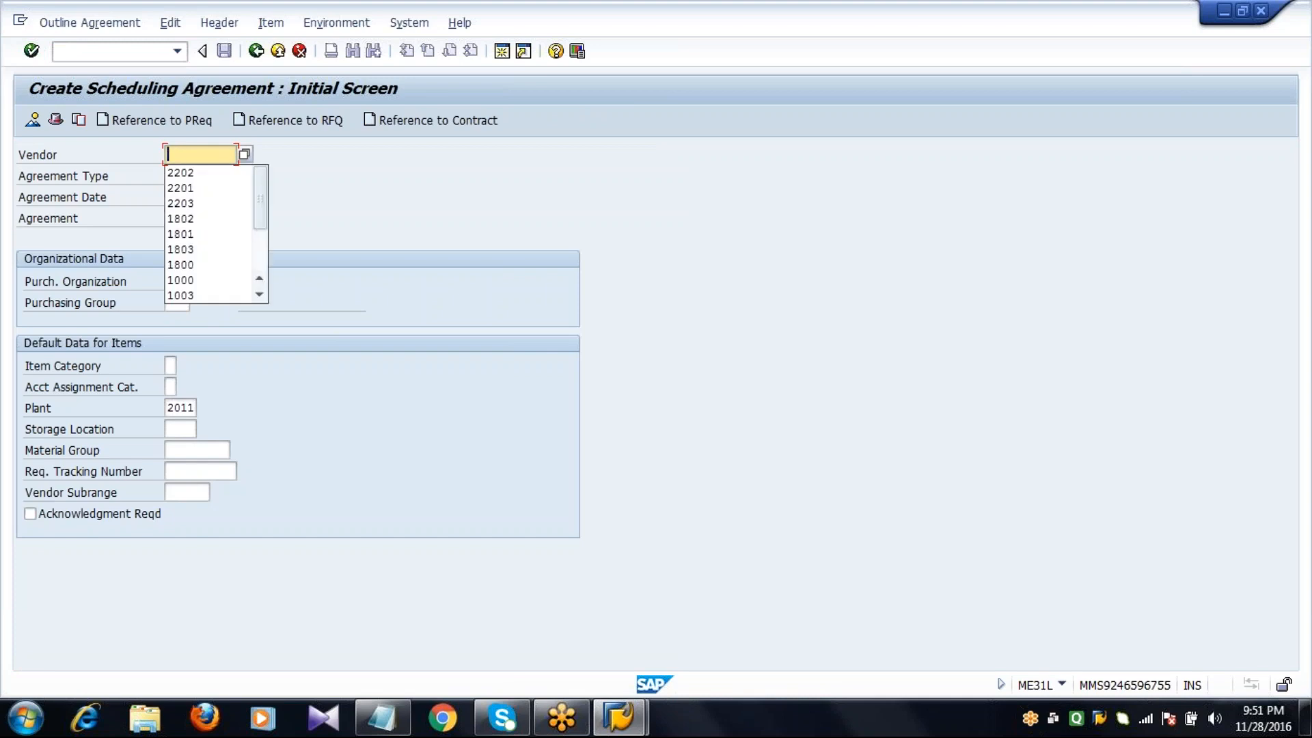
text(2203)
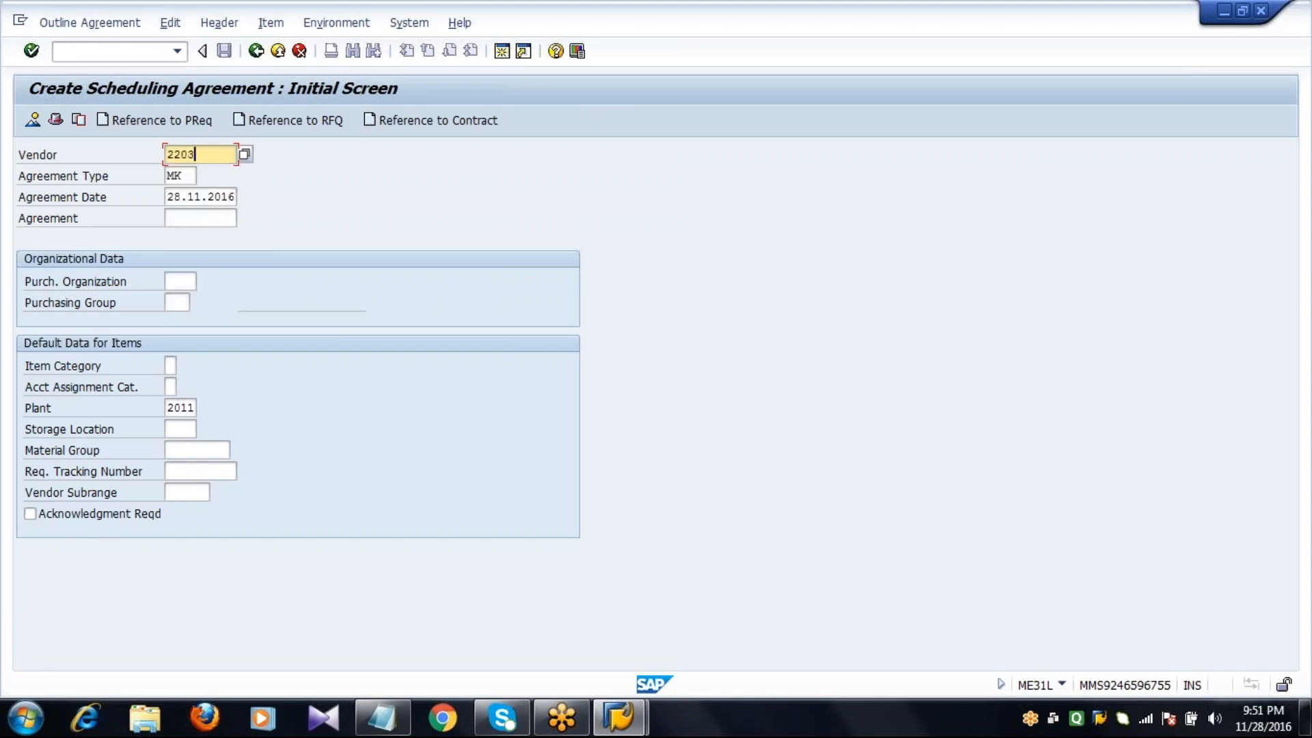
key(Tab)
text(L)
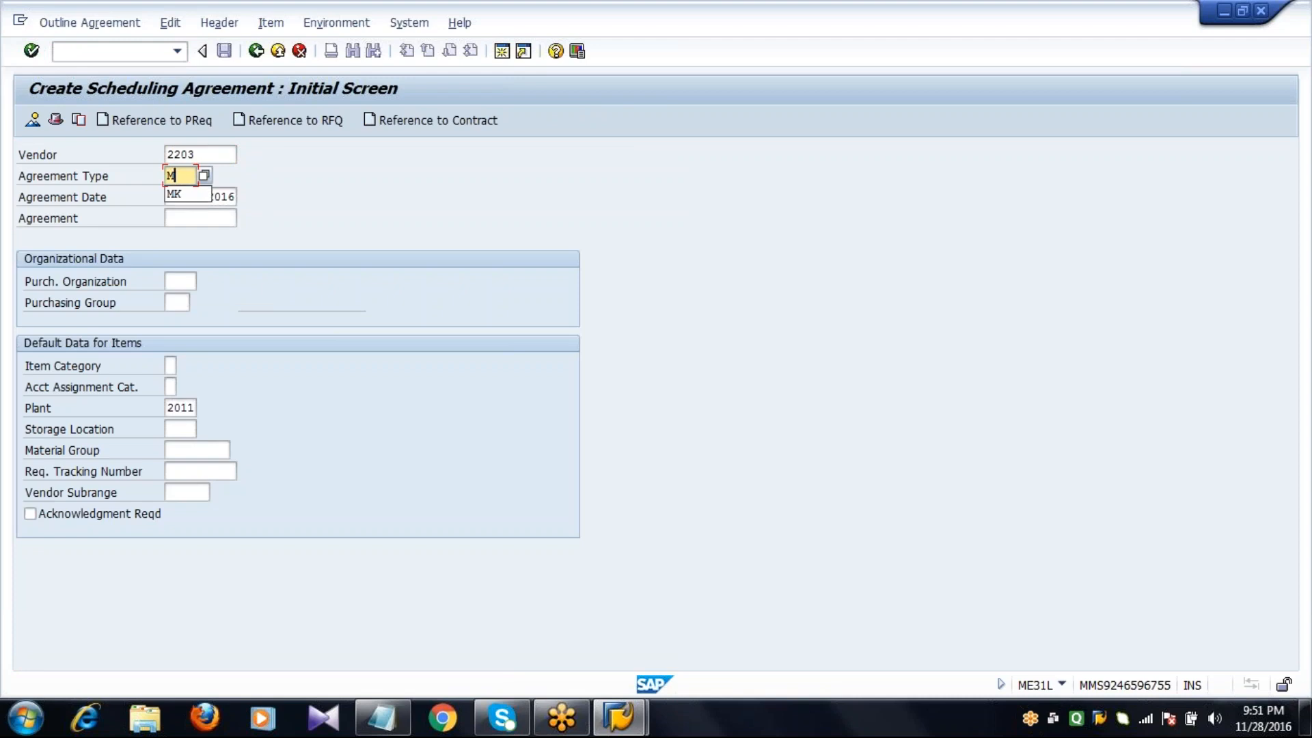
text(P)
- Set the purchasing organization to 2011 and the purchasing group to 222
key(Tab)
key(Tab)
key(Tab)
text(2)
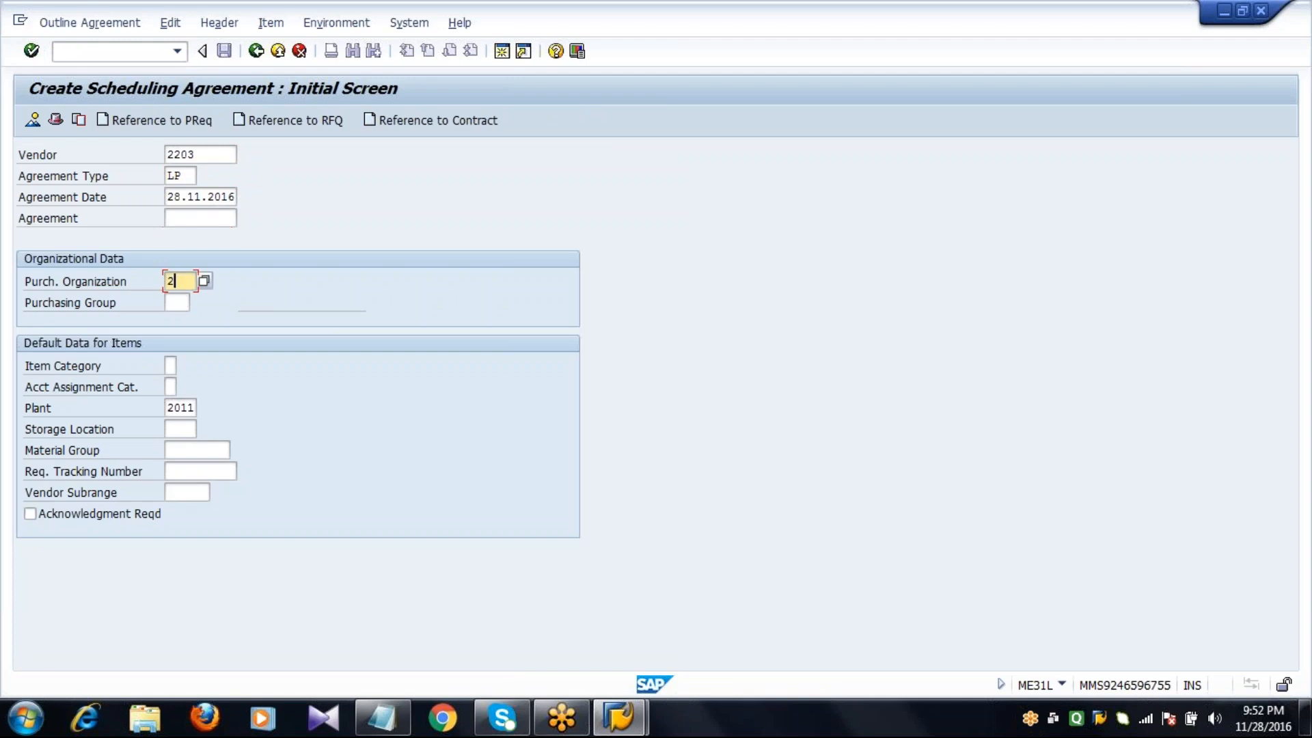
key(Down)
key(Tab)
text(222)
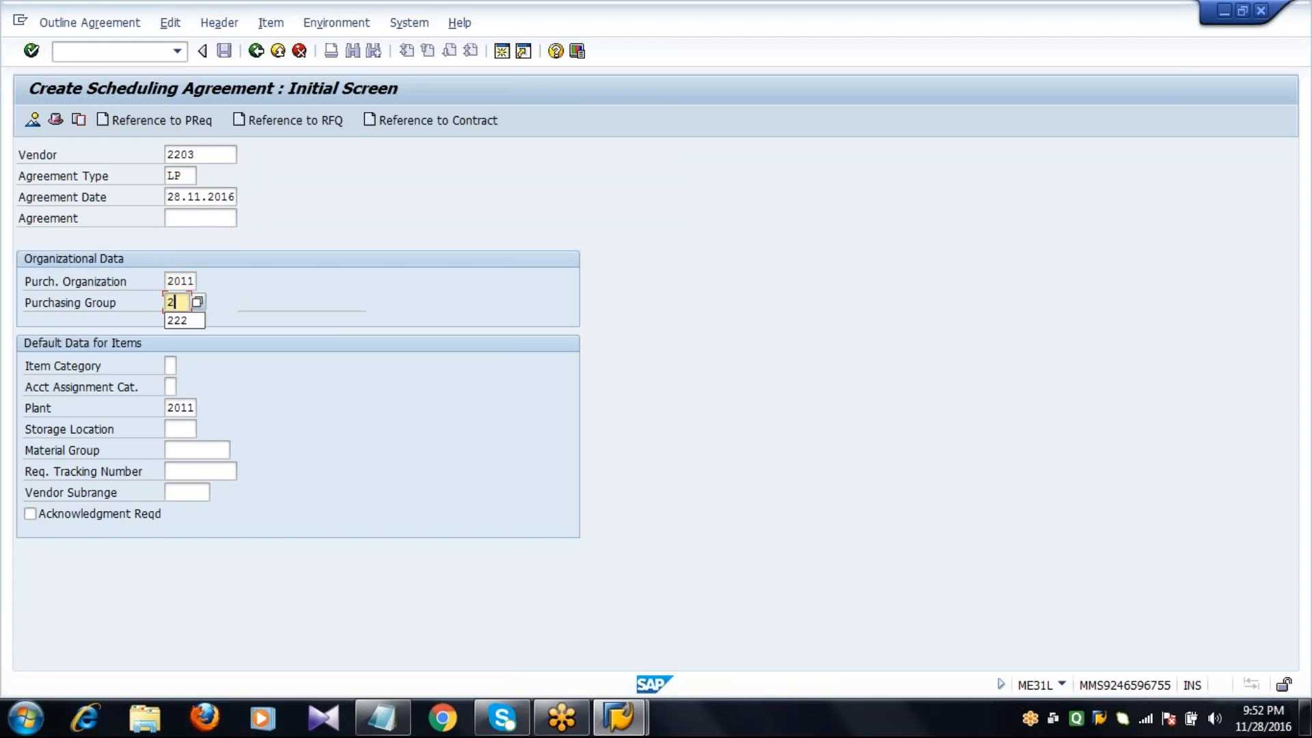
- Set storage location 0001 and requirement tracking number 4, require acknowledgment, and continue to the header data
key(Tab)
key(Tab)
key(Tab)
key(Tab)
text(0)
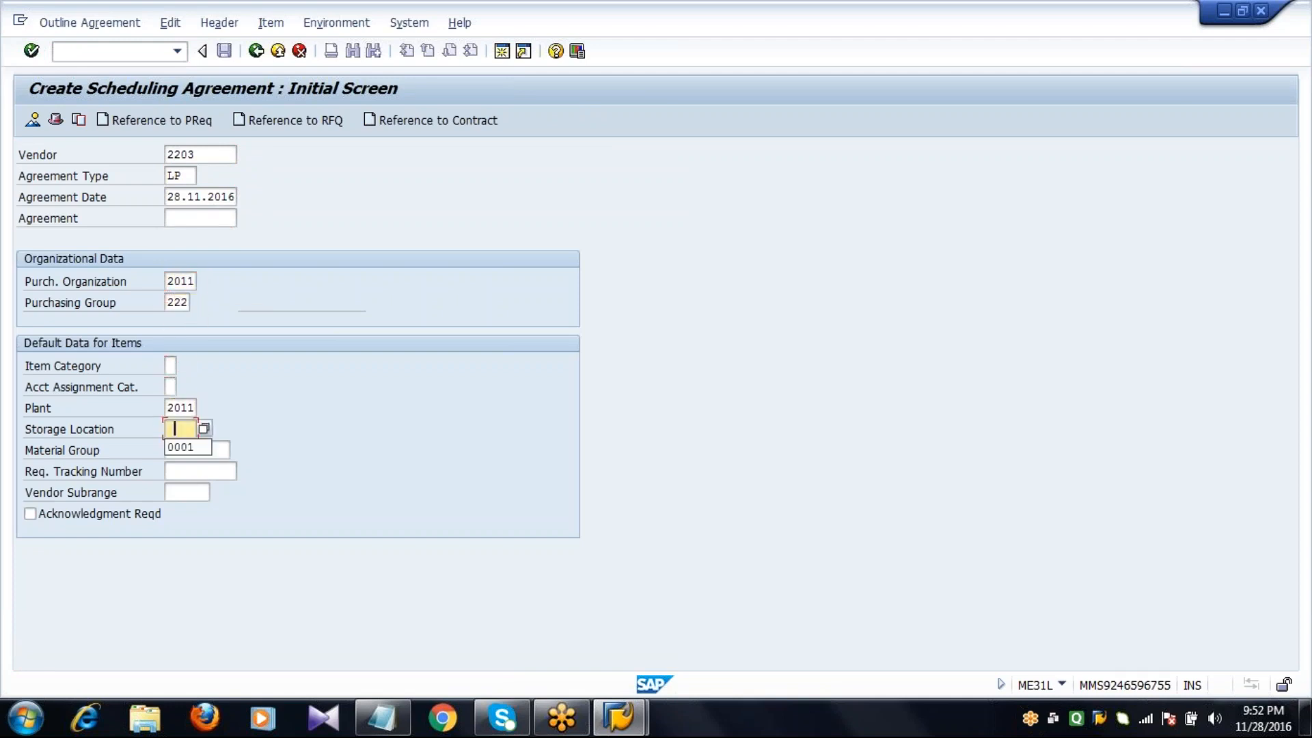
key(Down)
key(Tab)
key(Tab)
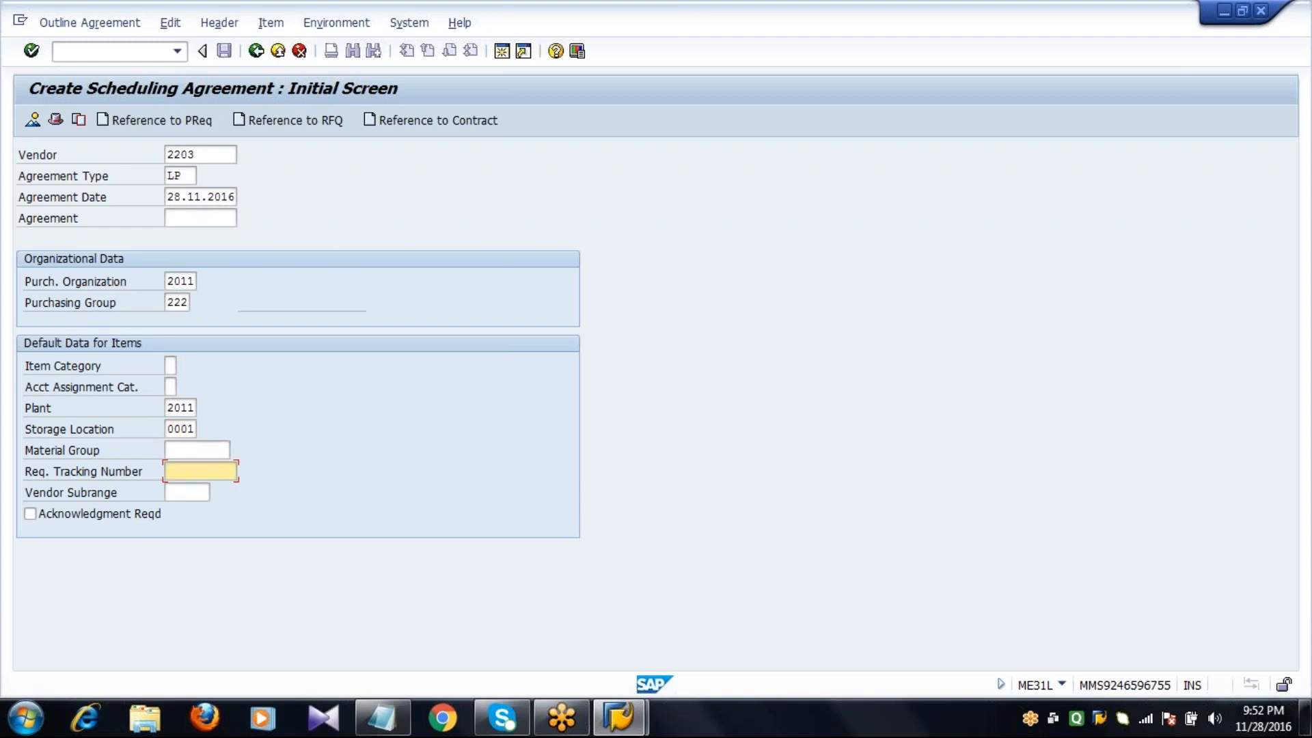
text(4)
click(31, 514)
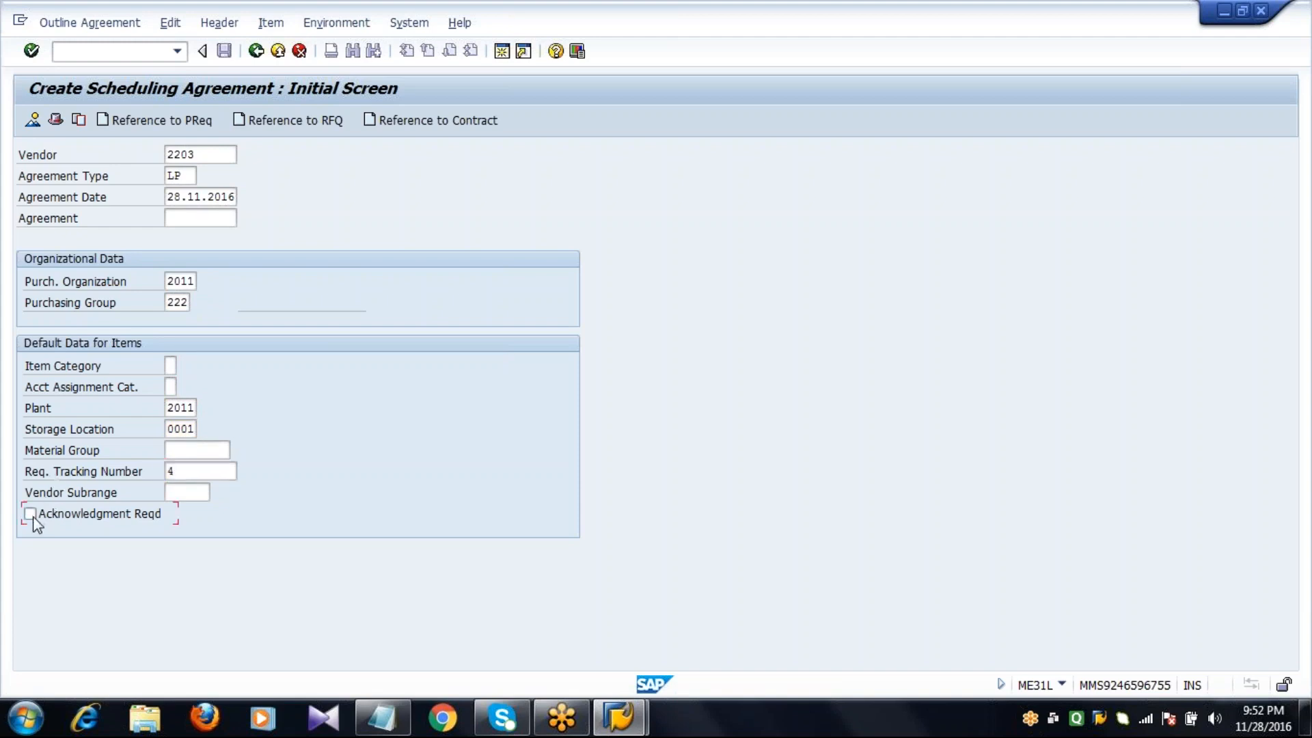
click(199, 153)
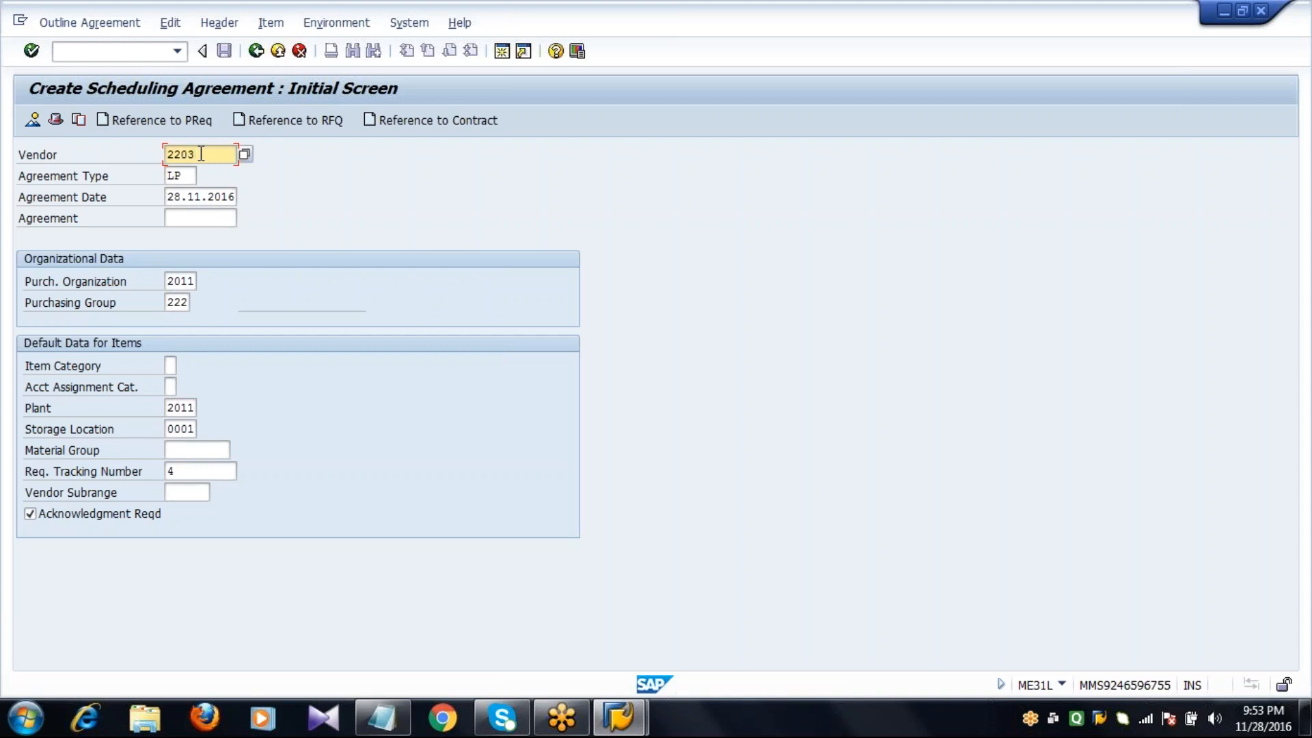
key(Return)
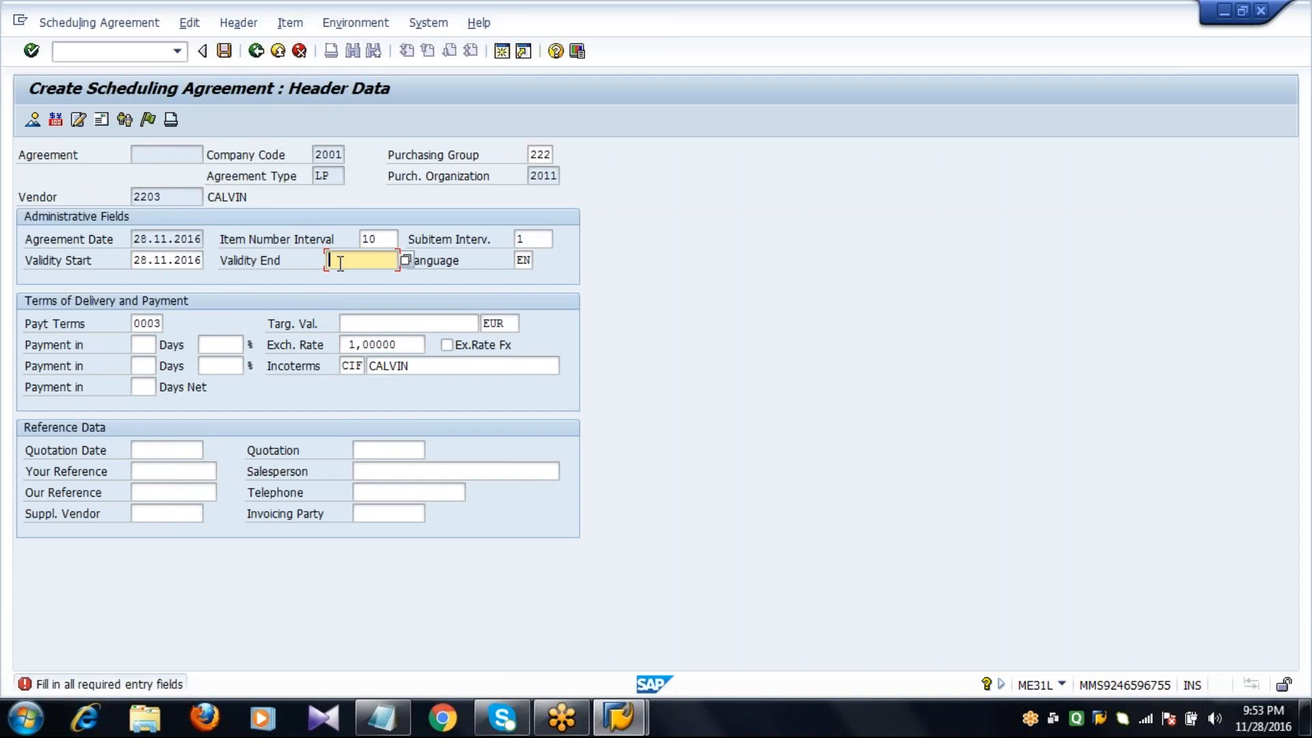
- Set the agreement's validity end to 28.11.2017 and continue to the item overview
text(28.1)
key(Return)
click(162, 323)
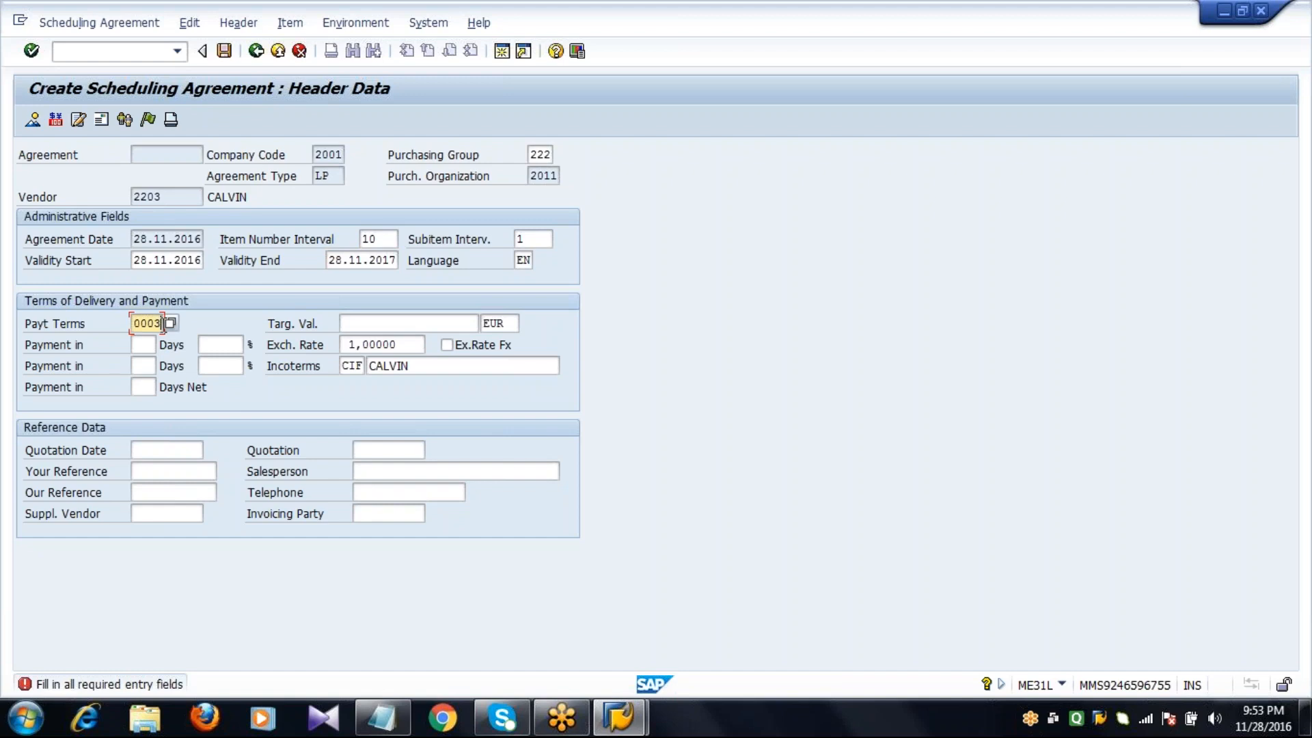
click(405, 323)
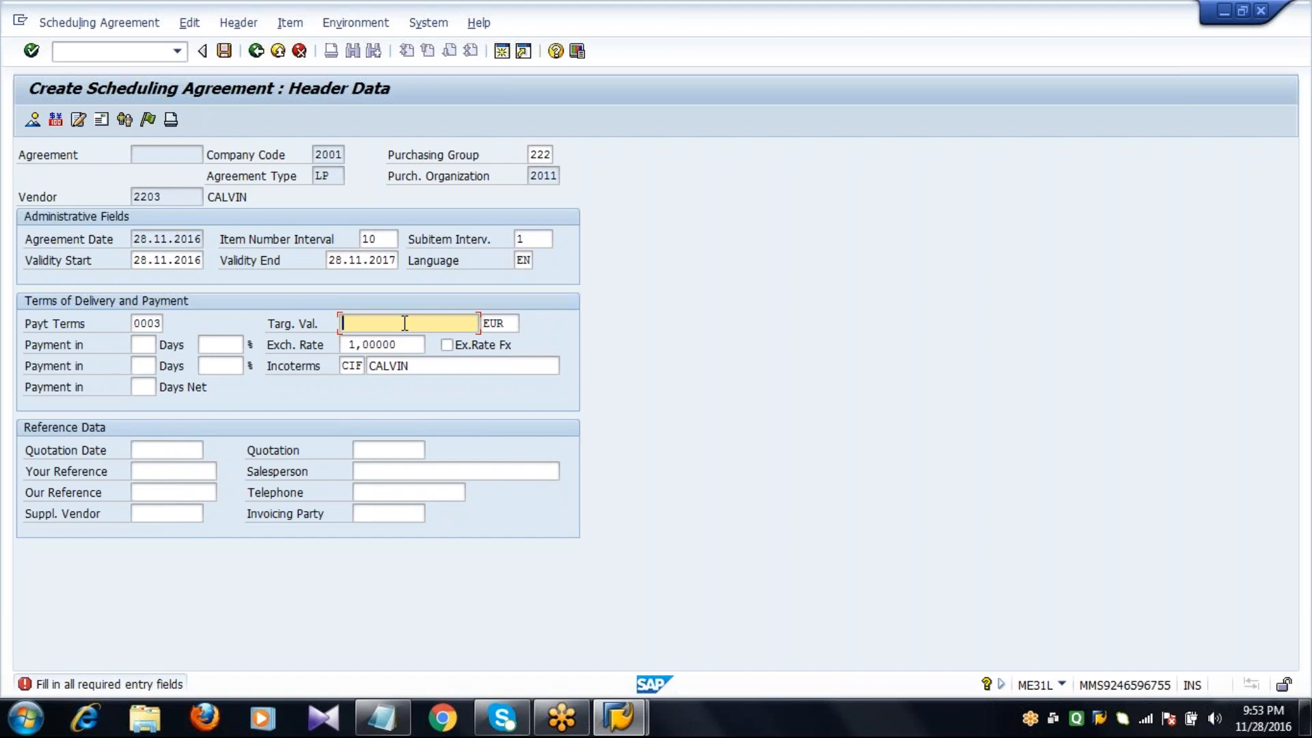
key(Return)
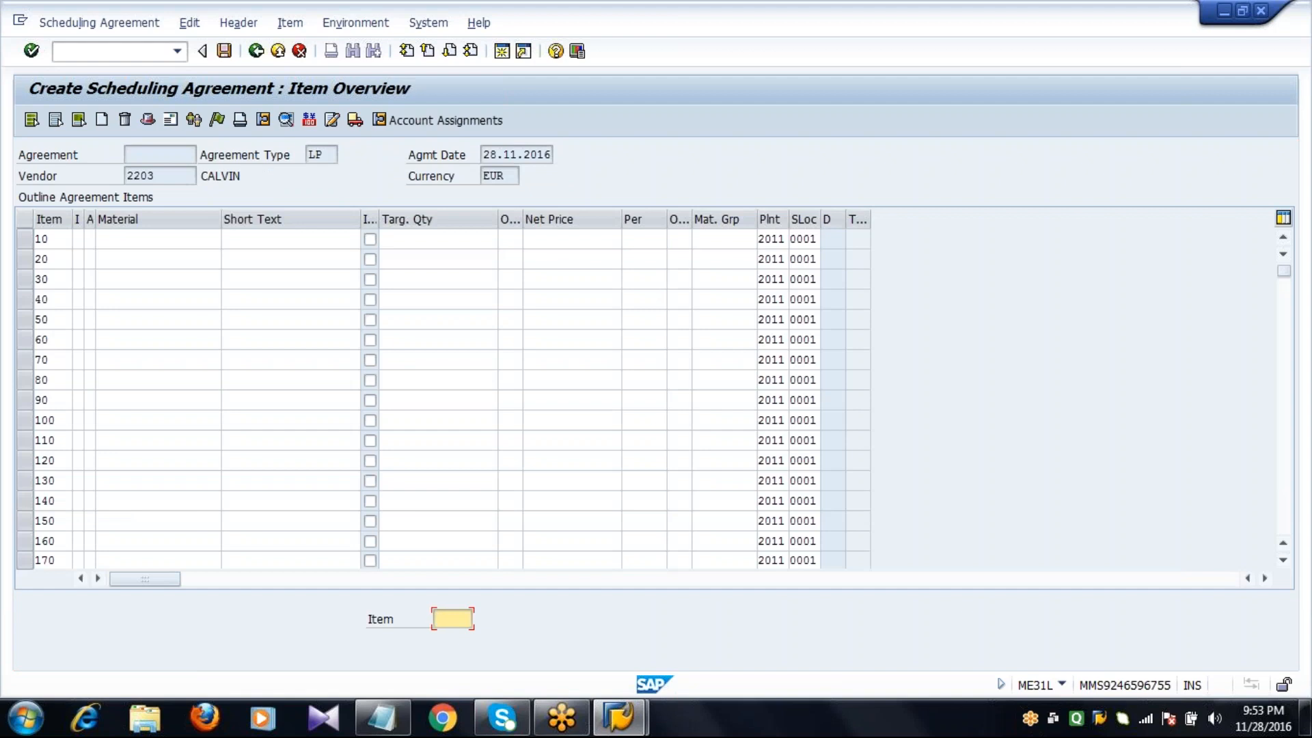
- Enter item 10 with material 6051, a target quantity of 150000 and a net price of 100
click(136, 239)
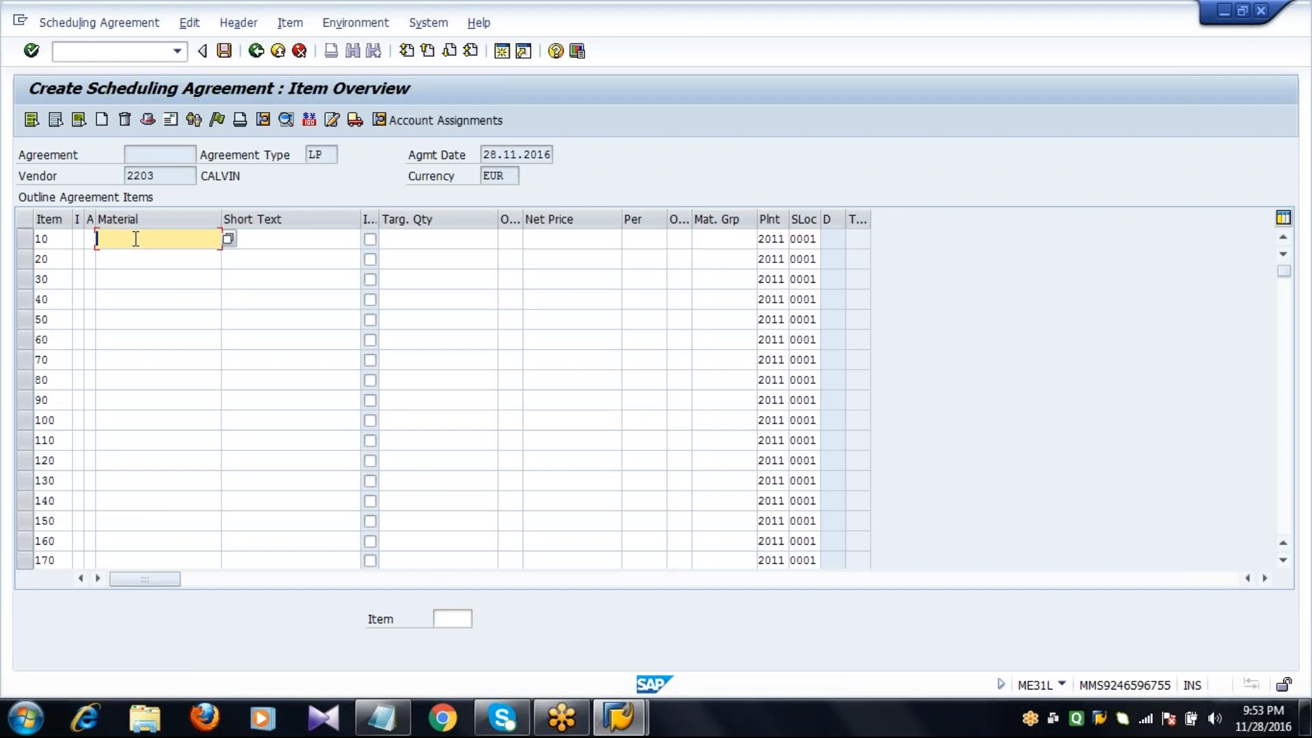
text(6)
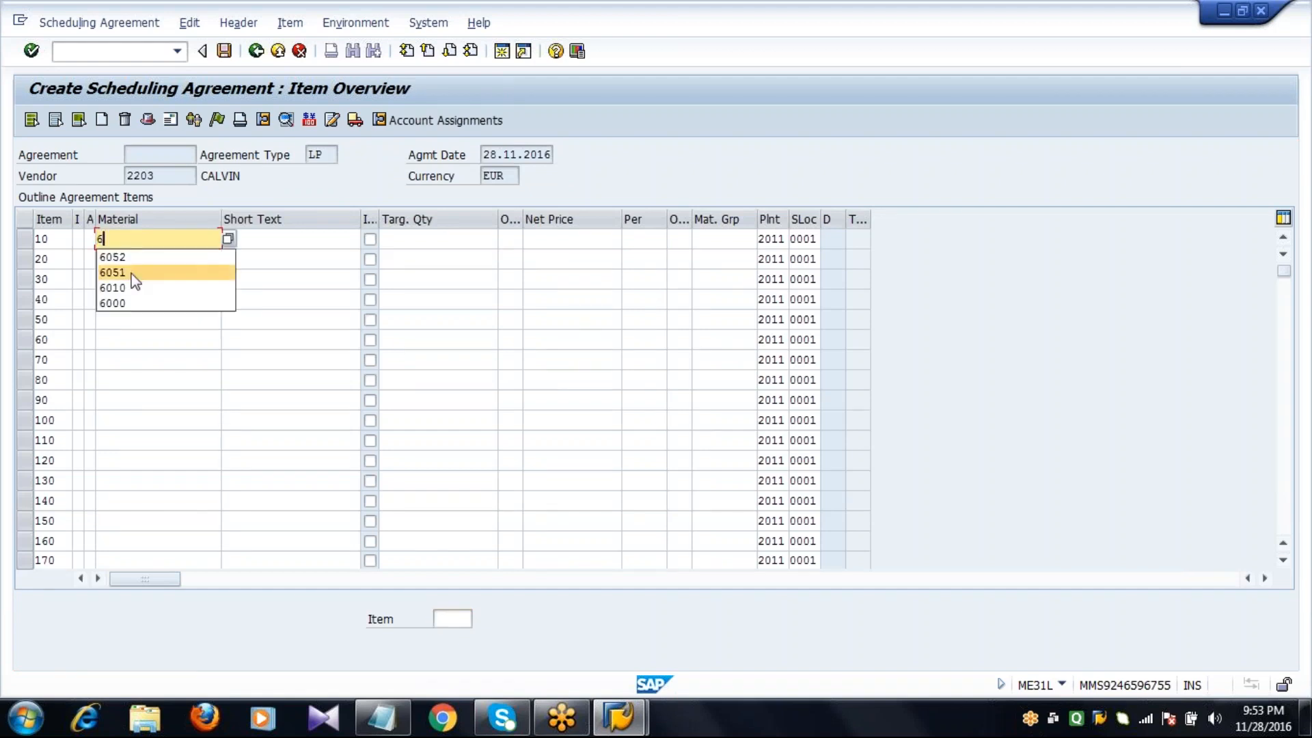
click(131, 273)
key(Tab)
key(Tab)
key(Tab)
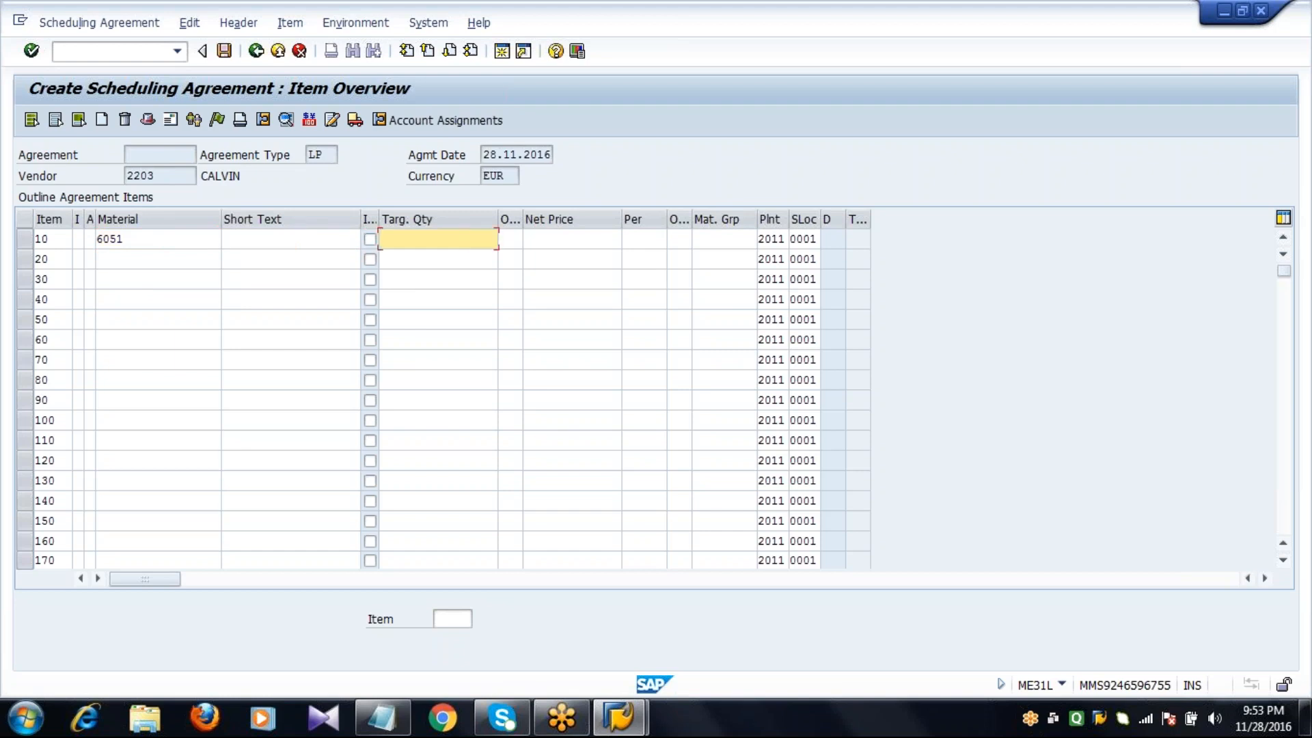
text(150000)
key(Tab)
key(Tab)
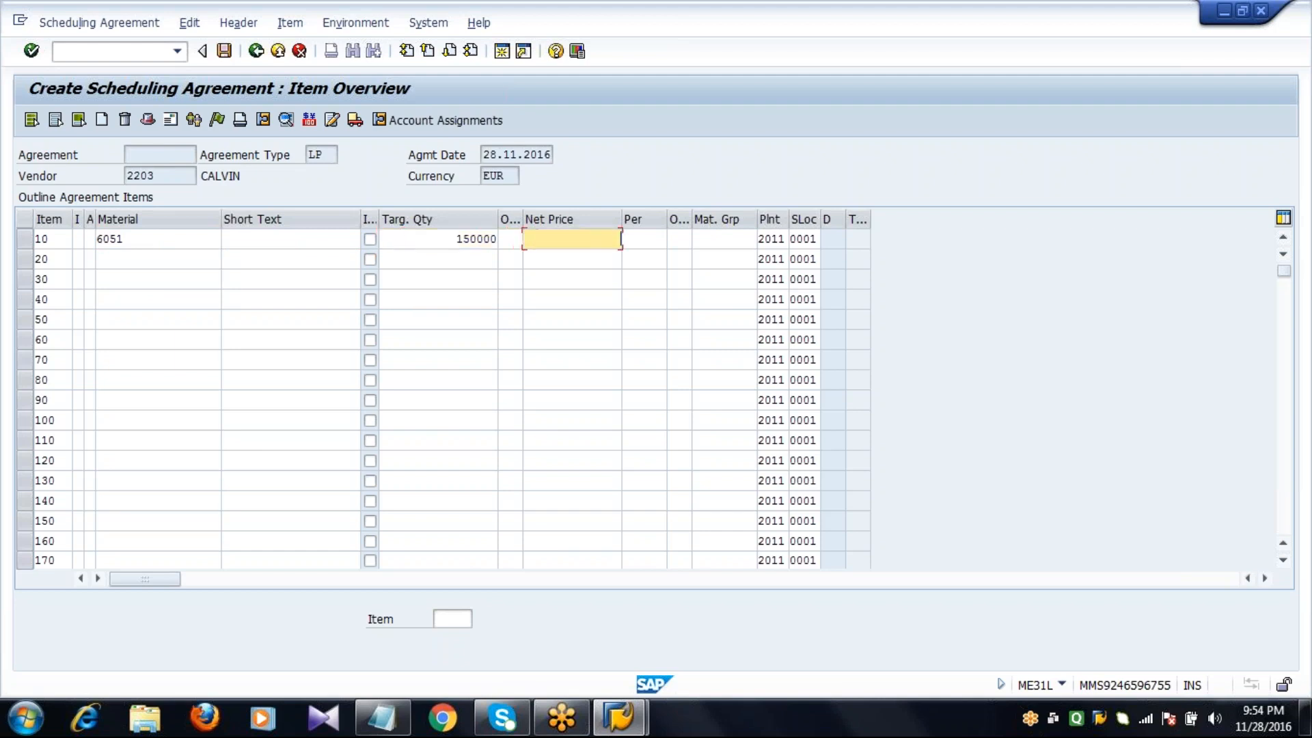
text(100)
key(Return)
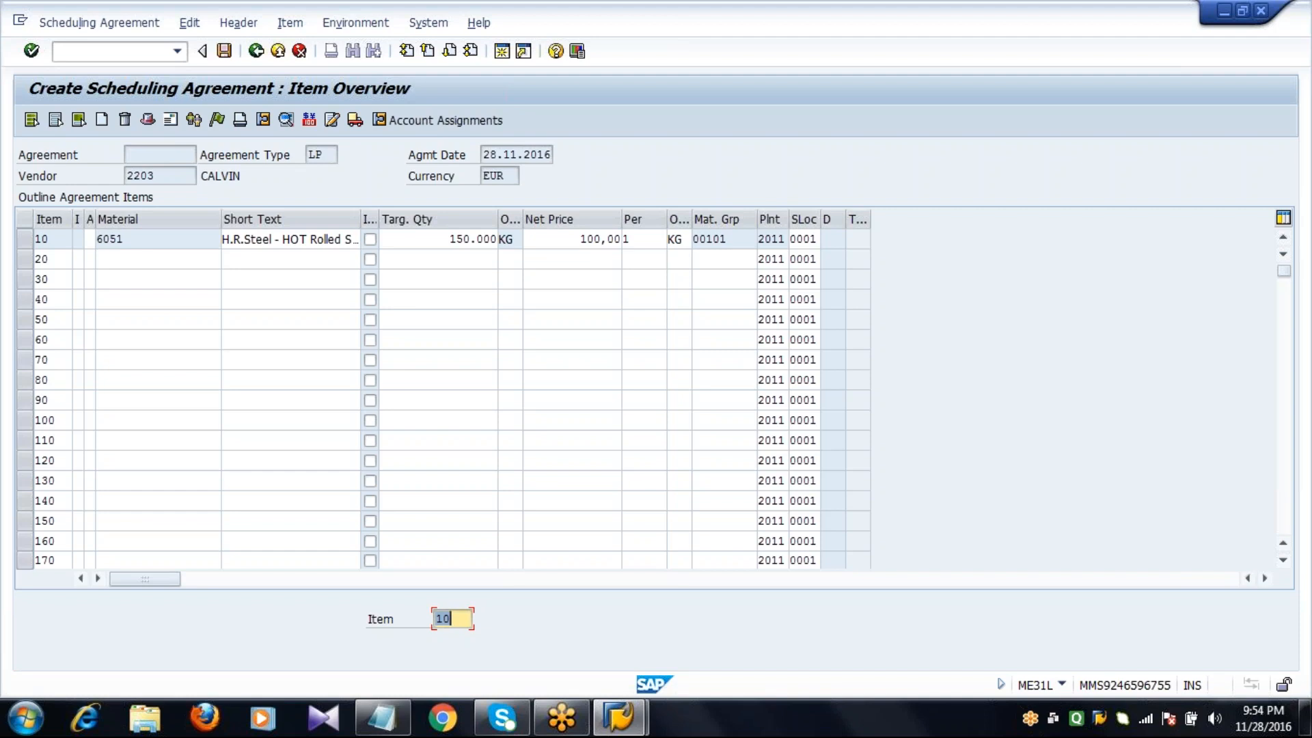
- Open the price conditions of item 10 and add discount condition RA01 at 9%
click(24, 239)
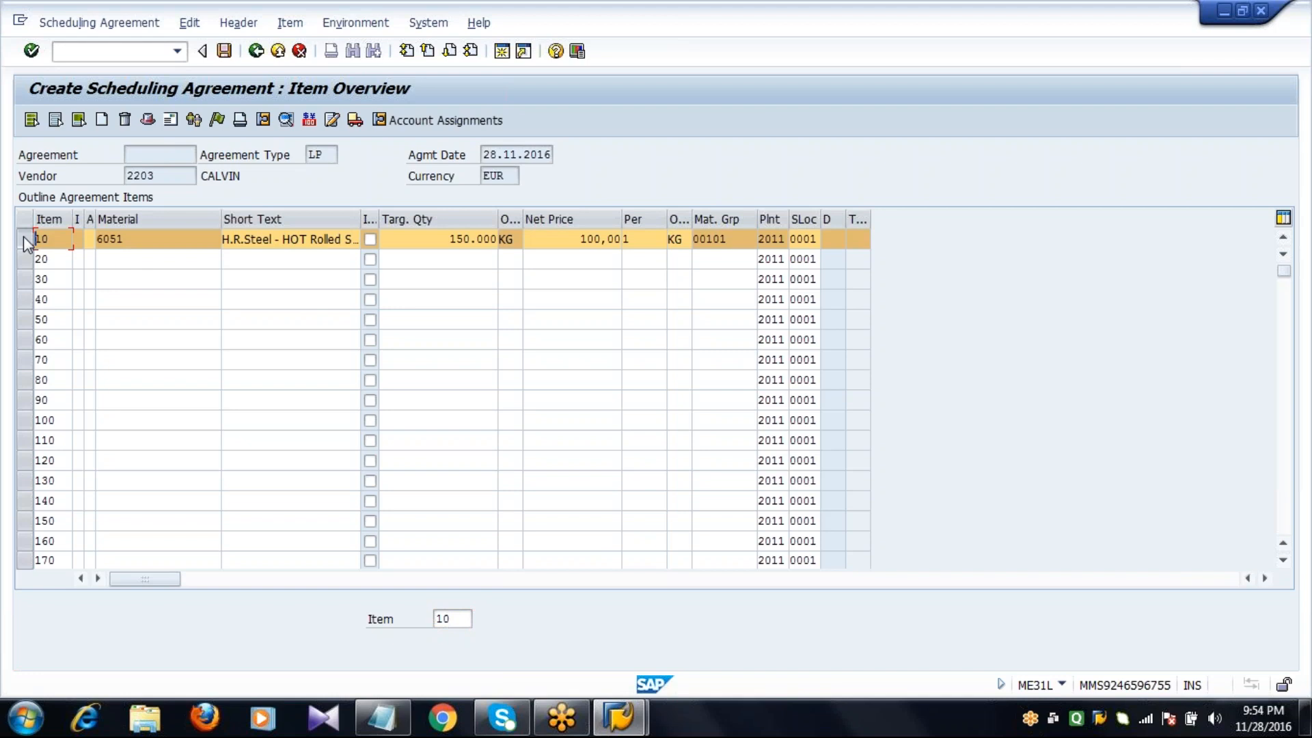
click(309, 121)
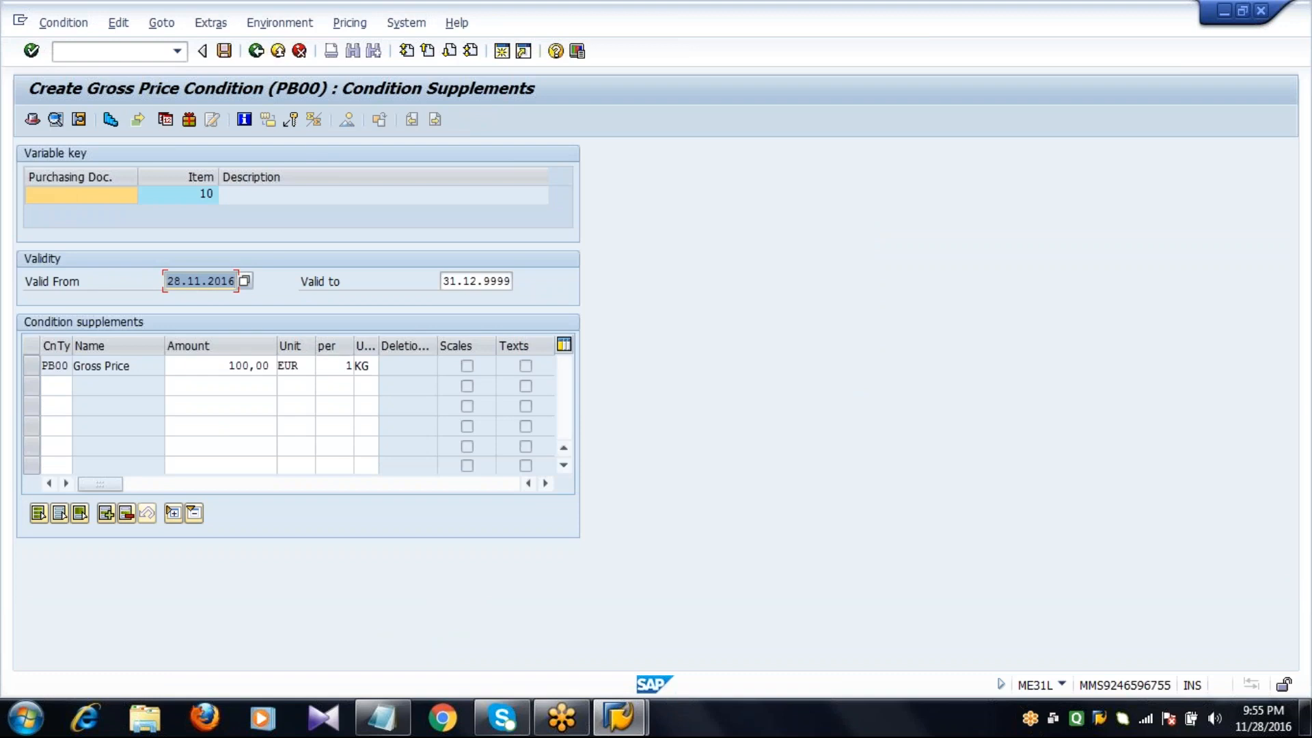
click(60, 387)
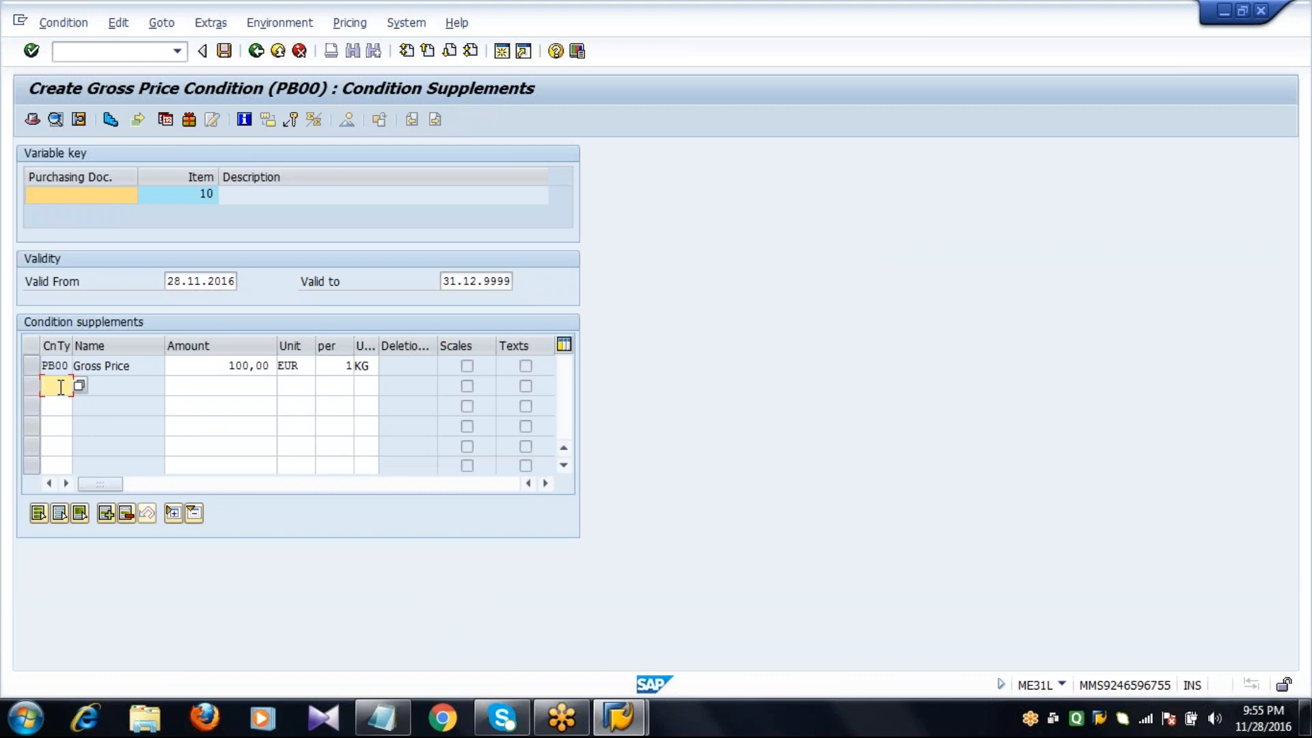
text(RA01)
key(Tab)
text(9)
key(Return)
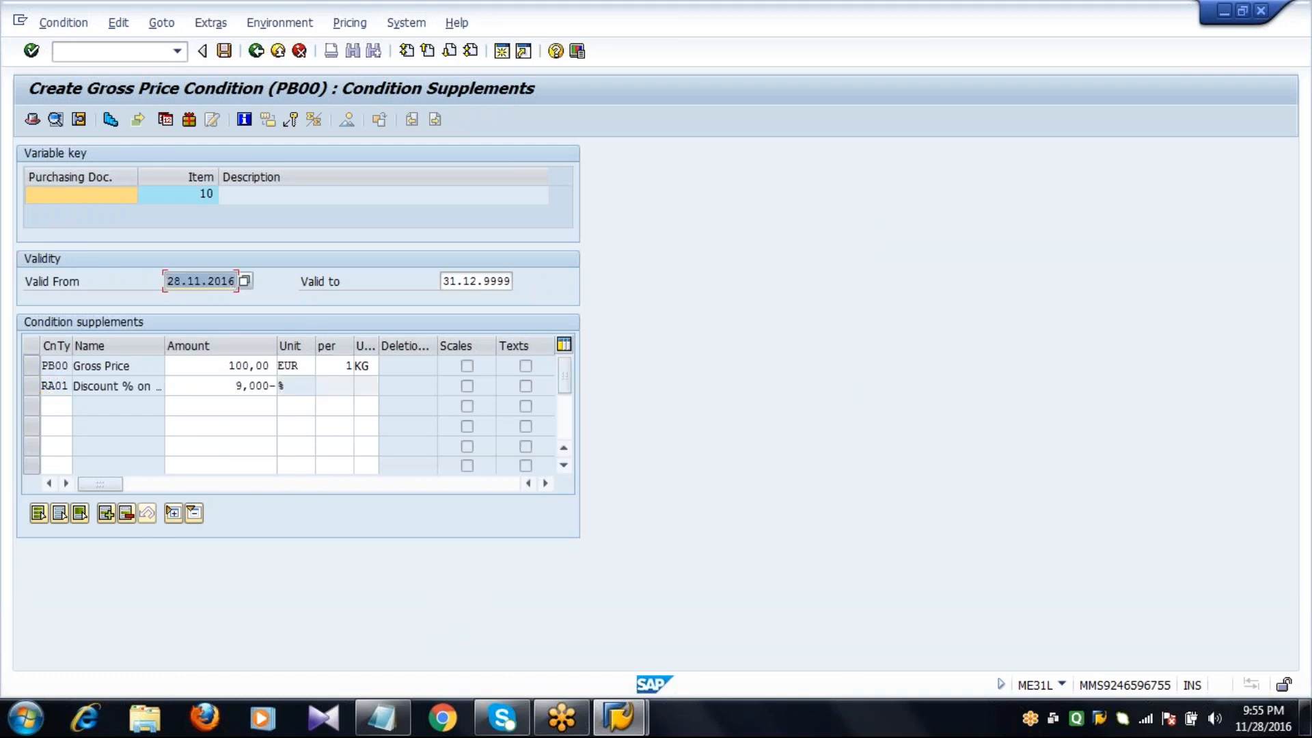
- Add surcharge condition ZA01 at 6% to the item's condition supplements
click(57, 404)
text(ZA01)
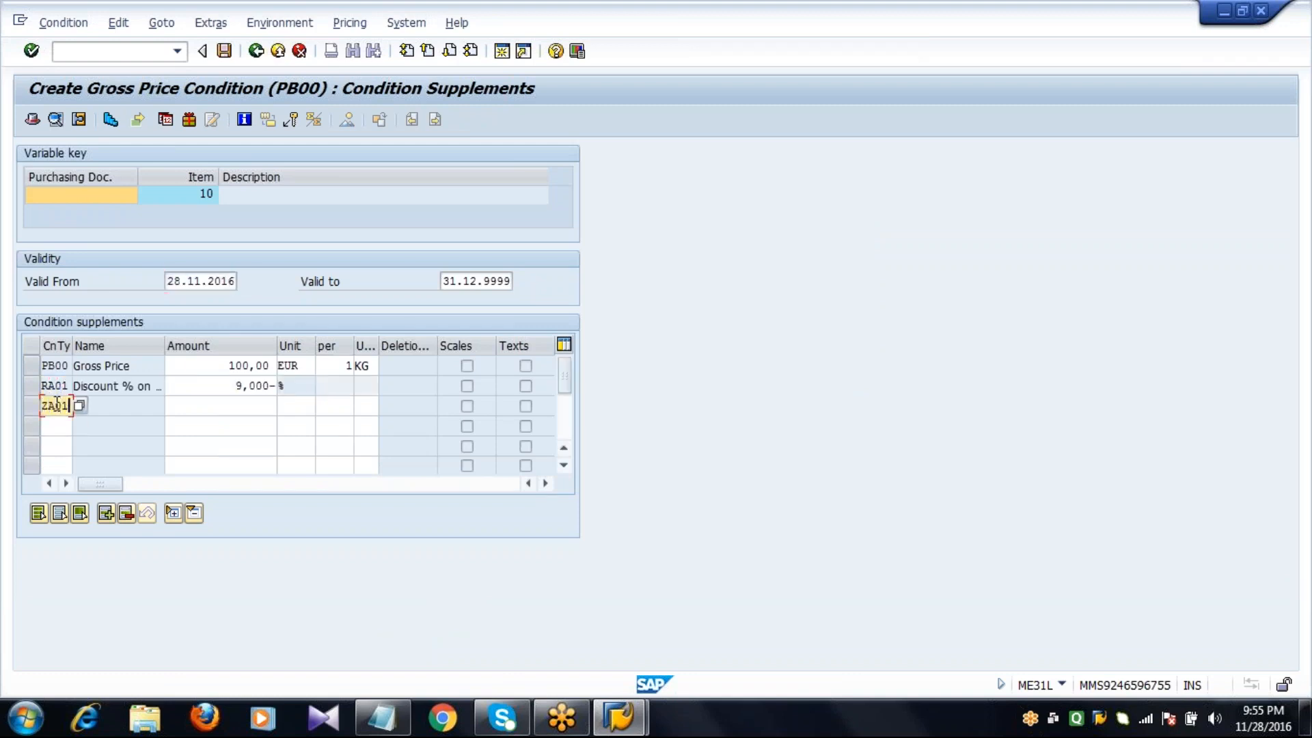
key(Tab)
text(6)
key(Return)
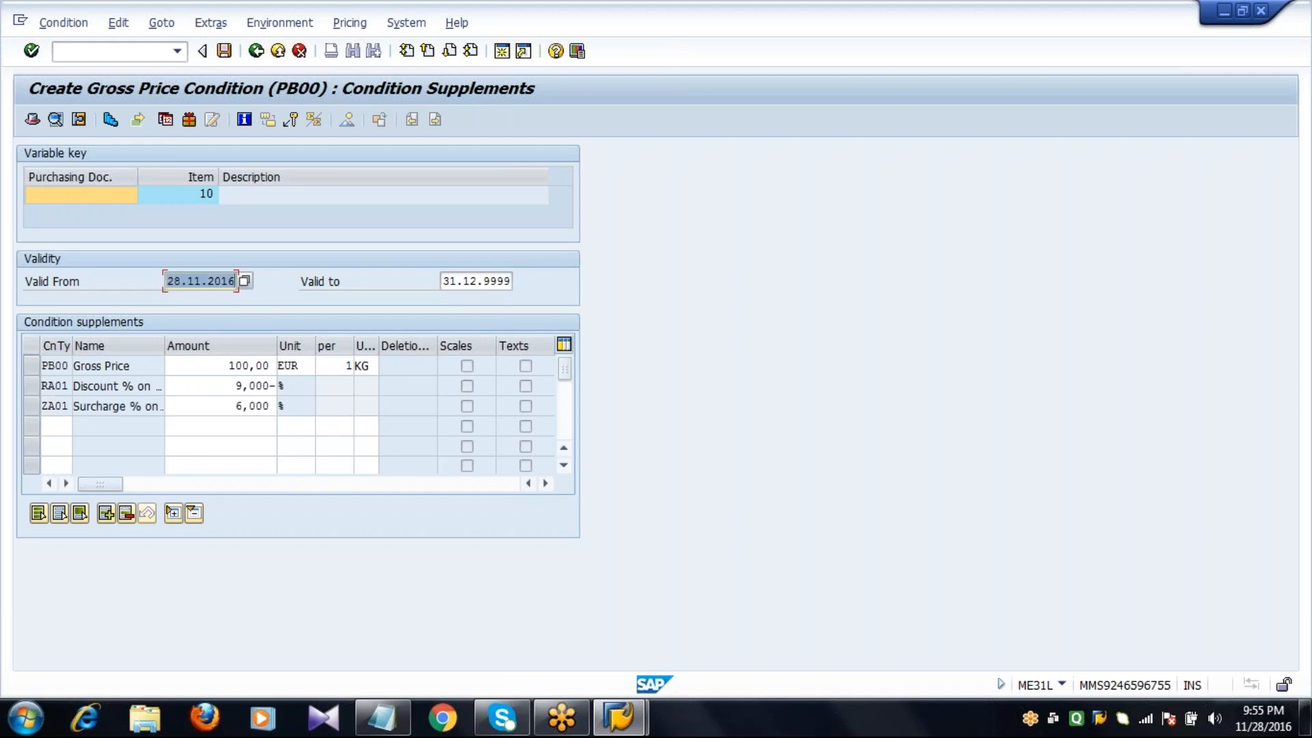
- Add freight condition FRA1 at 3% to the item's condition supplements
click(59, 427)
text(FRA)
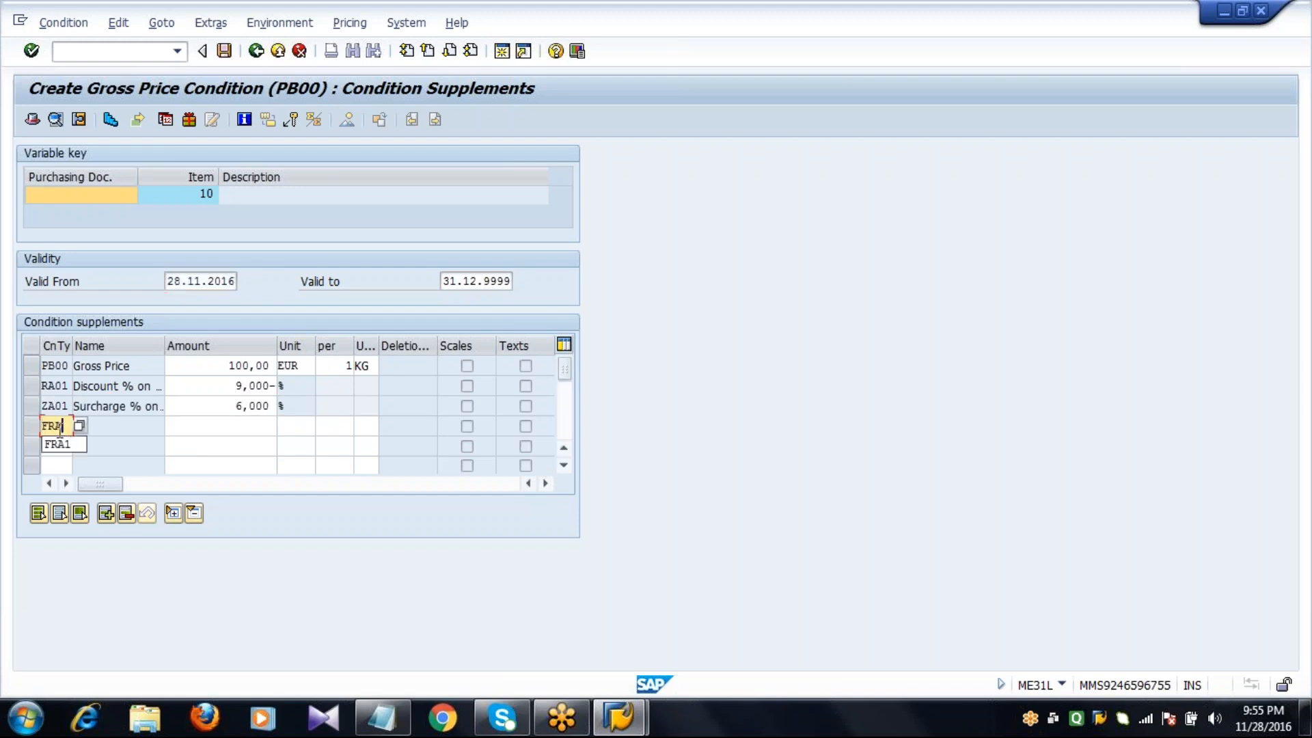
text(1)
key(Tab)
text(3)
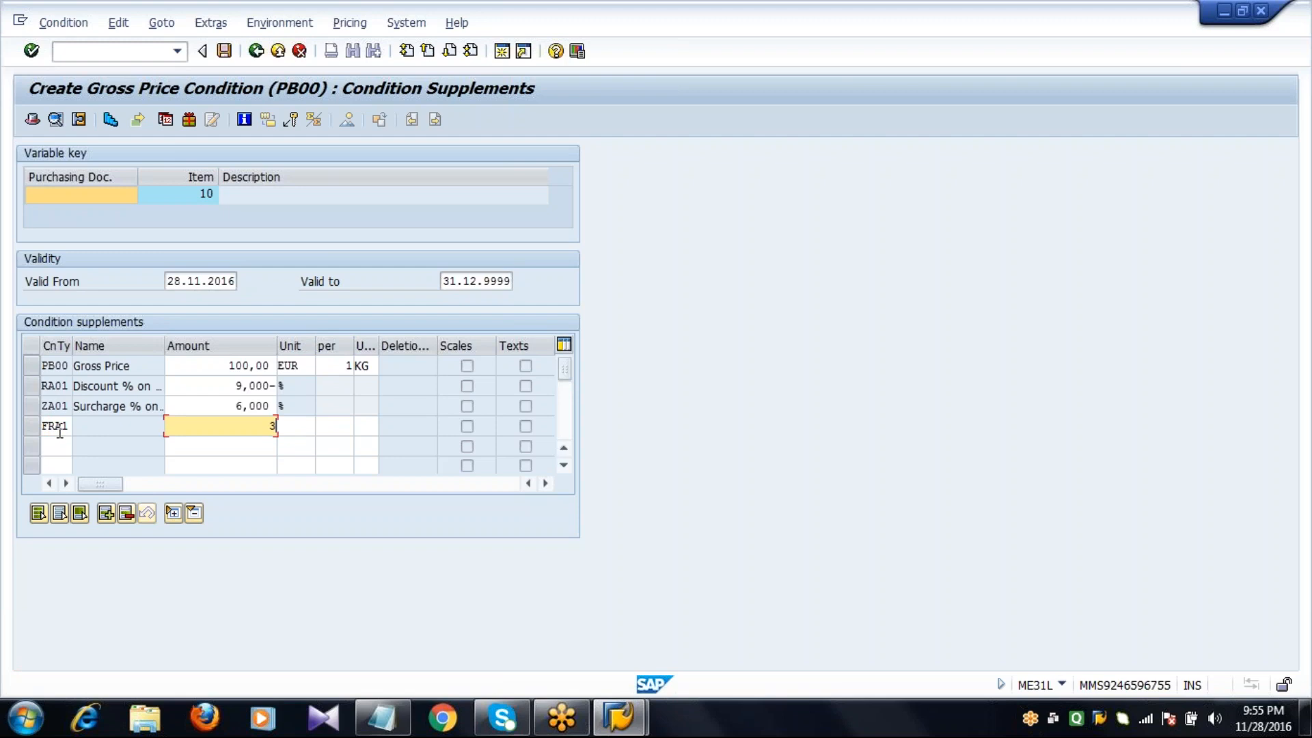
key(Return)
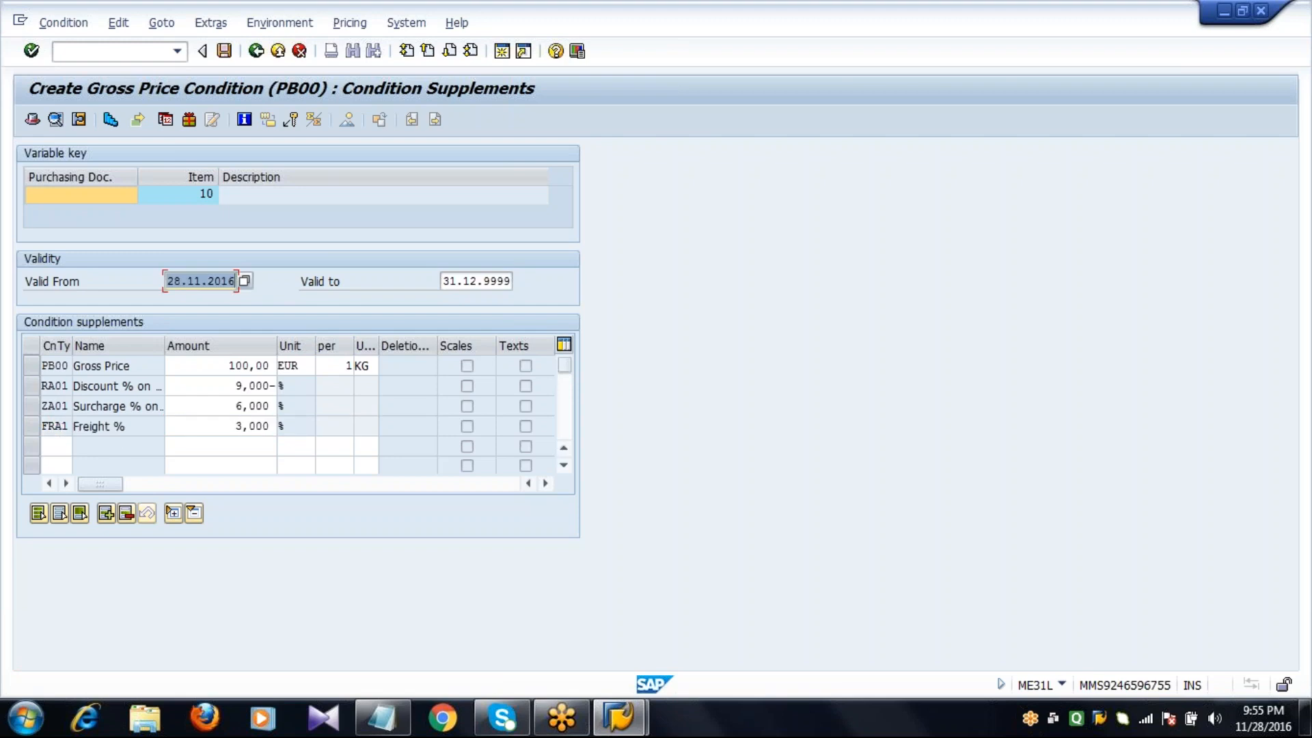
click(115, 426)
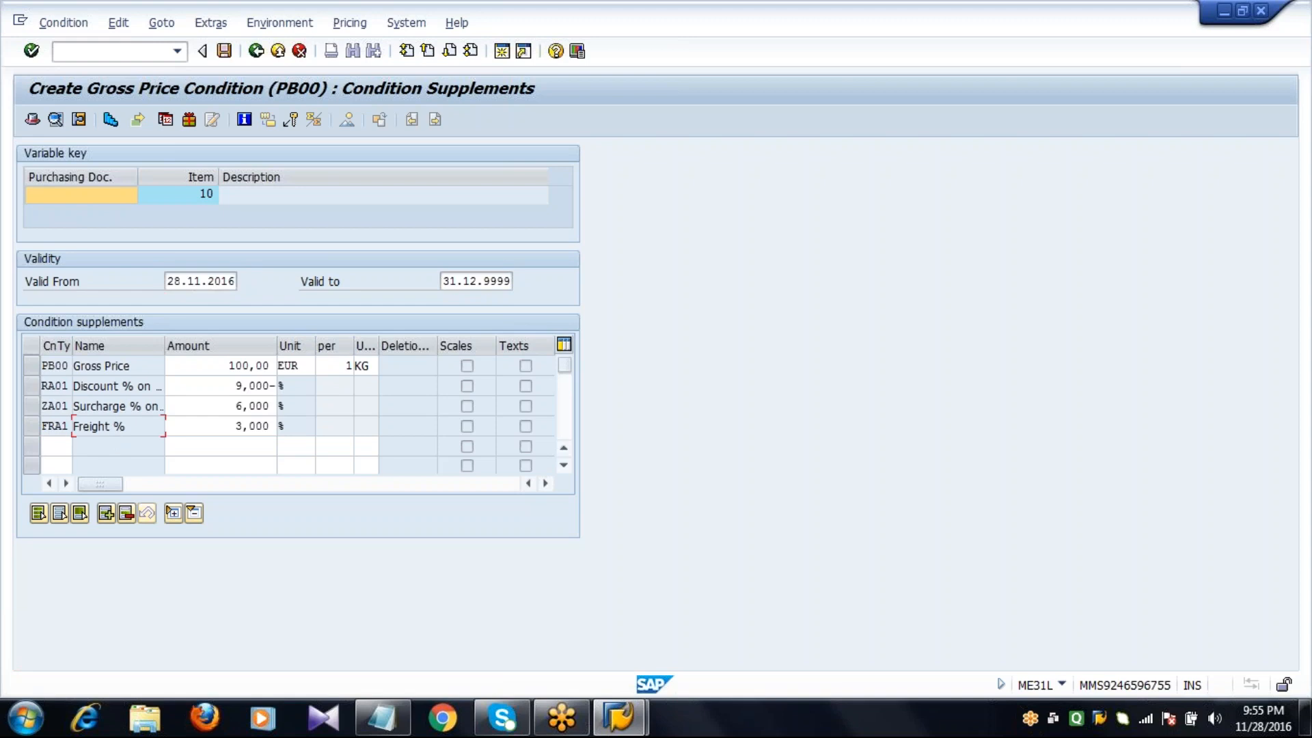
click(190, 428)
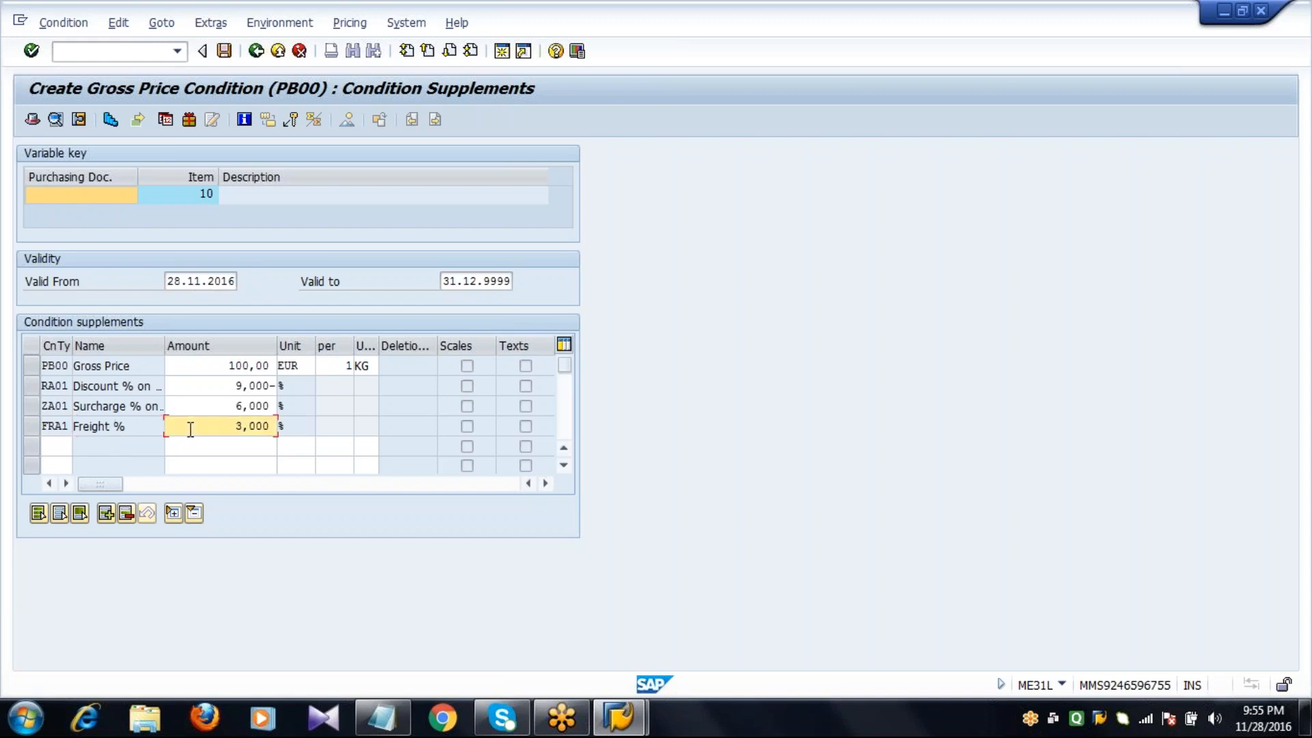
key(Return)
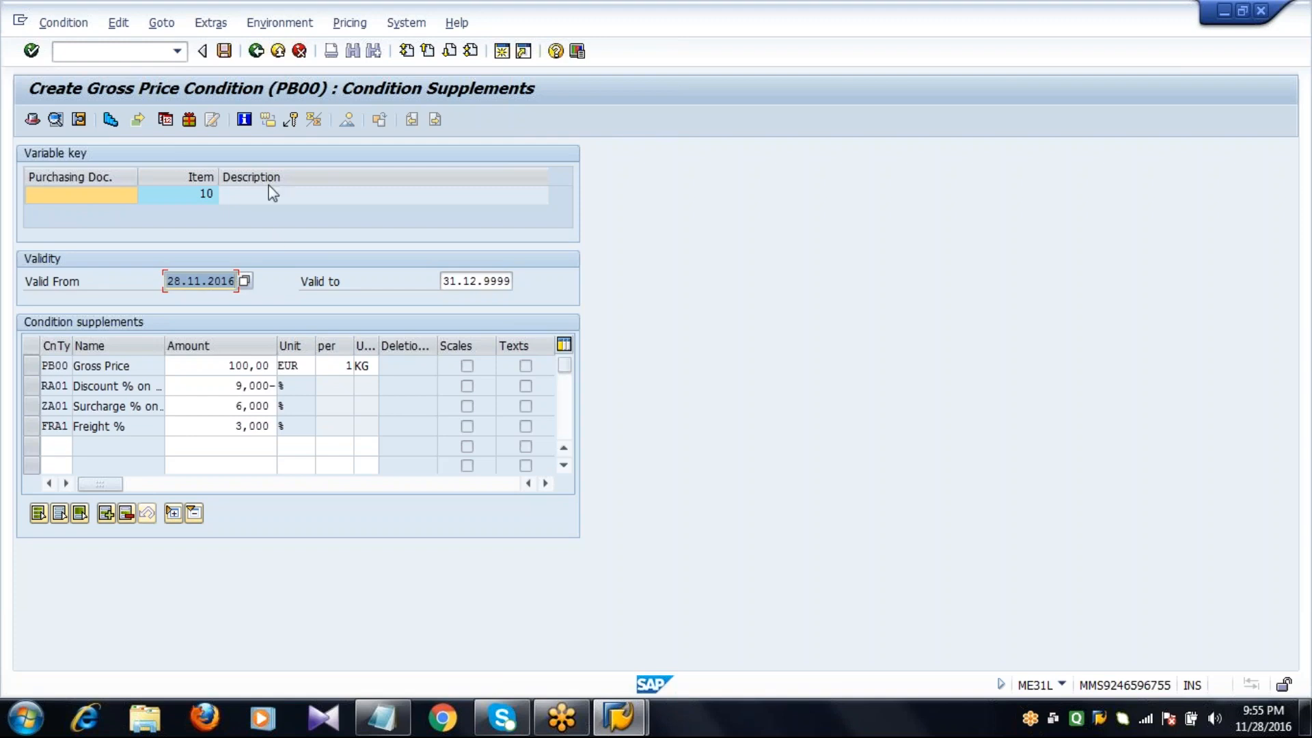
- Save the scheduling agreement, copy its number from the message details, and return to the SAP Easy Access screen
click(225, 51)
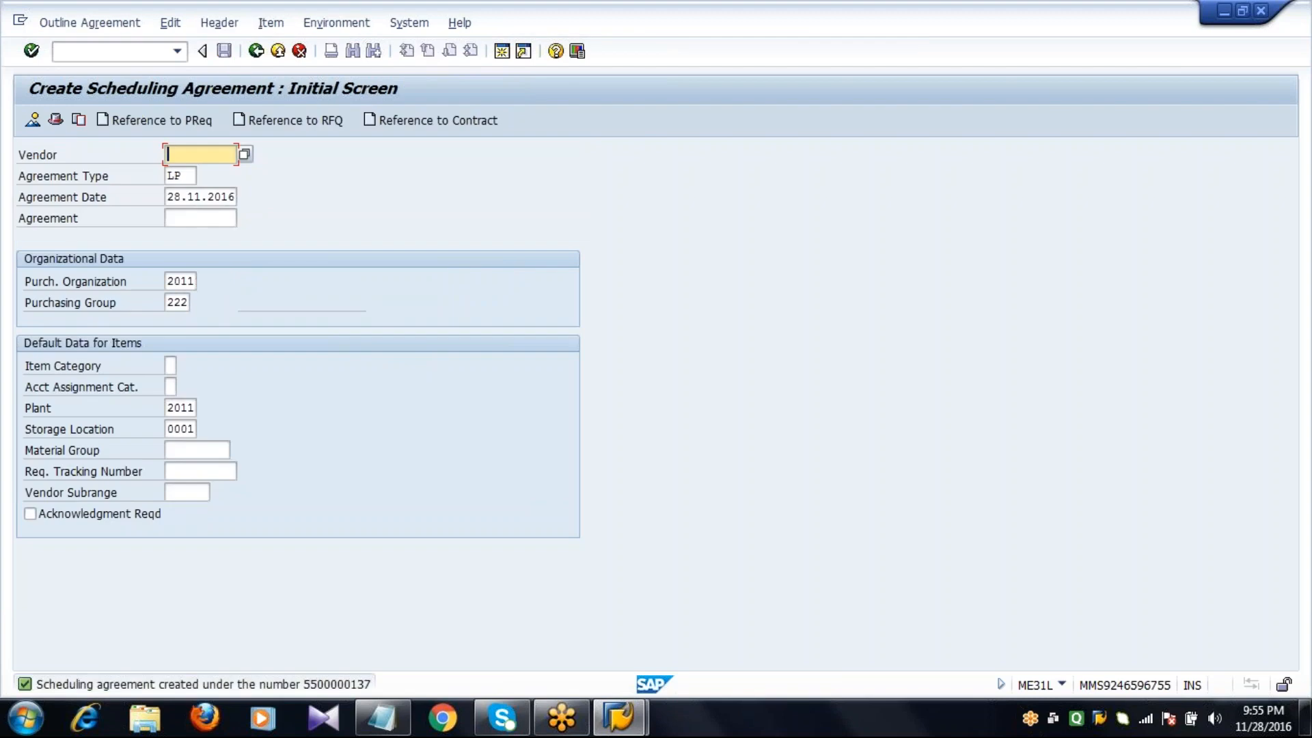
double_click(214, 684)
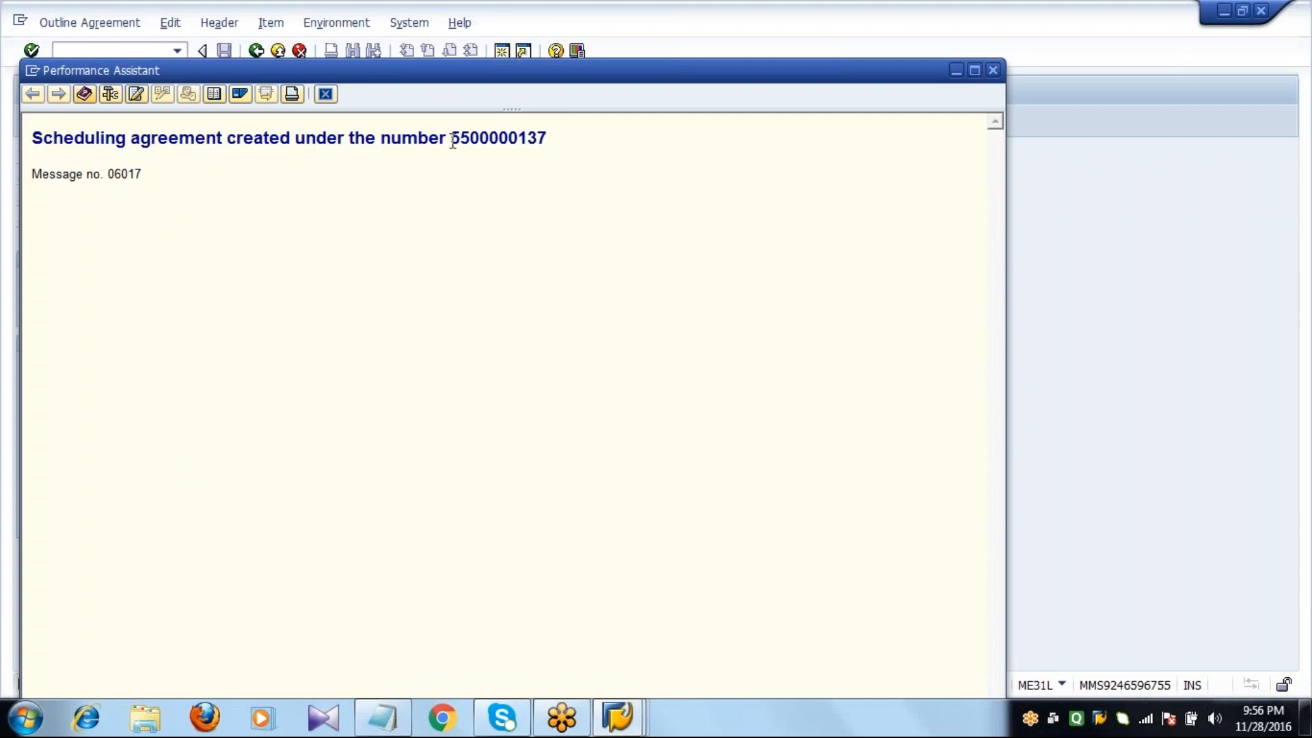
drag(453, 140, 563, 138)
key(ctrl+c)
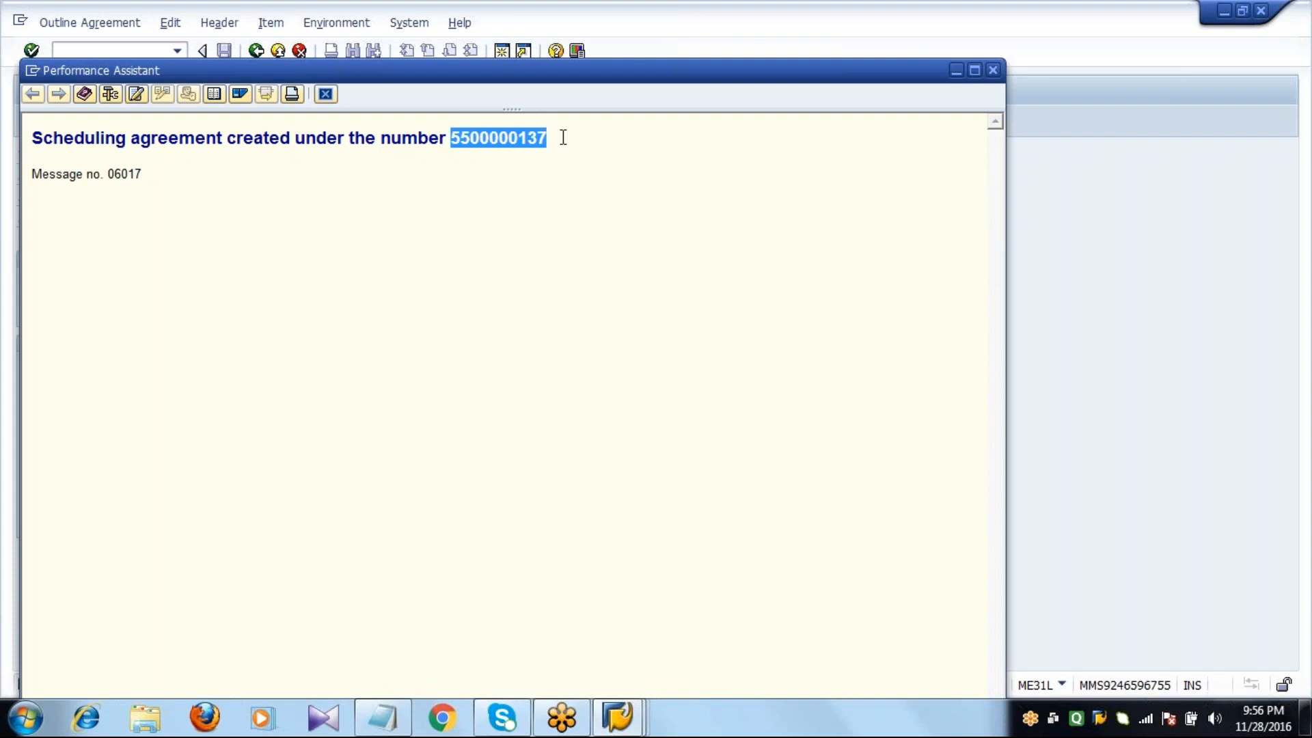
click(325, 94)
click(255, 51)
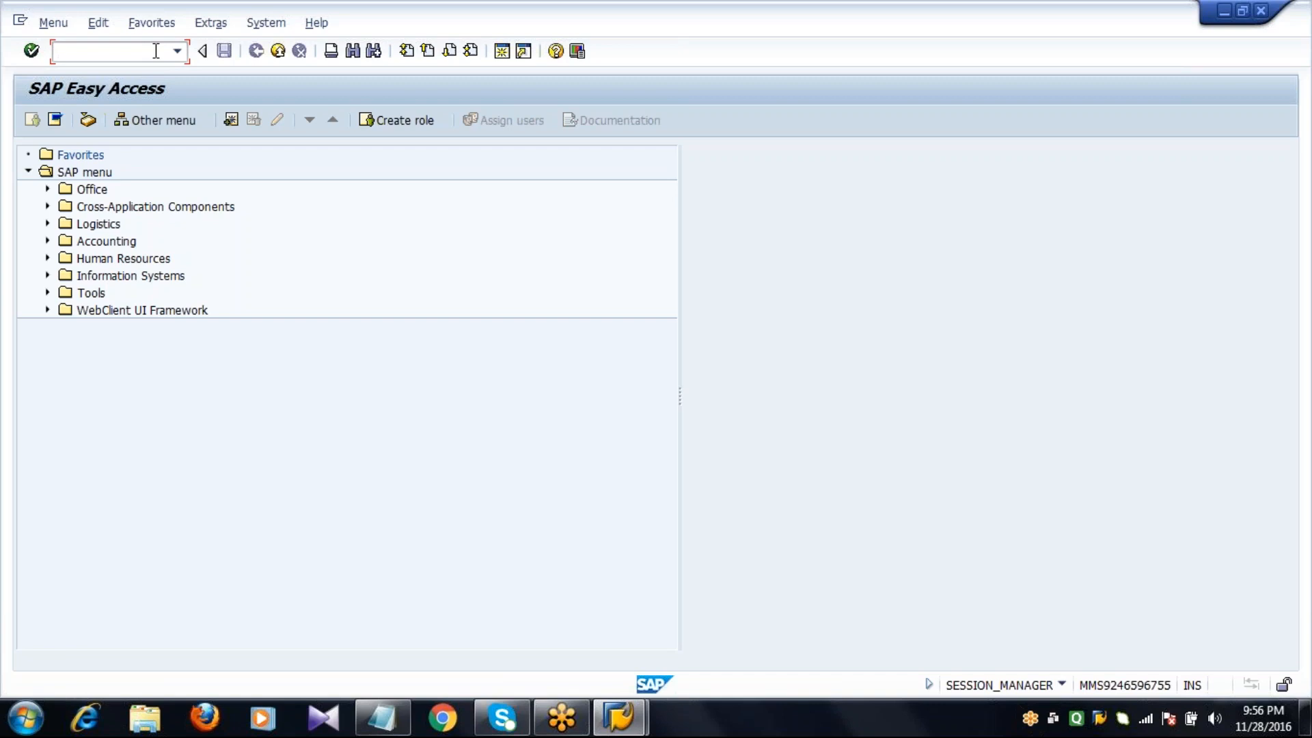
- Check the Notepad notes for the schedule line maintenance transaction, switch back to SAP and start ME38
click(381, 719)
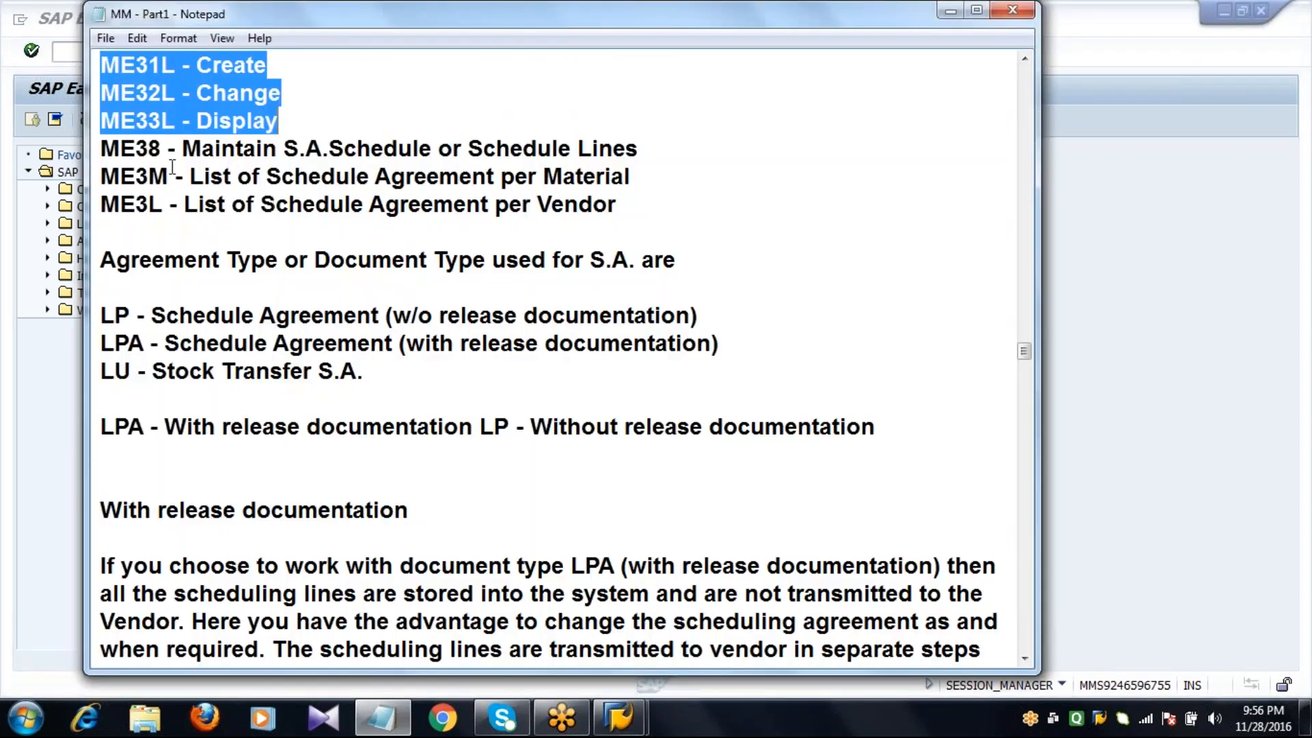
double_click(162, 148)
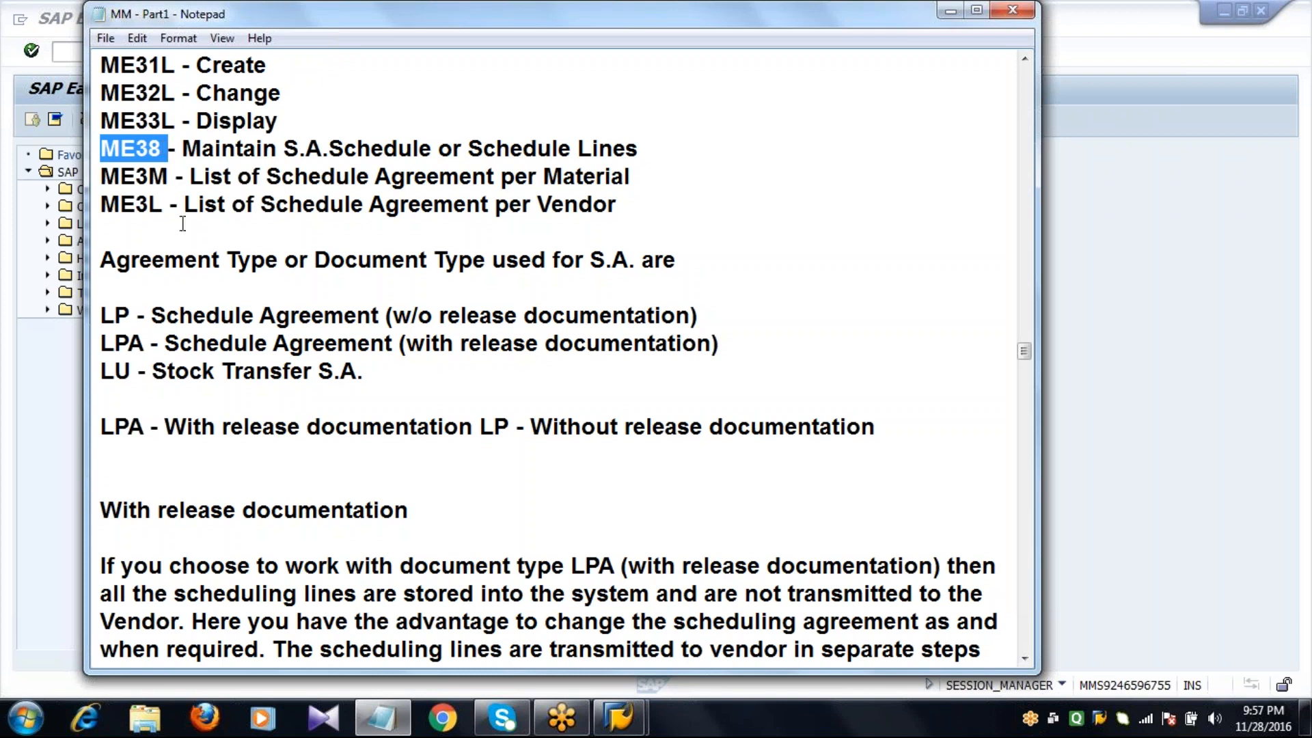
click(162, 125)
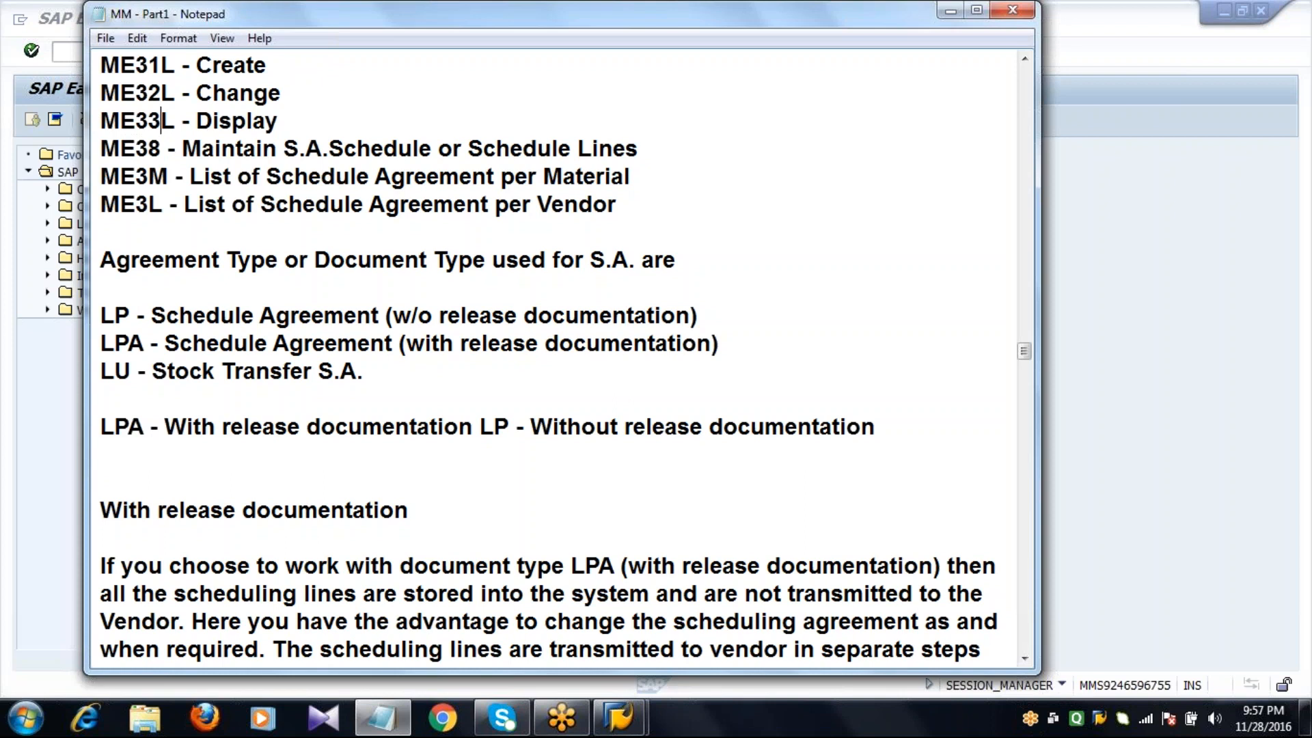
key(alt+Tab)
text(ME38)
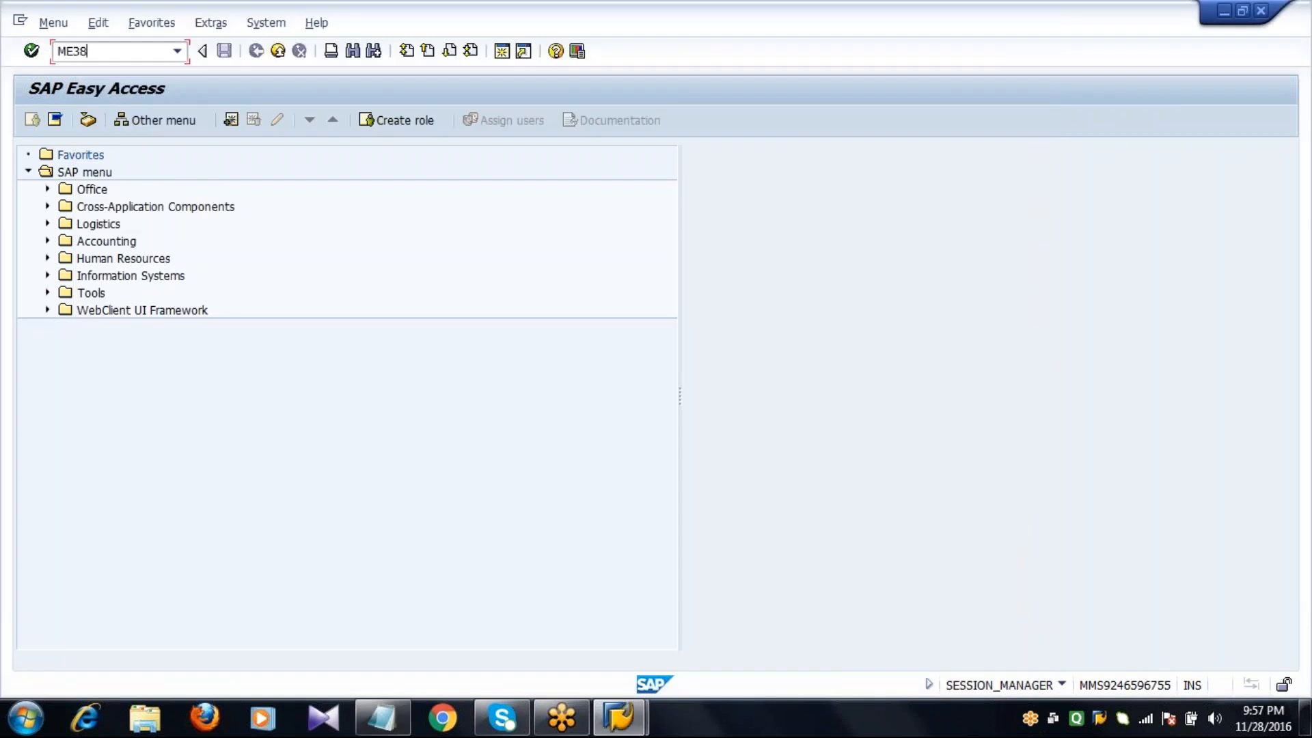
key(Return)
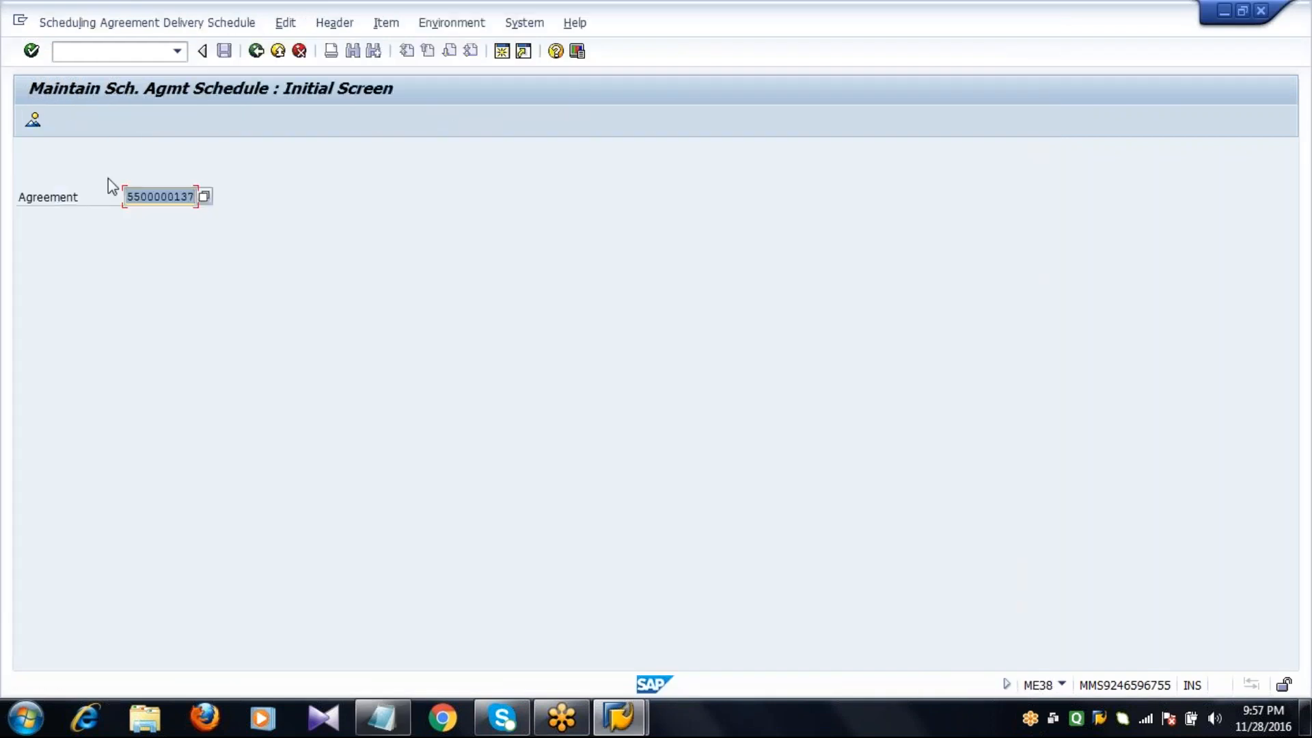
- Enter the copied agreement number and open the delivery schedule for item 10
key(ctrl+v)
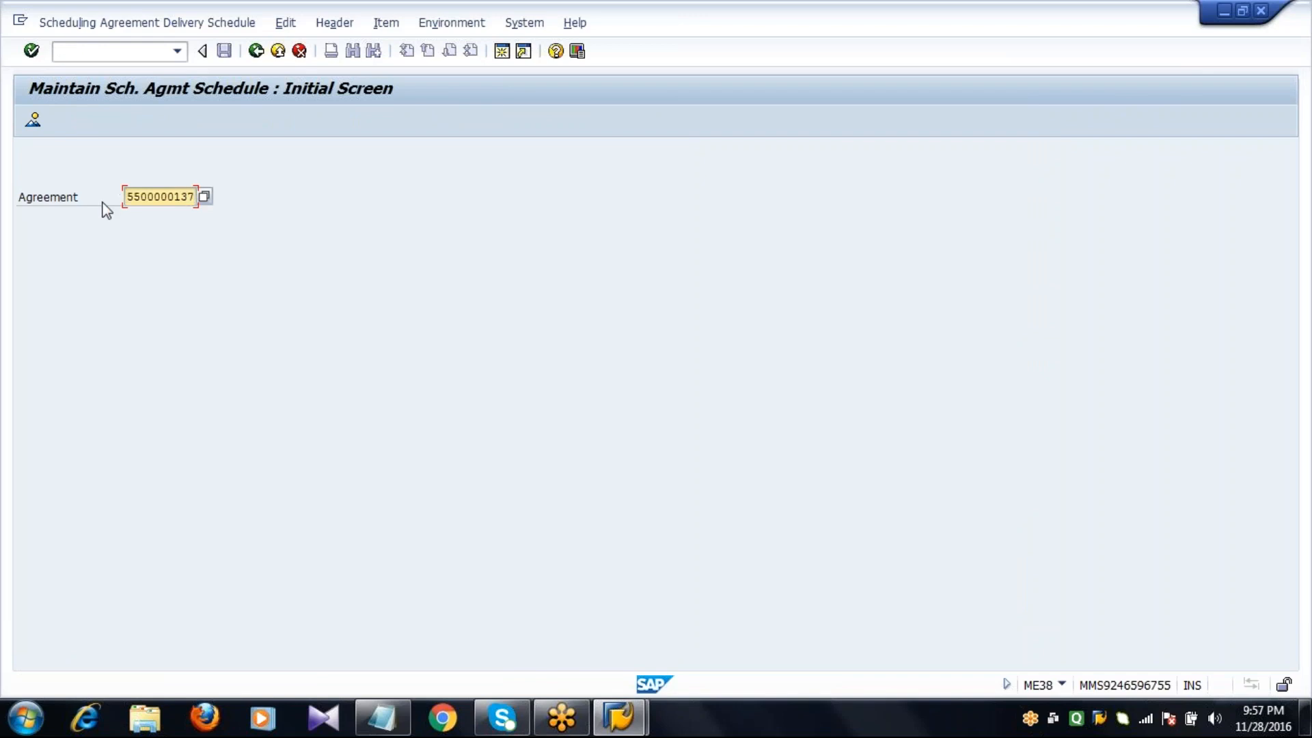
click(87, 194)
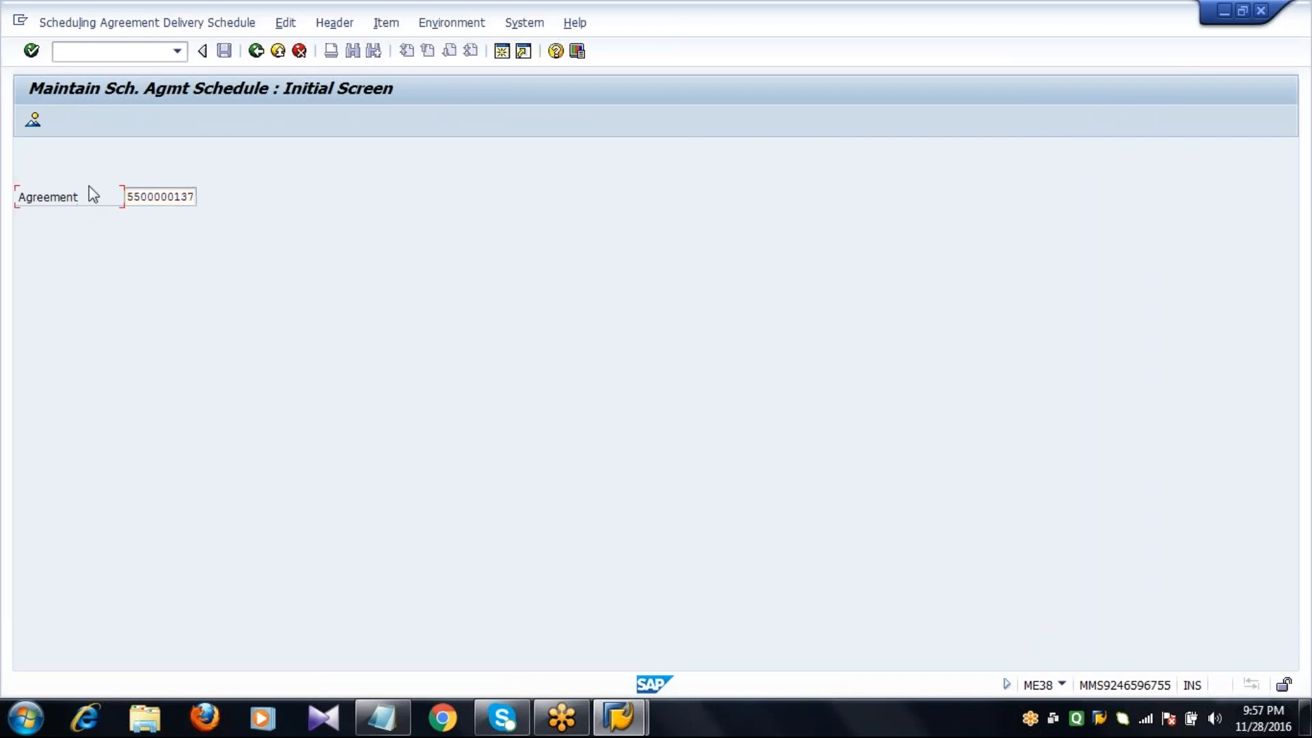
click(198, 198)
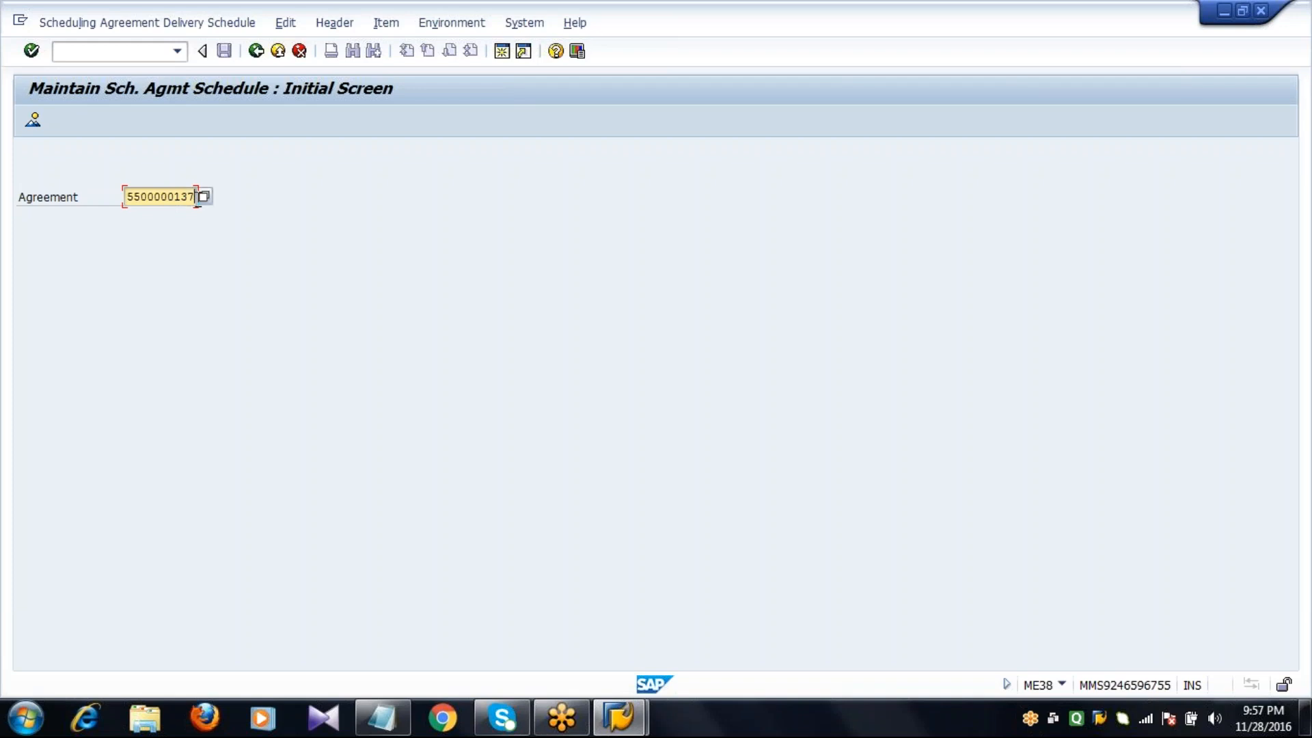
key(Return)
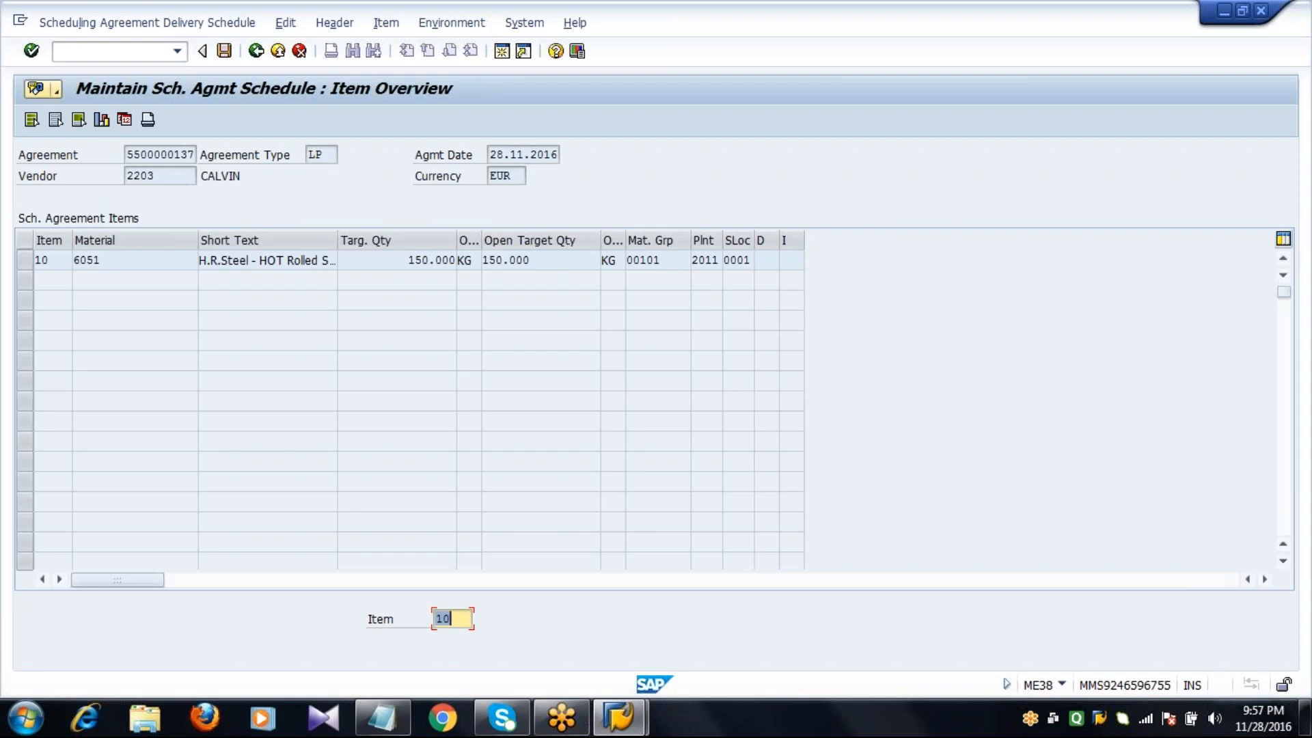
click(28, 261)
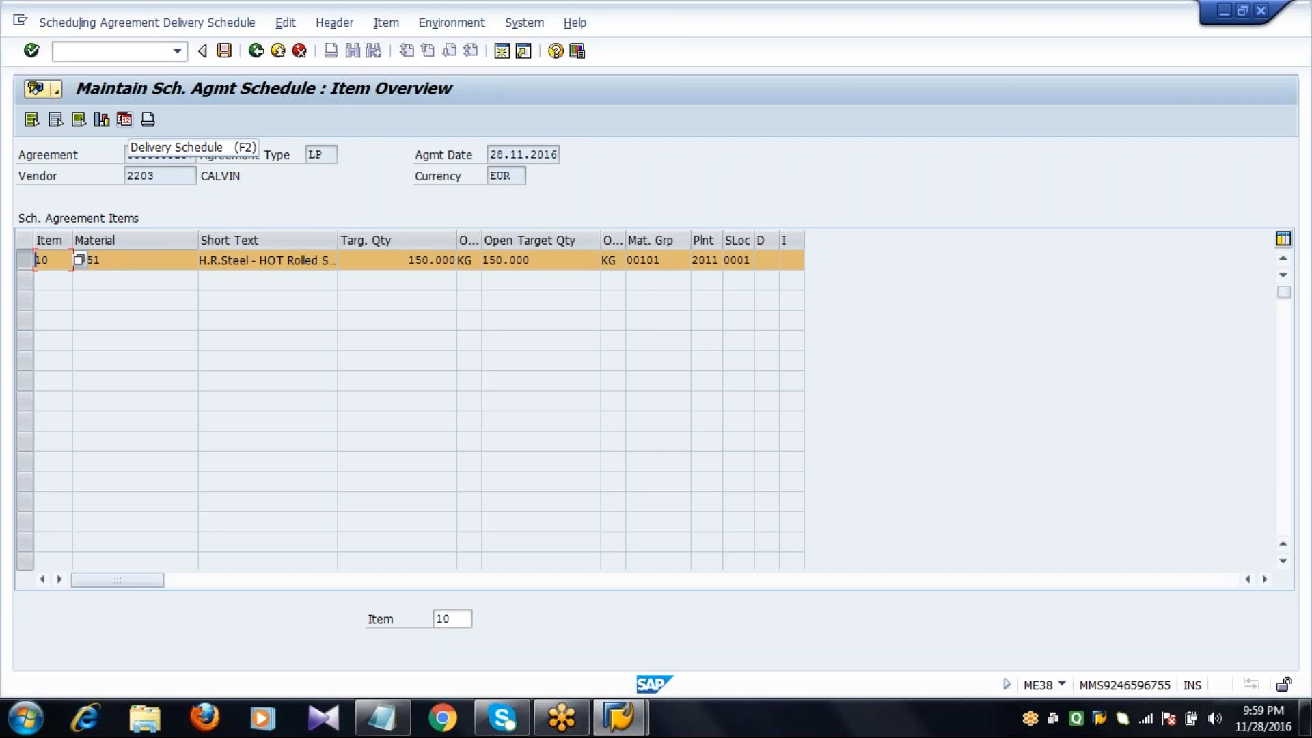
click(124, 120)
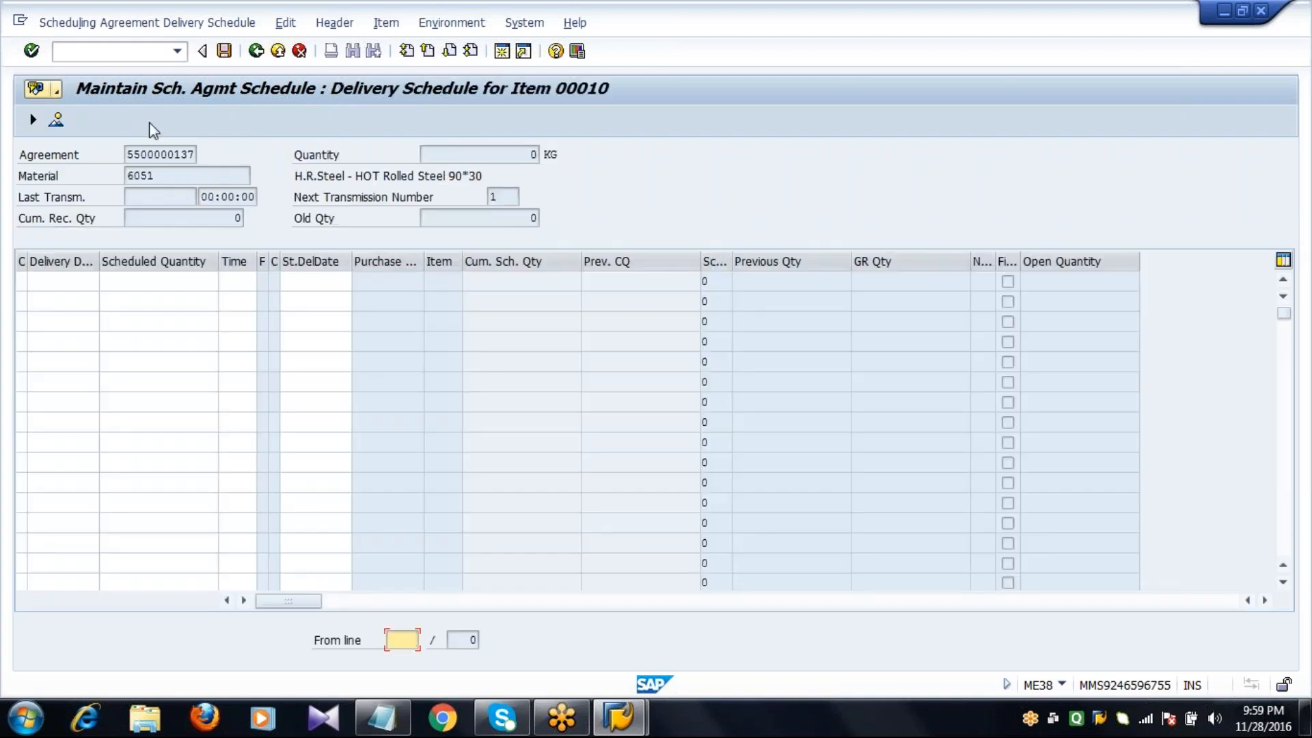
- Collapse the columns from Time through Item plus Prev. CQ, and widen the Schedule Line column in the delivery schedule
drag(257, 448, 220, 537)
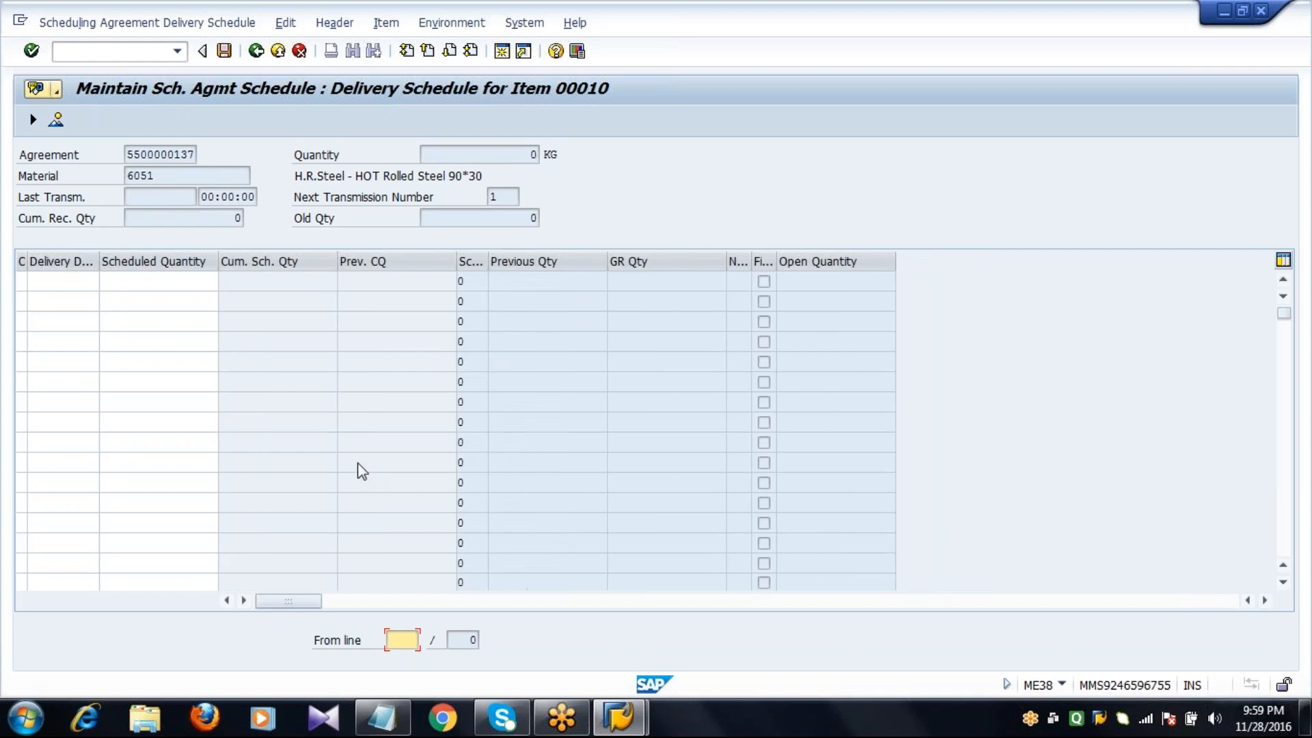
drag(455, 509, 278, 539)
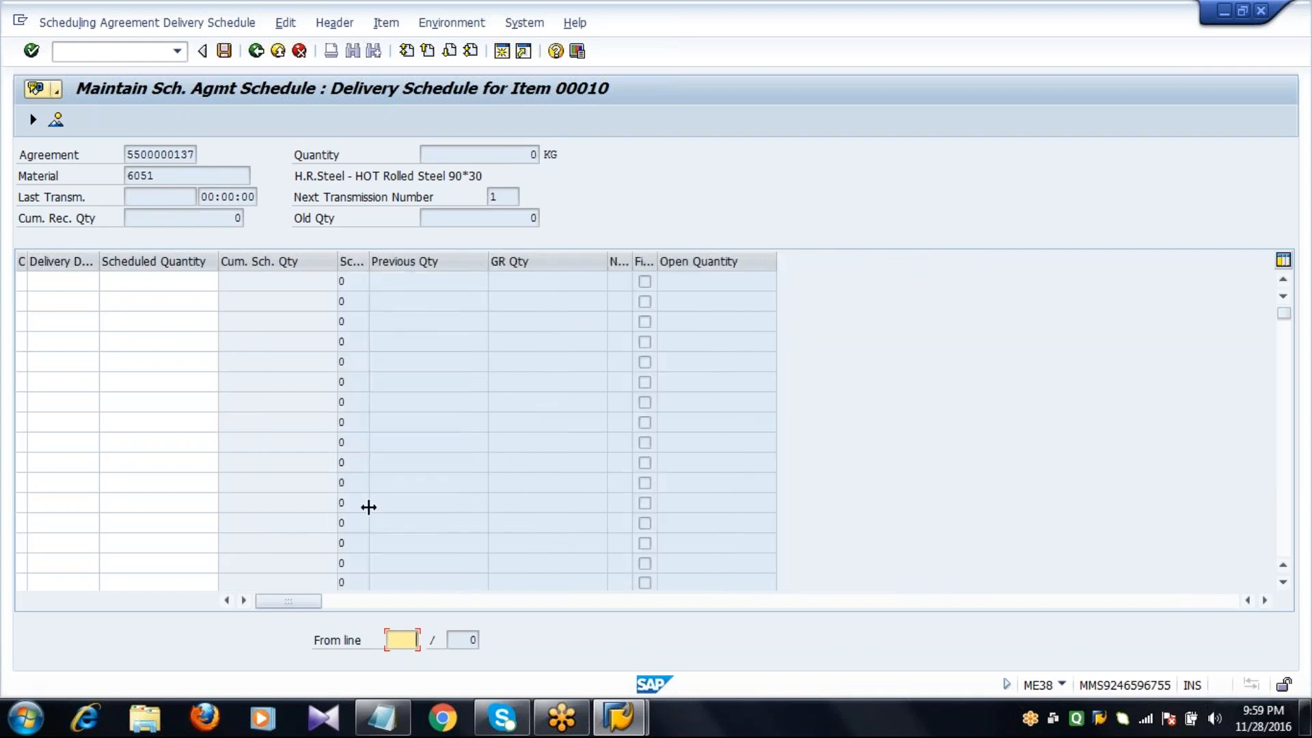
drag(369, 507, 443, 507)
- Enter the first schedule line with delivery date 28.11.2016 and a scheduled quantity of 10.000 KG
click(56, 281)
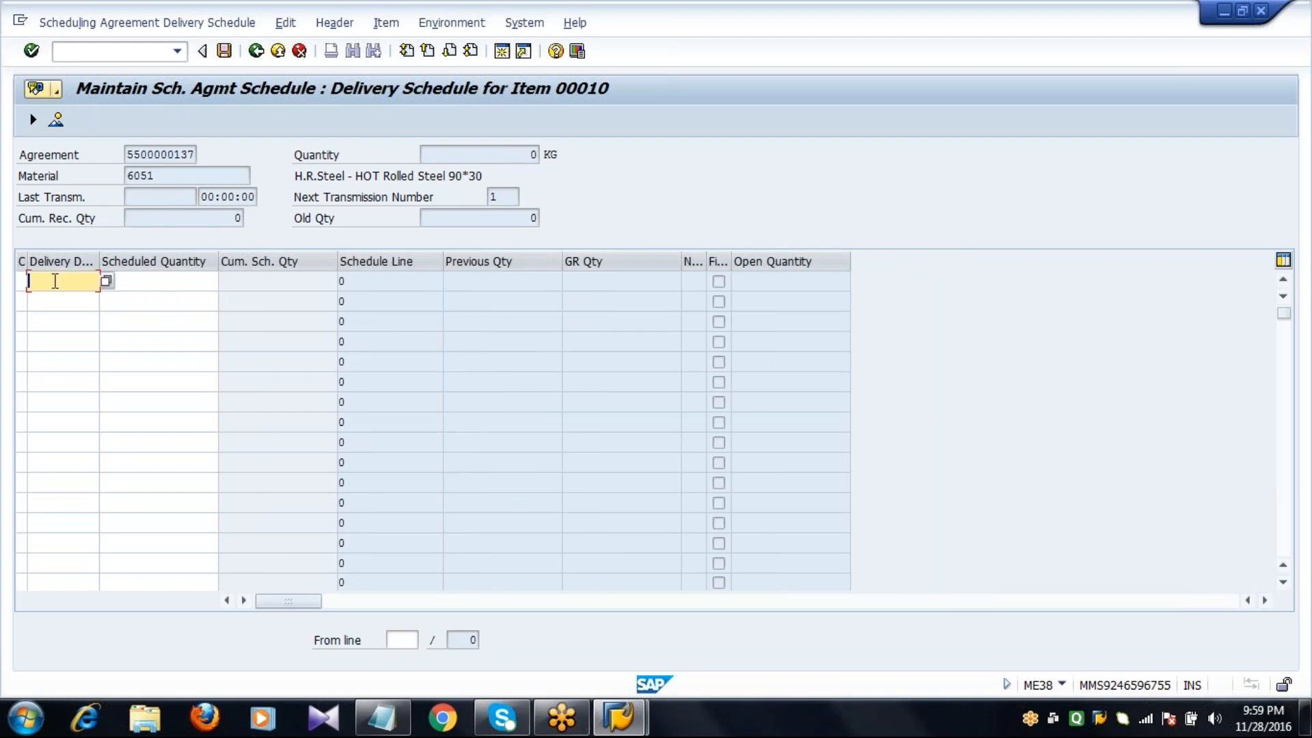
text(2)
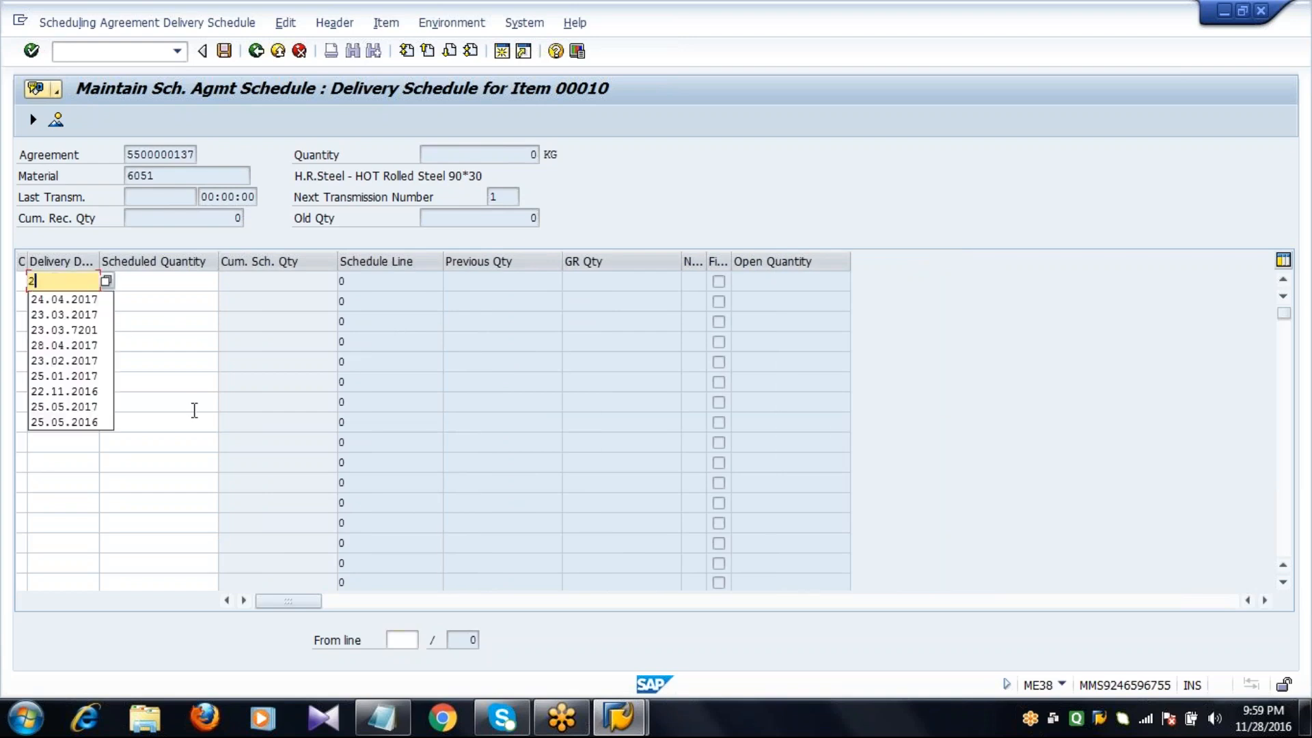
text(8.11.2016)
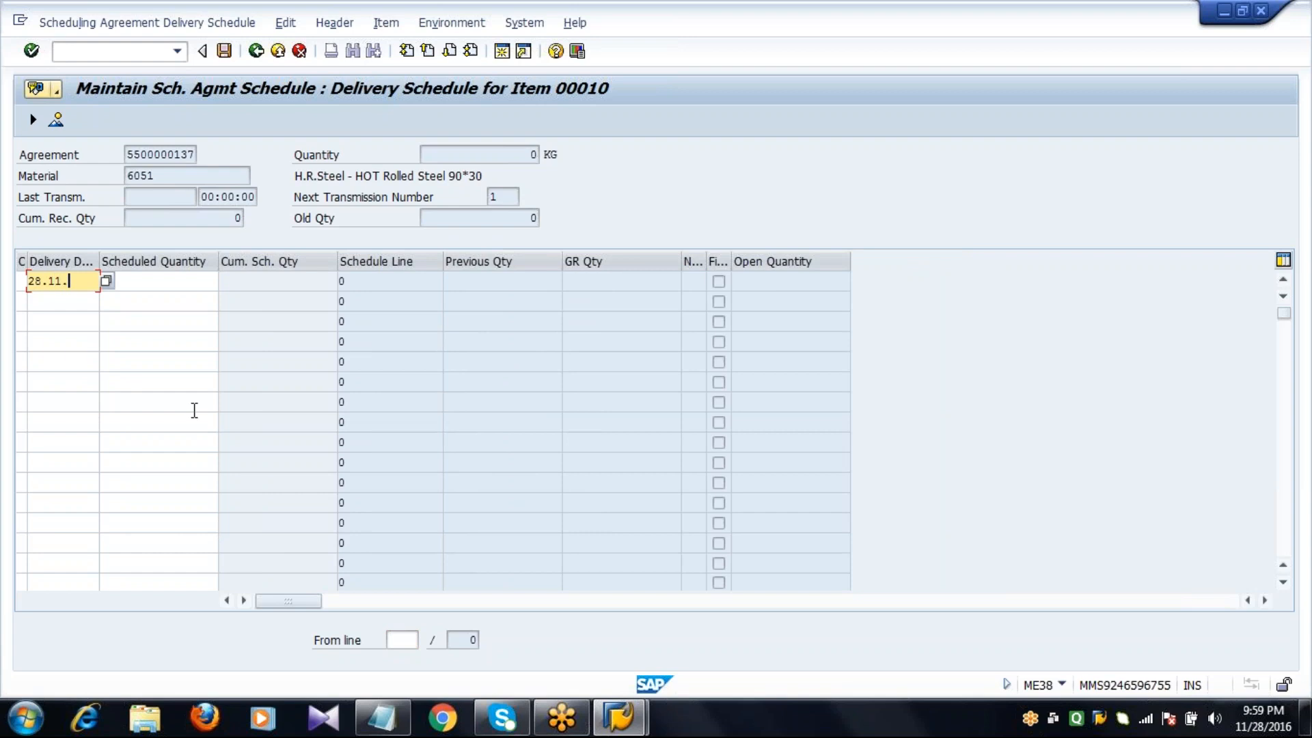
key(Tab)
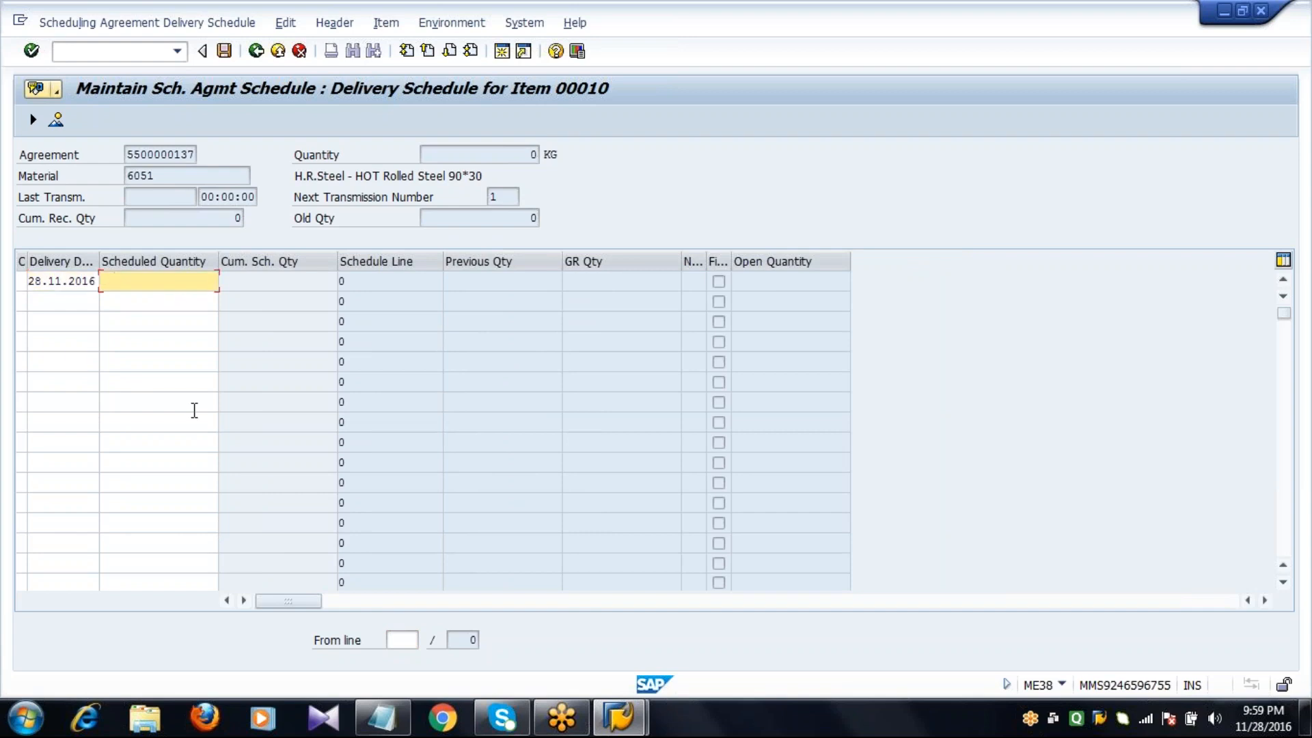
text(10000)
key(Return)
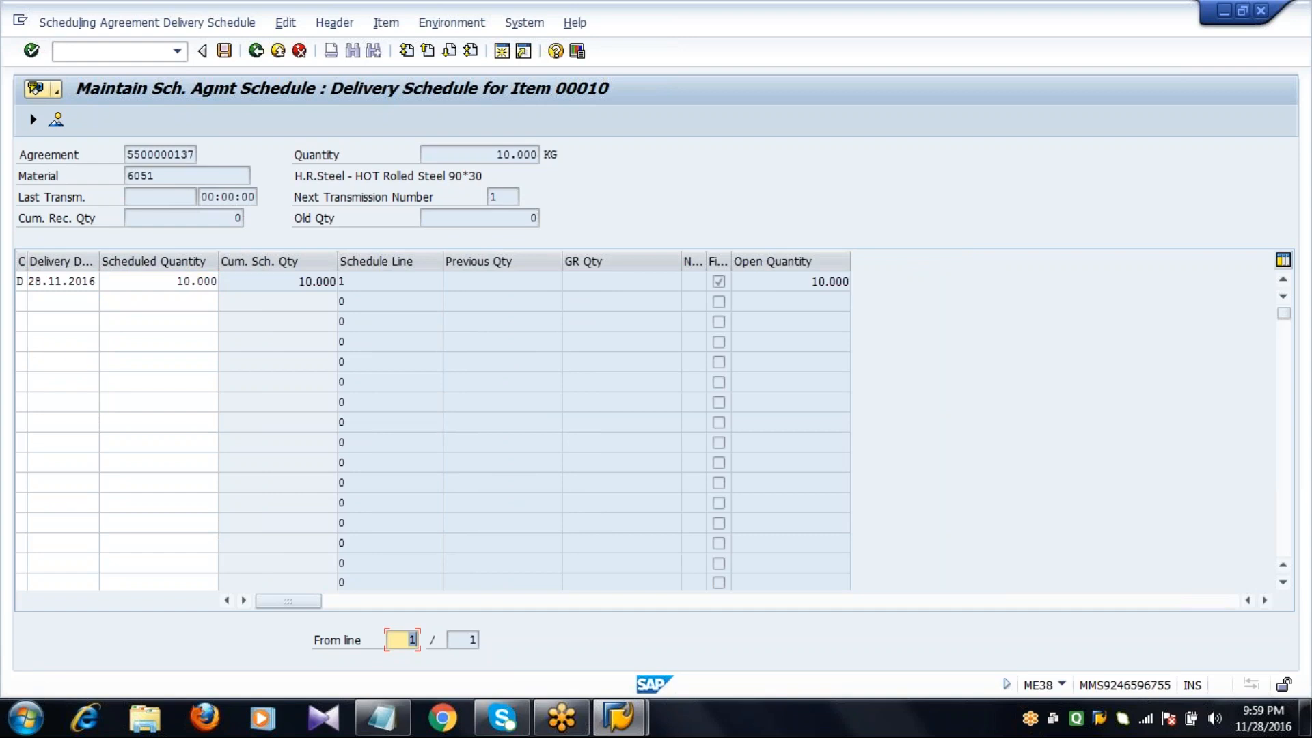
click(299, 280)
click(377, 277)
- Add a second schedule line with delivery date 30.12.2016 and a scheduled quantity of 15.000 KG
click(56, 302)
text(30)
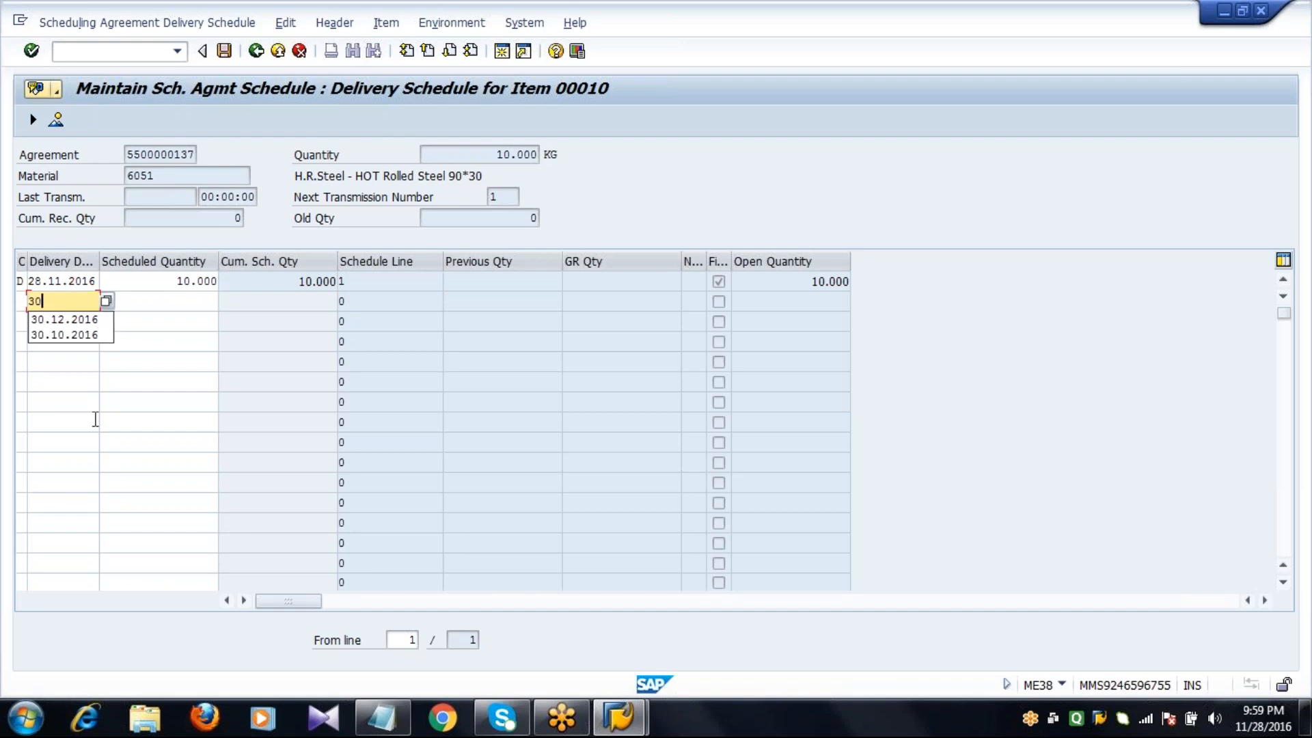
text(.12.2016)
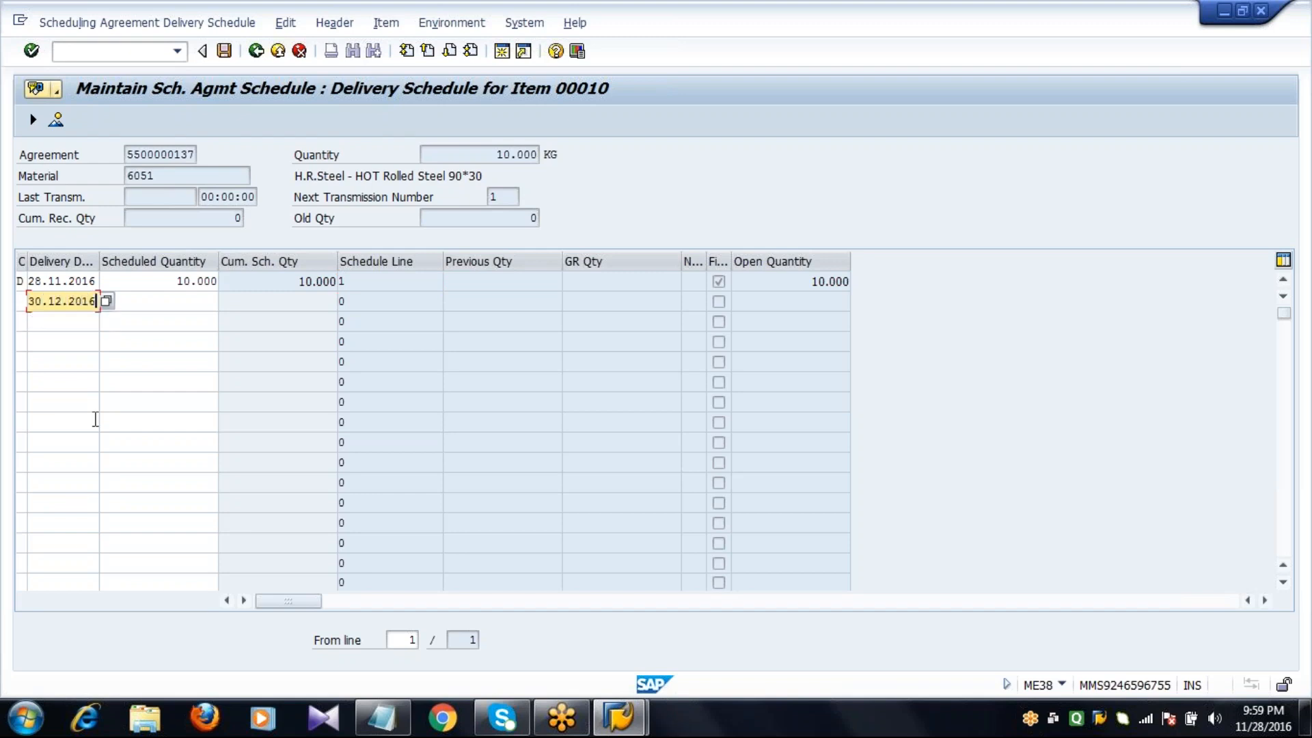
key(Tab)
text(15000)
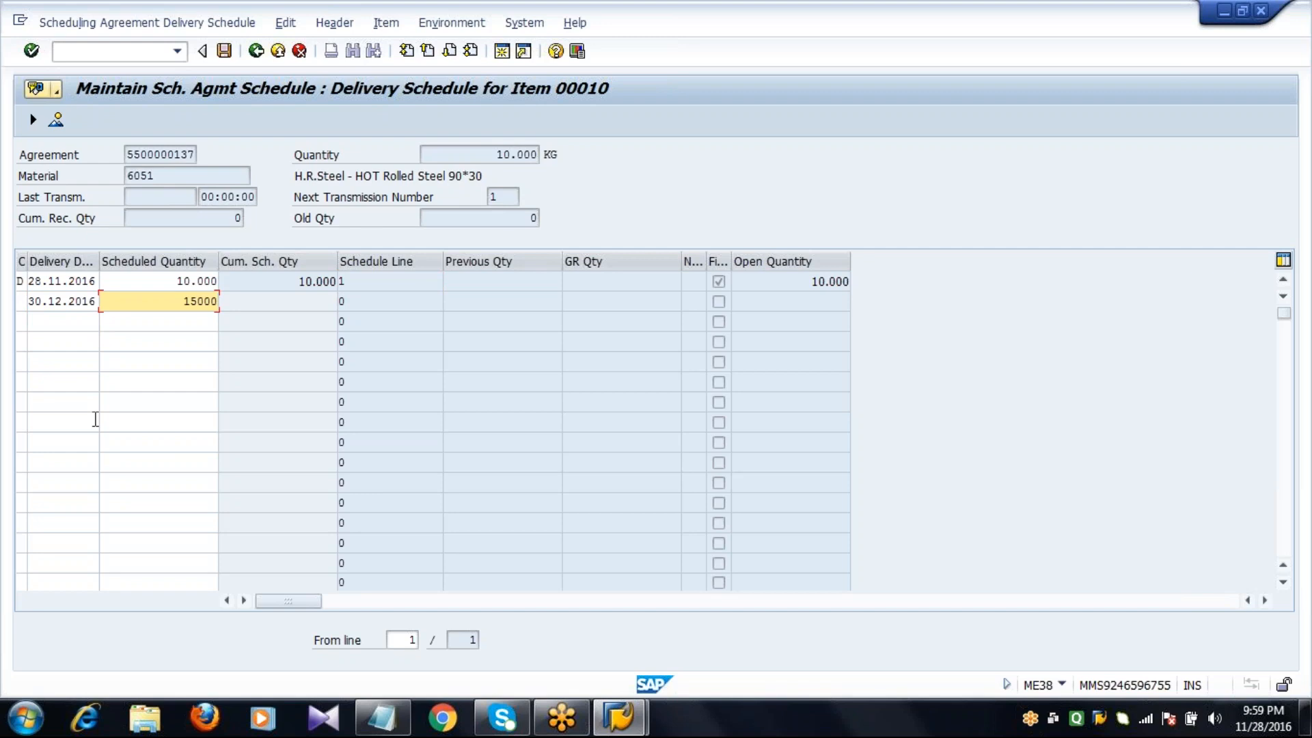
key(Return)
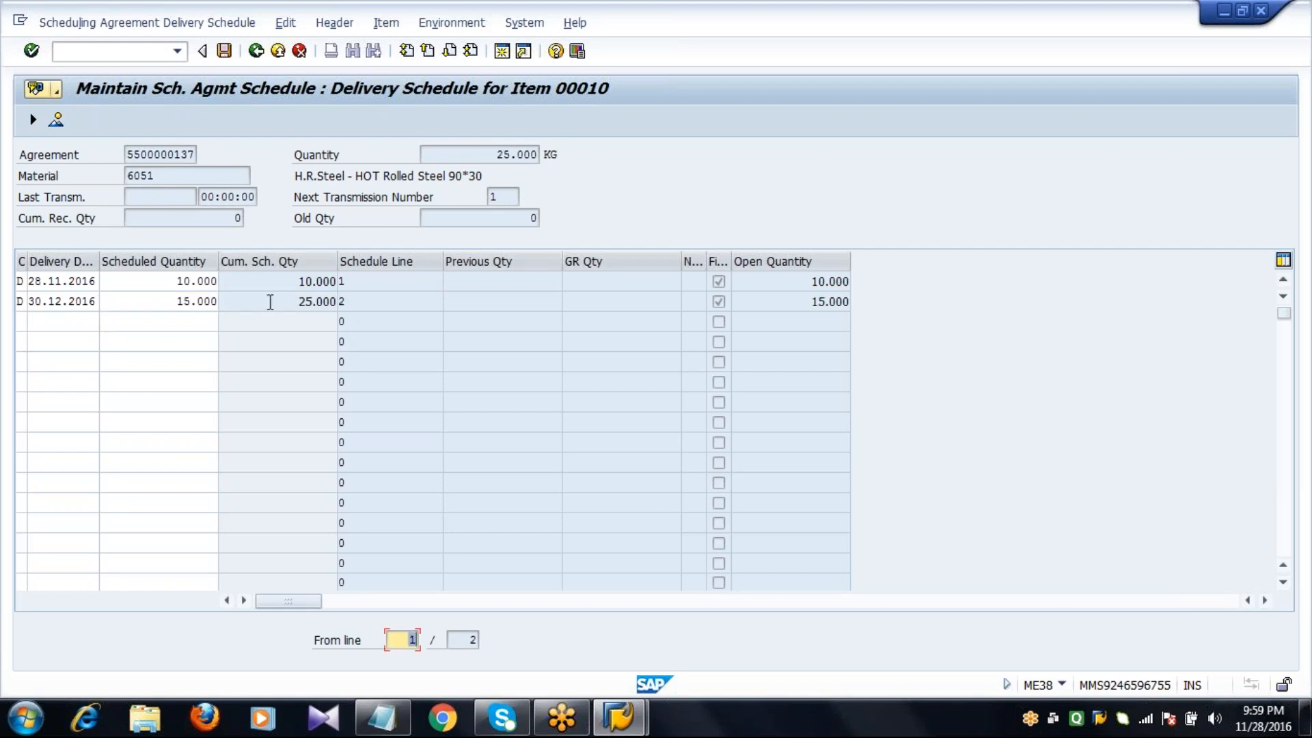
click(275, 301)
click(363, 301)
- Add a third schedule line with delivery date 22.01.2017 and a scheduled quantity of 15.000 KG
click(71, 322)
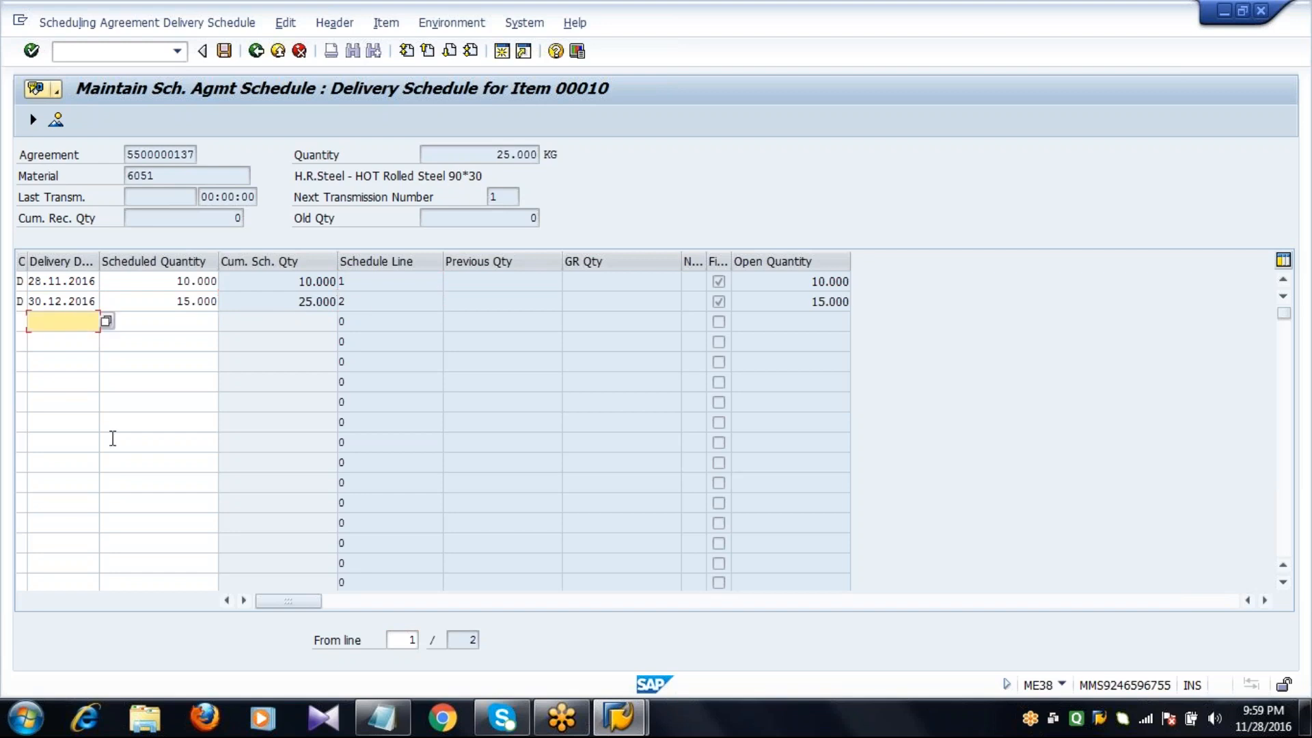
text(22.01.2017)
key(Tab)
text(15)
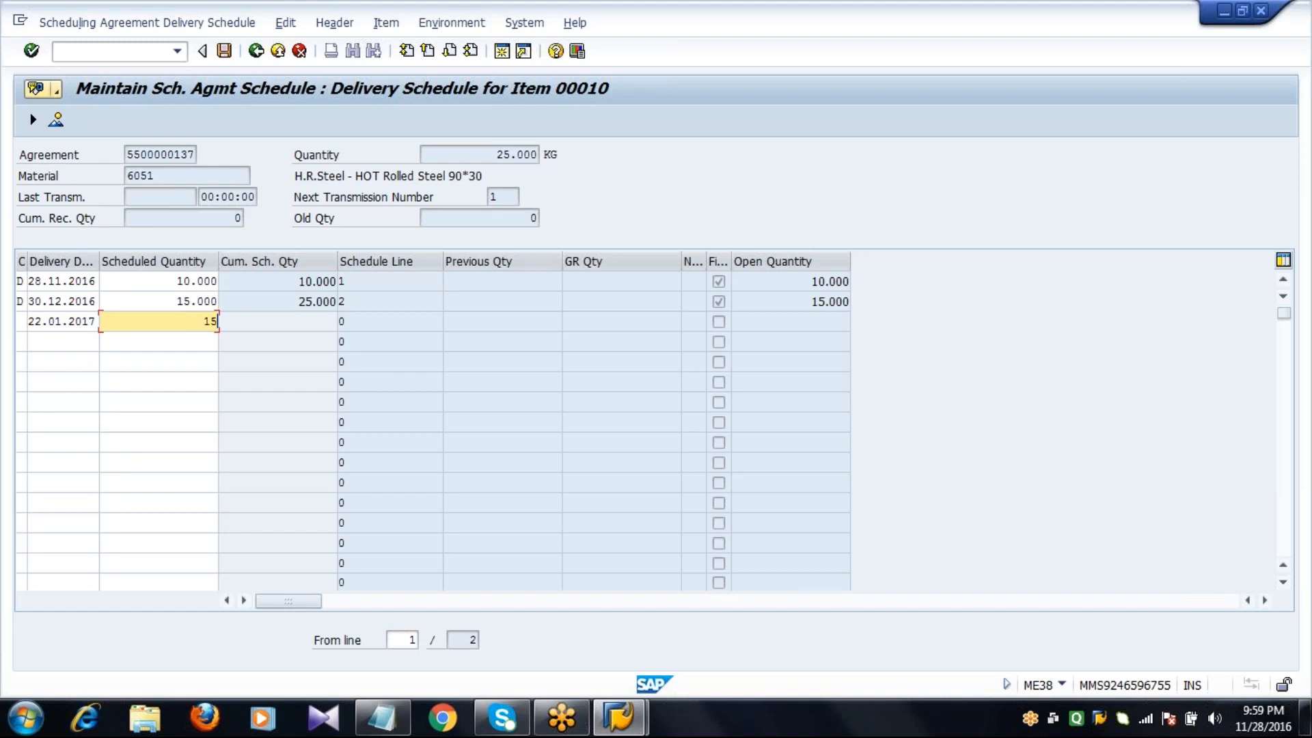
text(.000)
key(Return)
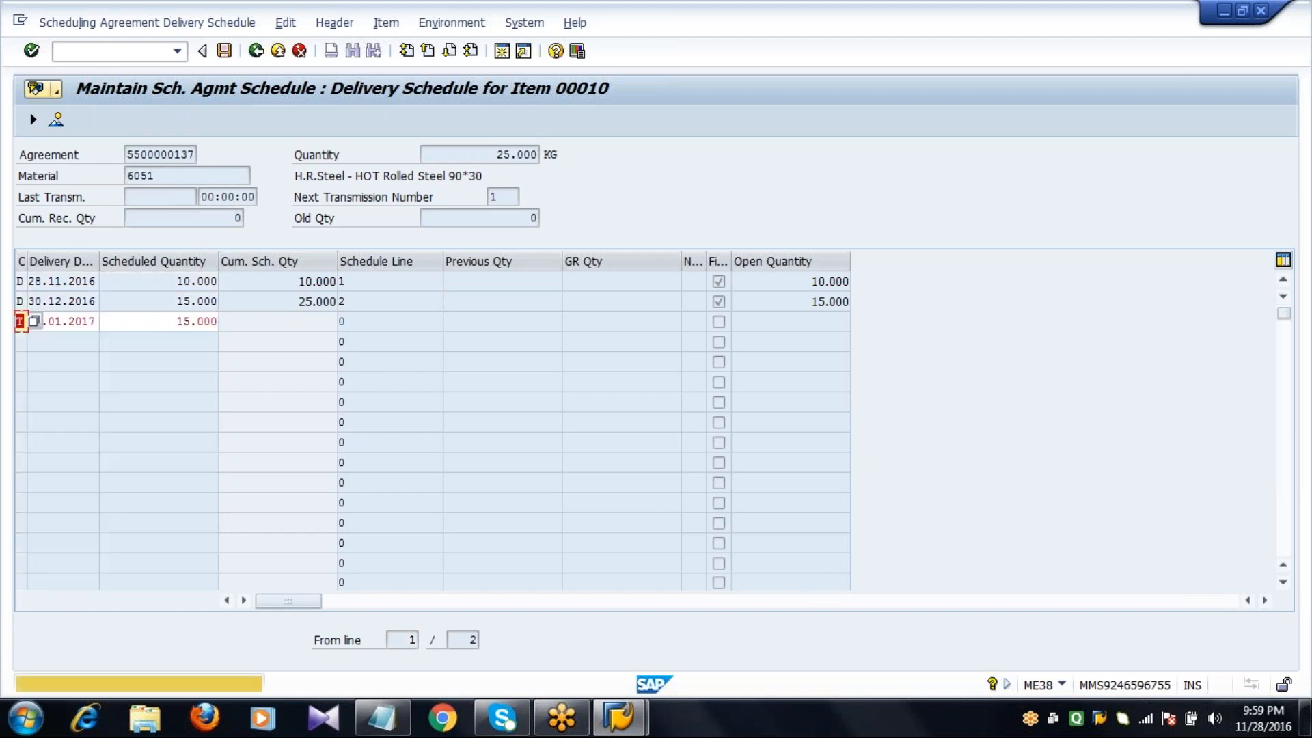
key(Return)
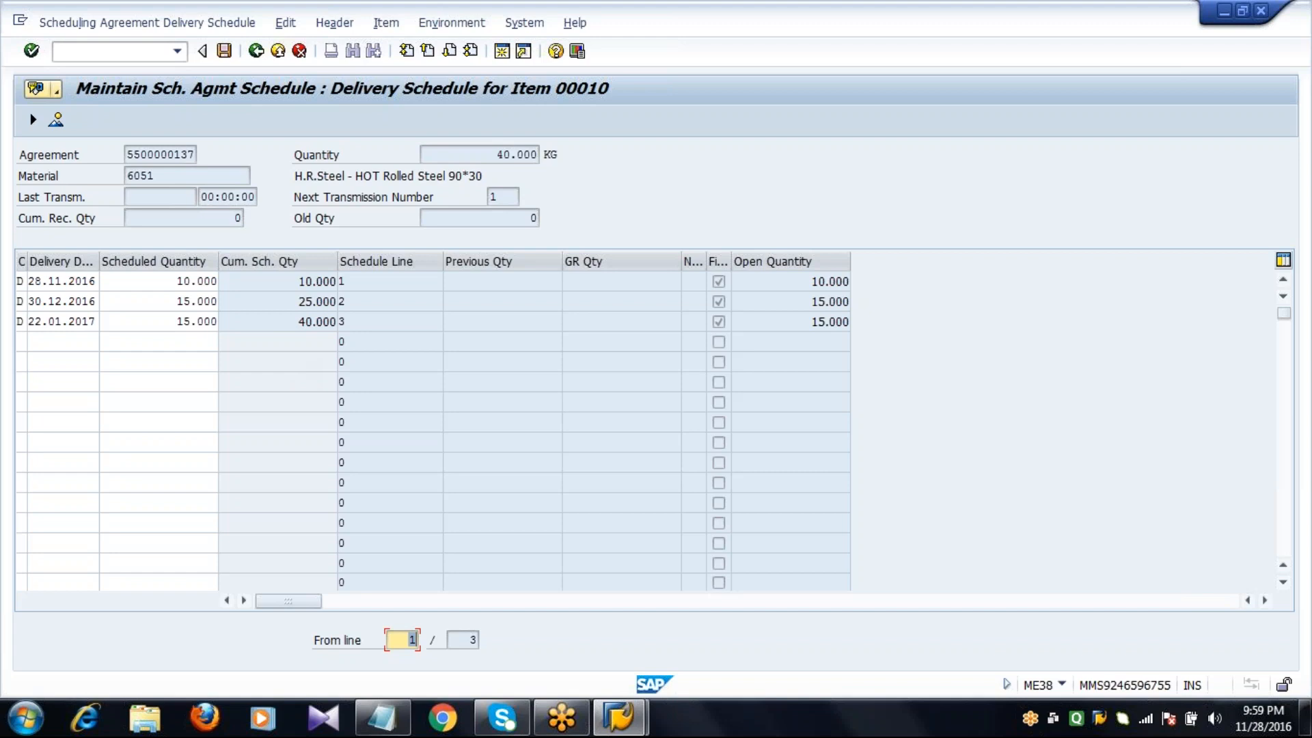
click(189, 320)
click(290, 321)
click(385, 316)
- Add a fourth schedule line with delivery date 02.02.2017 and a scheduled quantity of 10.000 KG
click(49, 344)
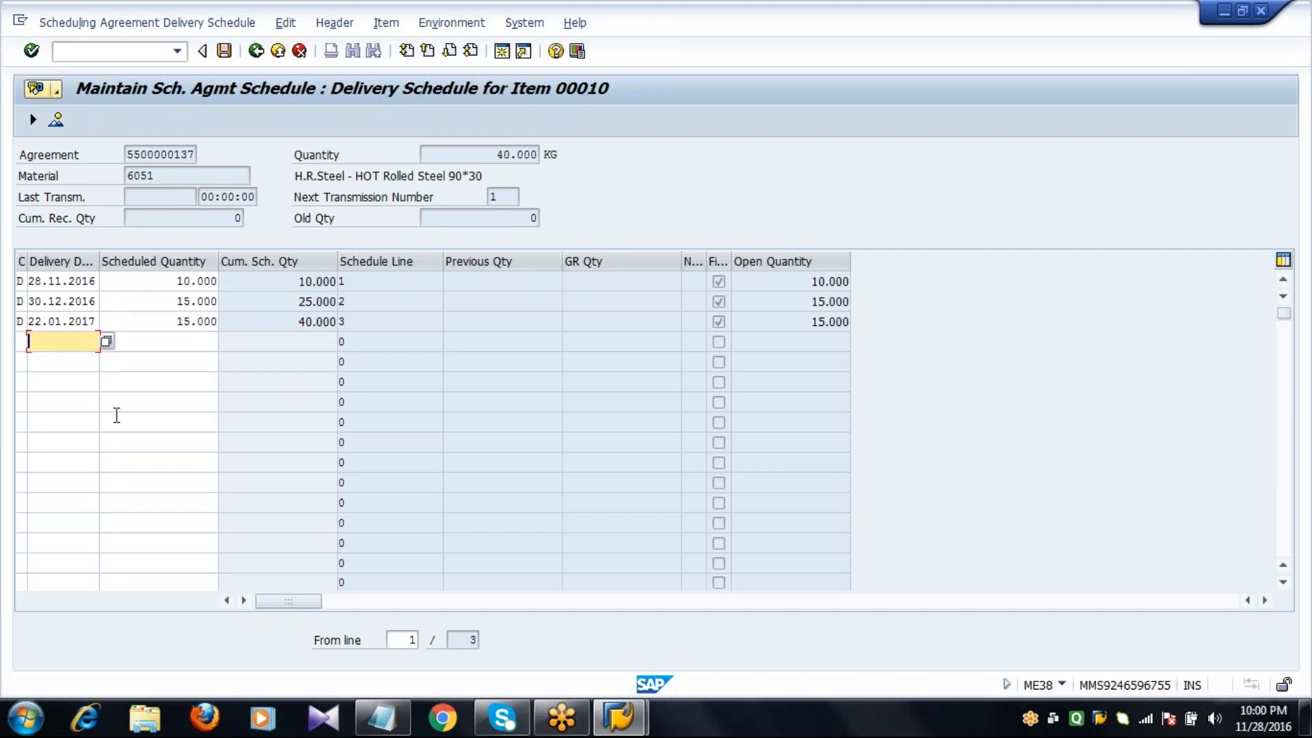
text(02.02.2017)
key(Tab)
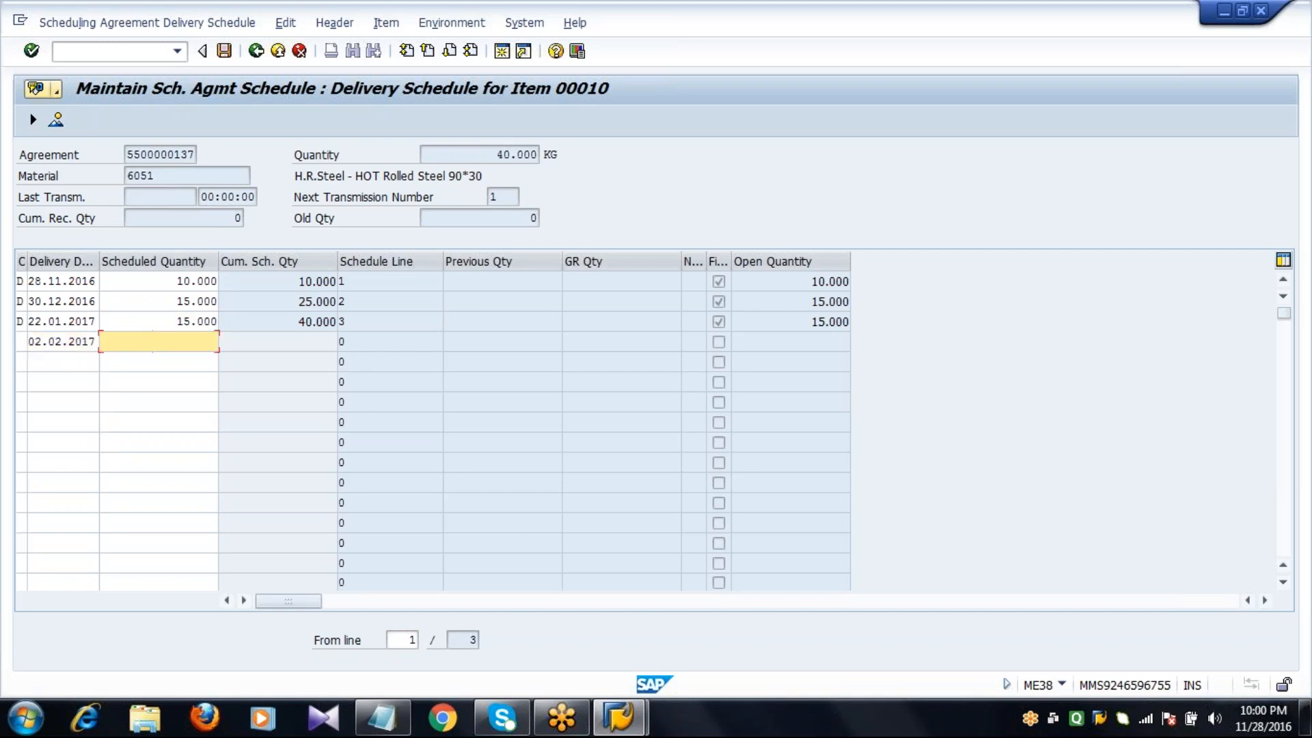
text(10.000)
key(Return)
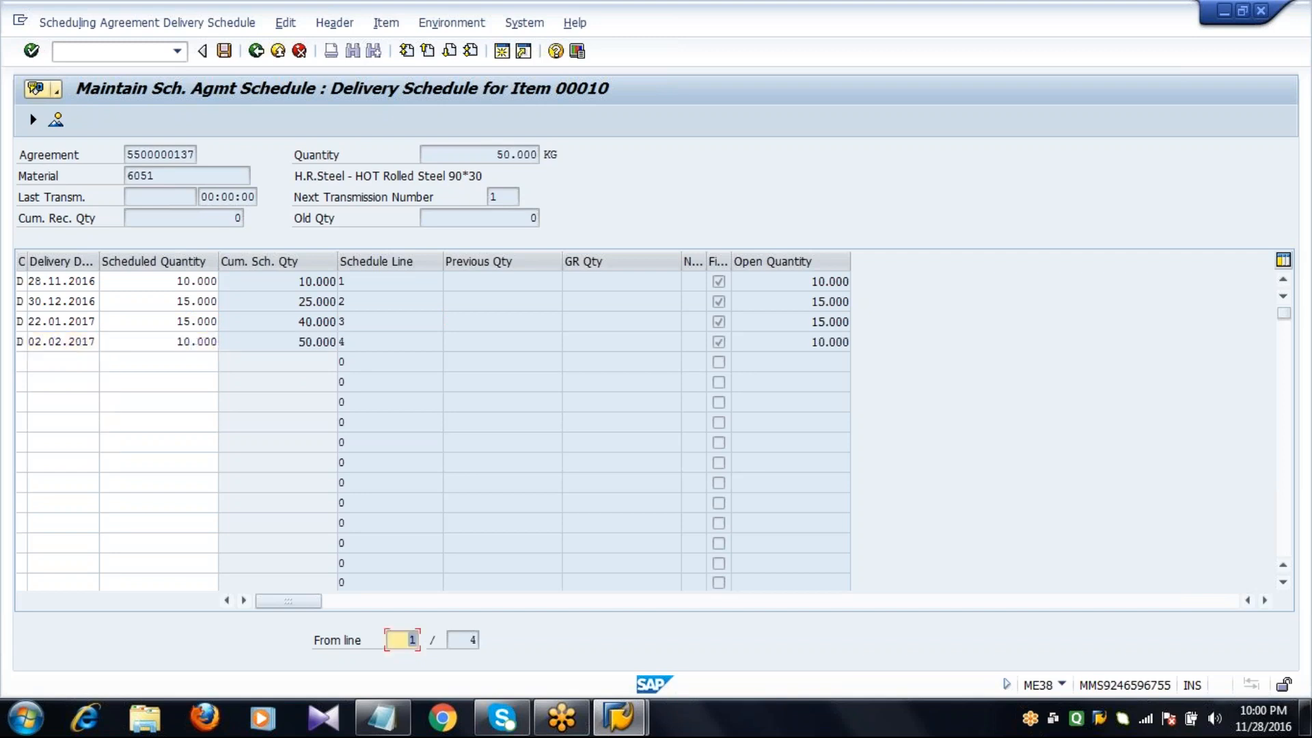
- Add a fifth schedule line with delivery date 23.03.2017 and a scheduled quantity of 15.000 KG
click(53, 361)
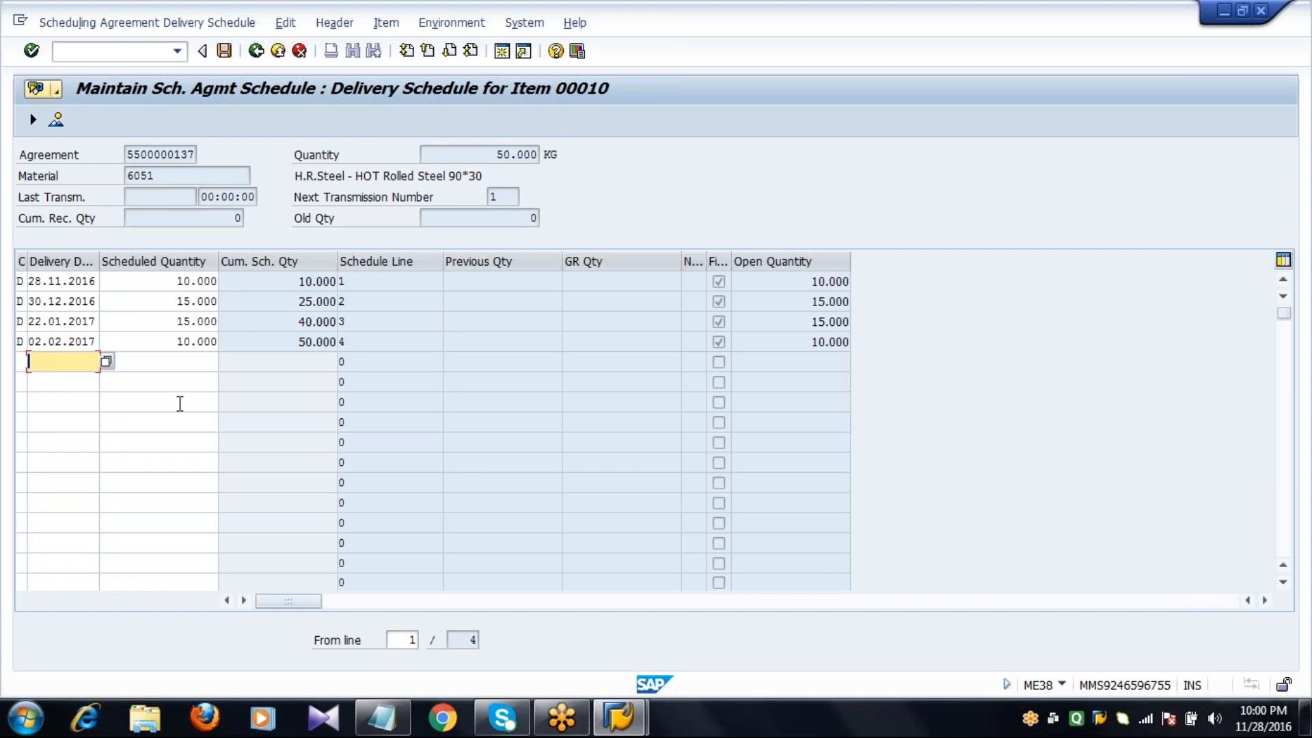
text(23.03.)
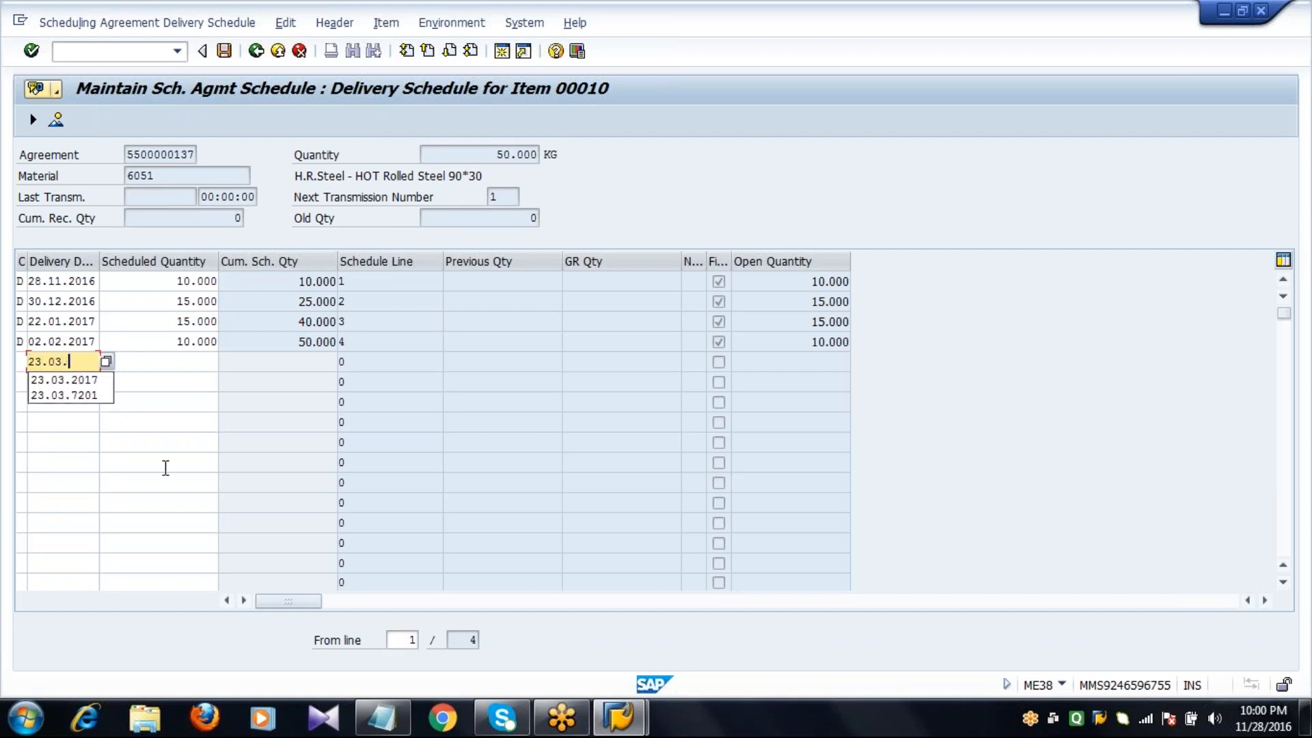
text(2017)
key(Tab)
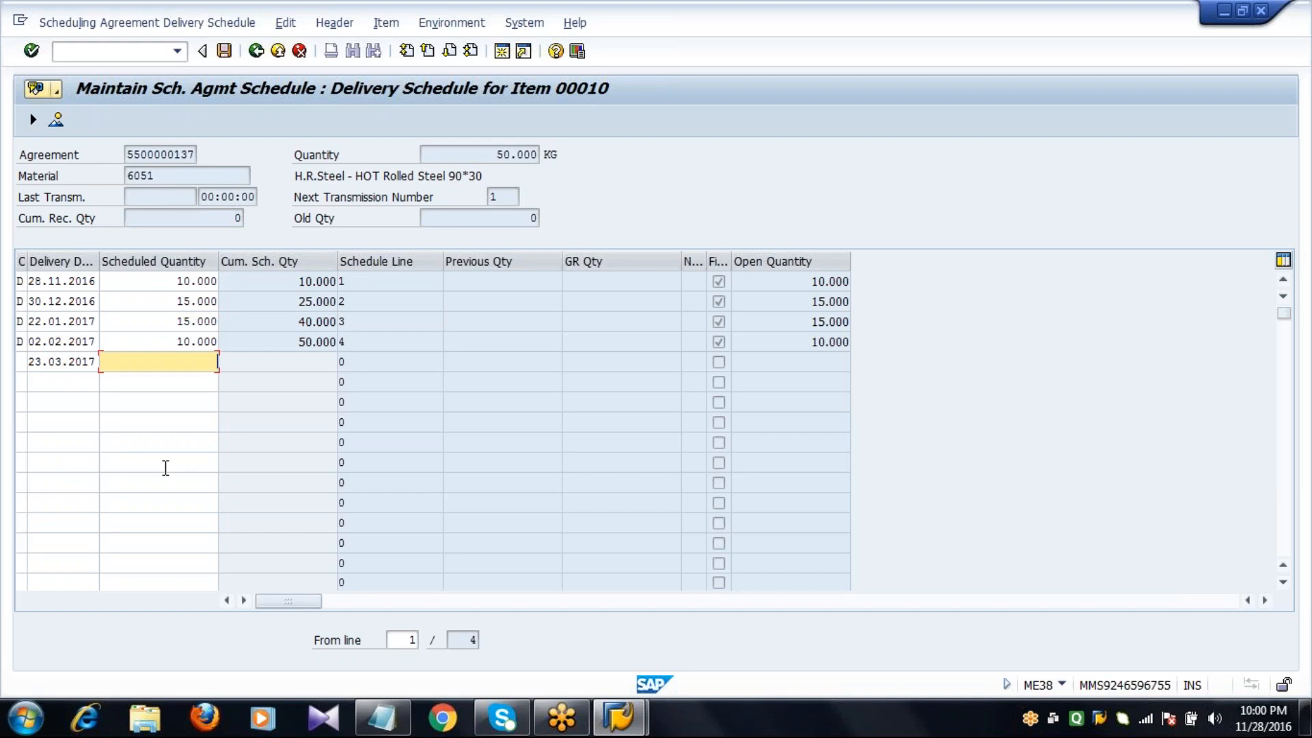
text(15000)
key(Return)
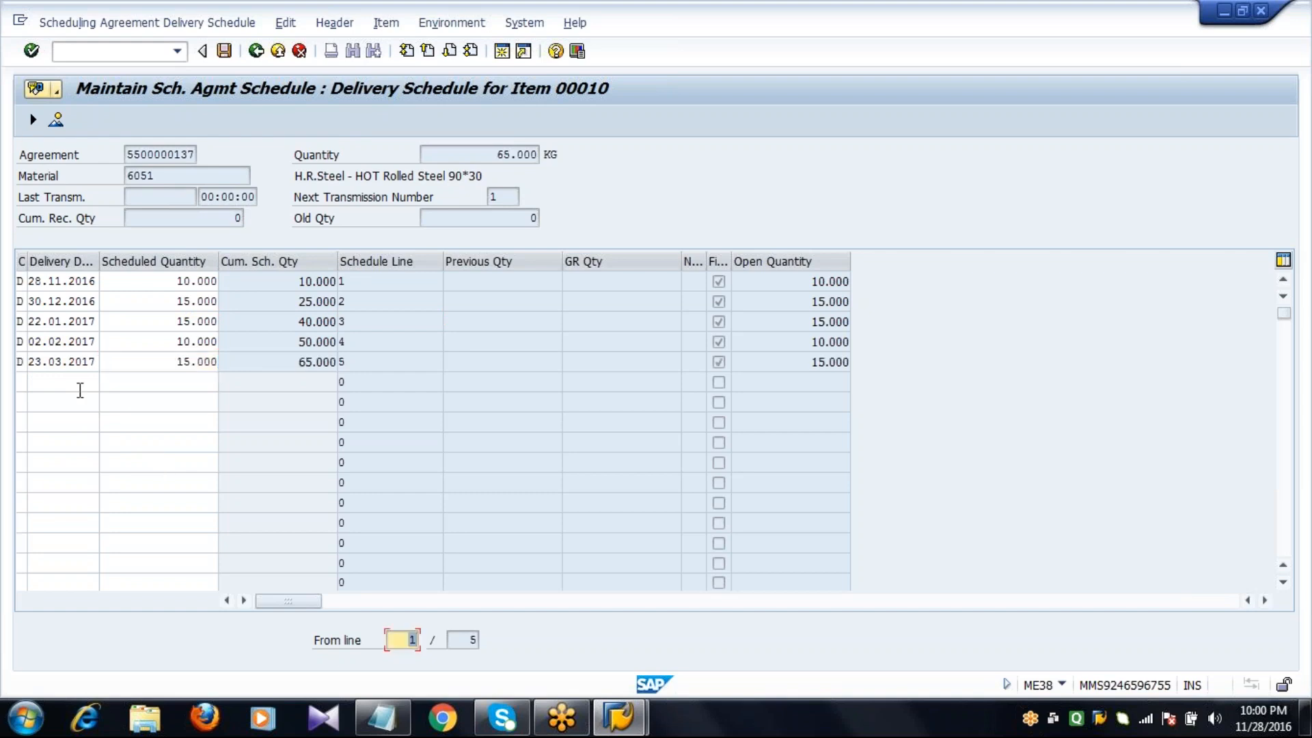
- Add a sixth schedule line with delivery date 14.04.2017 and a scheduled quantity of 10.000 KG
click(79, 382)
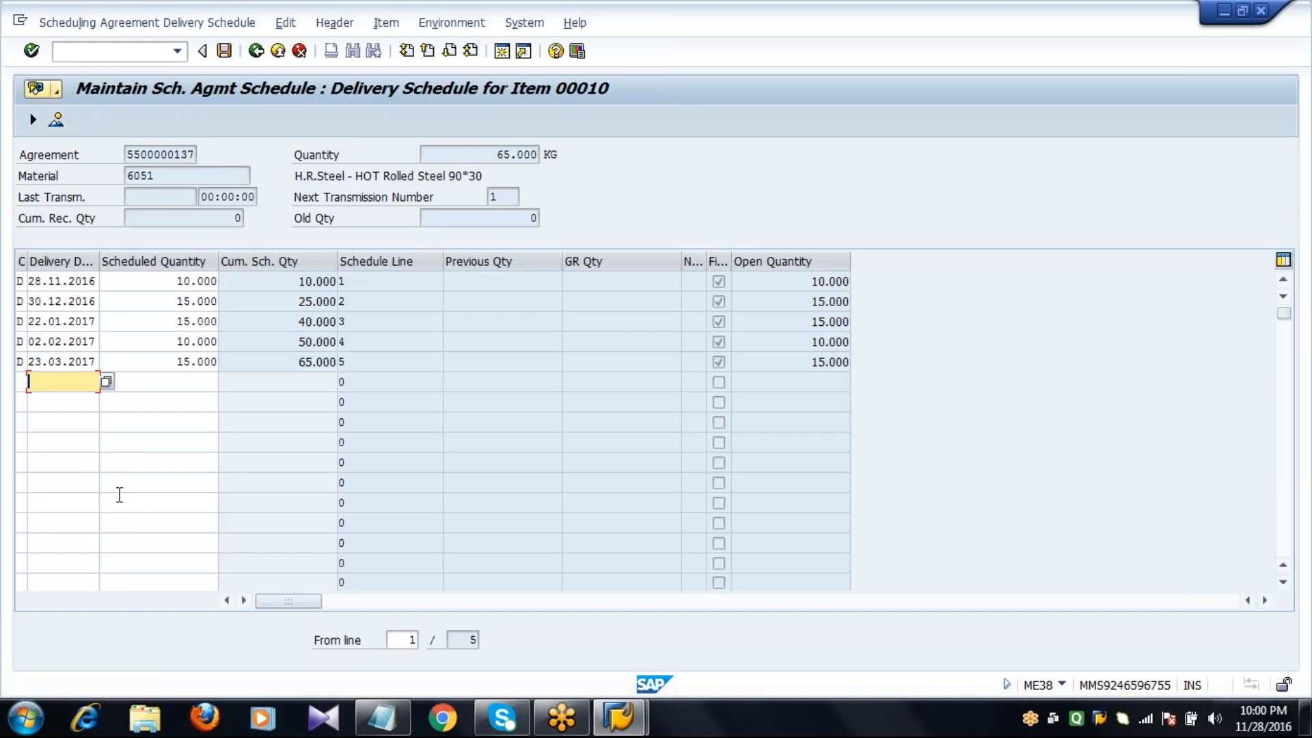
text(14.04.2017)
key(Tab)
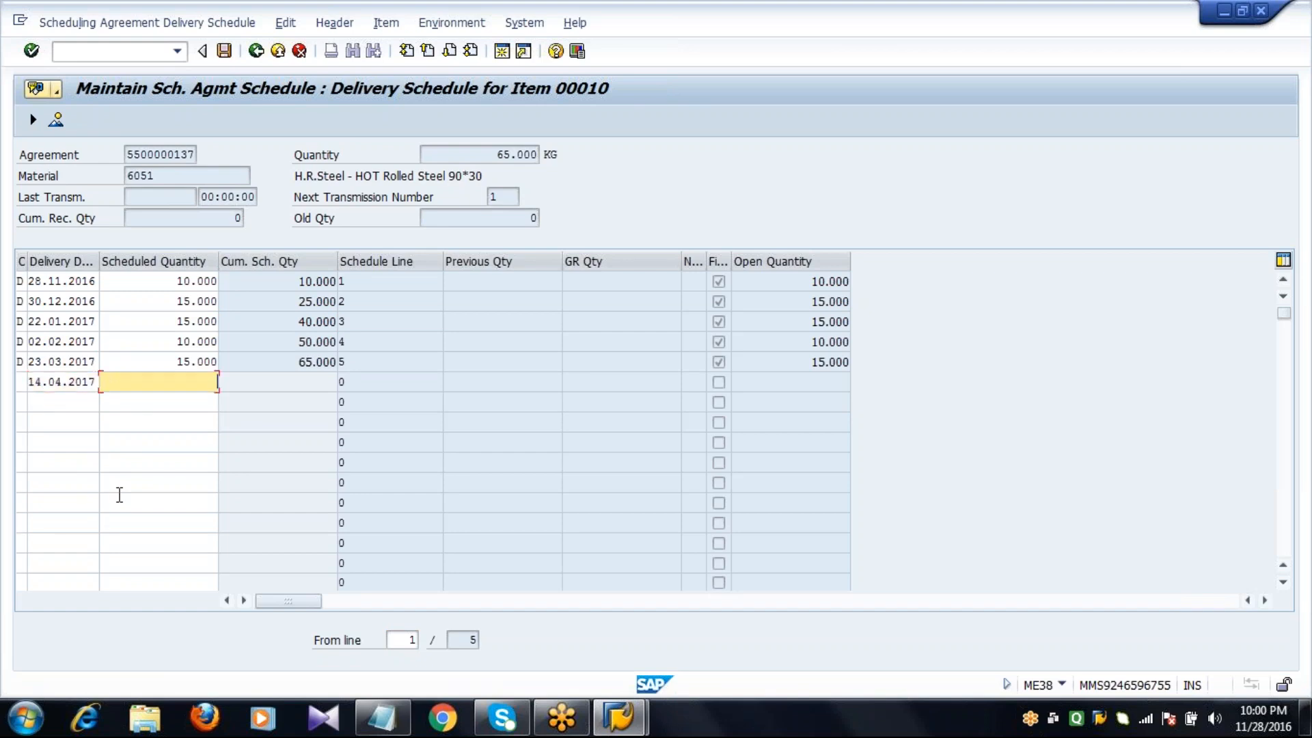
text(10000)
key(Return)
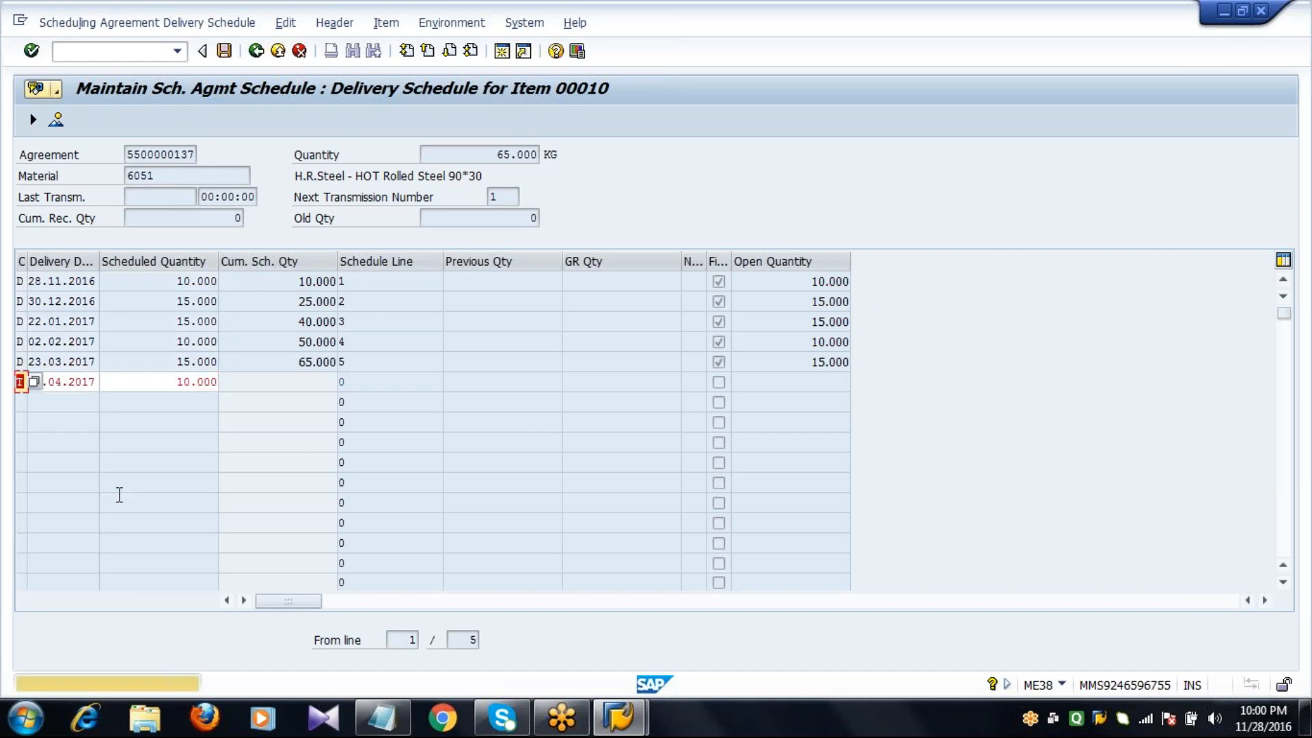
key(Return)
- Add a seventh schedule line with delivery date 25.05.2017 and a scheduled quantity of 15.000 KG
click(64, 409)
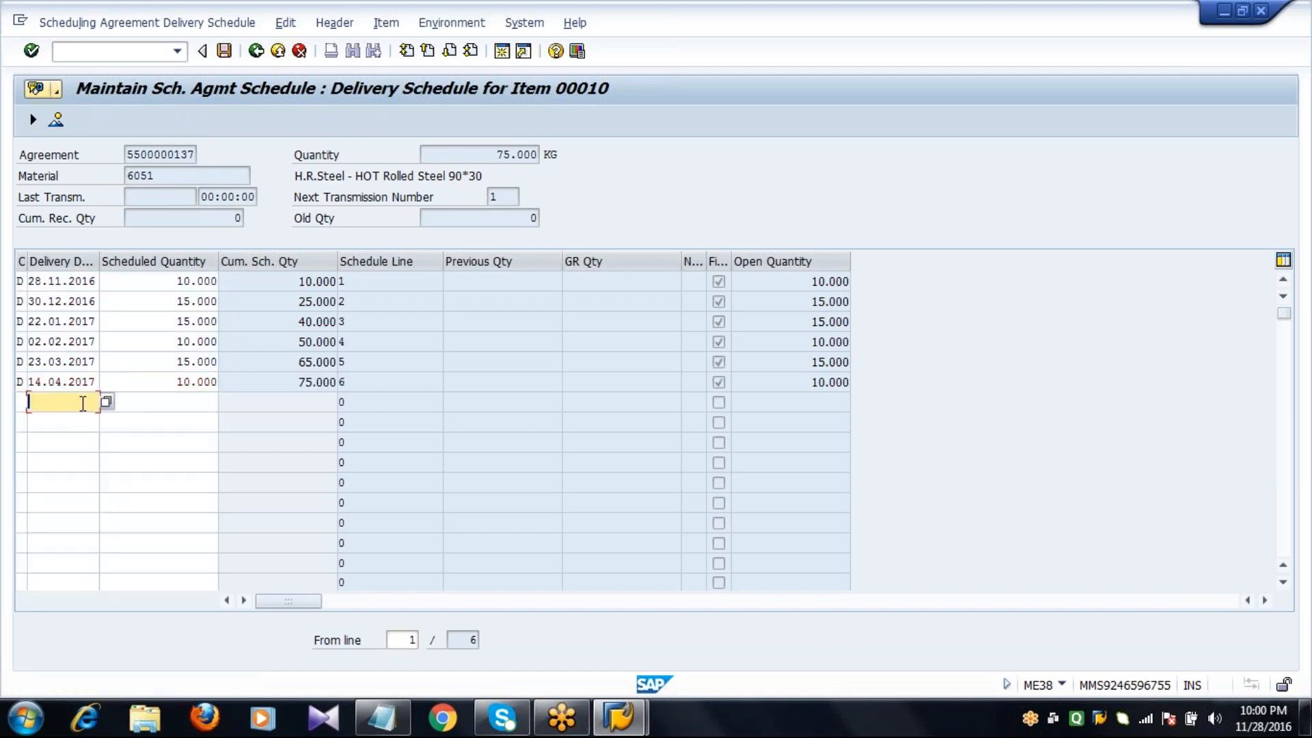
text(25.05.2017)
key(Tab)
text(15000)
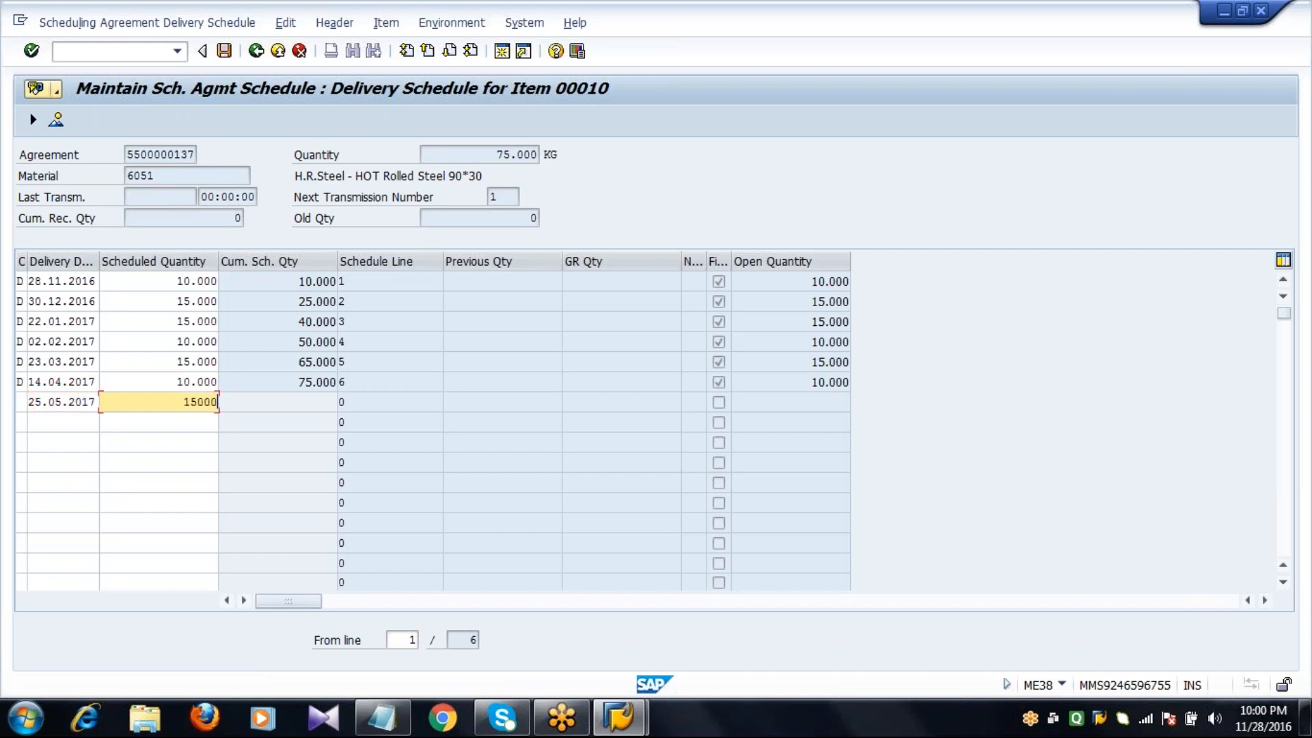
key(Return)
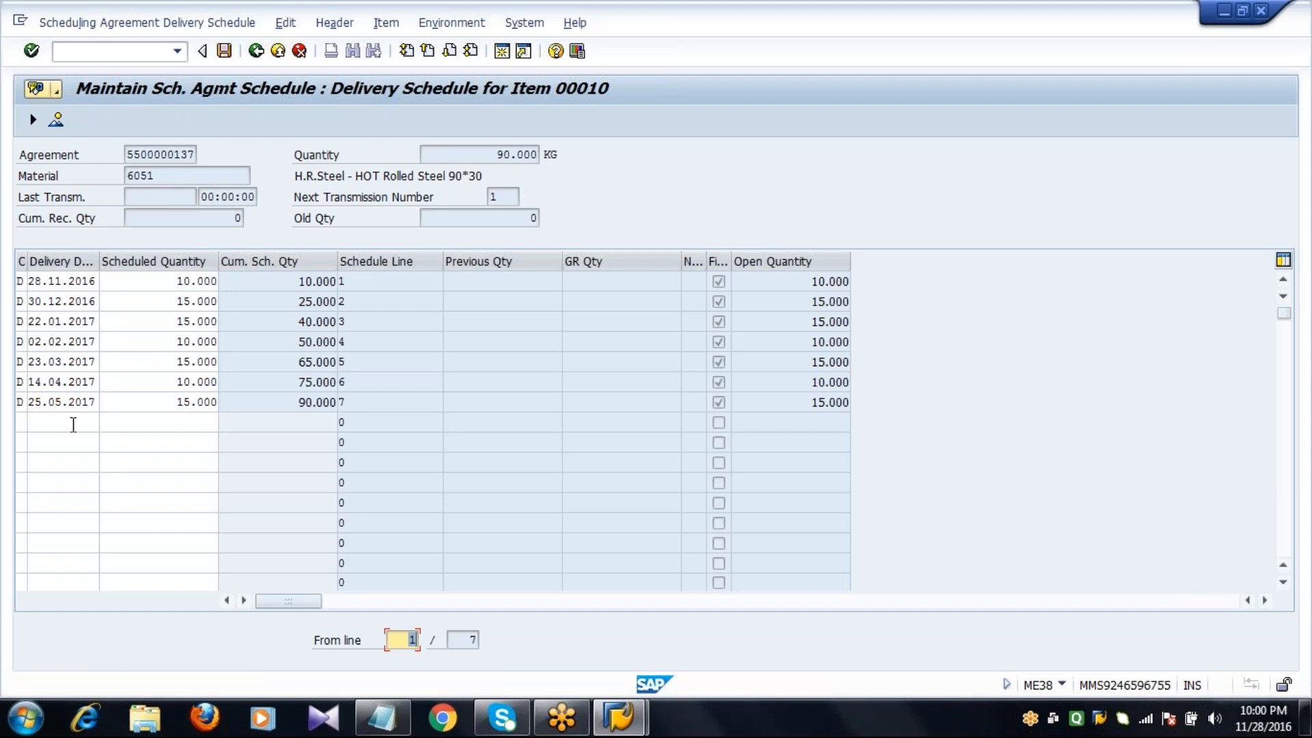
- Add an eighth schedule line with delivery date 26.06.2017 and a scheduled quantity of 10.000 KG
click(73, 423)
text(2)
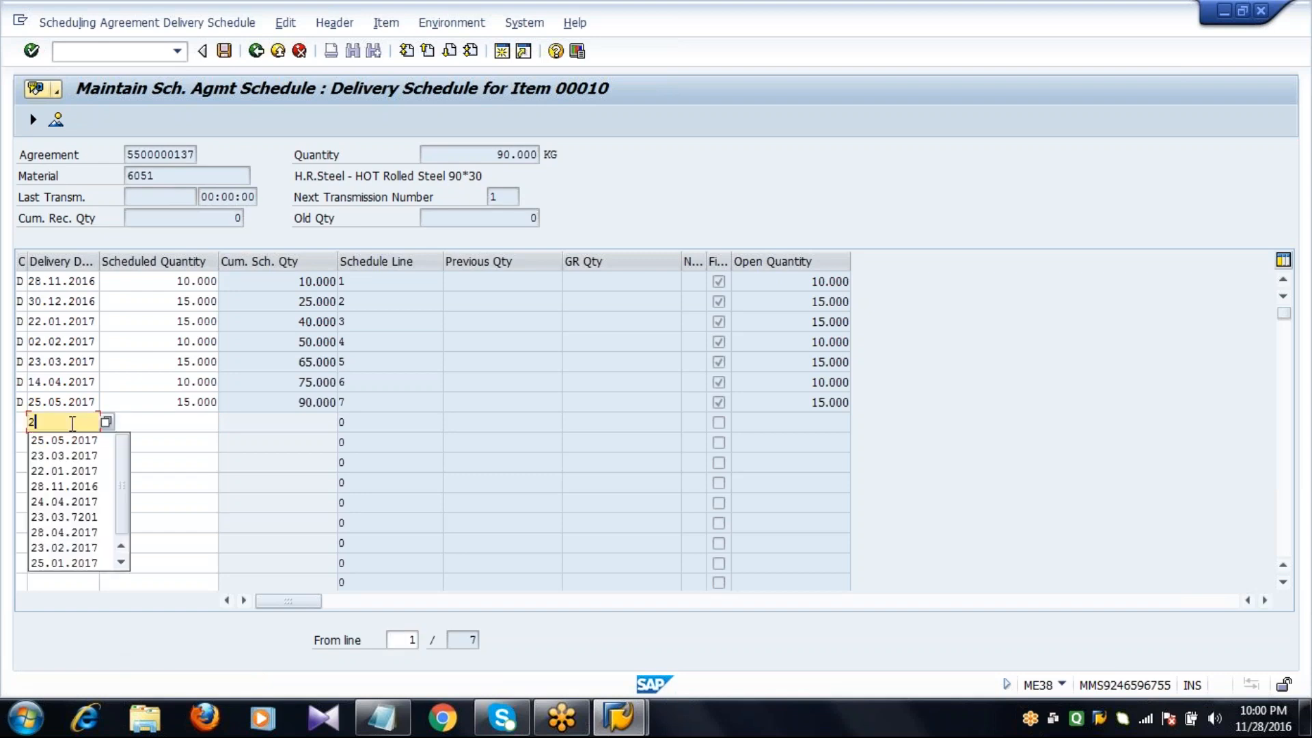
text(6.06.2017)
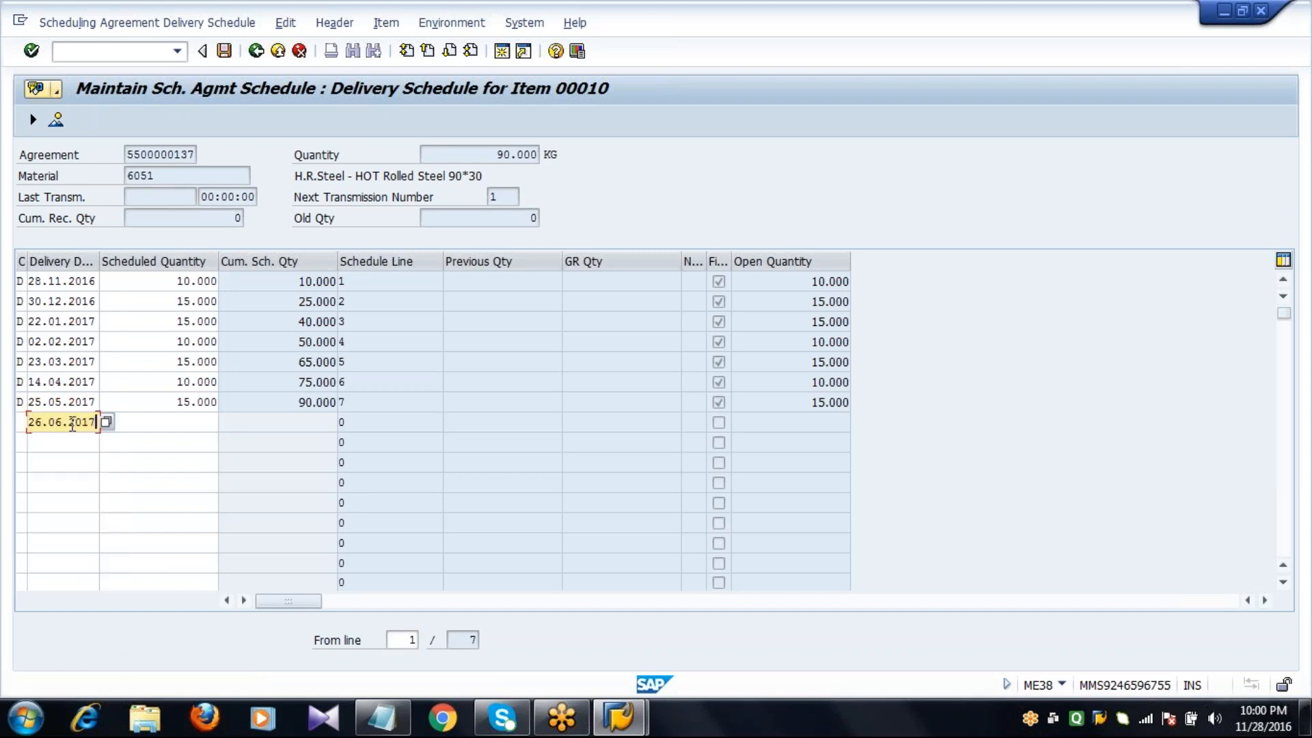
key(Tab)
text(10000)
key(Return)
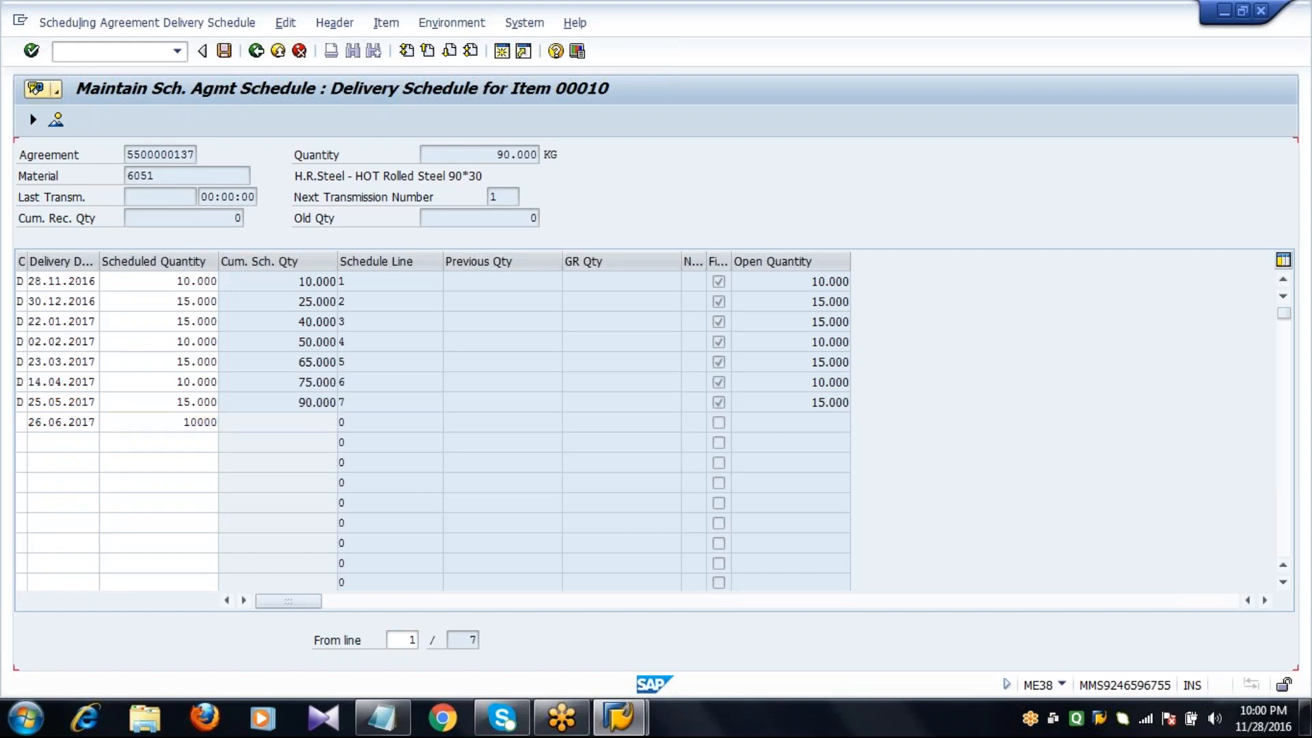
- Add a ninth schedule line with delivery date 27.07.2017 and a scheduled quantity of 10.000 KG
click(61, 441)
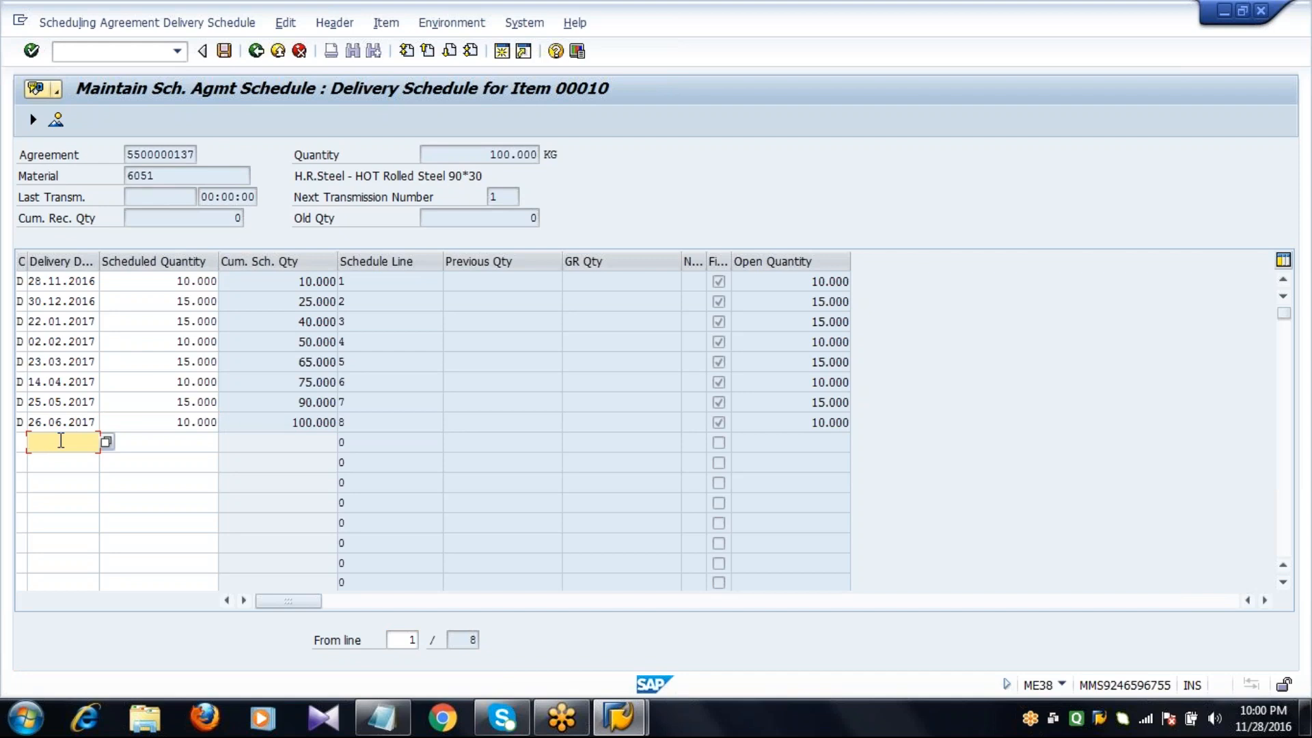
text(27.07.2017)
key(Tab)
text(10.000)
key(Return)
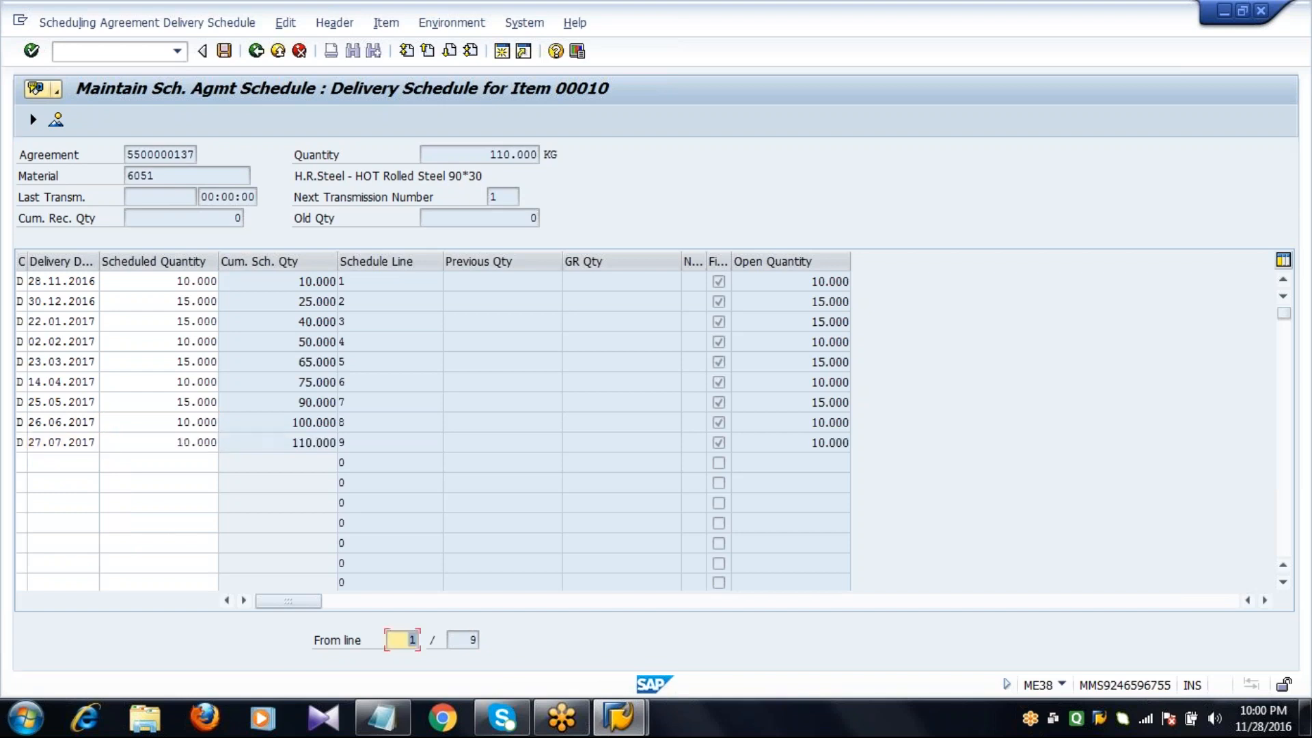
- Add a tenth schedule line with delivery date 18.08.2017 and a scheduled quantity of 10.000 KG
click(43, 464)
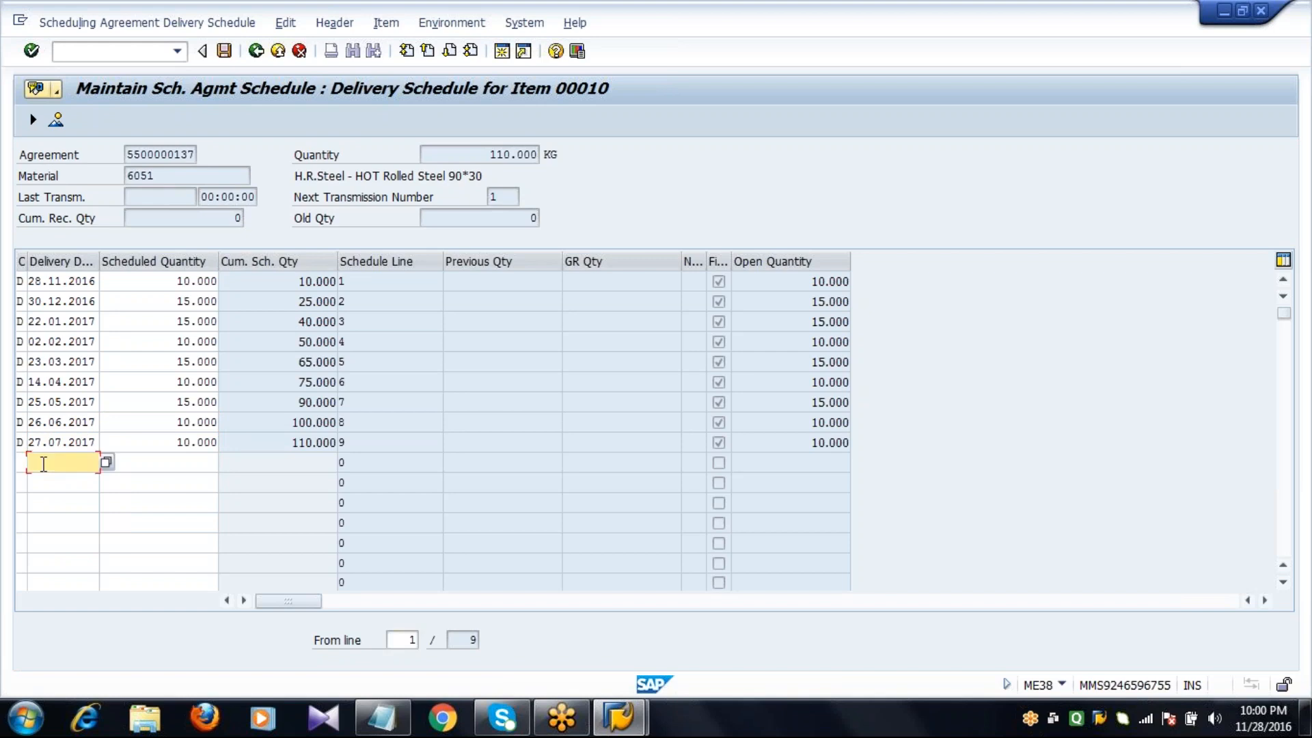
text(18.08.2017)
key(Tab)
text(10000)
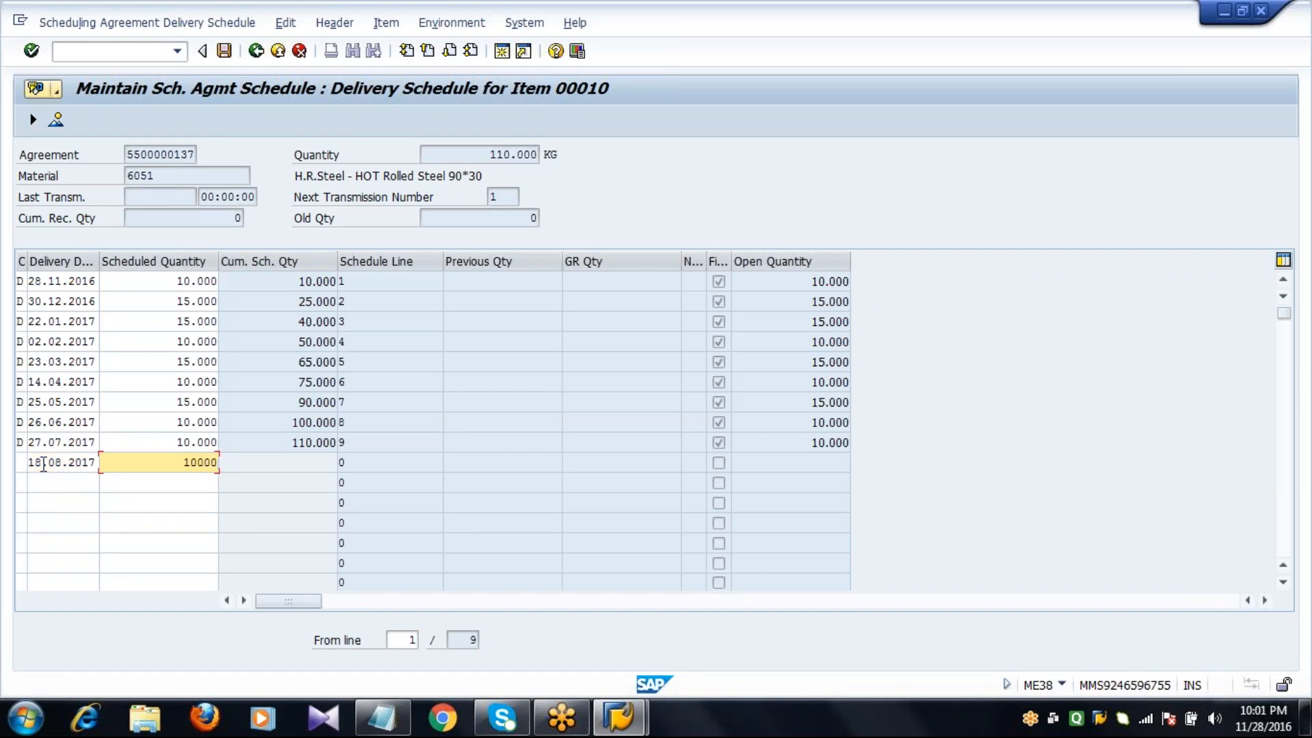
key(Return)
- Add an eleventh schedule line with delivery date 29.09.2017 and a scheduled quantity of 10.000 KG
click(58, 484)
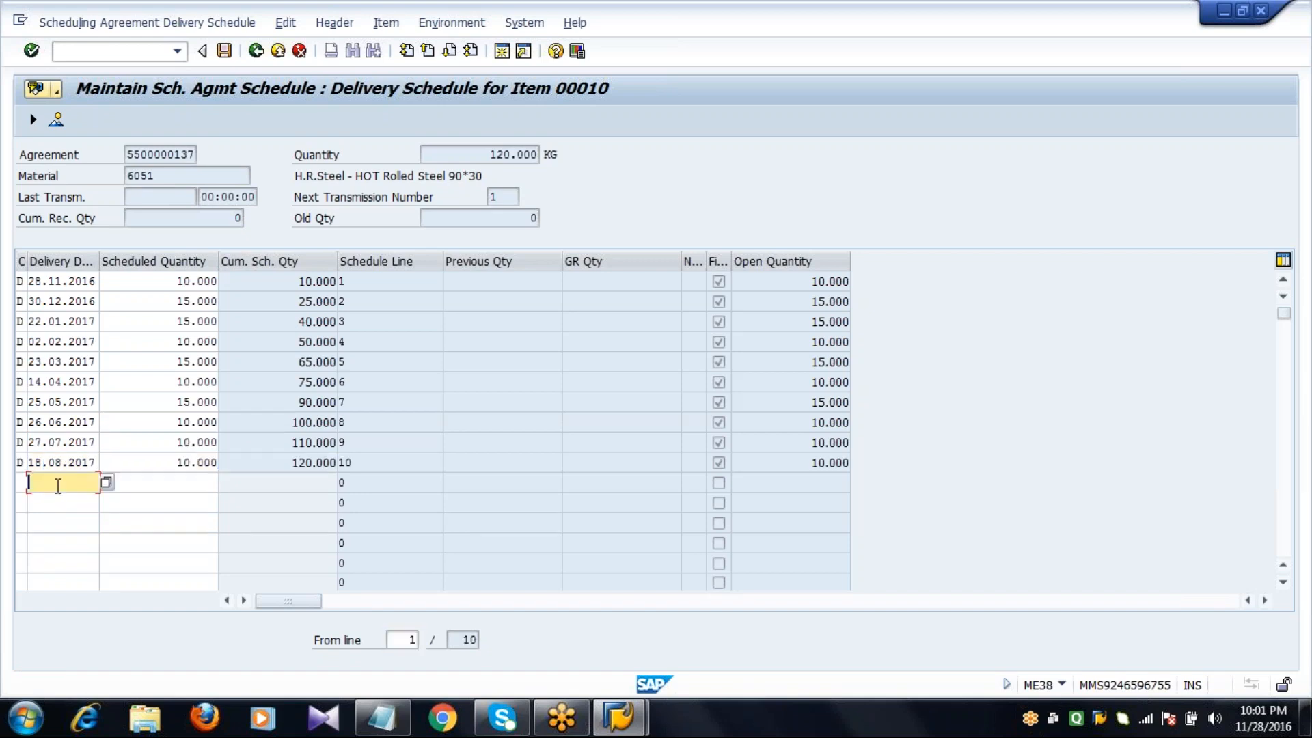
text(29.09.2017)
key(Tab)
text(1000)
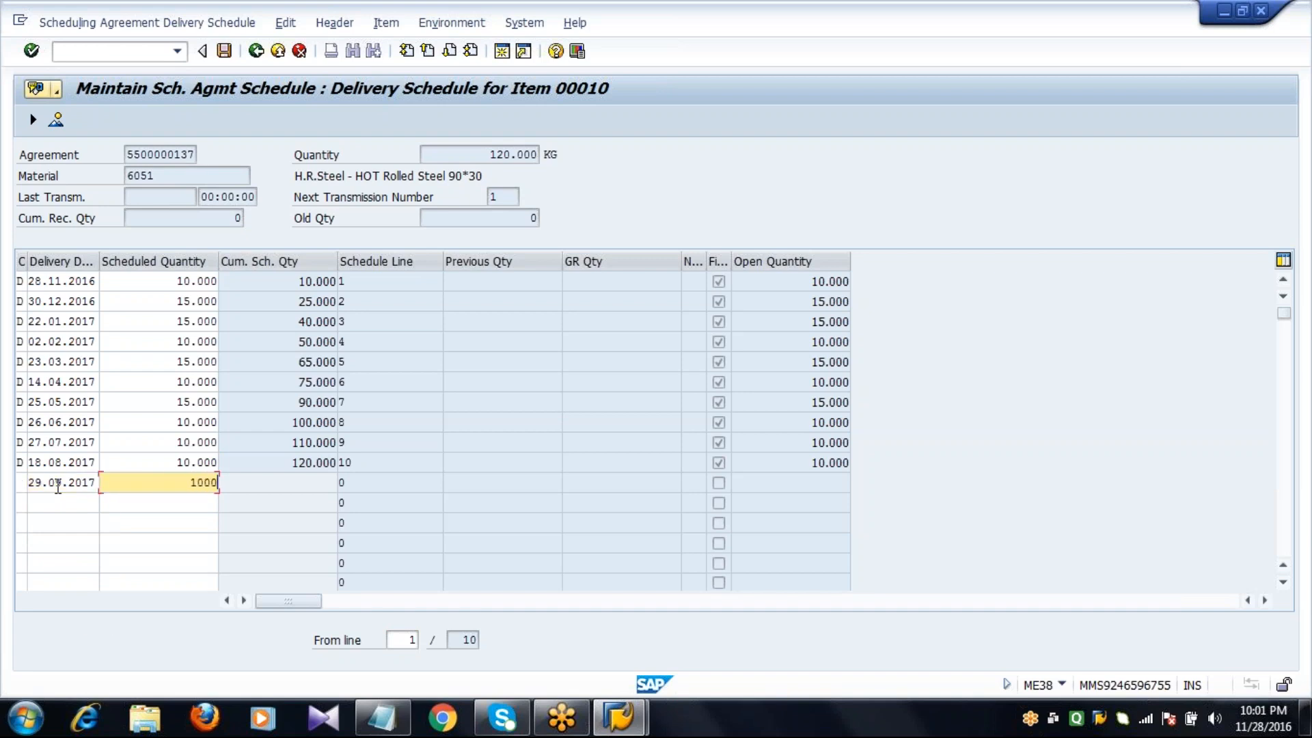
key(Return)
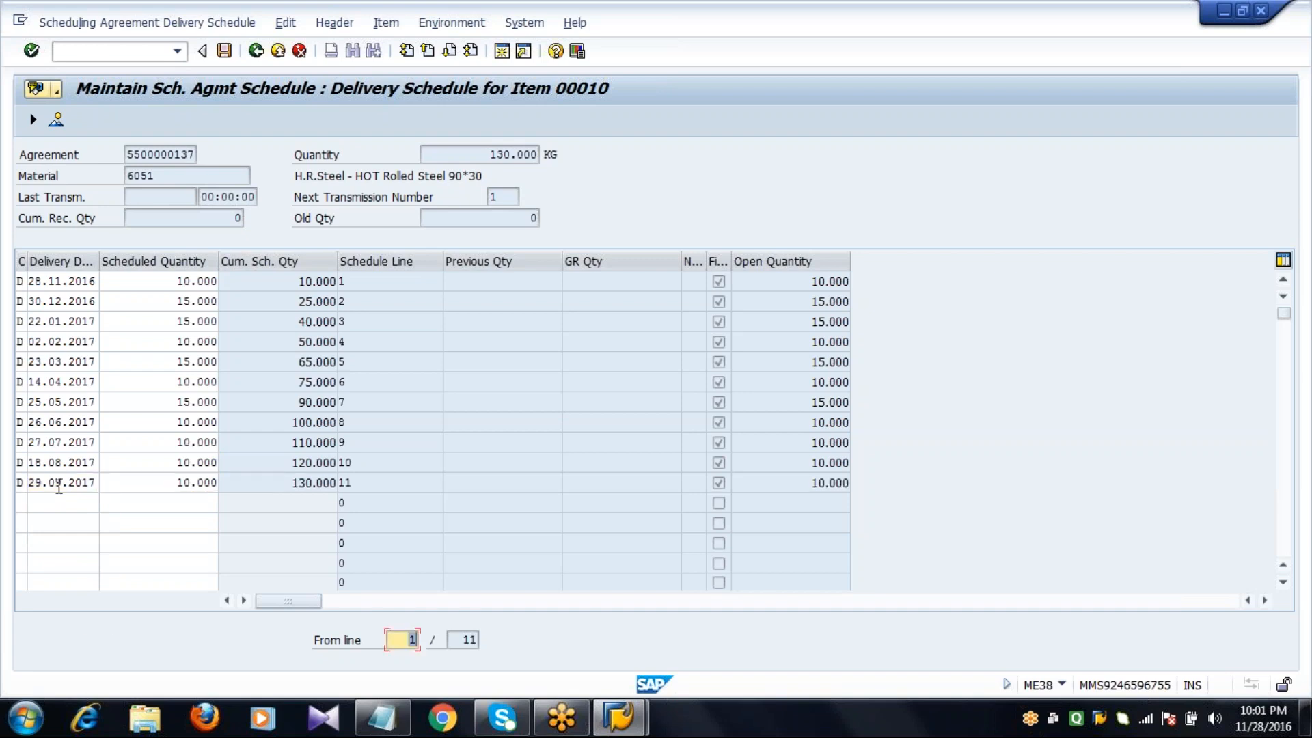
- Add a twelfth schedule line with delivery date 30.10.2017 and a scheduled quantity of 10.000 KG
click(60, 503)
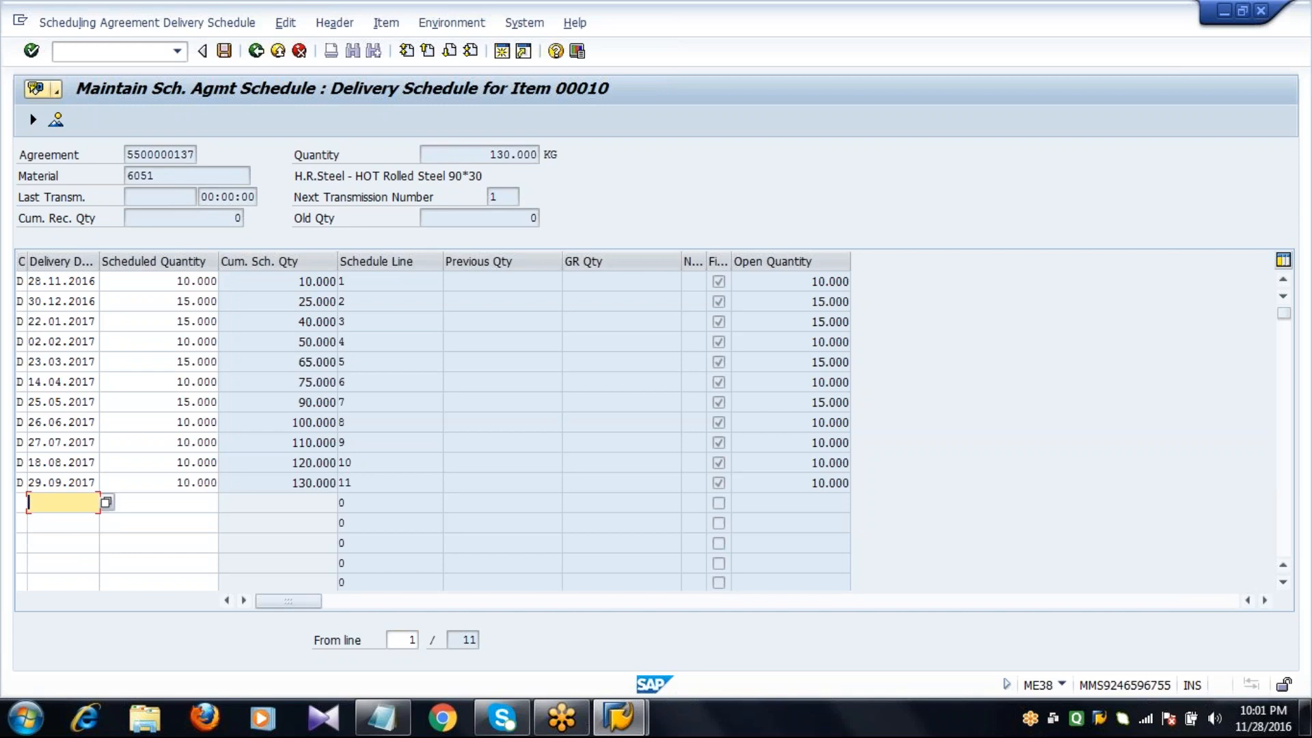
text(30.10.2017)
key(Tab)
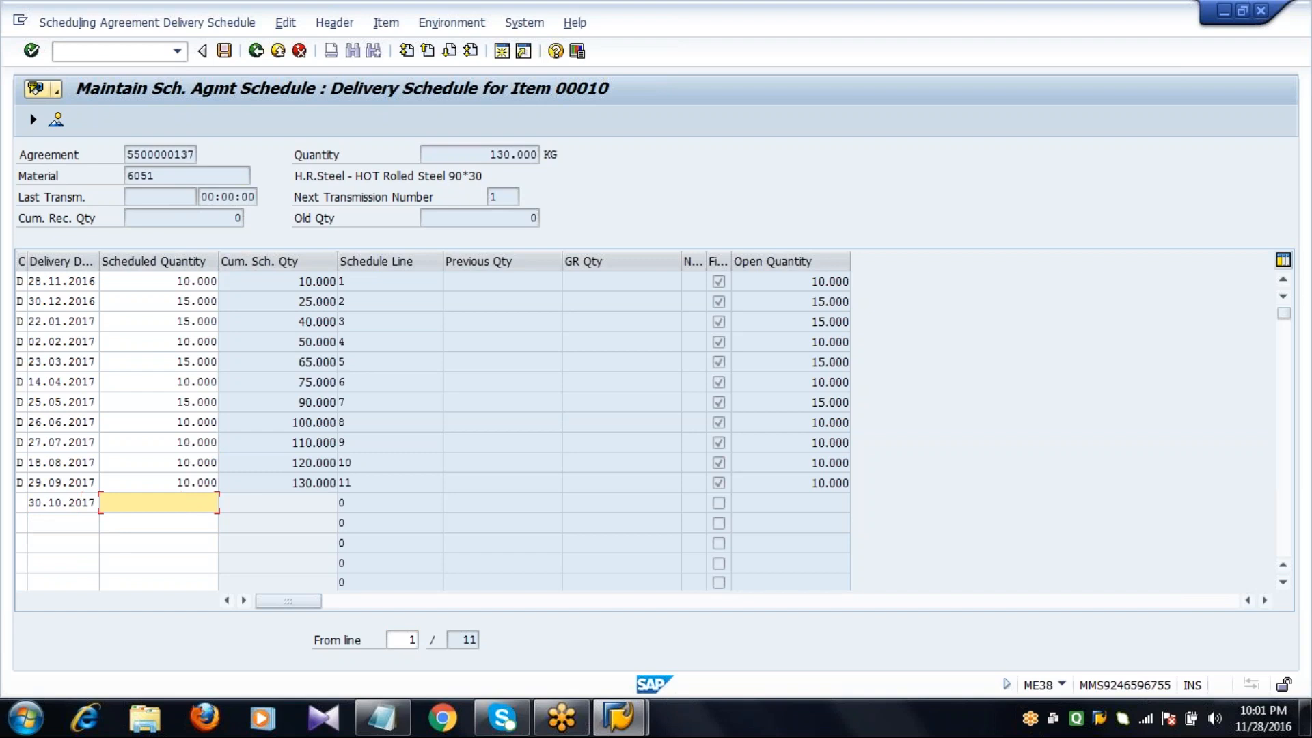
text(10.000)
key(Return)
- Add a thirteenth schedule line with delivery date 11.11.2017 and a scheduled quantity of 10.000 KG
click(60, 522)
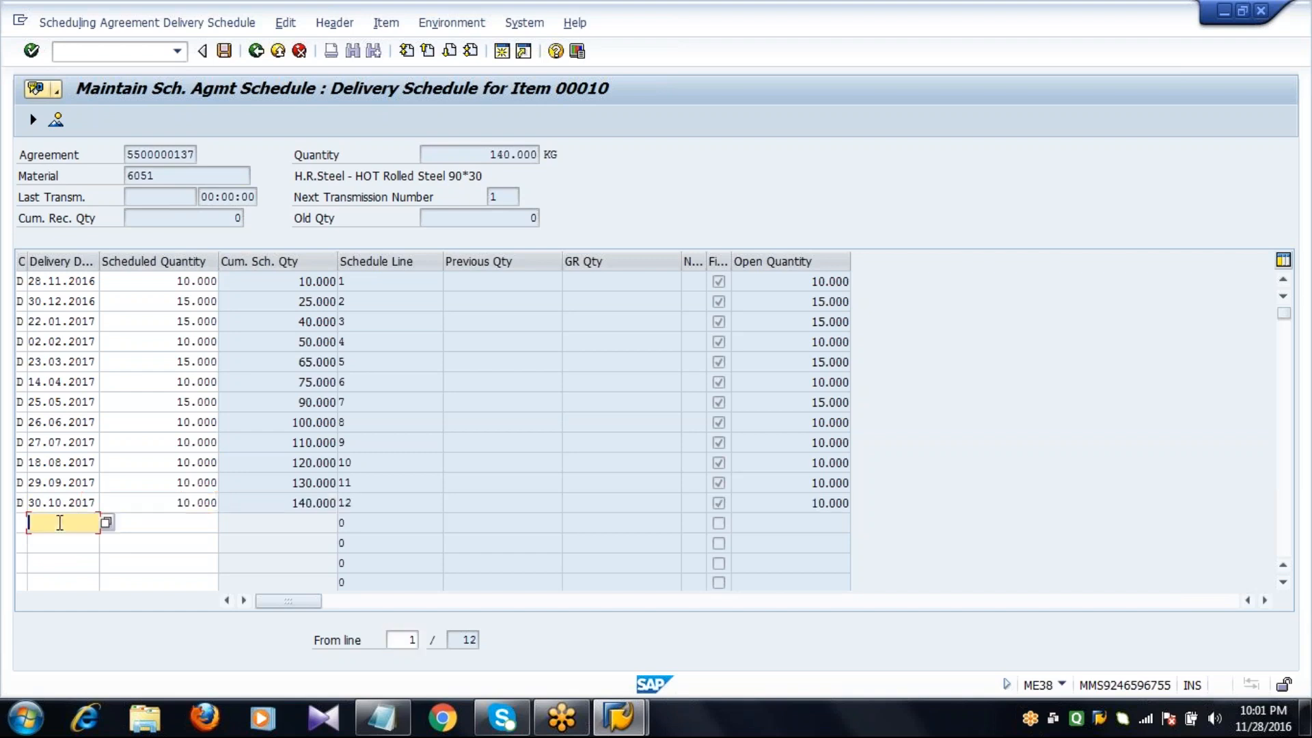
text(11.11.2017)
key(Tab)
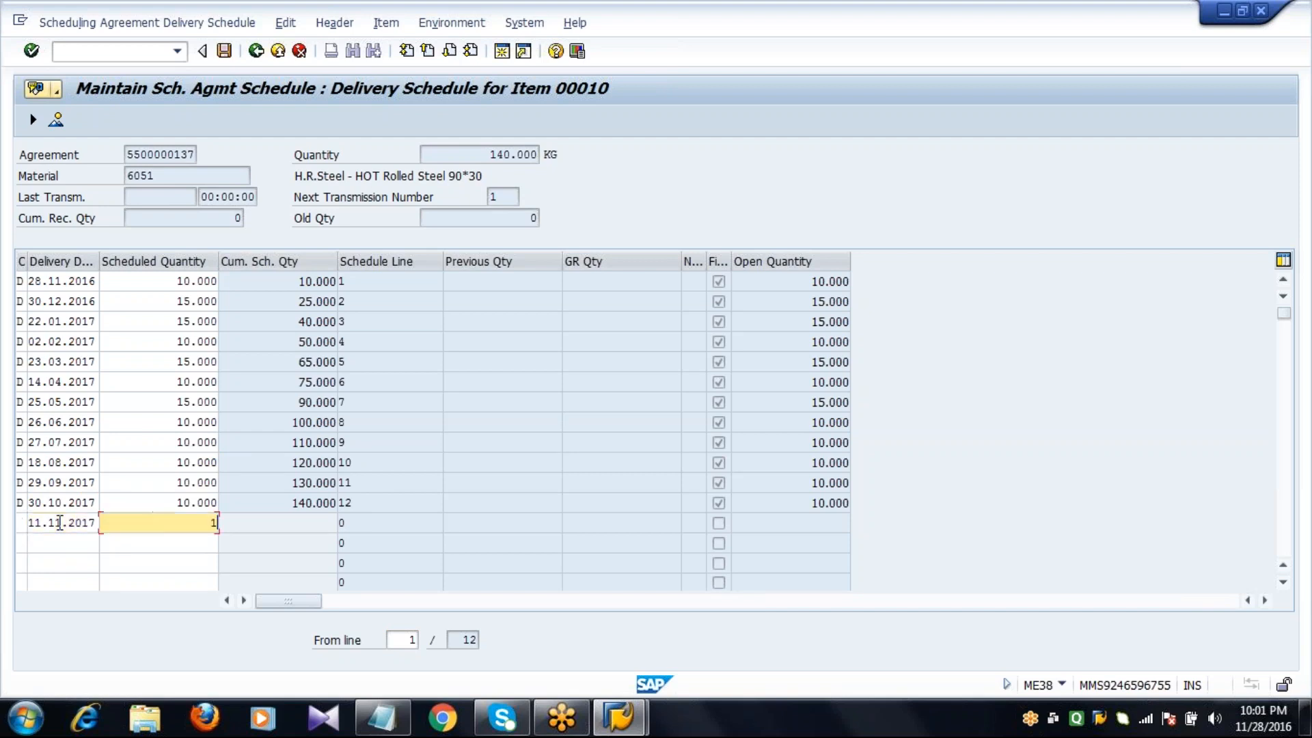
text(10000)
key(Return)
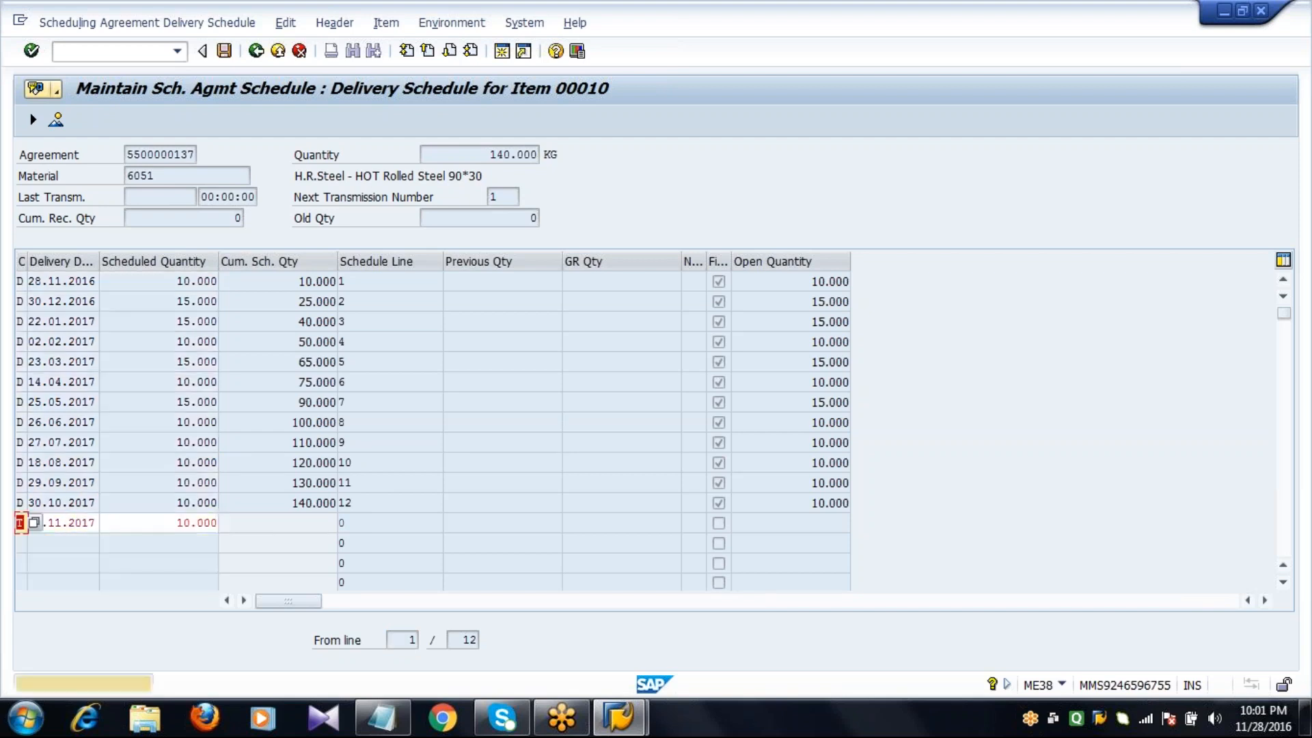
key(Return)
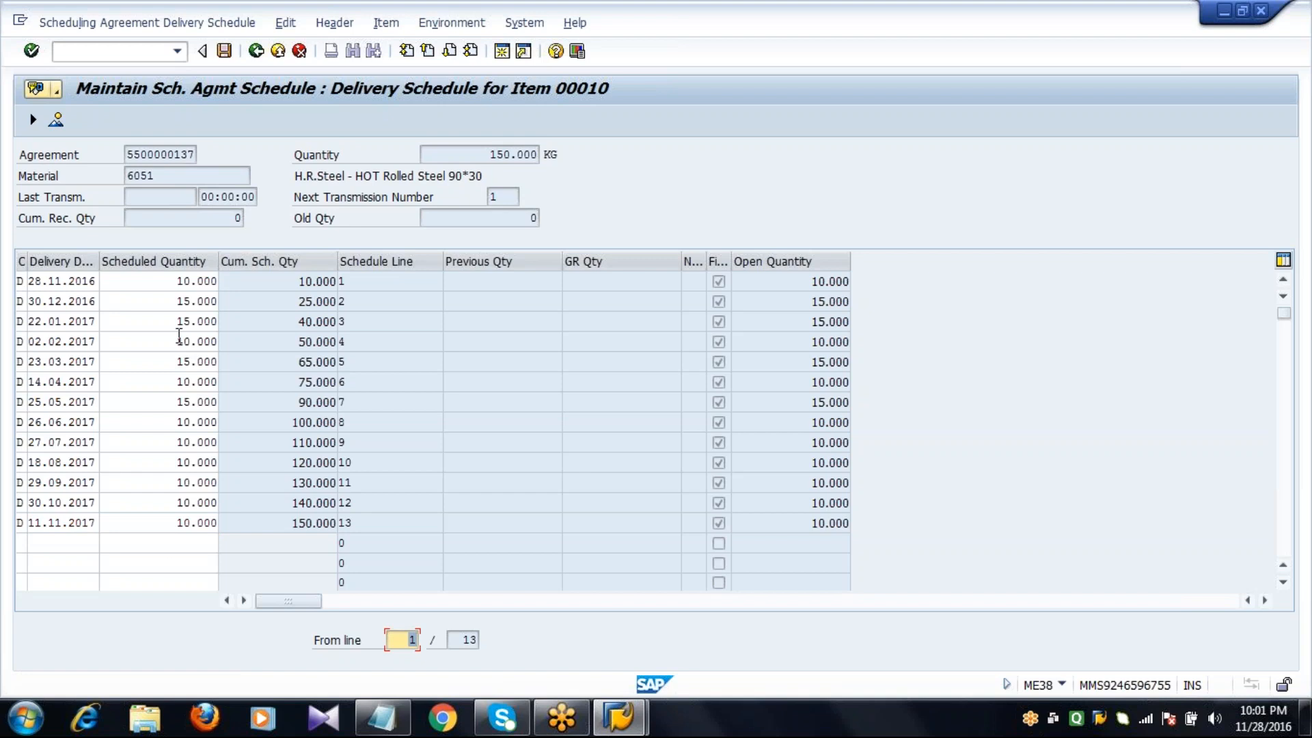
- Review the delivery dates and scheduled quantities, and save the scheduling agreement's delivery schedule
click(82, 298)
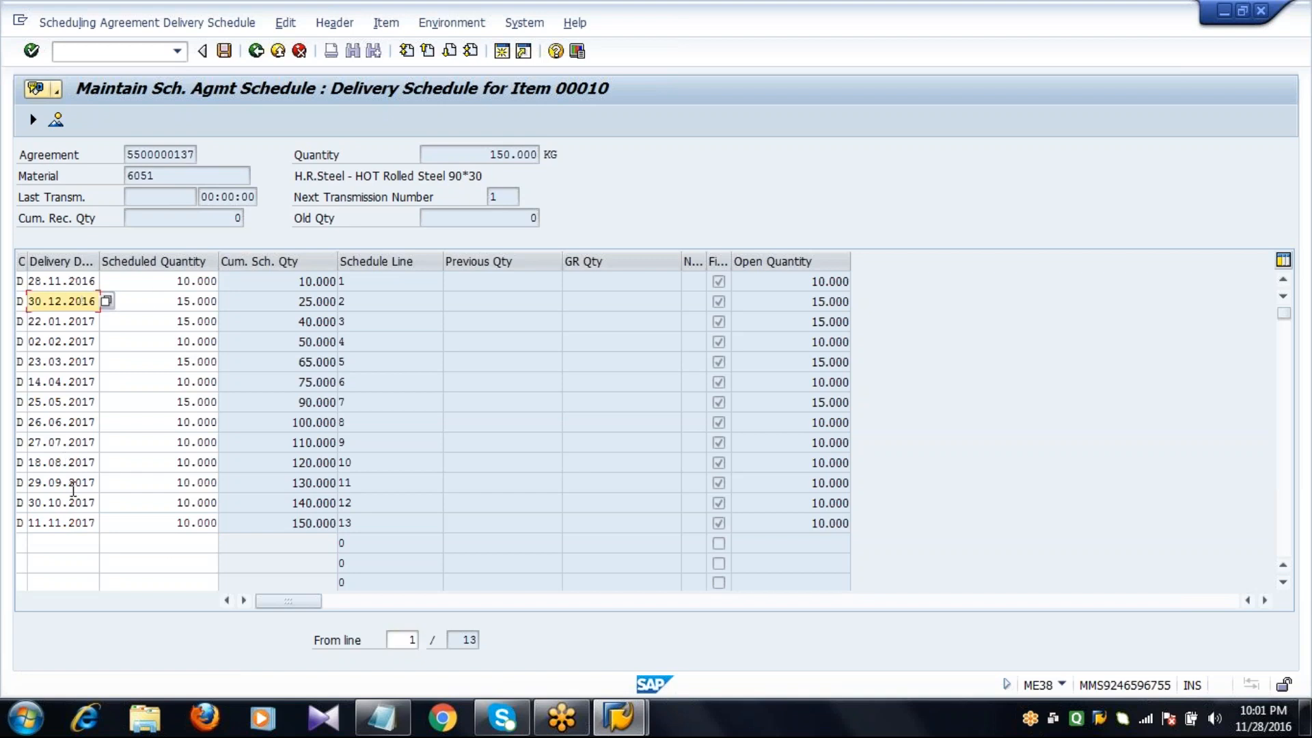
click(190, 364)
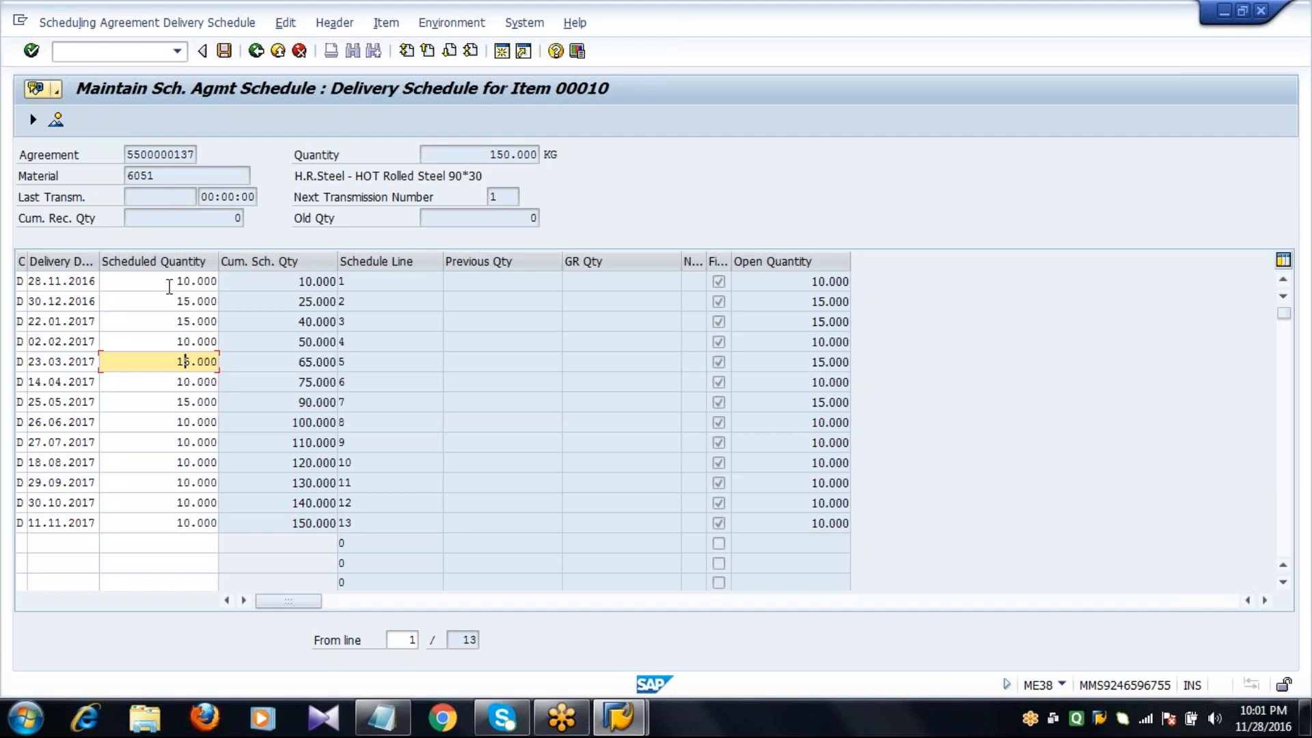
click(169, 283)
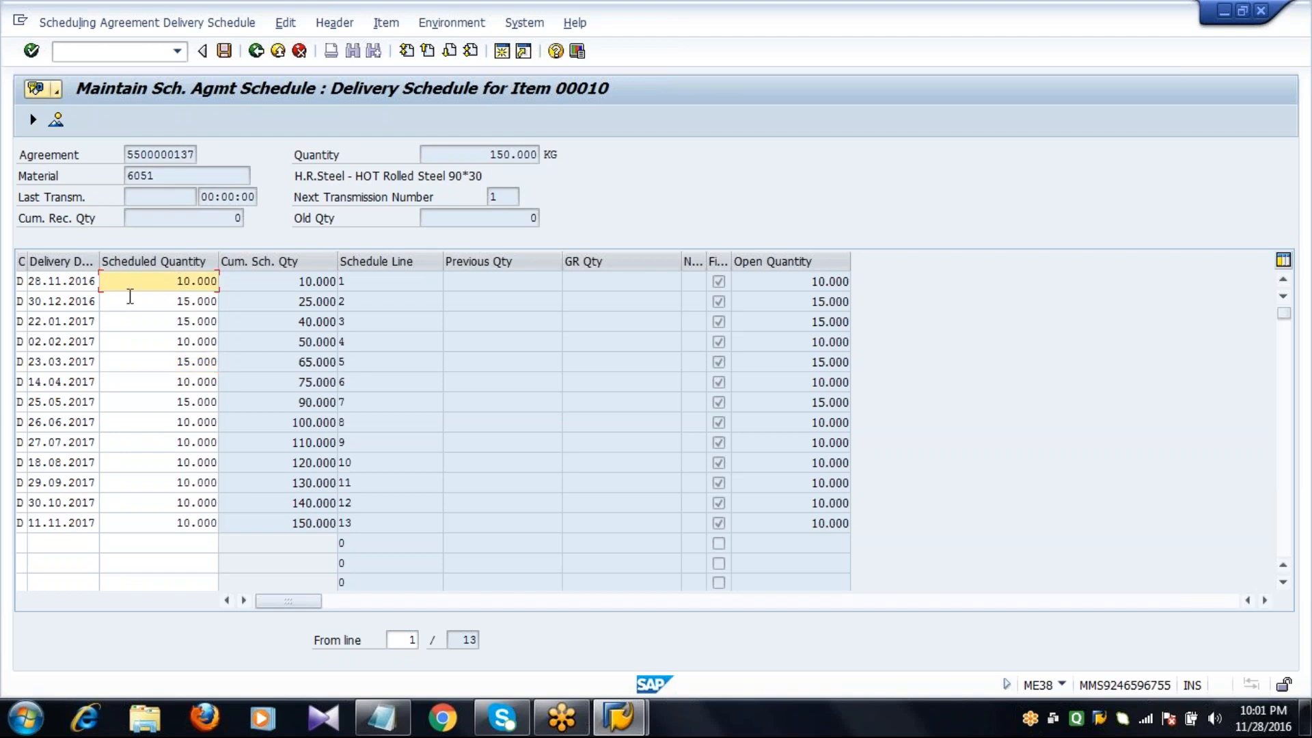
click(69, 281)
click(155, 282)
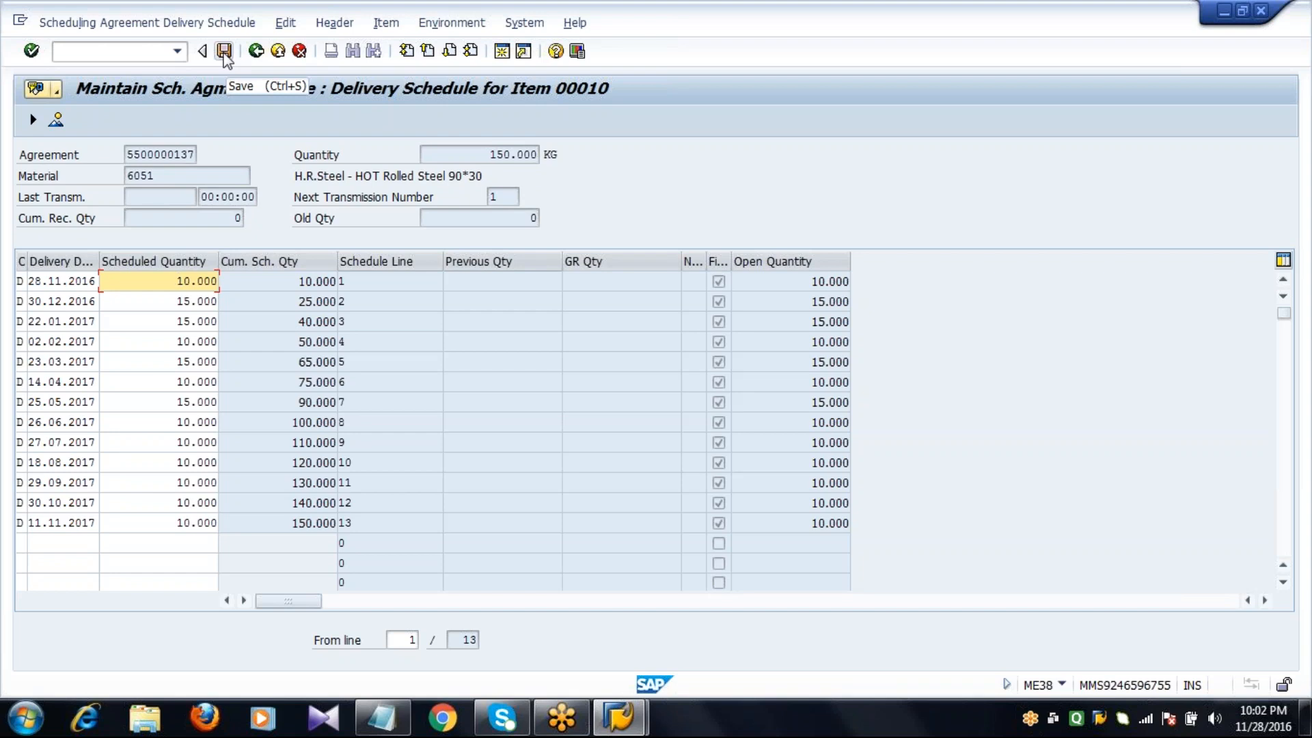
click(224, 53)
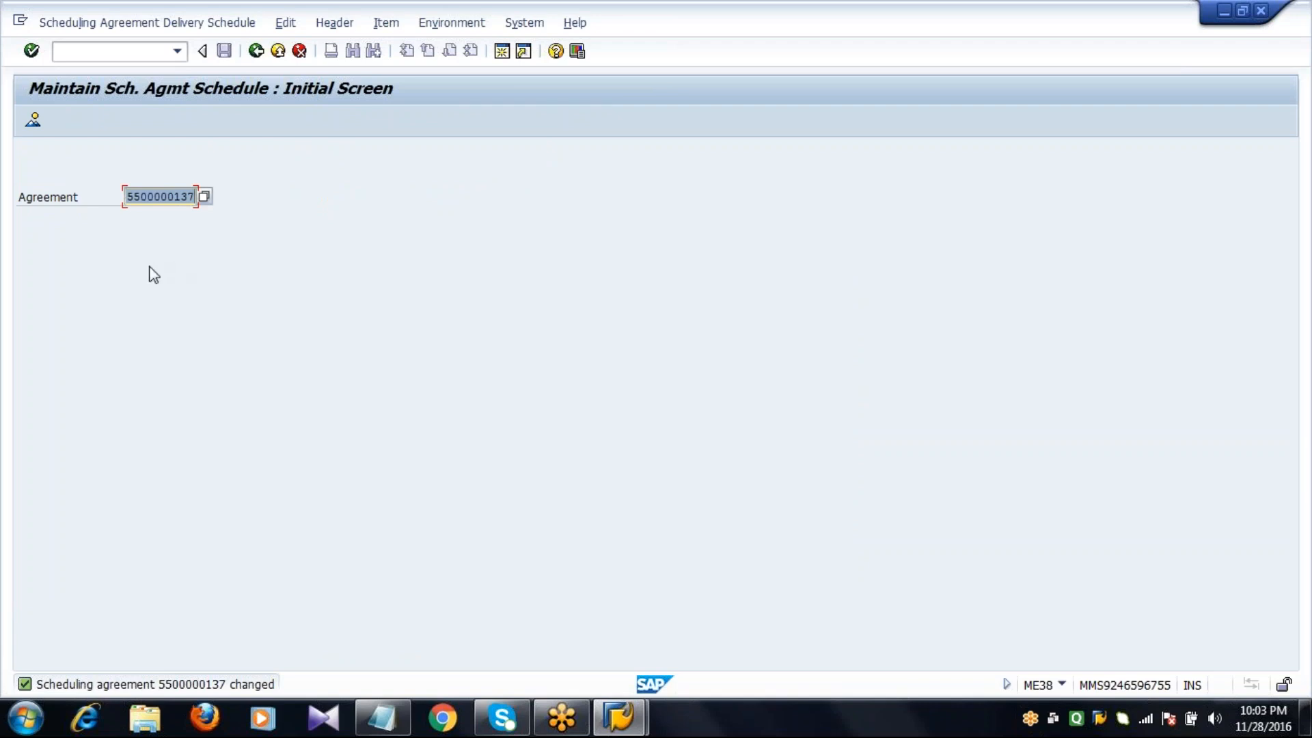
- Copy the scheduling agreement number, leave ME38 and start transaction MIGO
click(128, 196)
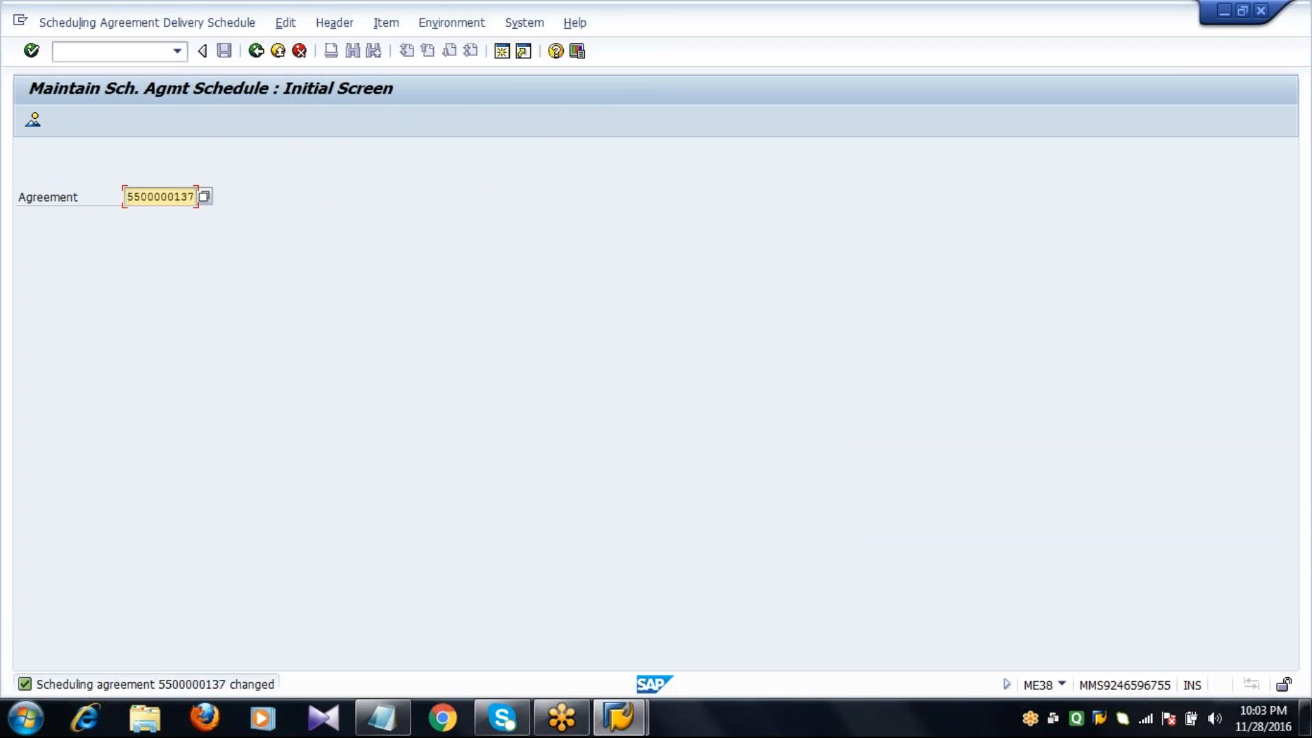
drag(128, 197, 301, 219)
key(ctrl+c)
click(255, 51)
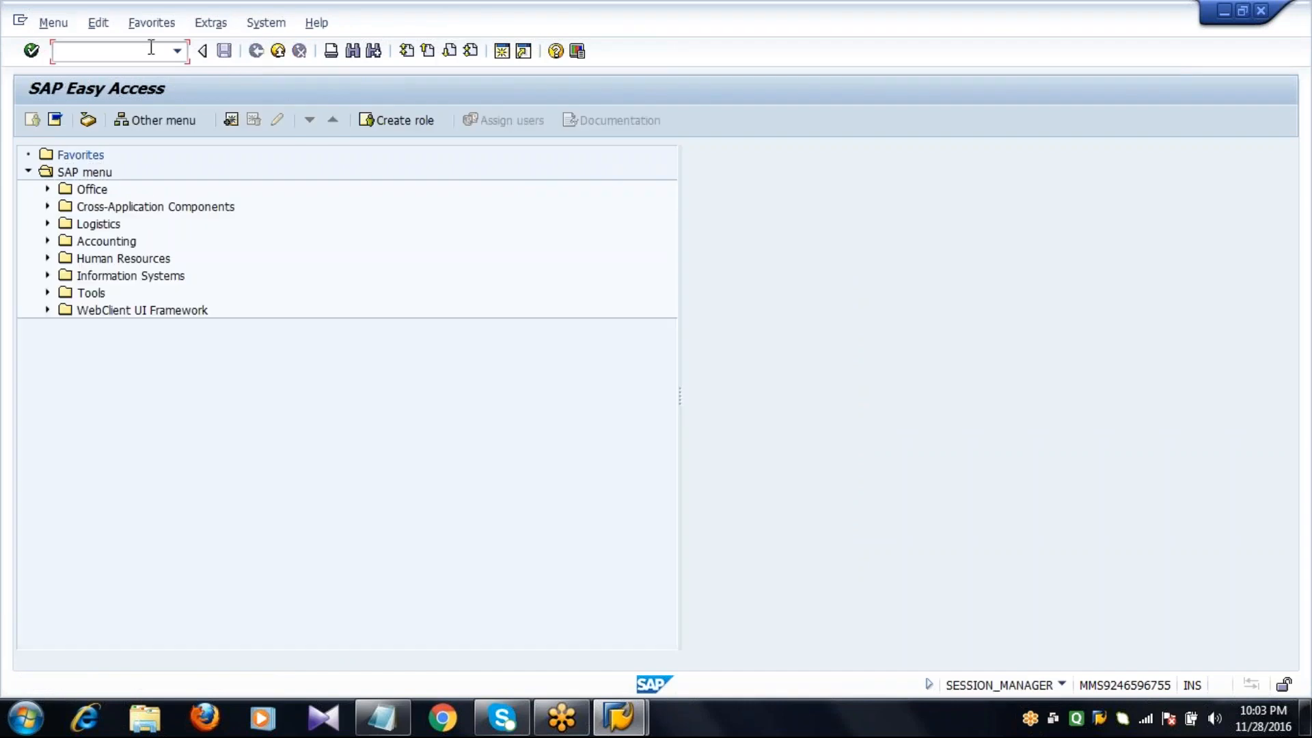
text(MIGO)
key(Return)
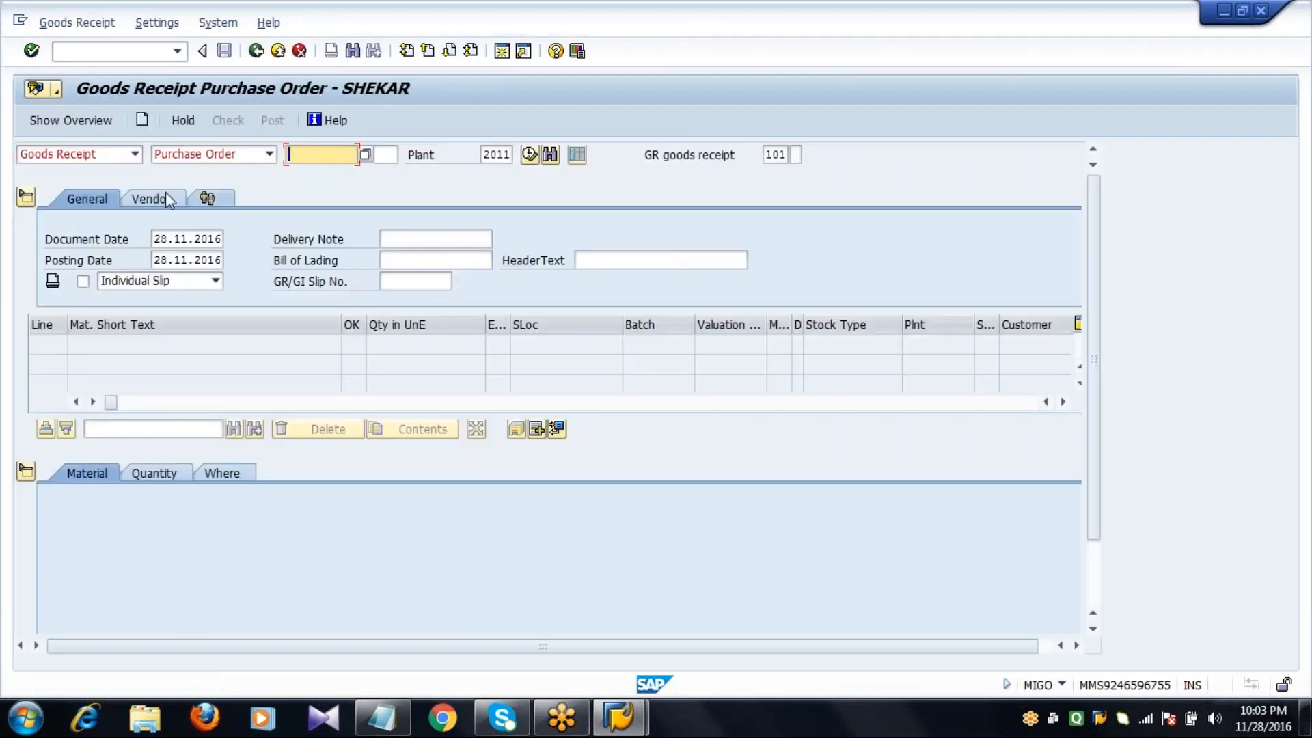
- Load the copied scheduling agreement into a Goods Receipt with reference to Purchase Order for plant 2011
click(135, 155)
click(109, 177)
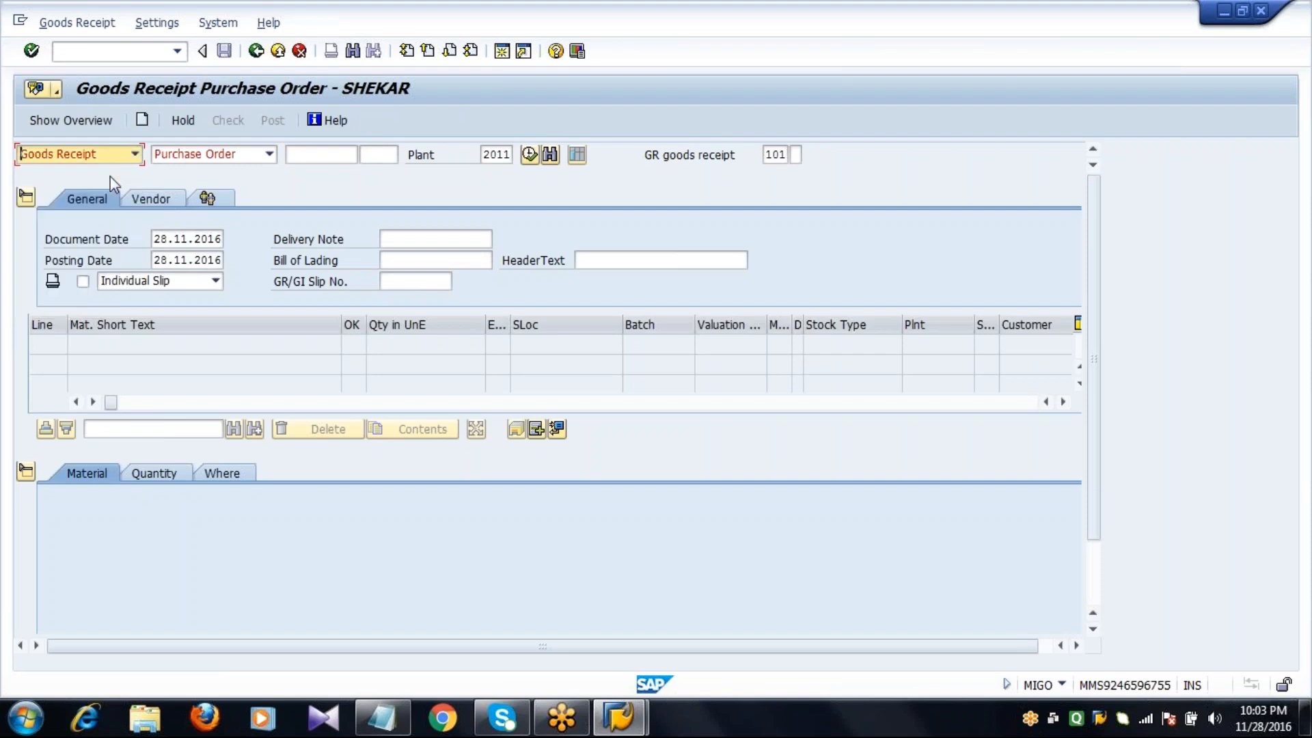
click(269, 153)
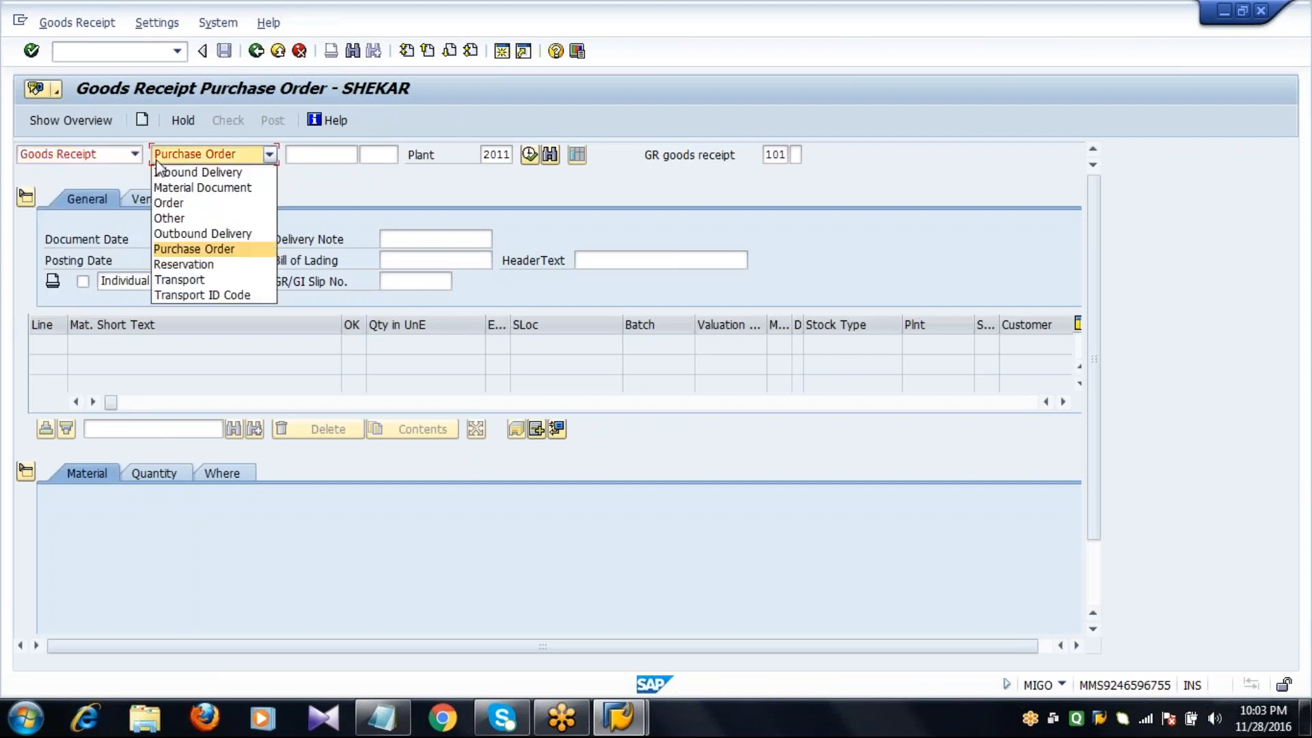
click(177, 250)
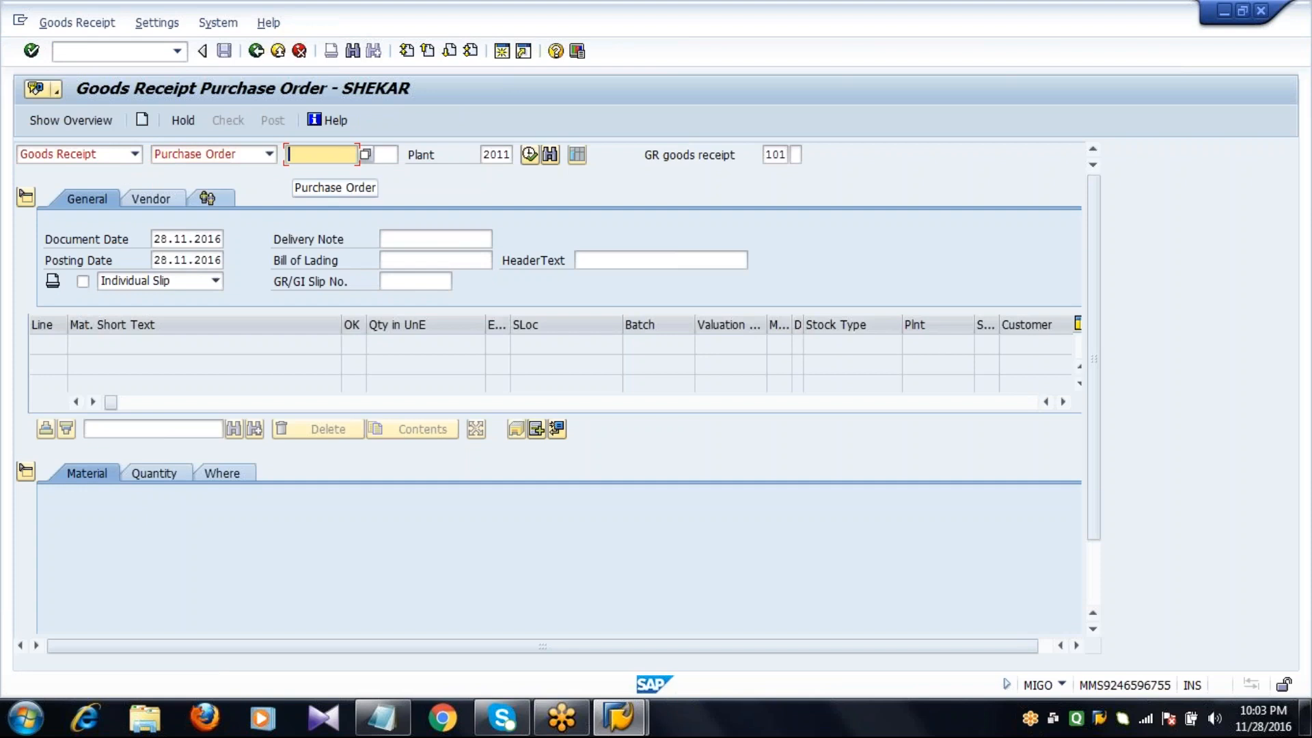
key(ctrl+v)
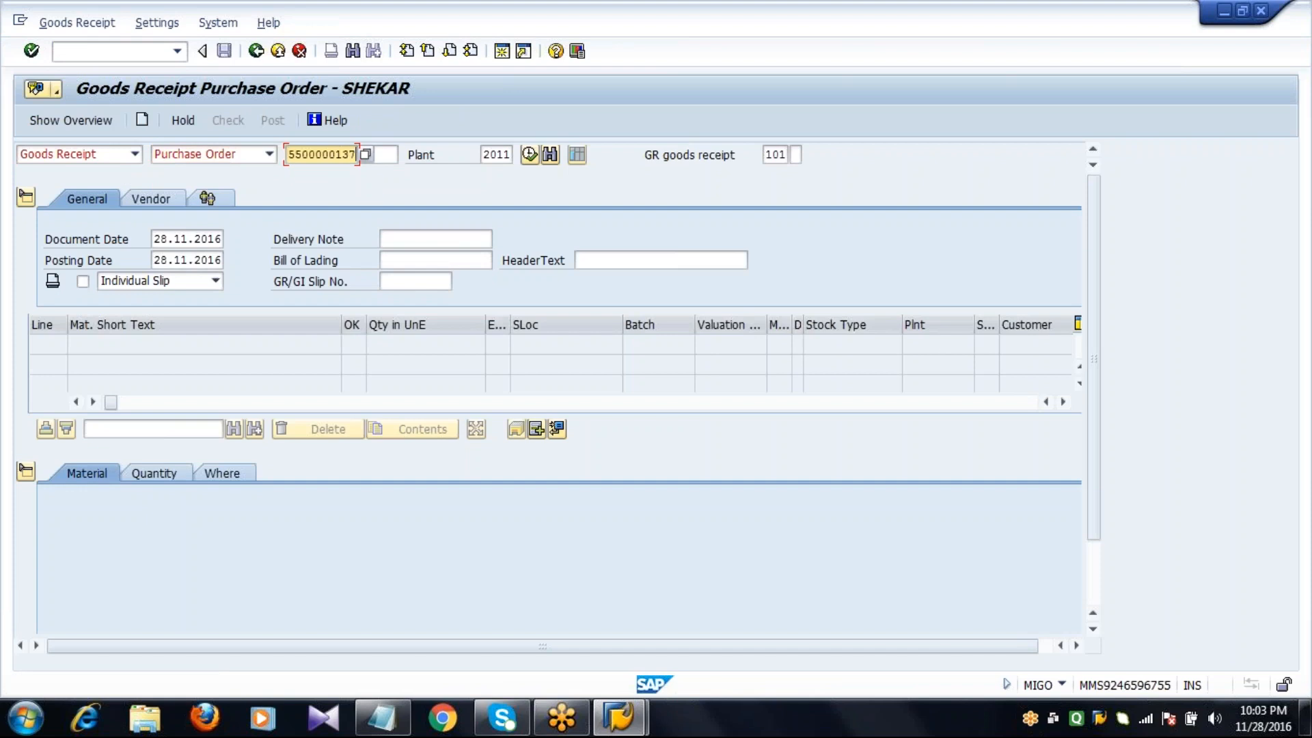
key(Tab)
key(Tab)
key(Tab)
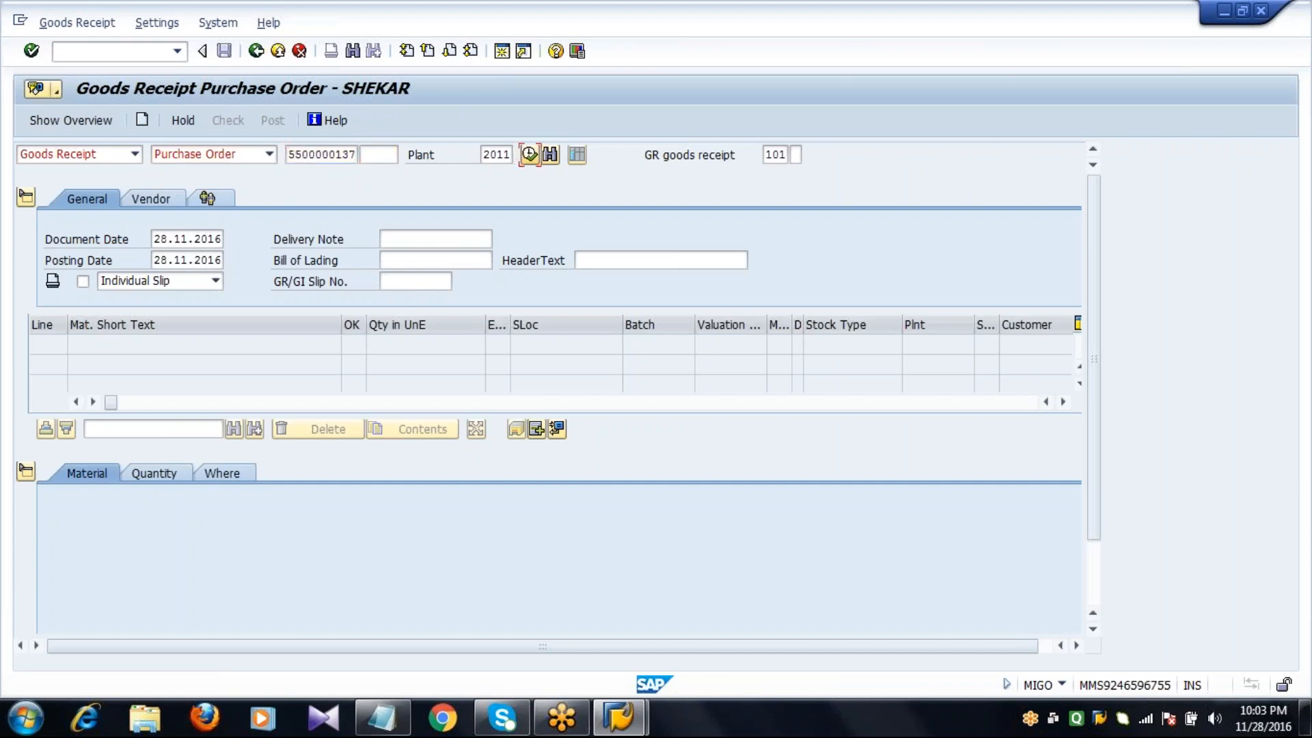
key(Return)
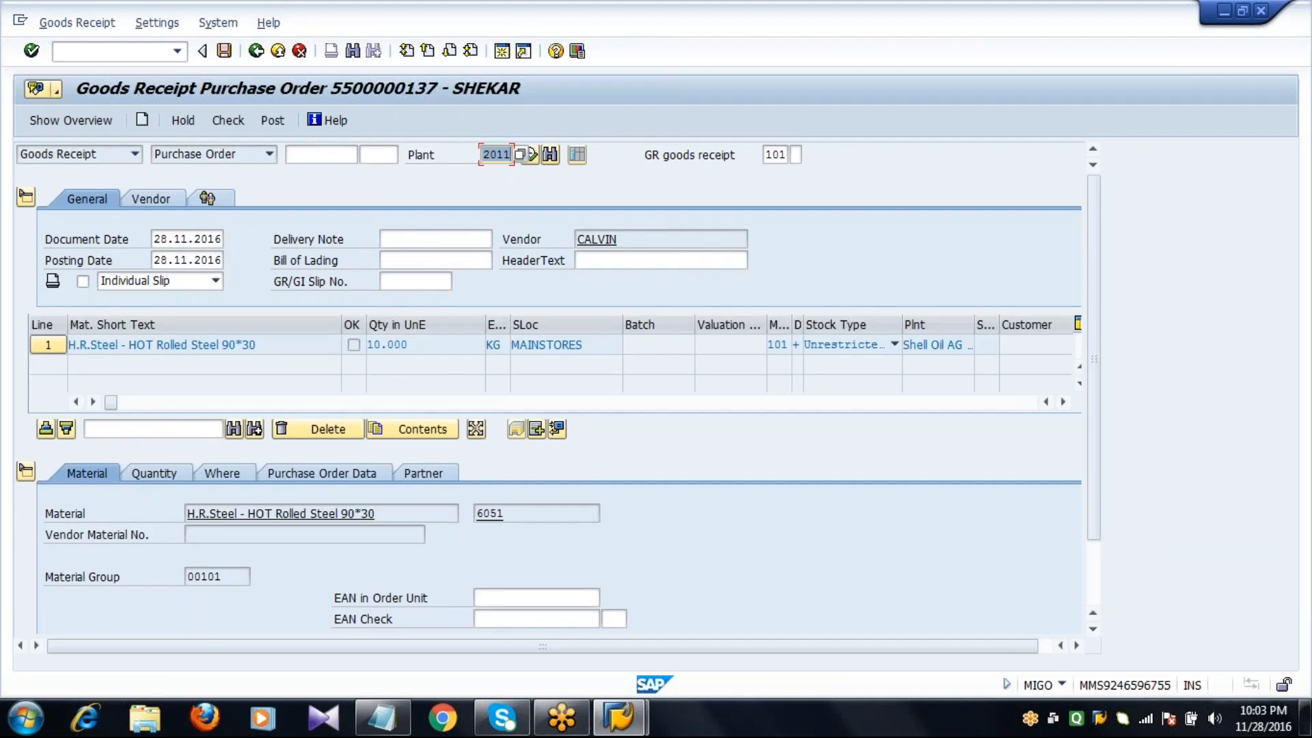
- Examine the goods receipt item's quantity details, comparing the quantity in unit of entry with the quantity ordered
click(1092, 589)
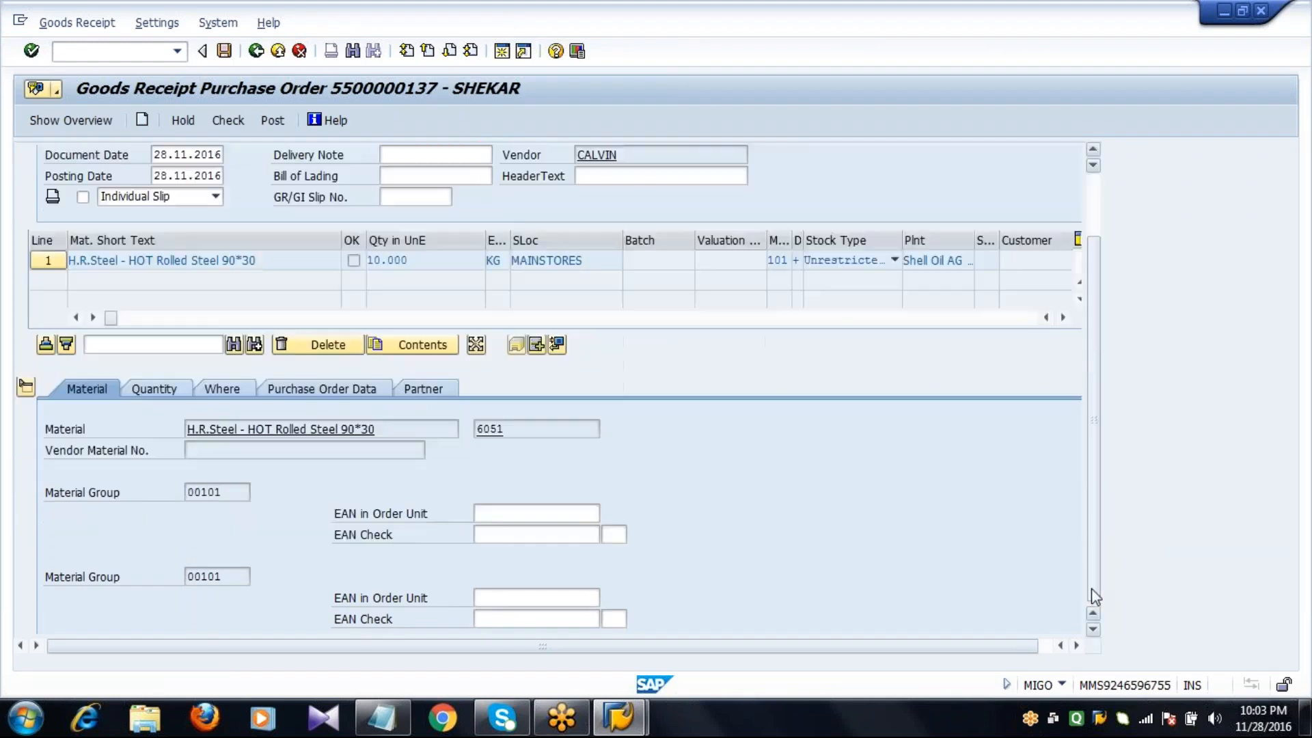
click(1092, 589)
click(426, 263)
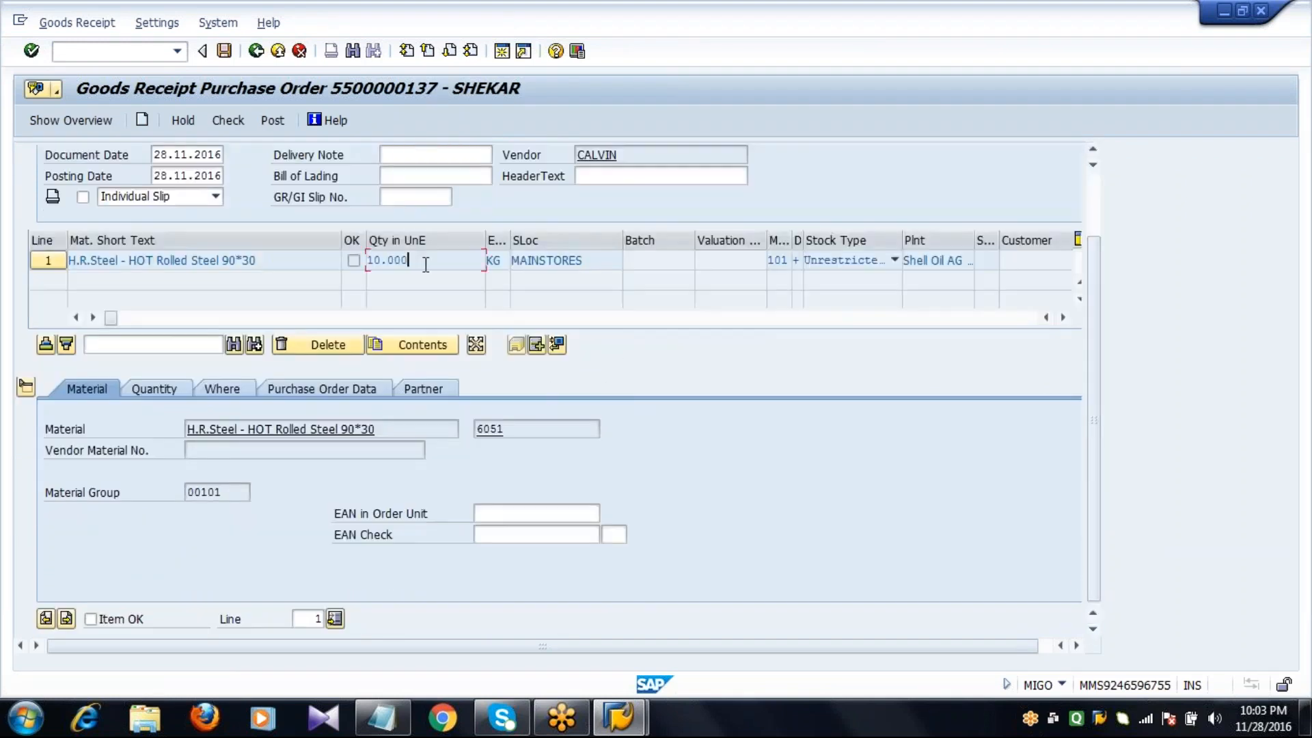
click(155, 389)
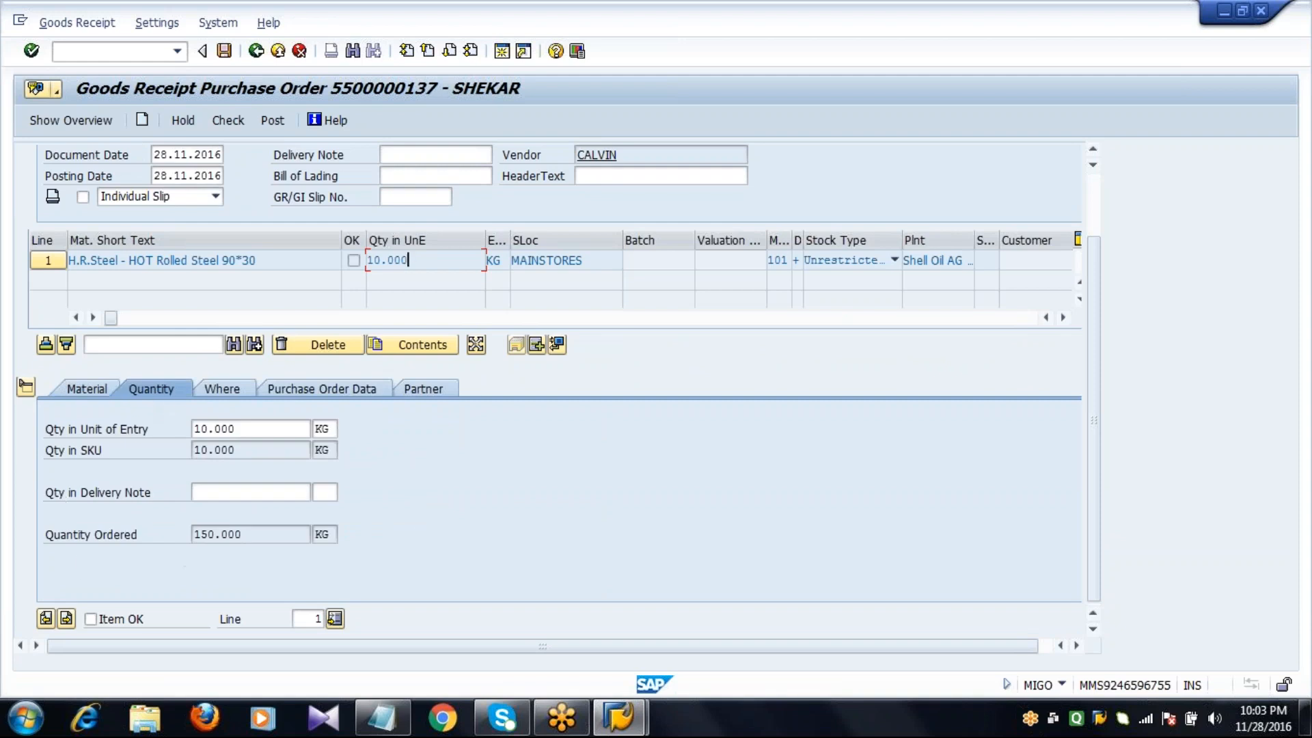
drag(271, 537, 182, 538)
click(170, 536)
click(263, 425)
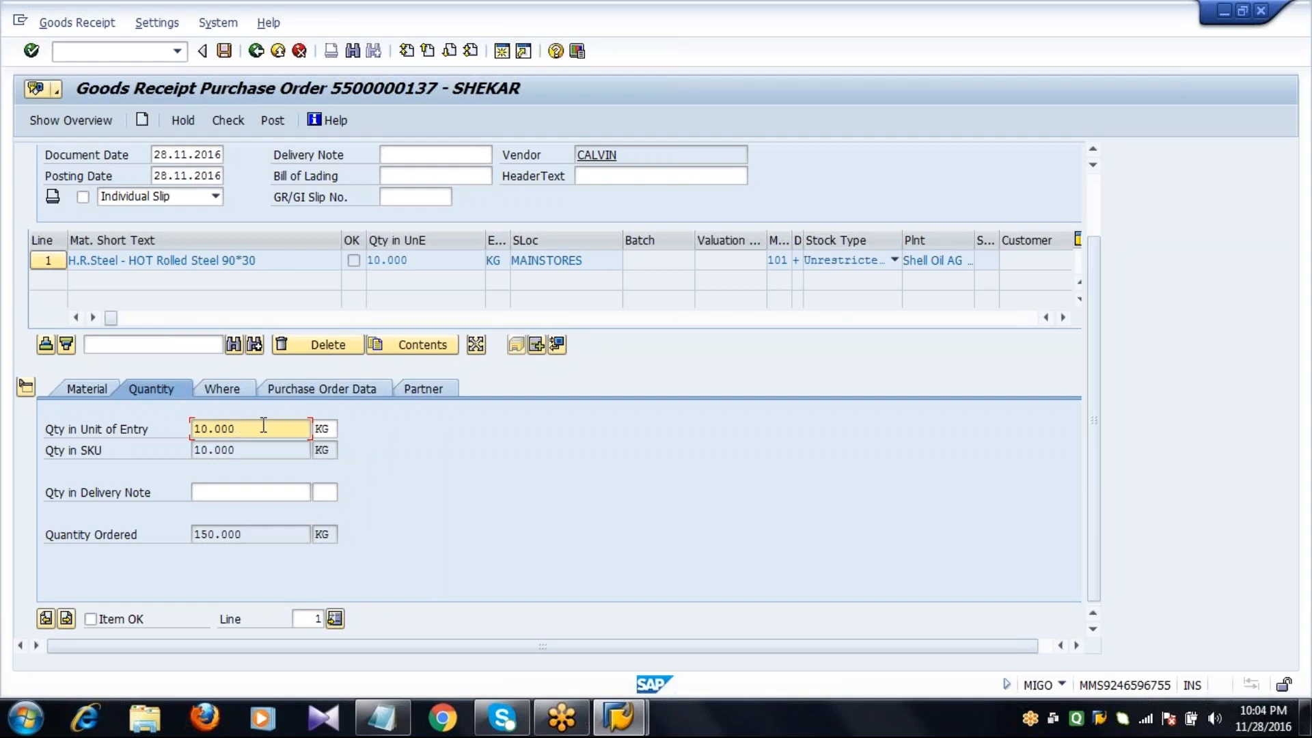
- Leave the goods receipt without posting and start transaction ME21N for a new purchase order
click(277, 51)
click(330, 354)
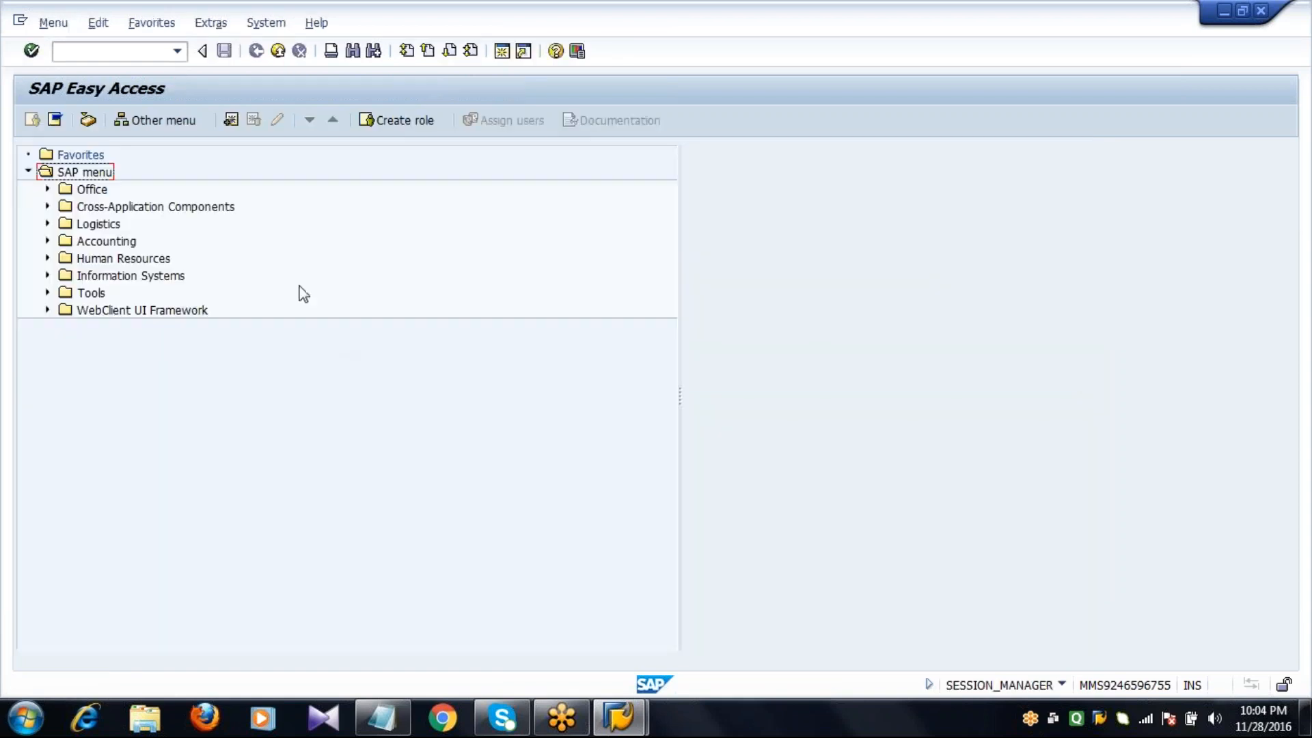
click(149, 55)
text(ME21N)
key(Return)
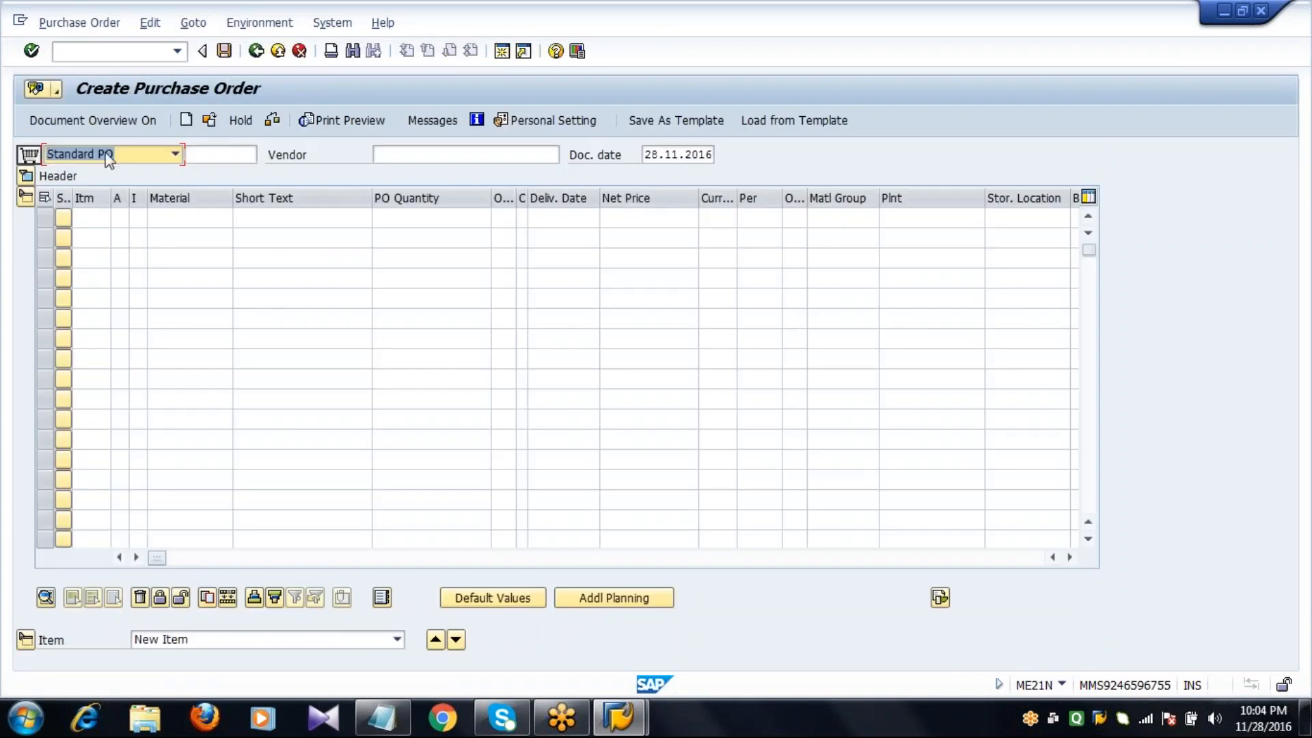
- Turn on the purchase order's document overview and choose Scheduling agreements as its selection variant
click(73, 122)
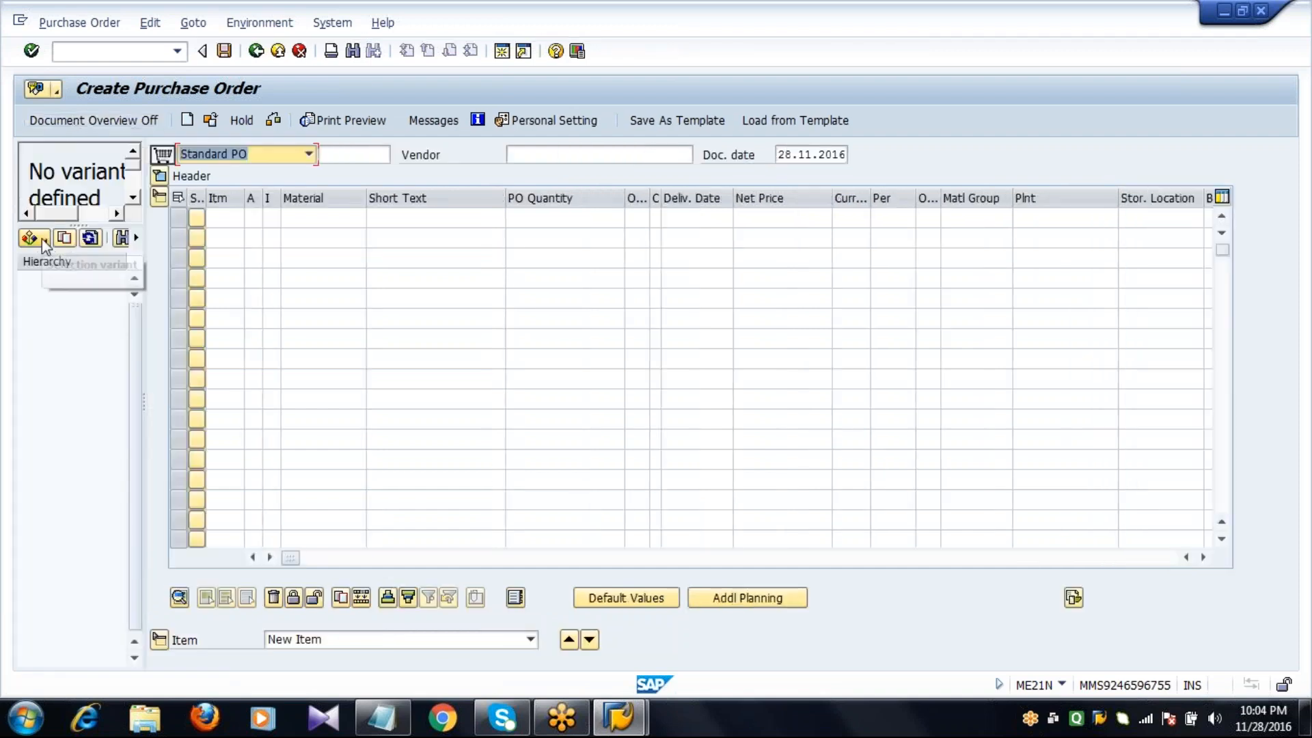
click(42, 240)
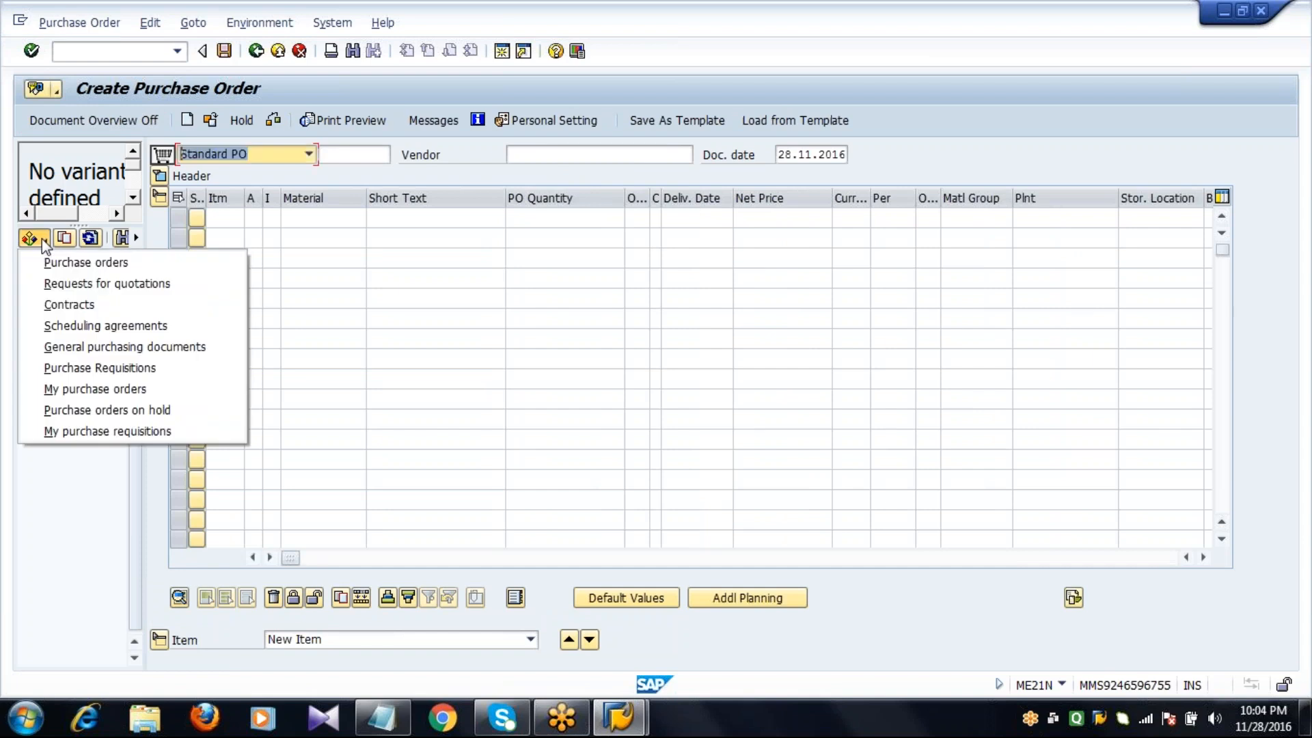
click(96, 326)
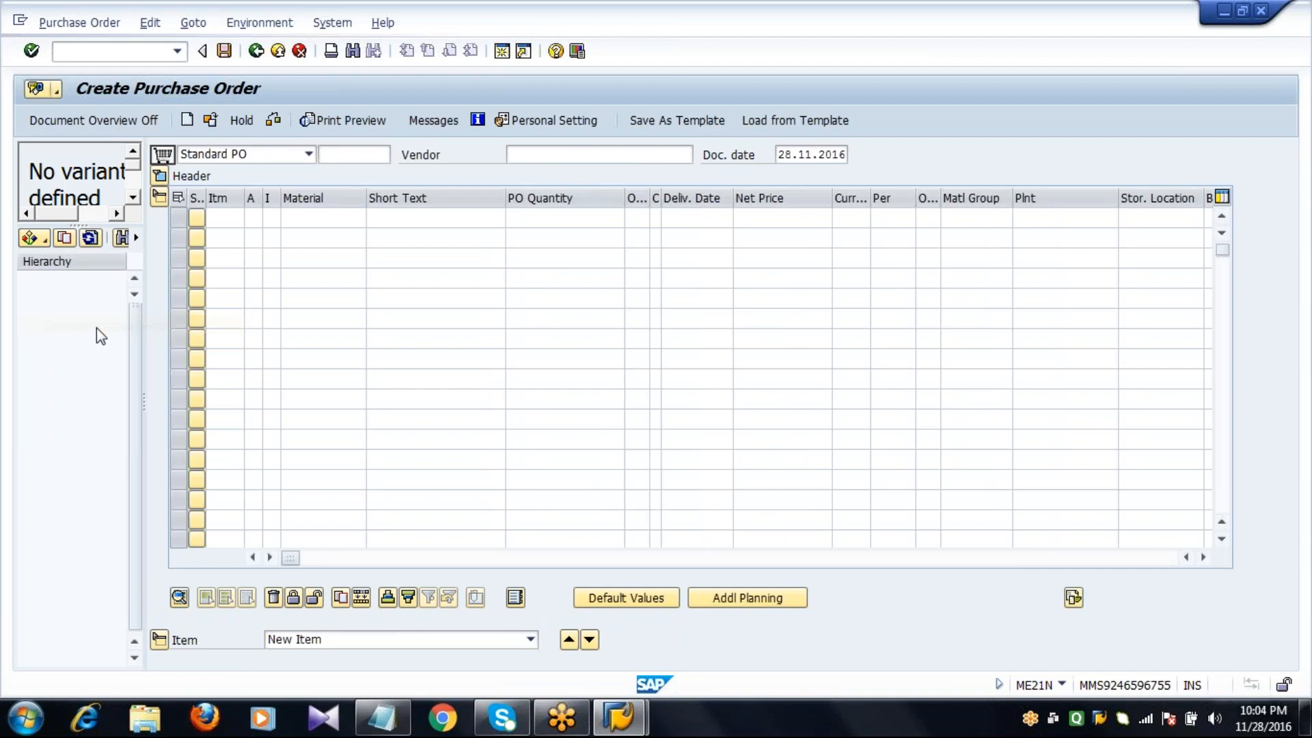
- Enter material number 6051 as a selection criterion for the purchasing documents
click(306, 238)
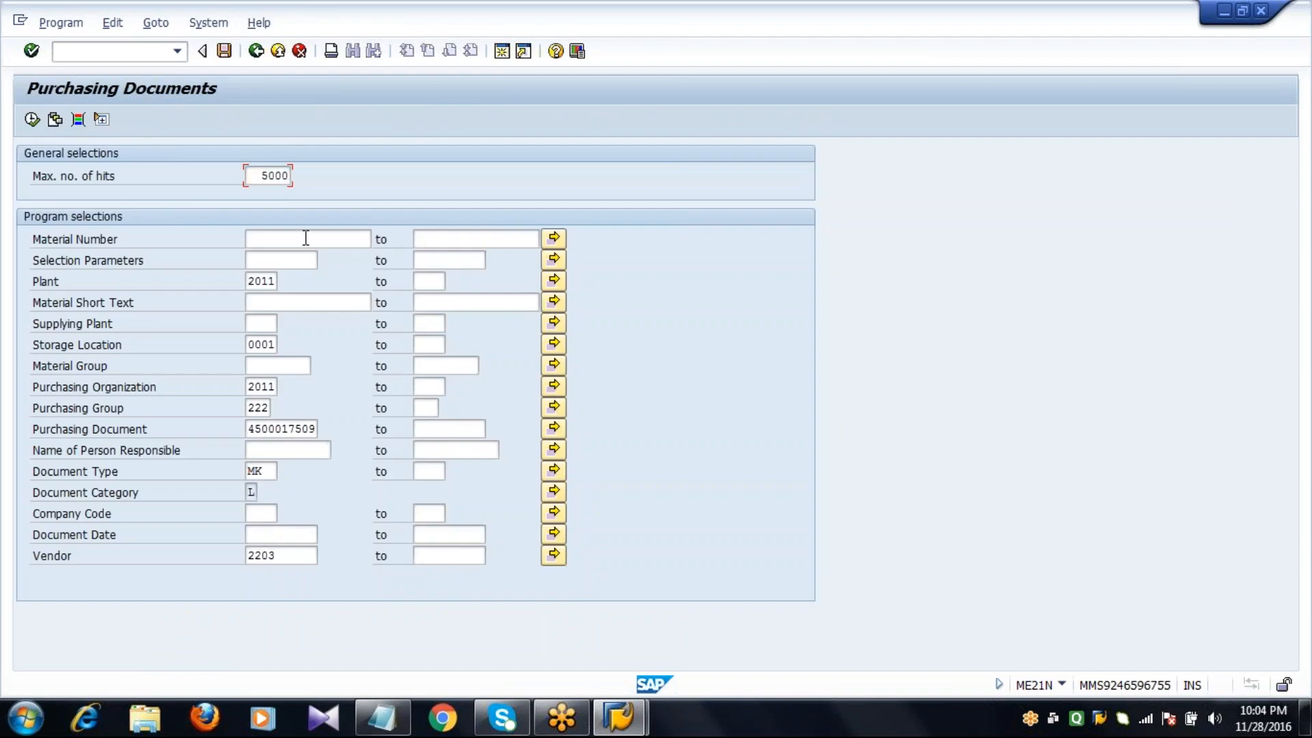
text(6)
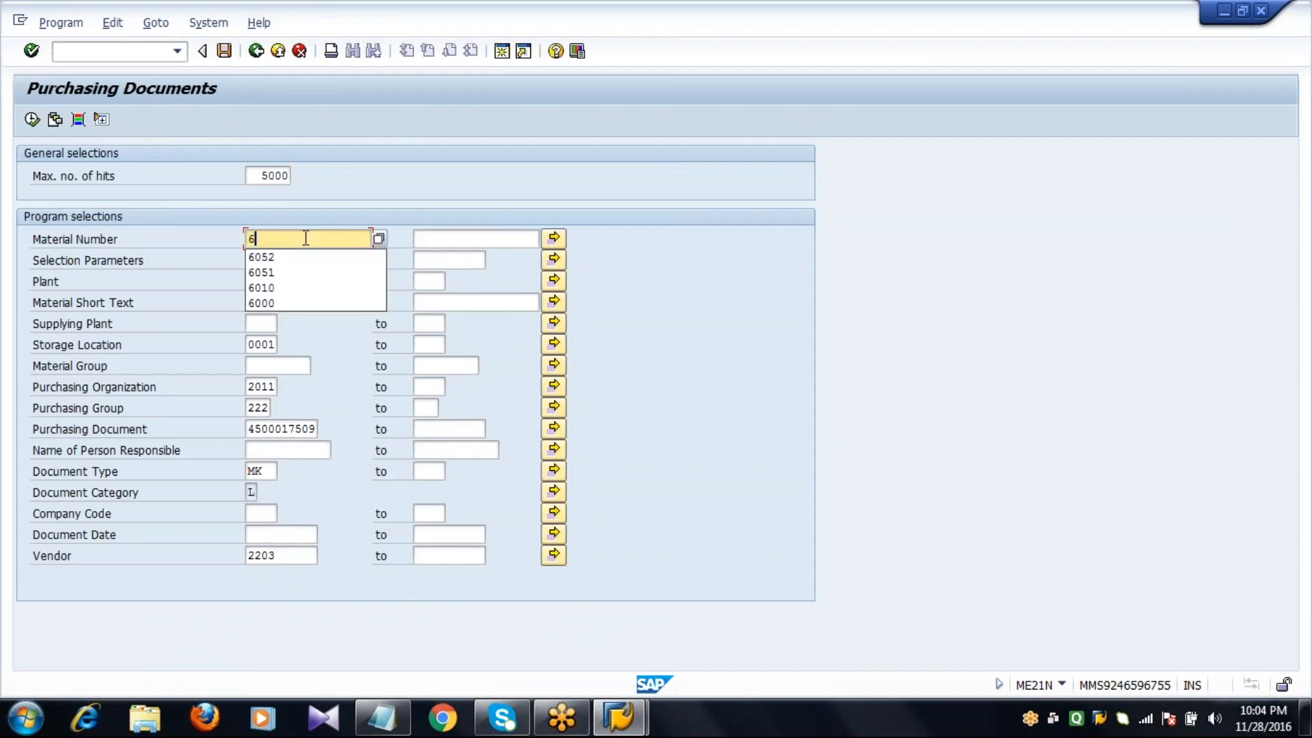
click(285, 270)
key(Down)
key(Down)
key(Down)
key(Down)
key(Down)
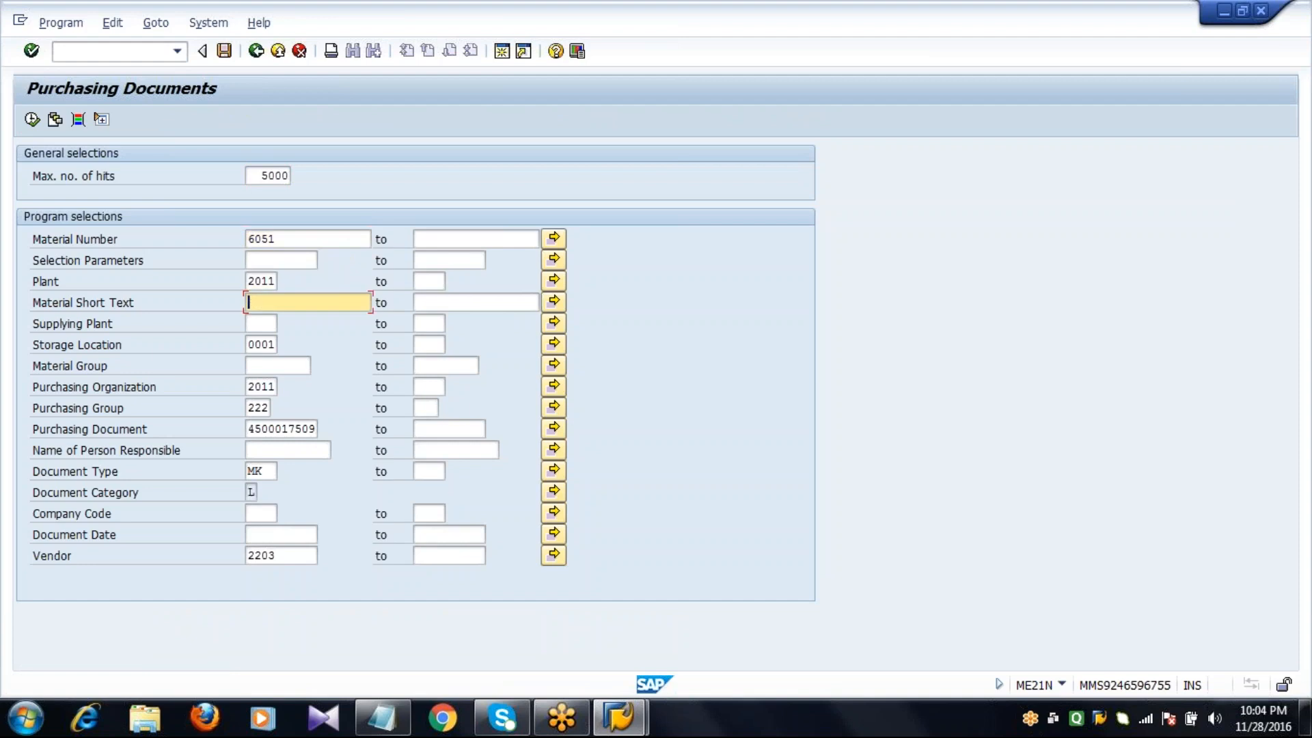
- Clear the storage location, purchasing organization, purchasing group and purchasing document from the selection criteria
key(Down)
key(Down)
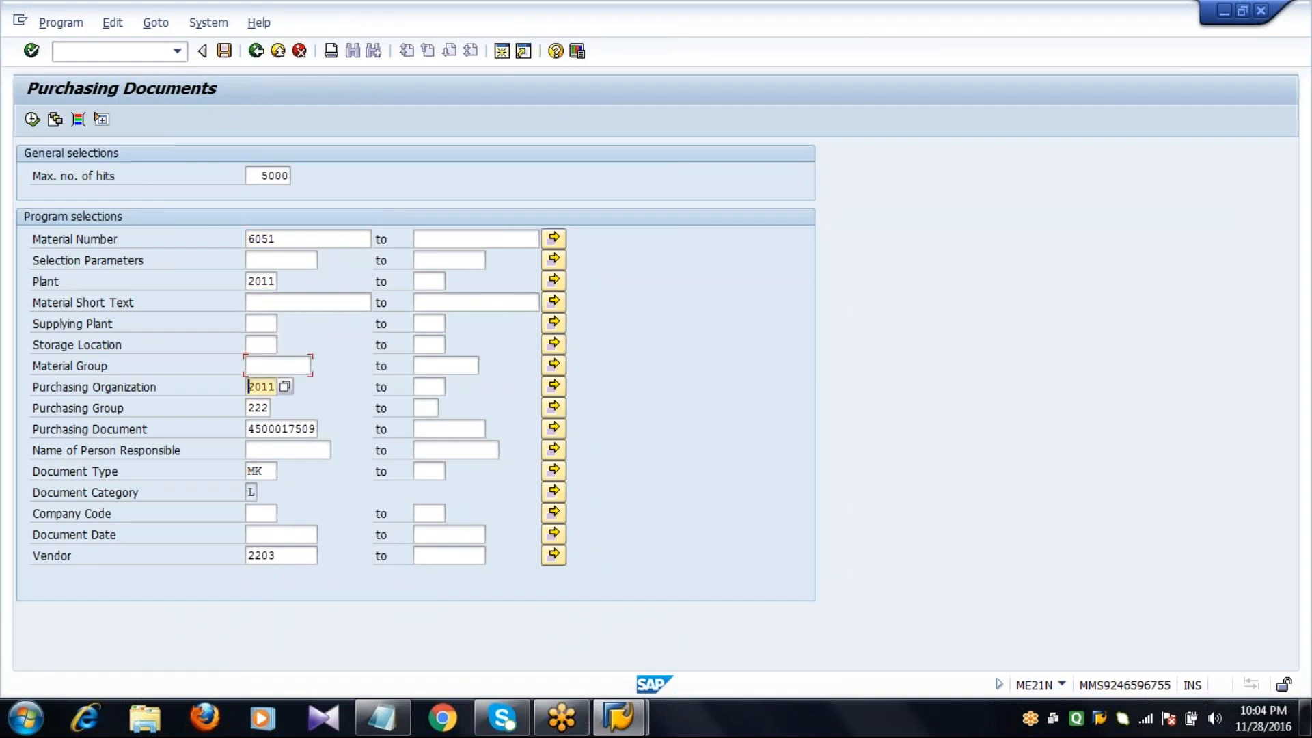
key(Delete)
key(Delete)
key(Down)
key(Delete)
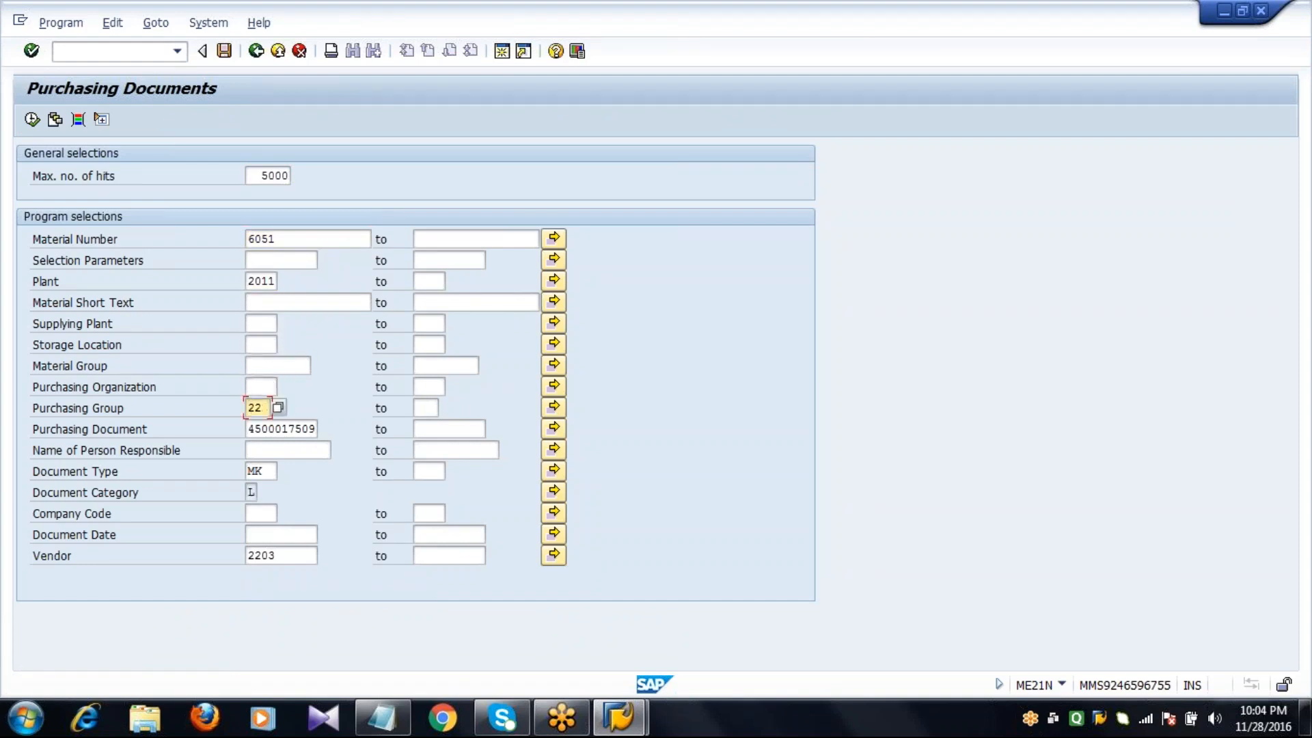
key(Delete)
key(Delete)
key(Down)
key(Delete)
key(Delete)
key(Delete)
key(Delete)
key(Delete)
key(Delete)
key(Delete)
key(Delete)
key(Delete)
key(Delete)
key(Down)
key(Down)
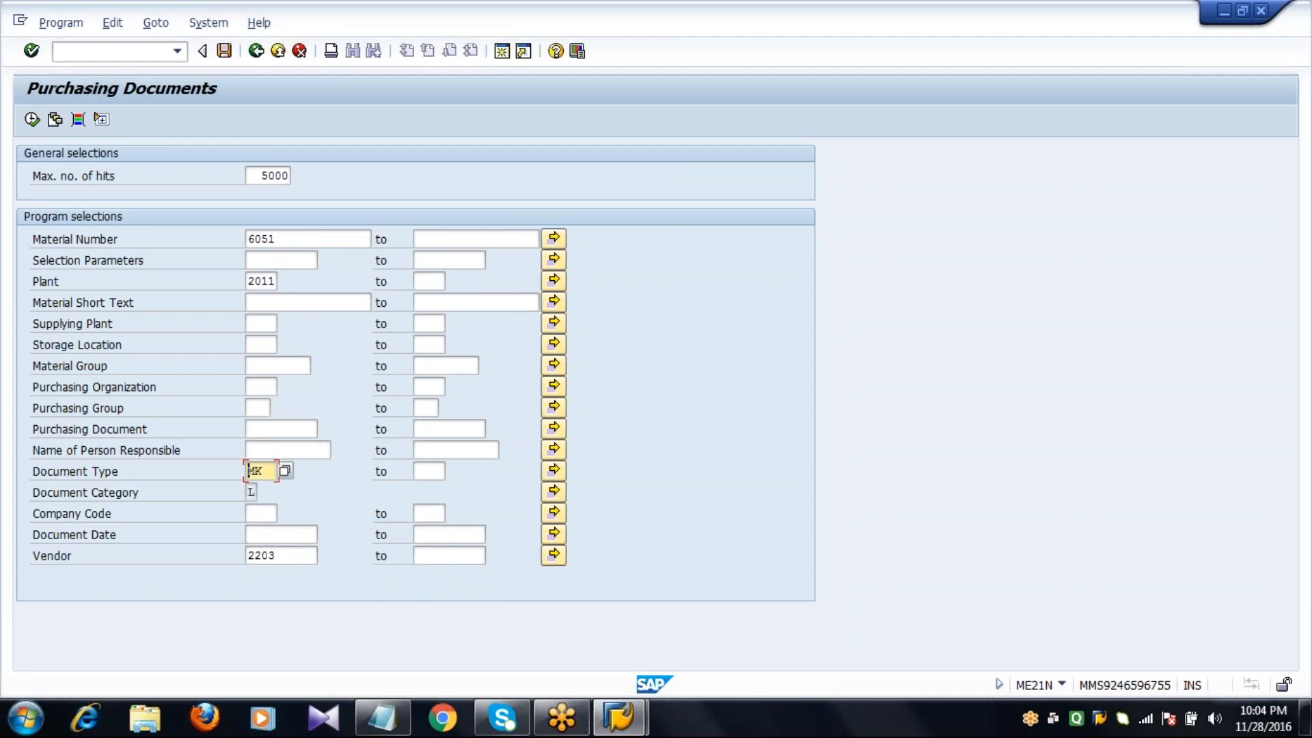
- Clear the document type and the vendor from the selection criteria
key(Delete)
key(Delete)
key(Down)
key(Down)
key(Down)
key(Delete)
key(Delete)
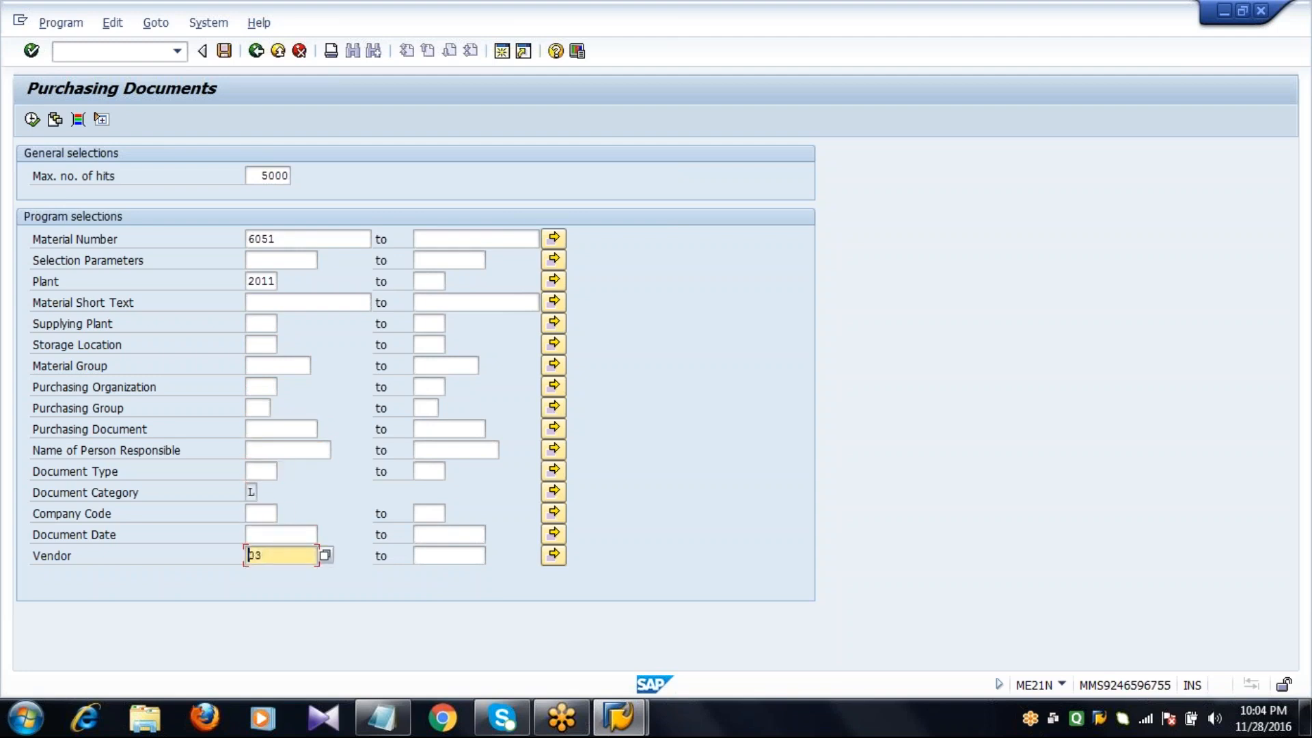
- Set the document type to LP and run the purchasing document selection
key(Up)
key(Up)
key(Up)
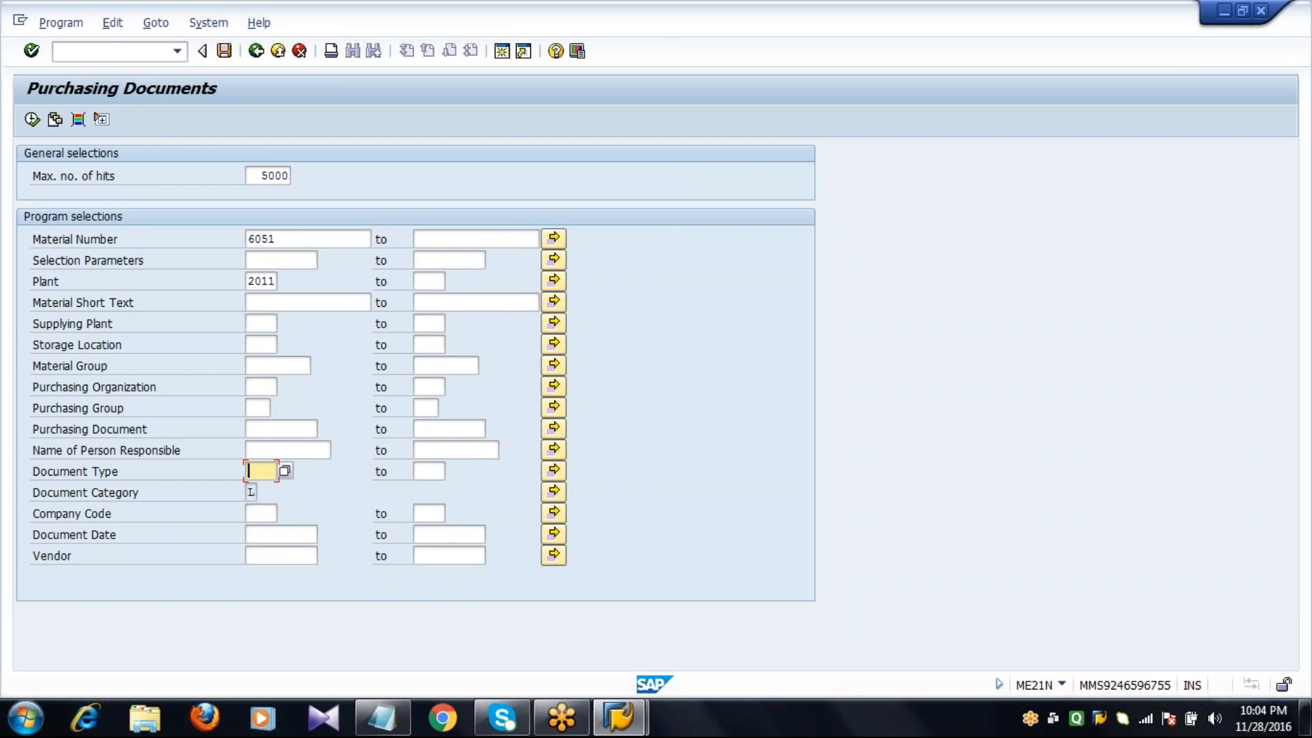
text(LP)
click(32, 120)
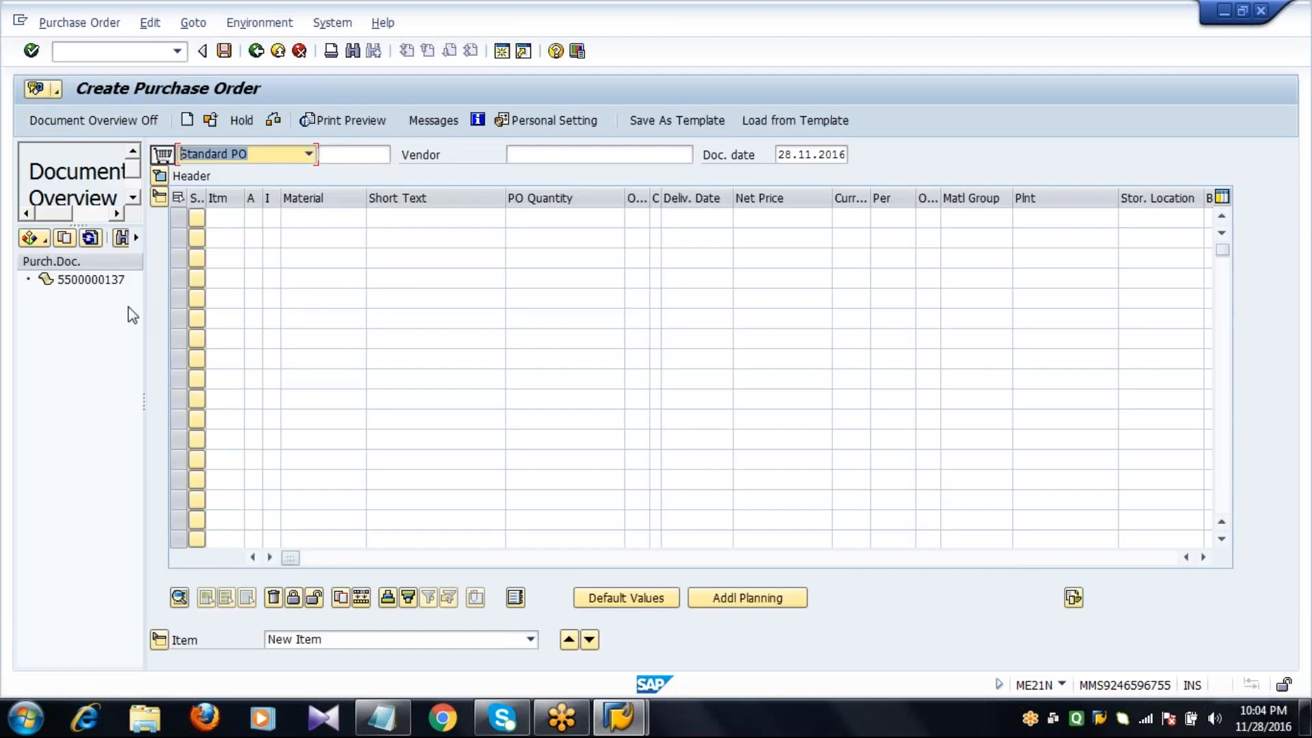
- Try to adopt the scheduling agreement listed in the document overview into the purchase order
click(95, 281)
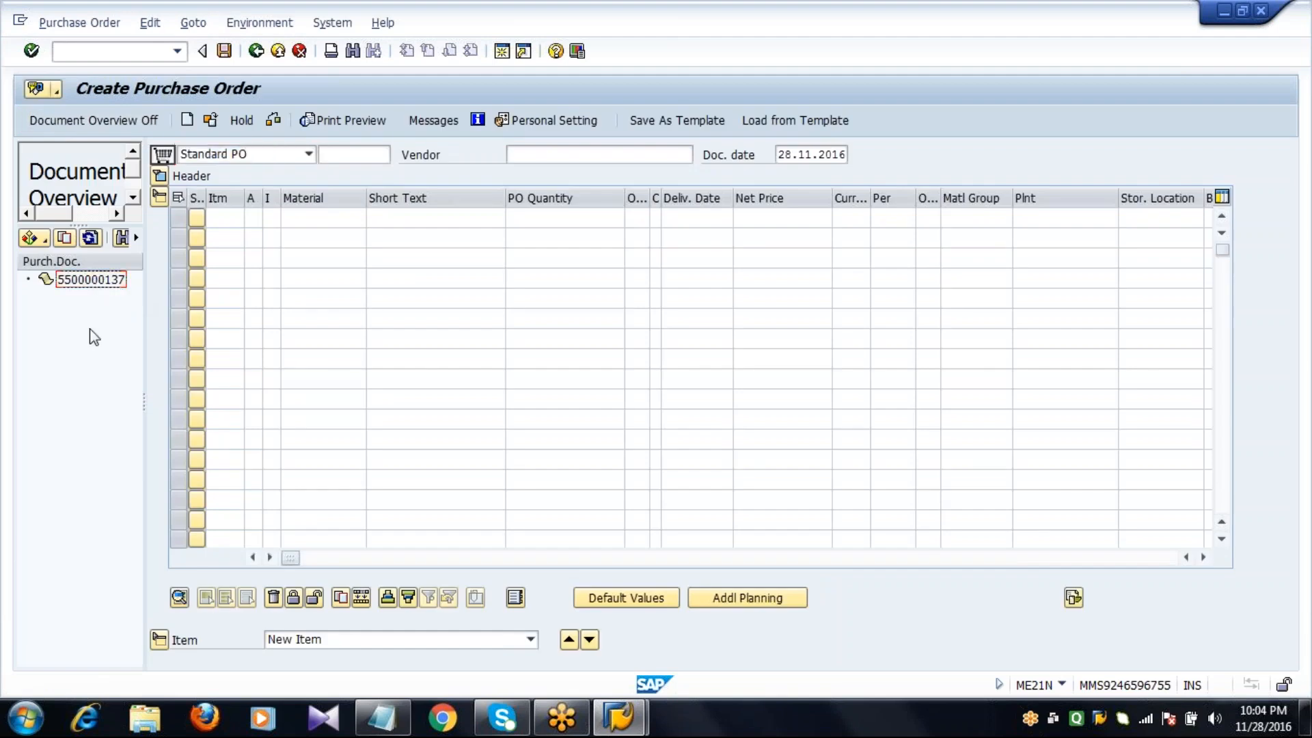
click(91, 281)
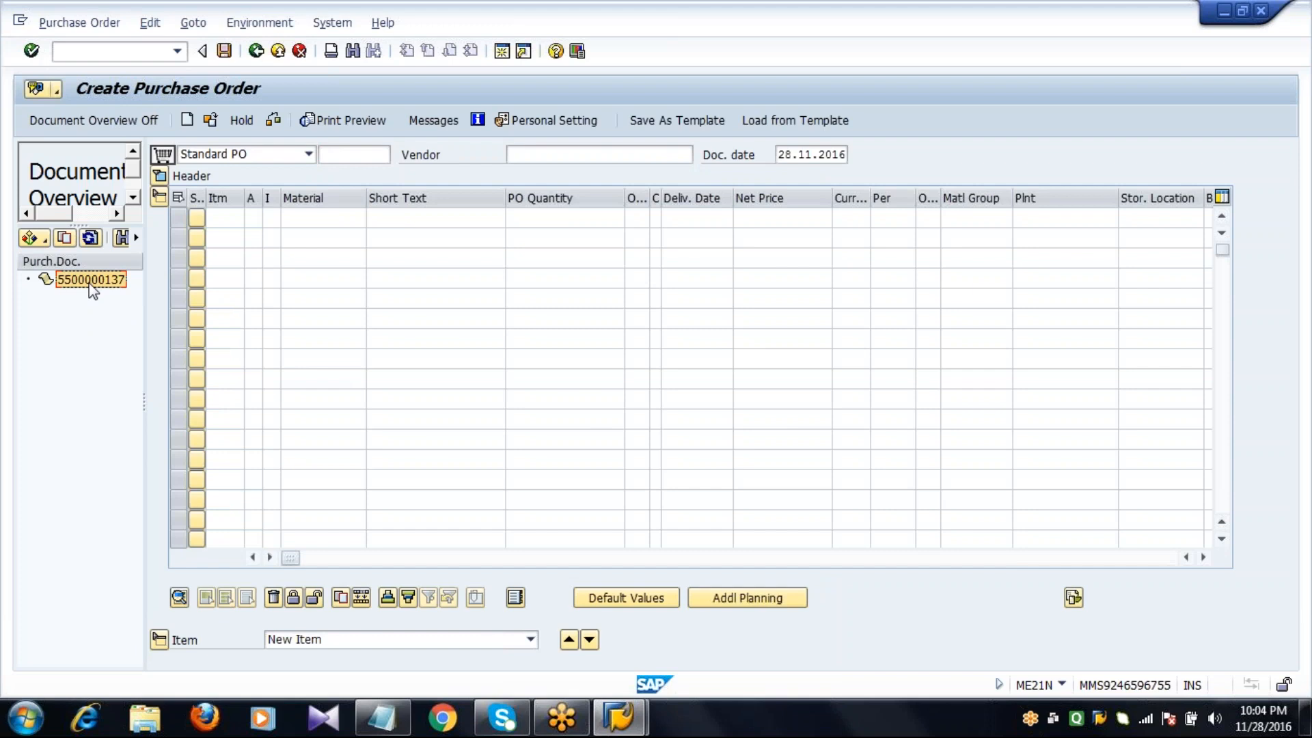
click(66, 240)
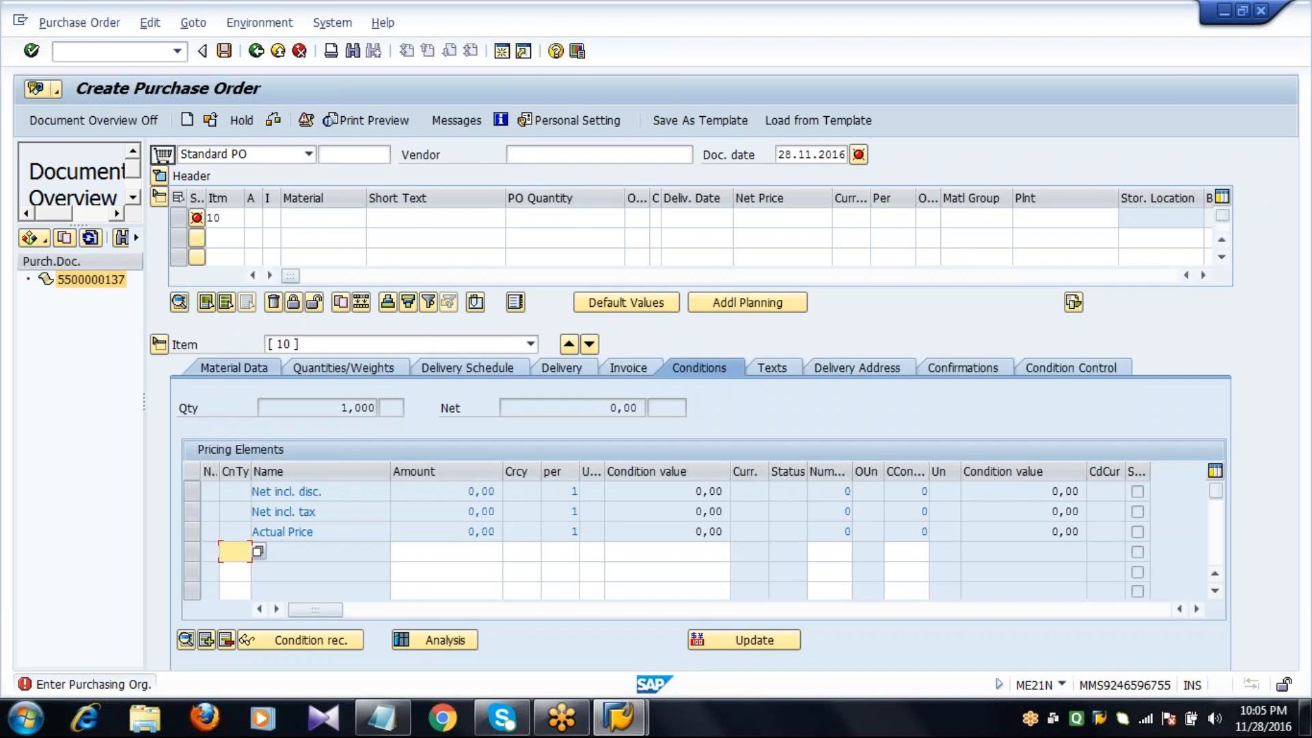
- Show the header's organizational data and try adopting the listed scheduling agreement once more
click(159, 177)
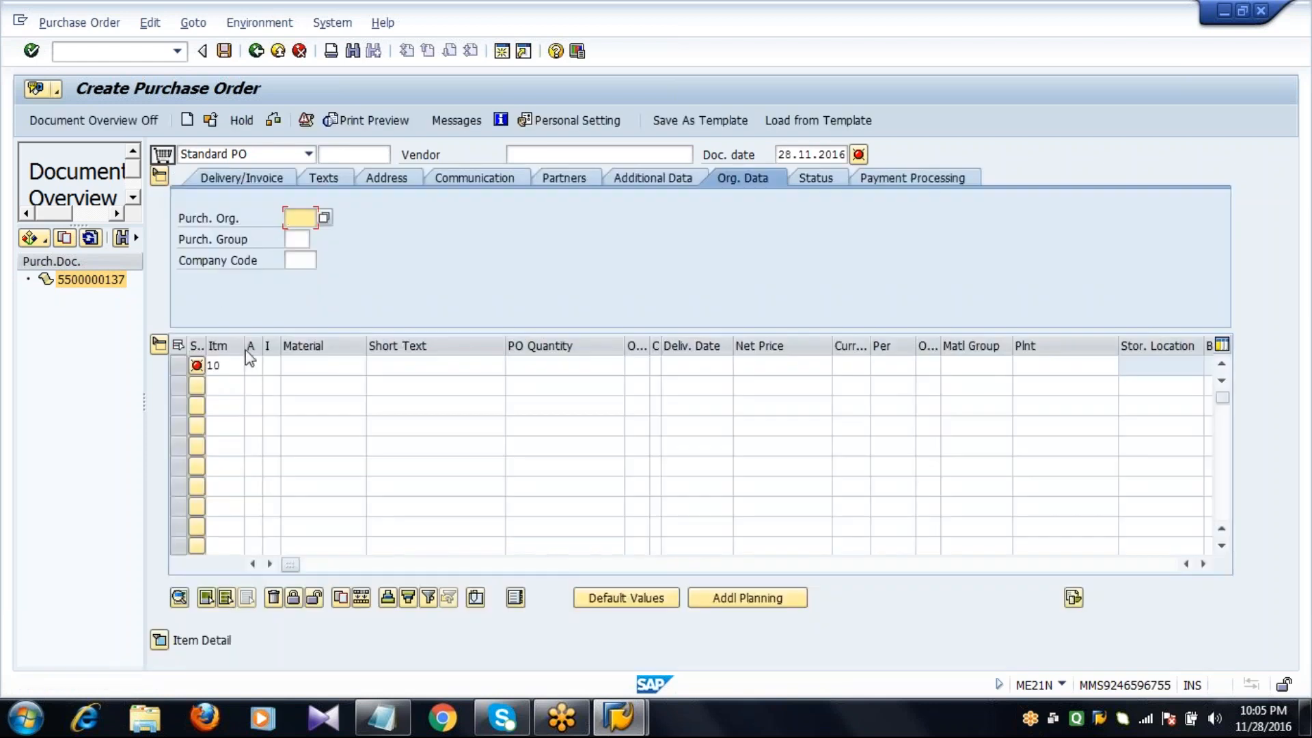
click(86, 279)
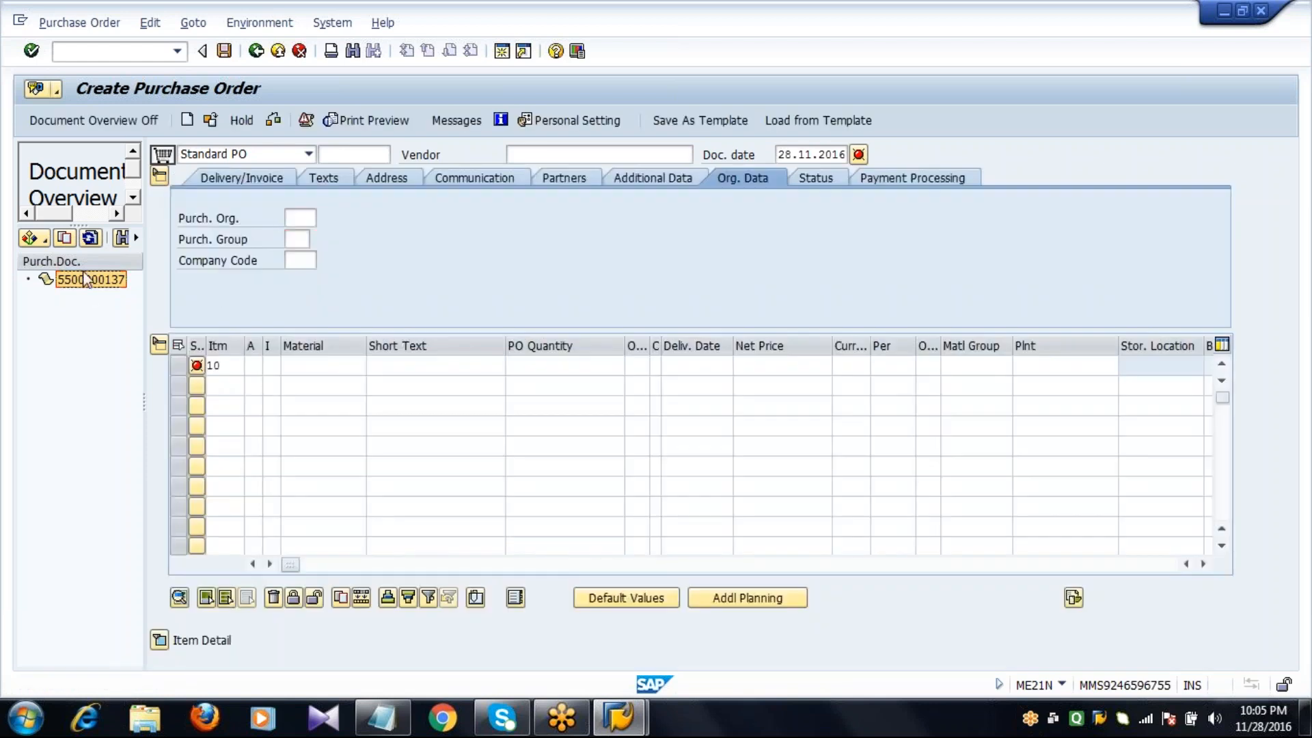
click(65, 239)
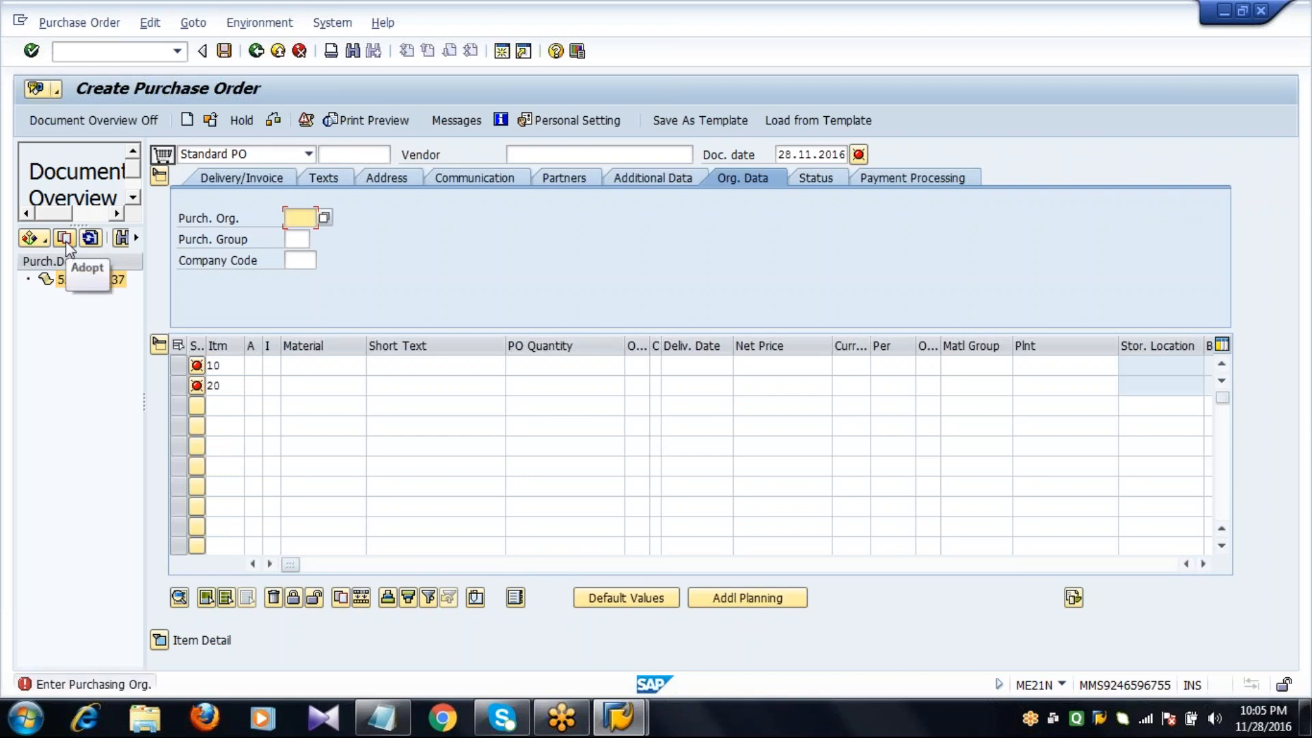
- Abandon the current purchase order and restart transaction ME21N with a blank one
click(101, 53)
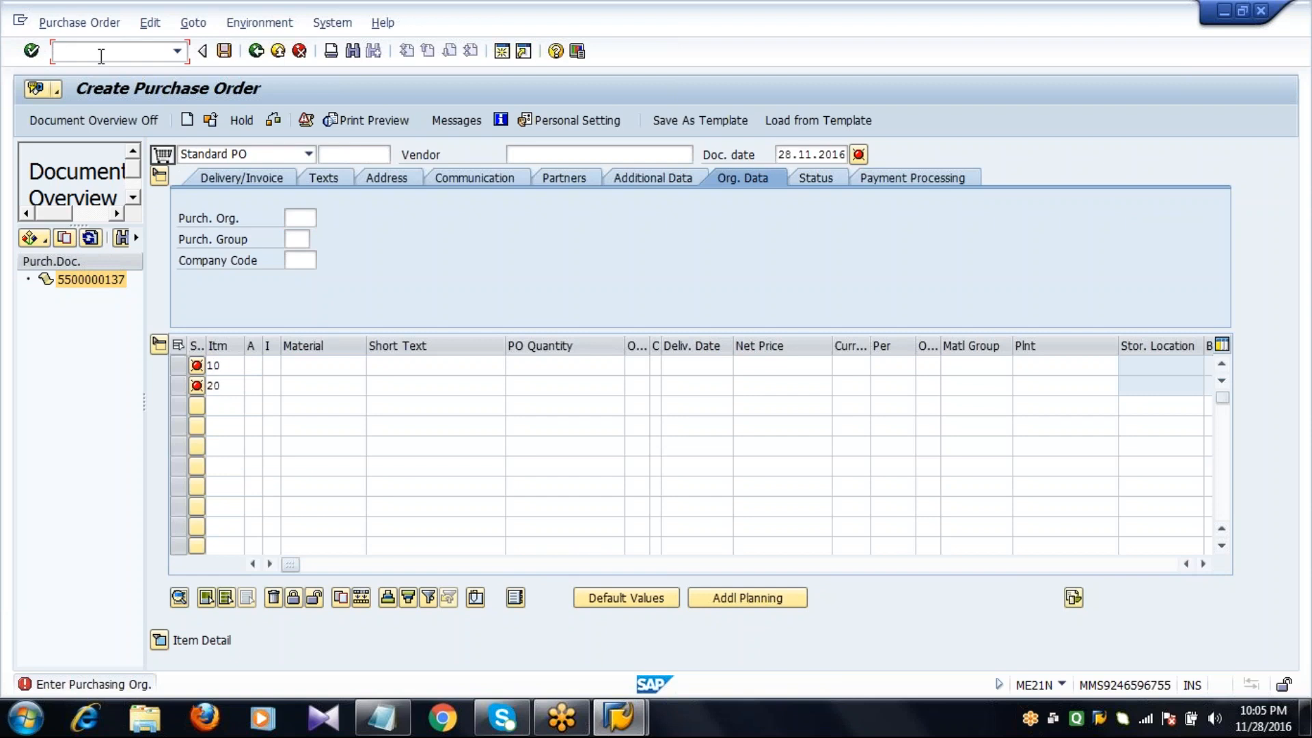
text(/NME21N)
key(Return)
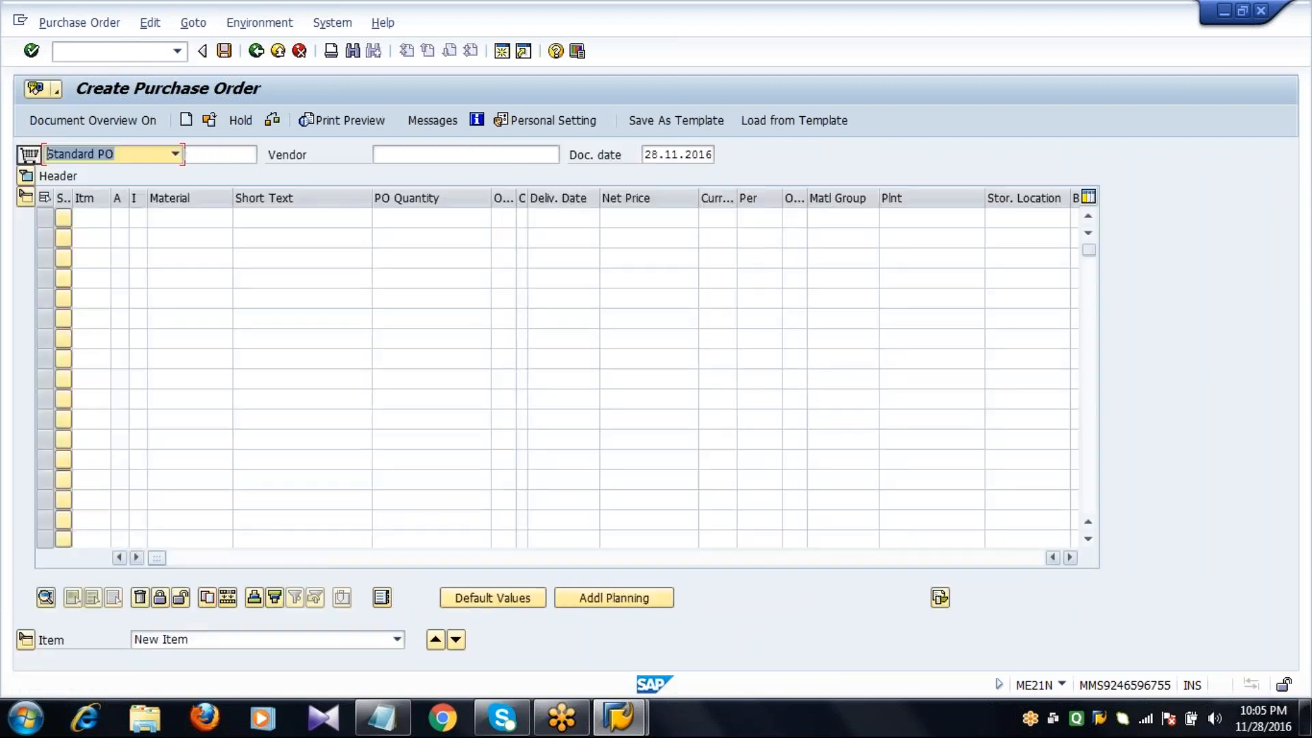
- Widen the Outline Agreement column and try to reference the copied scheduling agreement number in the first item
drag(290, 569, 294, 567)
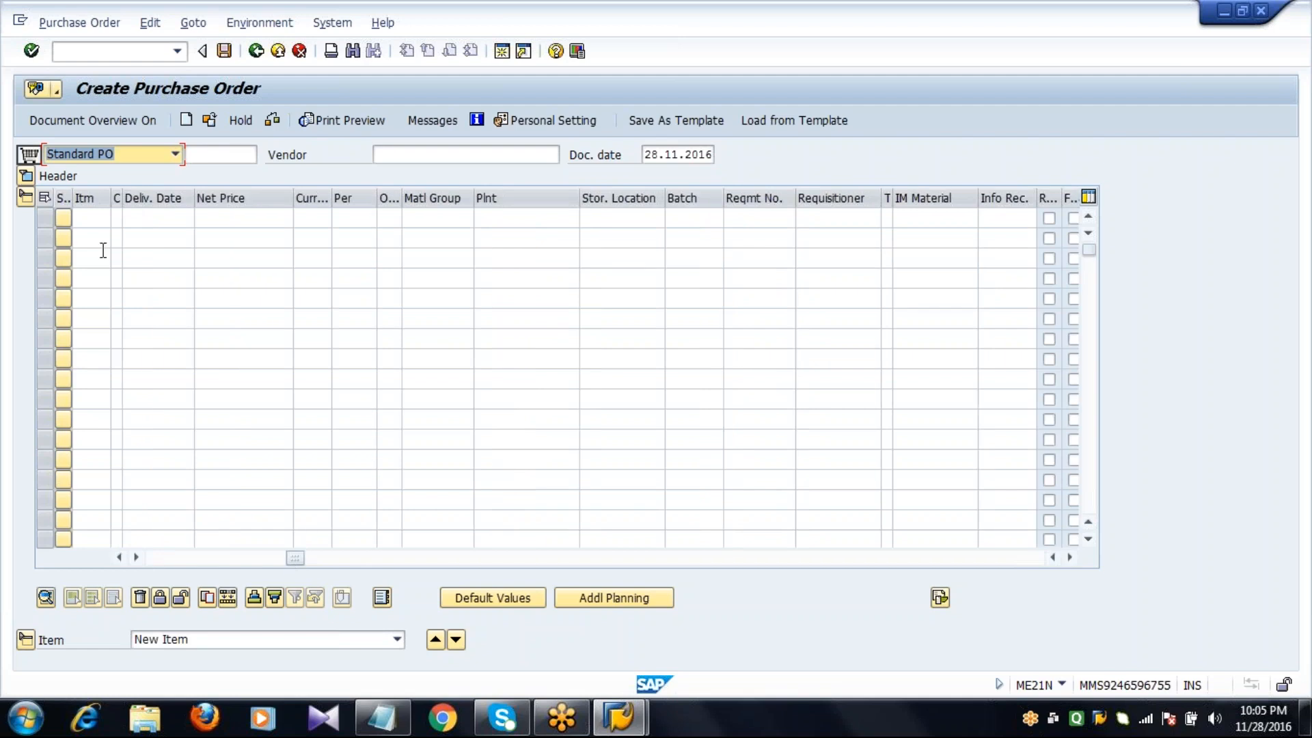
click(26, 198)
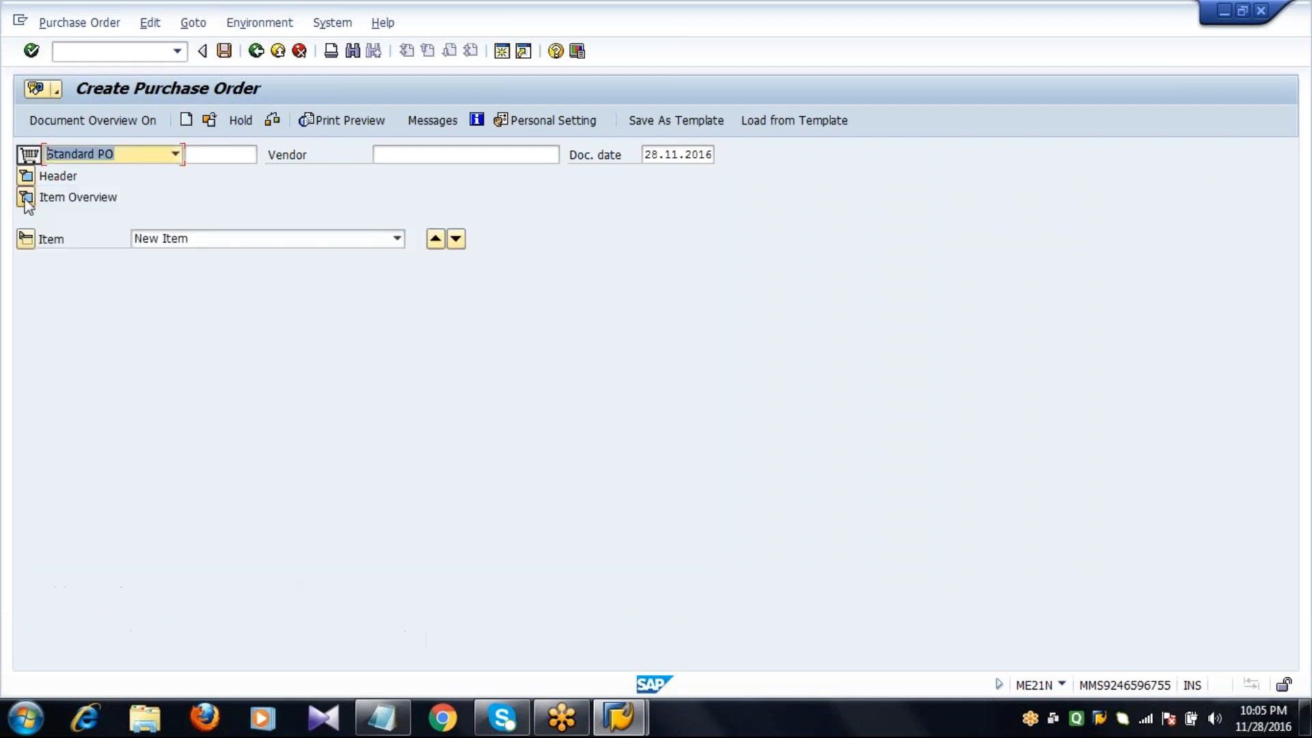
click(25, 200)
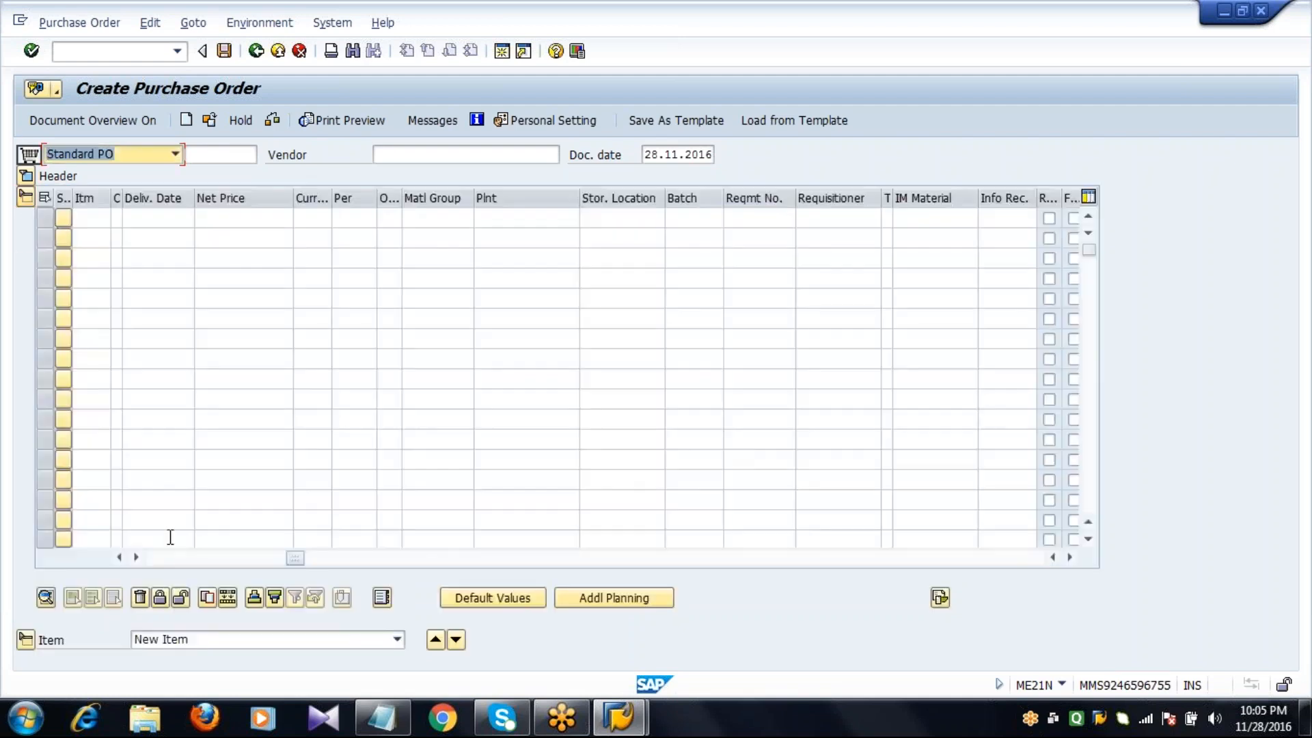
drag(291, 560, 594, 557)
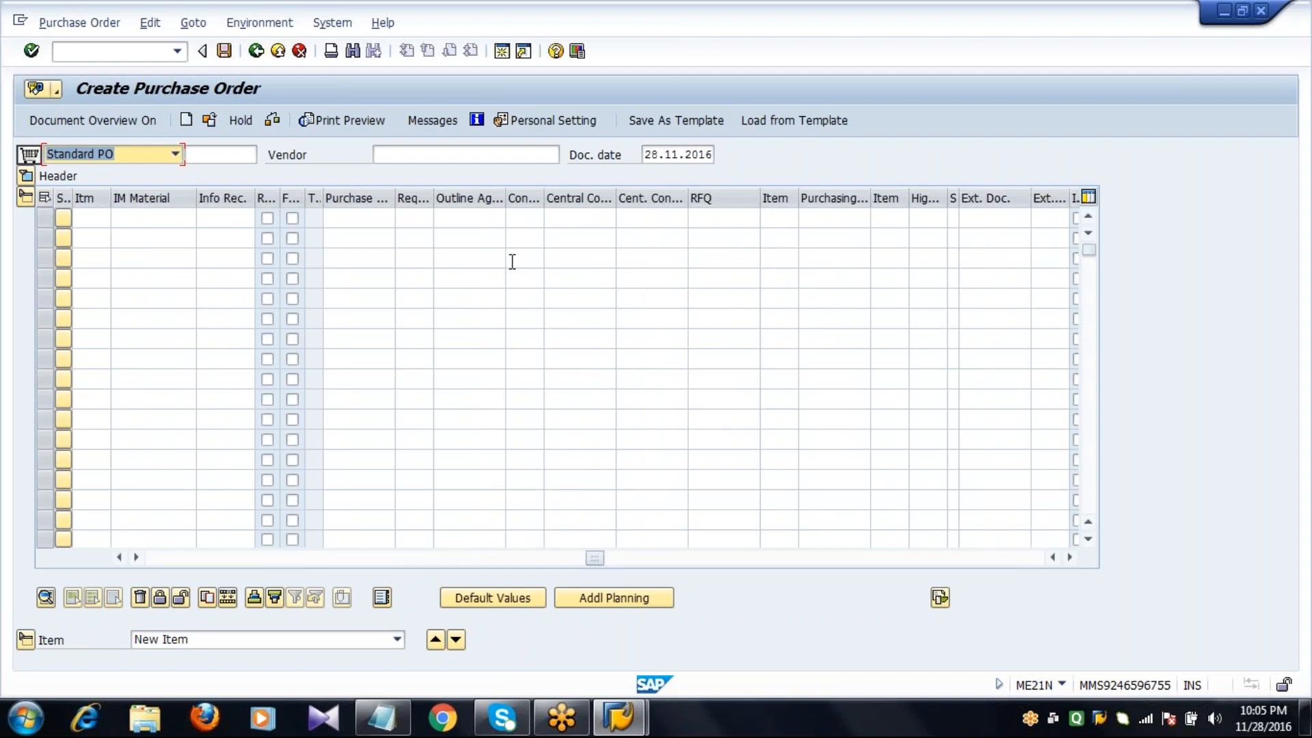
drag(507, 256, 580, 250)
click(492, 217)
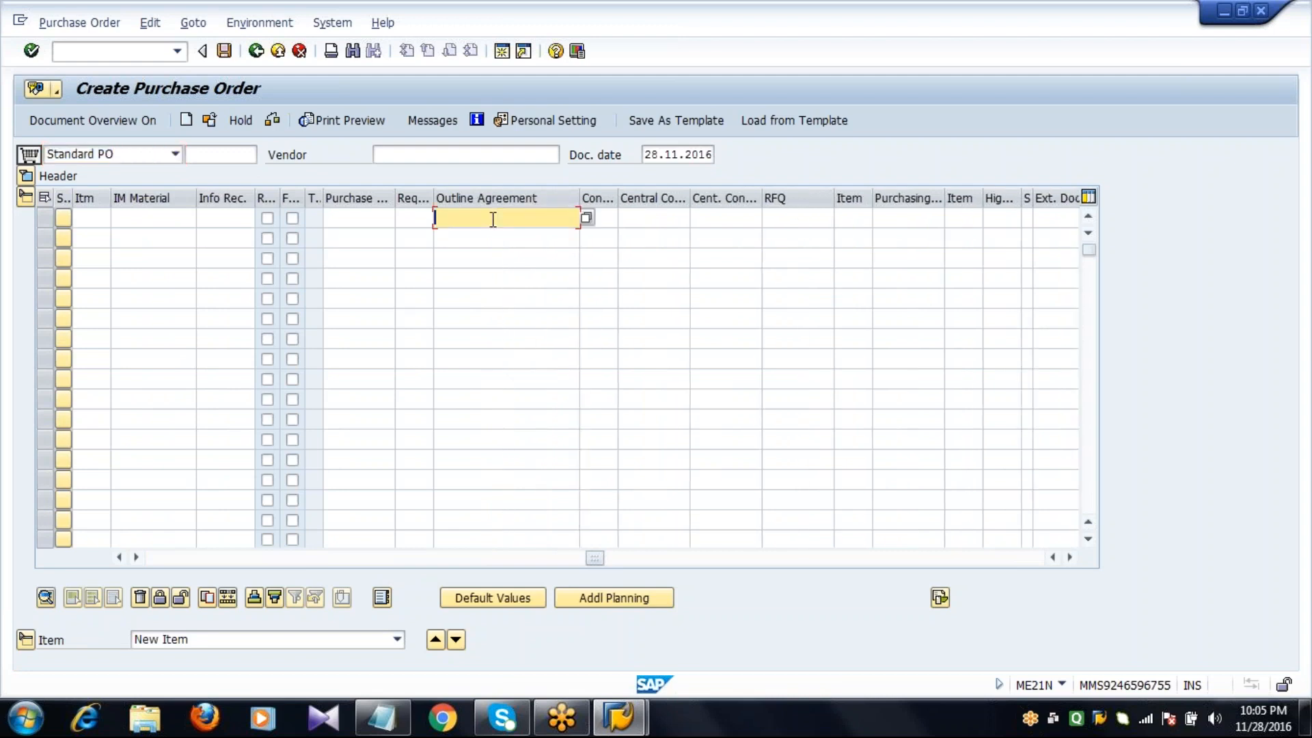
key(ctrl+v)
key(Return)
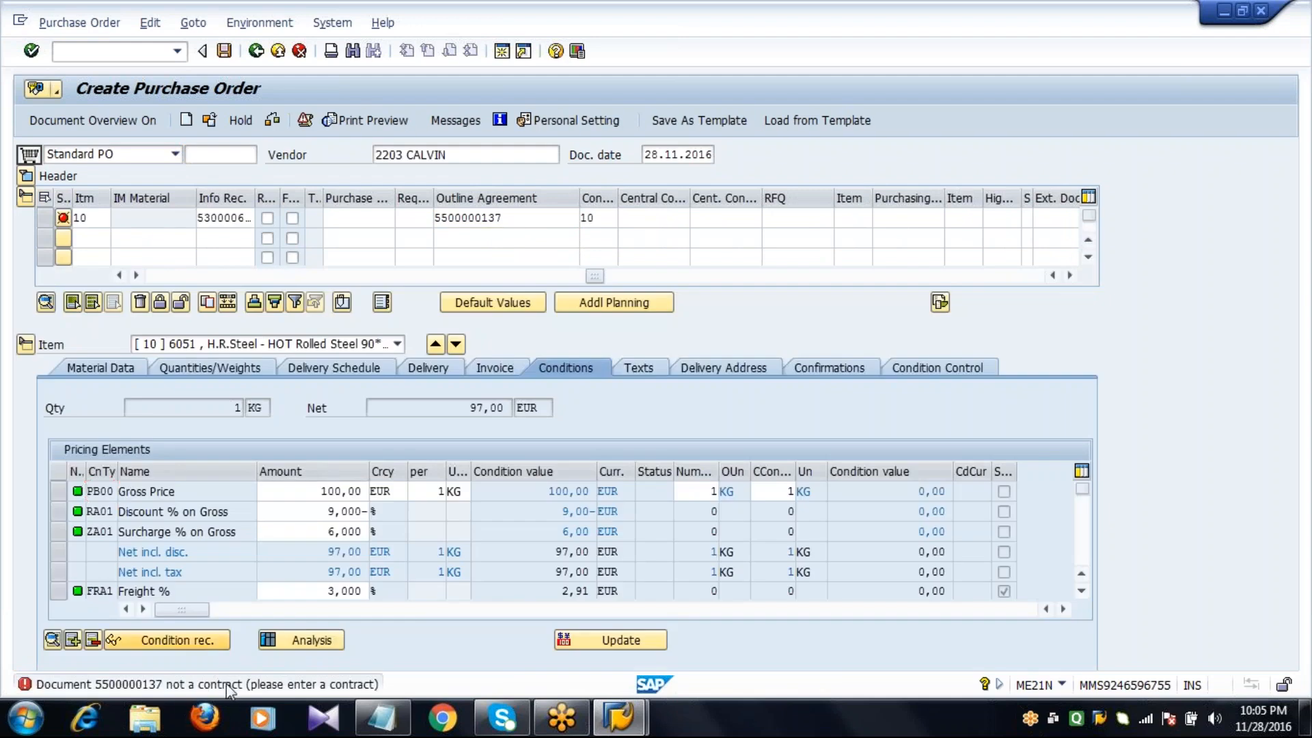
- Read the long text of the status message, and leave the purchase order without saving
double_click(263, 684)
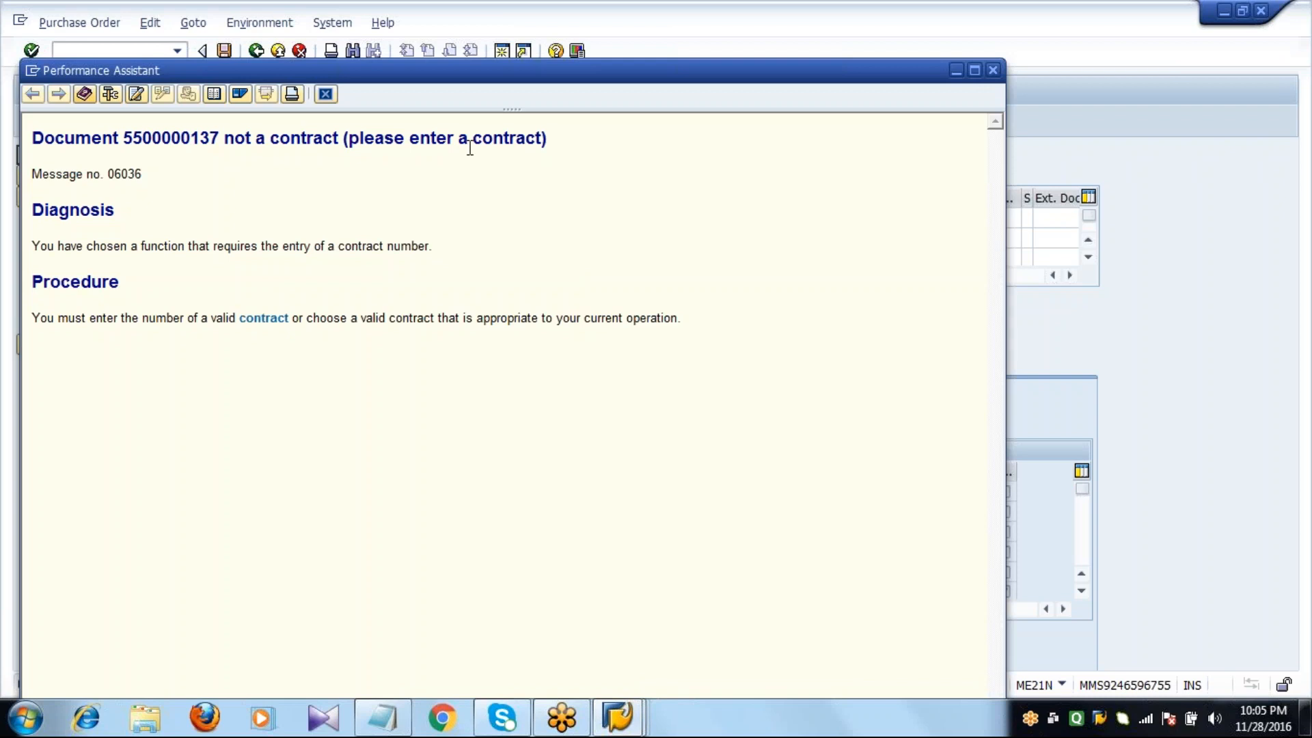
click(322, 93)
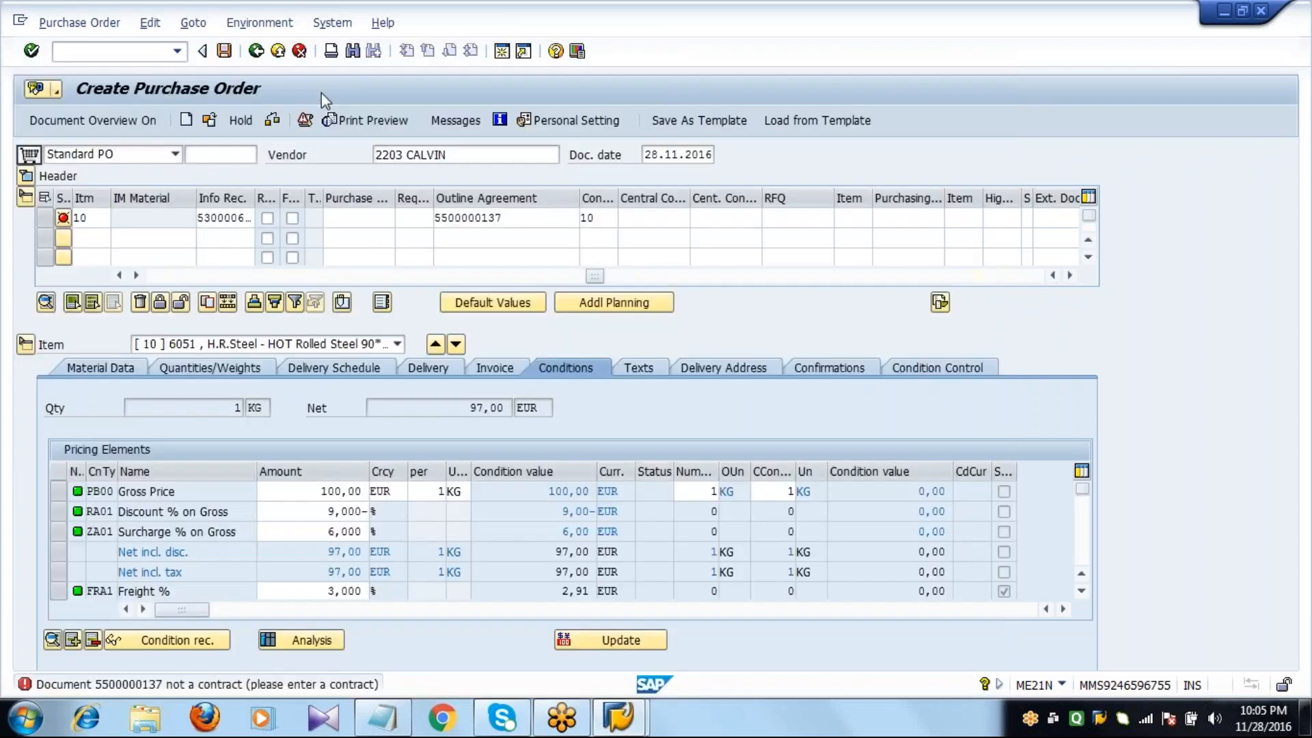
click(475, 217)
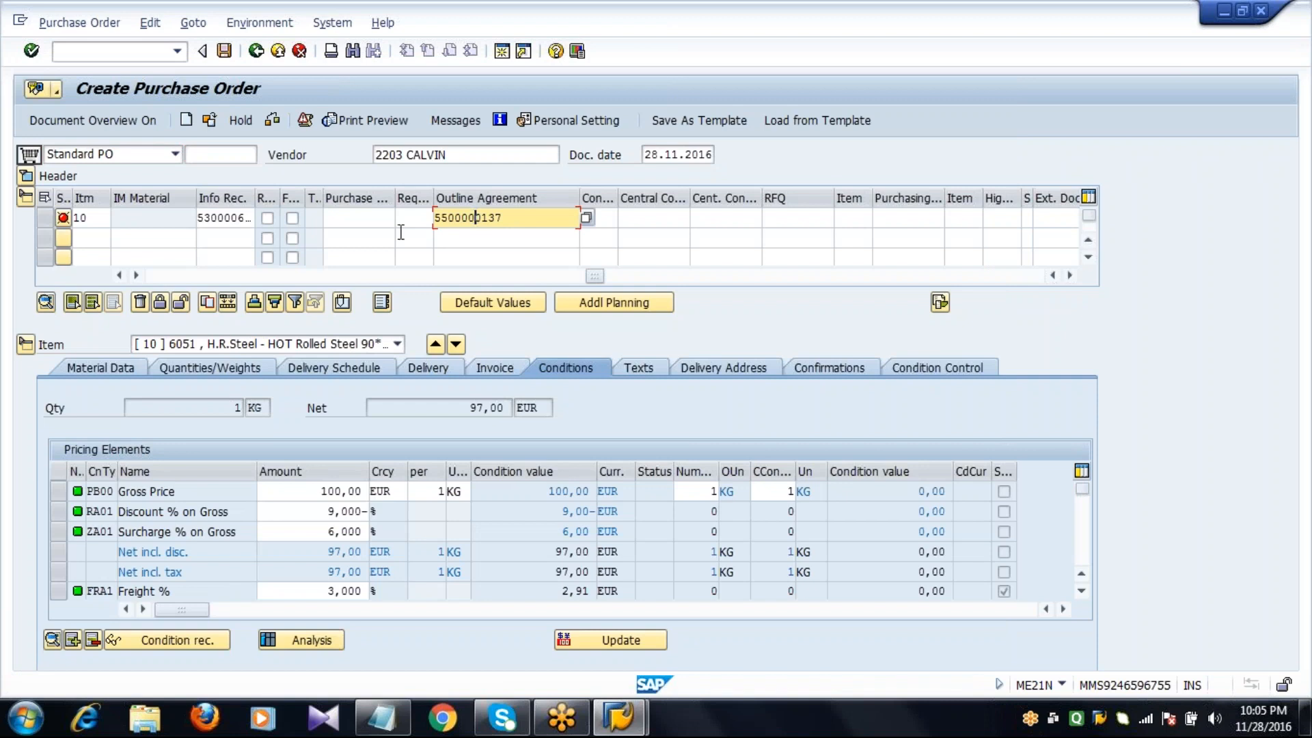
click(277, 53)
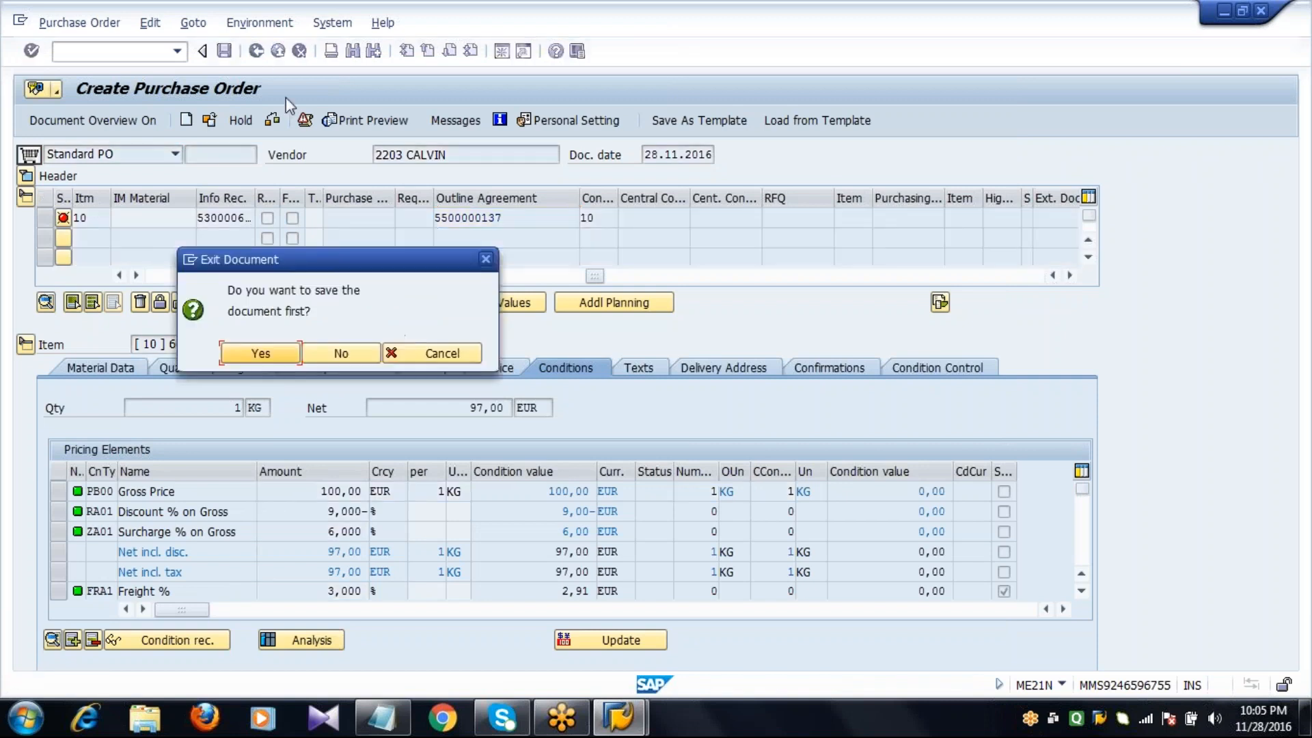
click(334, 351)
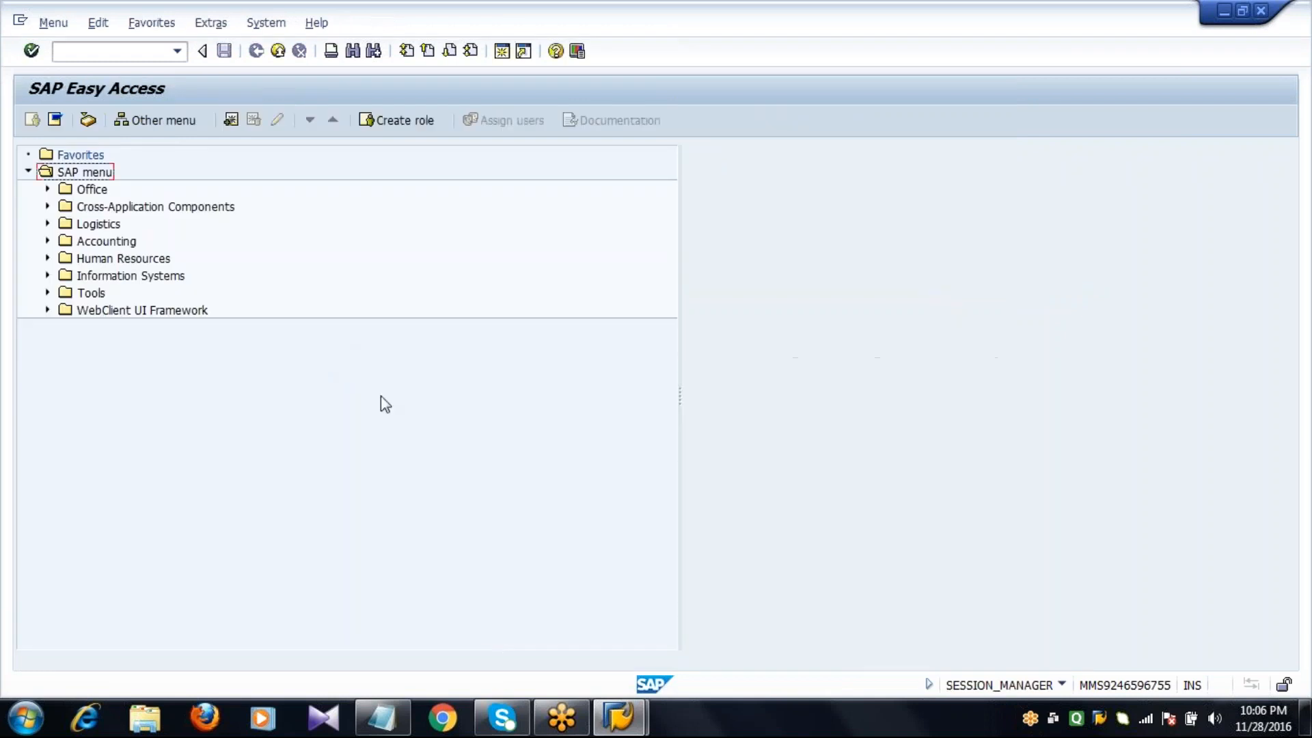
- Switch to the MM - Part1 notes in Notepad and highlight the ME3M and ME3L list transaction lines
click(380, 723)
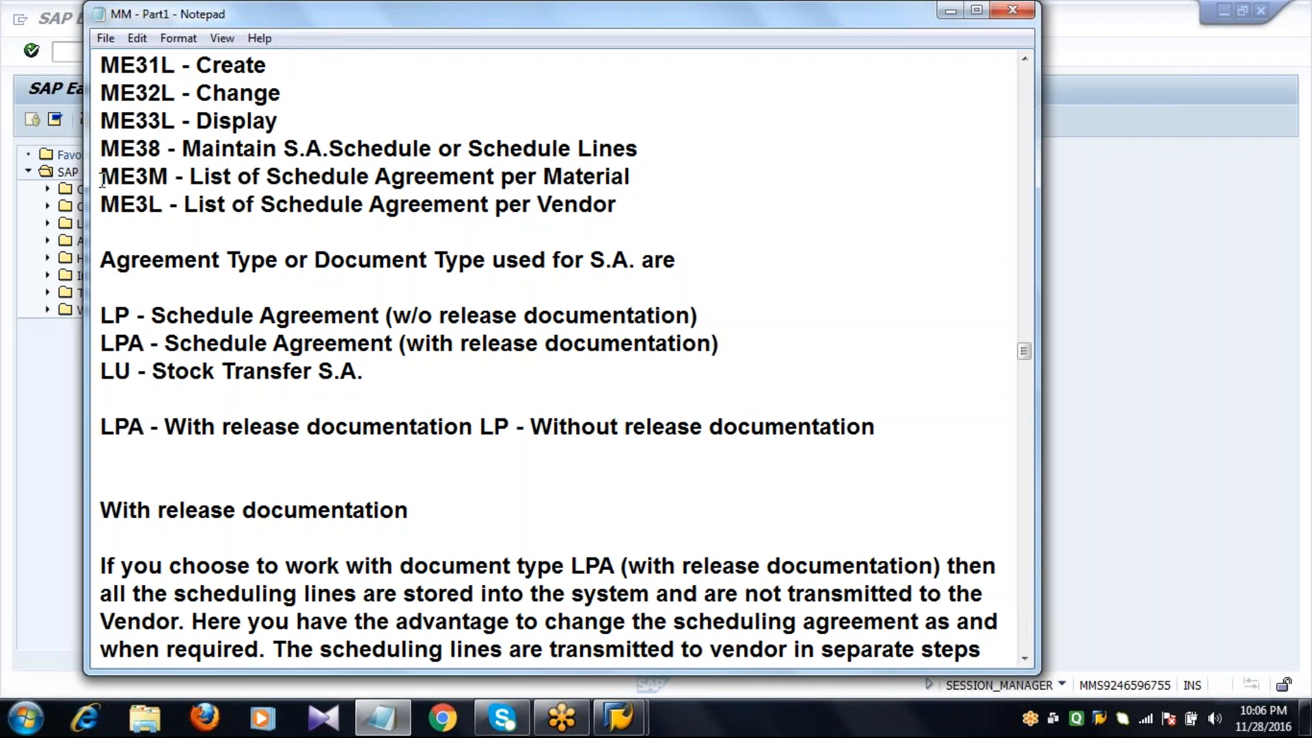
drag(102, 180, 686, 207)
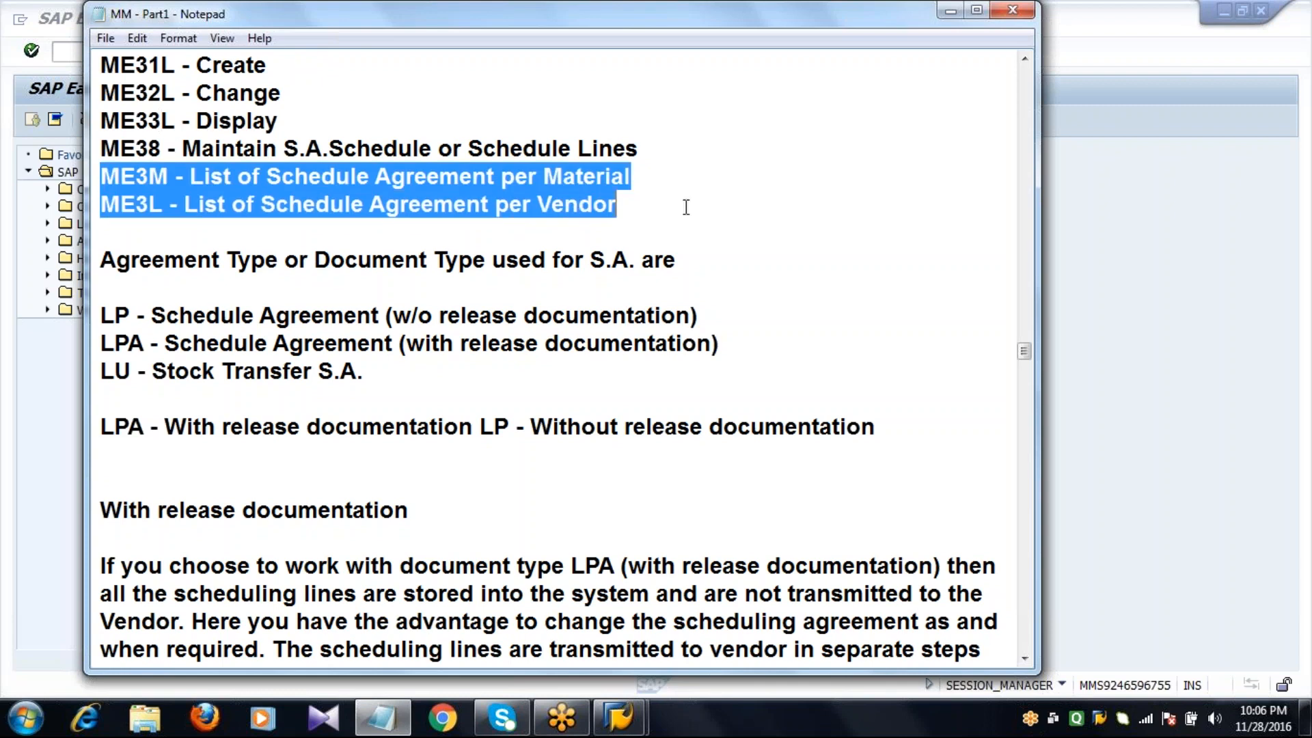